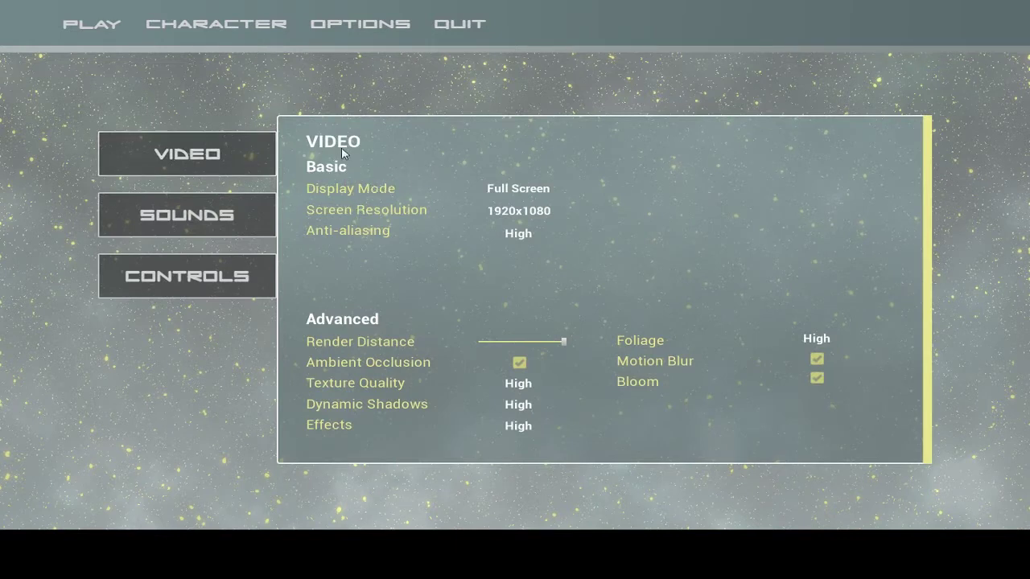
# - Try Windowed and 1440x900, then settle on Borderless display mode at 1280x768 resolution
pyautogui.click(514, 189)
pyautogui.click(527, 217)
pyautogui.click(528, 191)
pyautogui.click(527, 229)
pyautogui.click(527, 213)
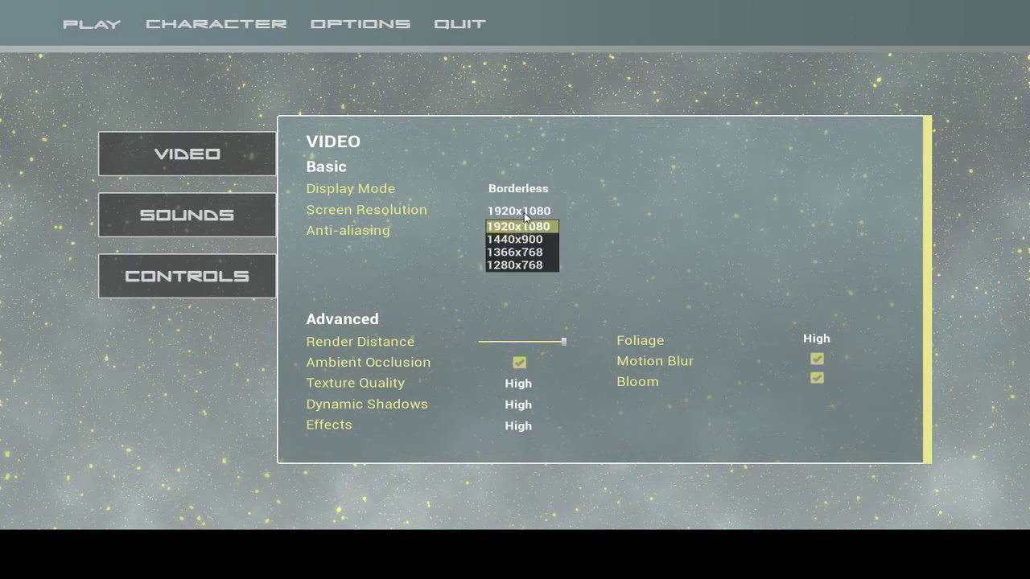
pyautogui.click(528, 239)
pyautogui.click(522, 214)
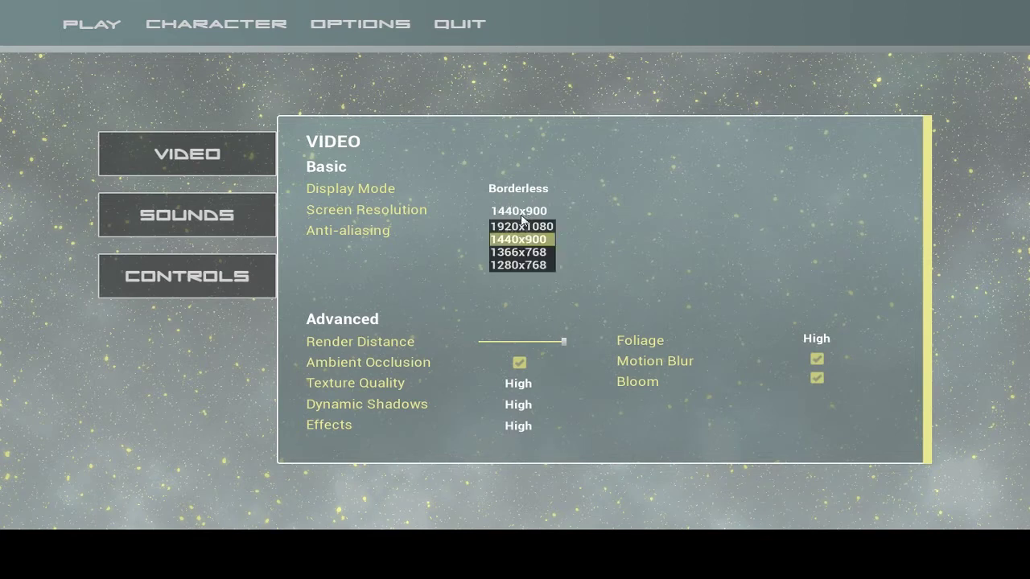
pyautogui.click(519, 264)
# - Test Anti-aliasing, Render Distance, Dynamic Shadows and Effects, then turn off Bloom and Motion Blur
pyautogui.click(521, 234)
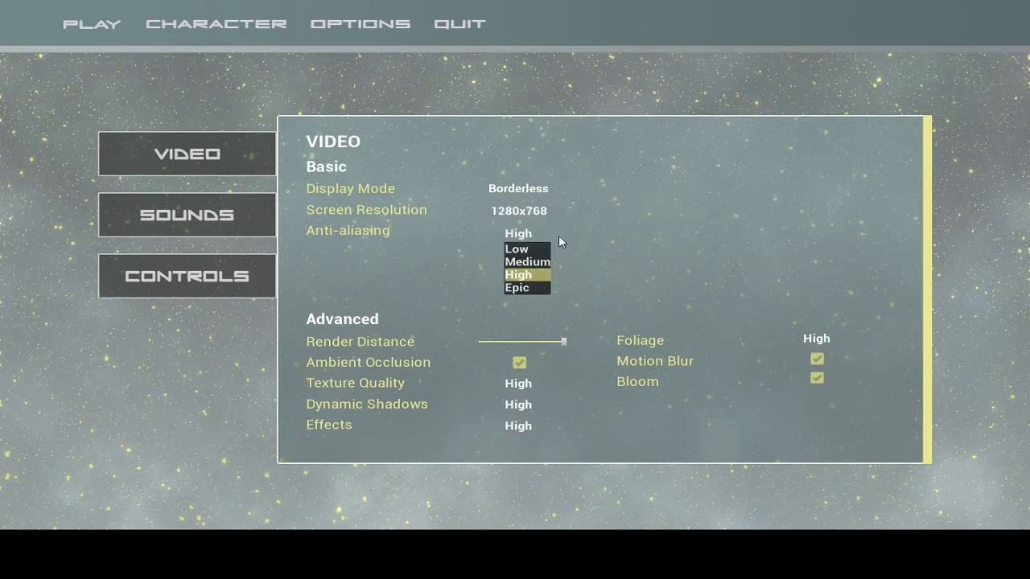
pyautogui.click(584, 309)
pyautogui.moveTo(564, 344); pyautogui.dragTo(603, 334)
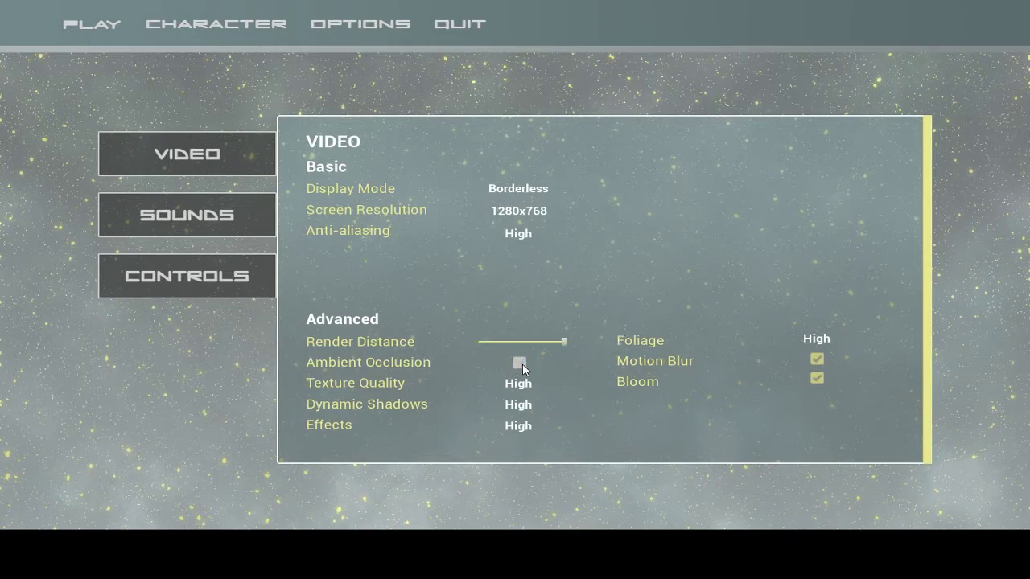
pyautogui.click(519, 404)
pyautogui.click(525, 402)
pyautogui.click(519, 426)
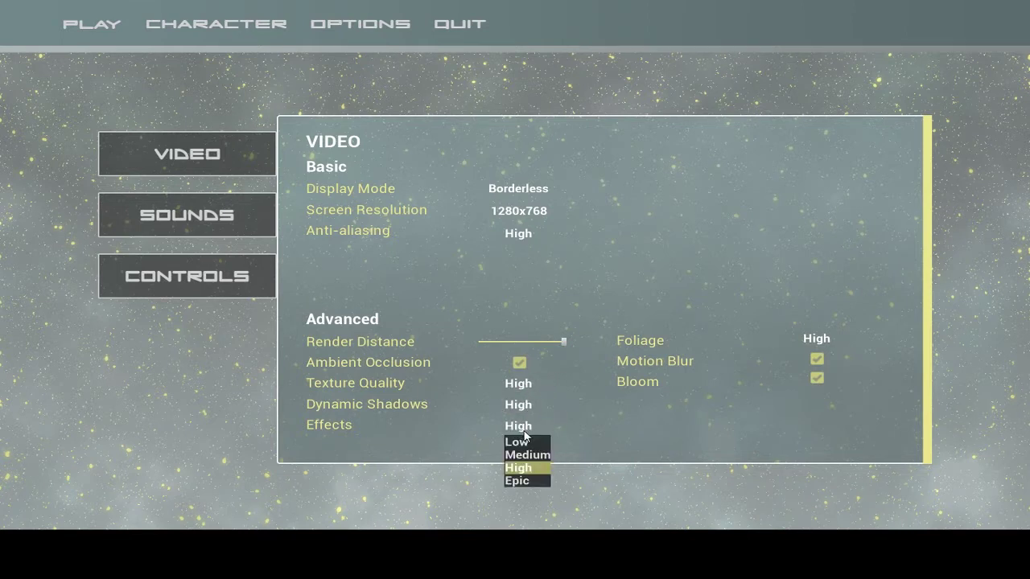
pyautogui.click(523, 427)
pyautogui.click(815, 379)
pyautogui.click(816, 361)
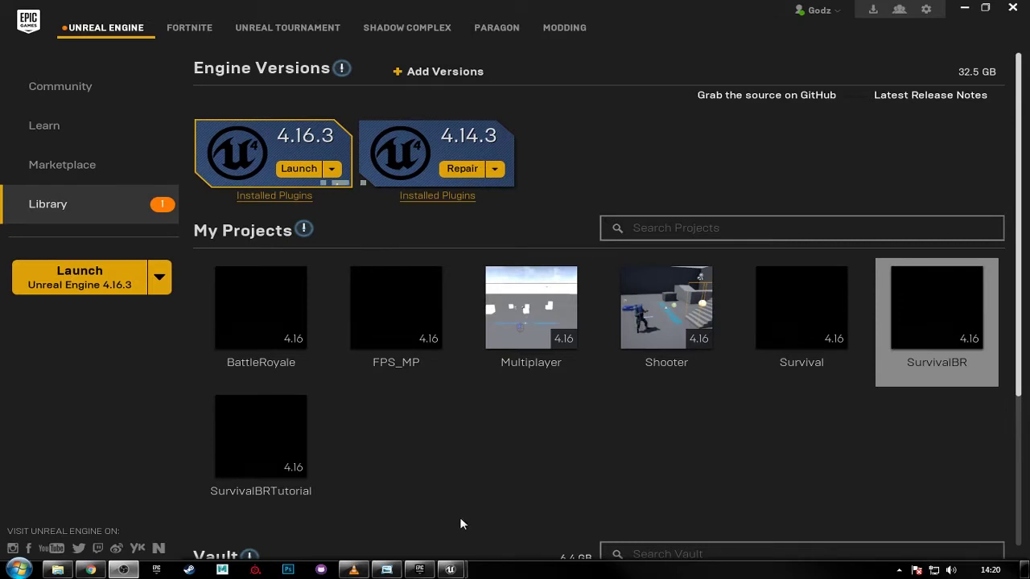
# - Switch back to the SurvivalBRTutorial editor window from the taskbar preview
pyautogui.moveTo(451, 570)
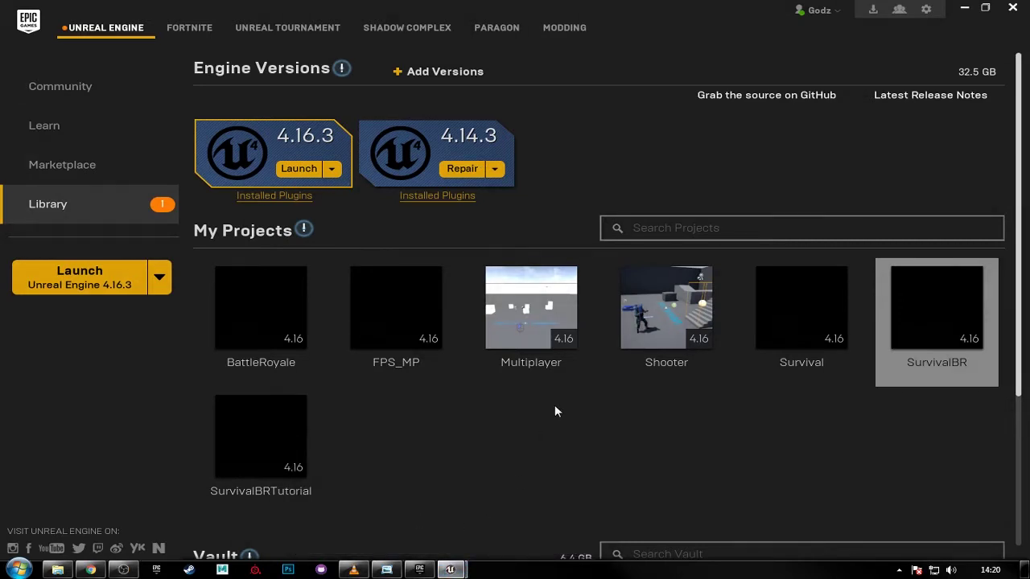
pyautogui.click(531, 503)
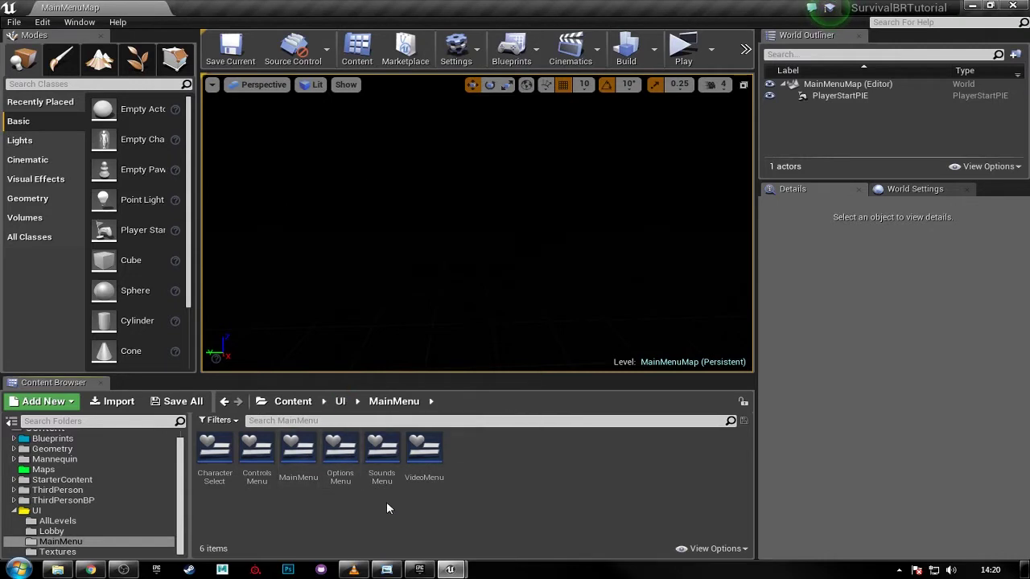
# - Open the VideoMenu widget blueprint and widen the design canvas
pyautogui.doubleClick(433, 463)
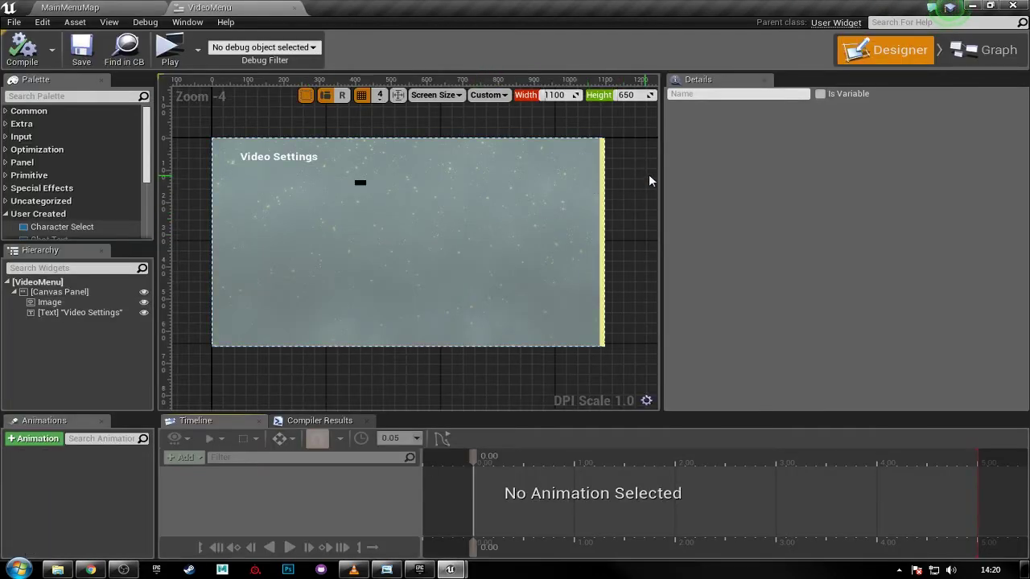
pyautogui.moveTo(667, 180); pyautogui.dragTo(769, 180)
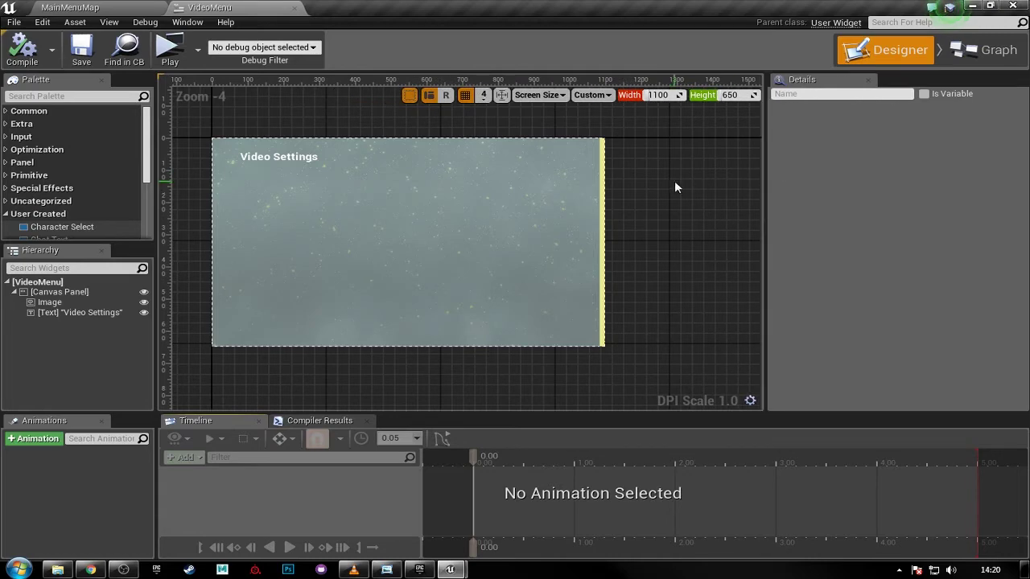
pyautogui.scroll(2, 319, 189)
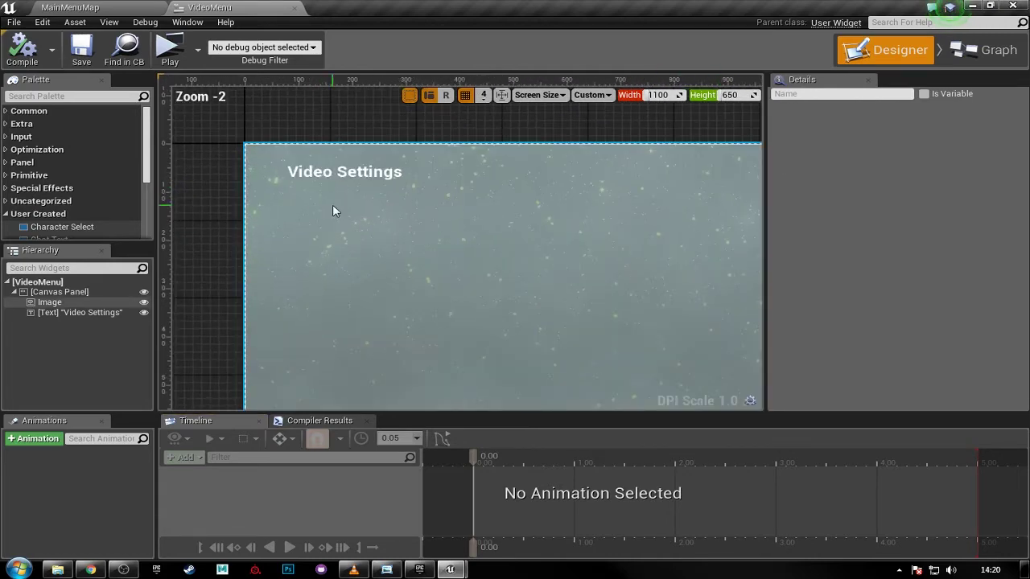
pyautogui.scroll(-2, 309, 183)
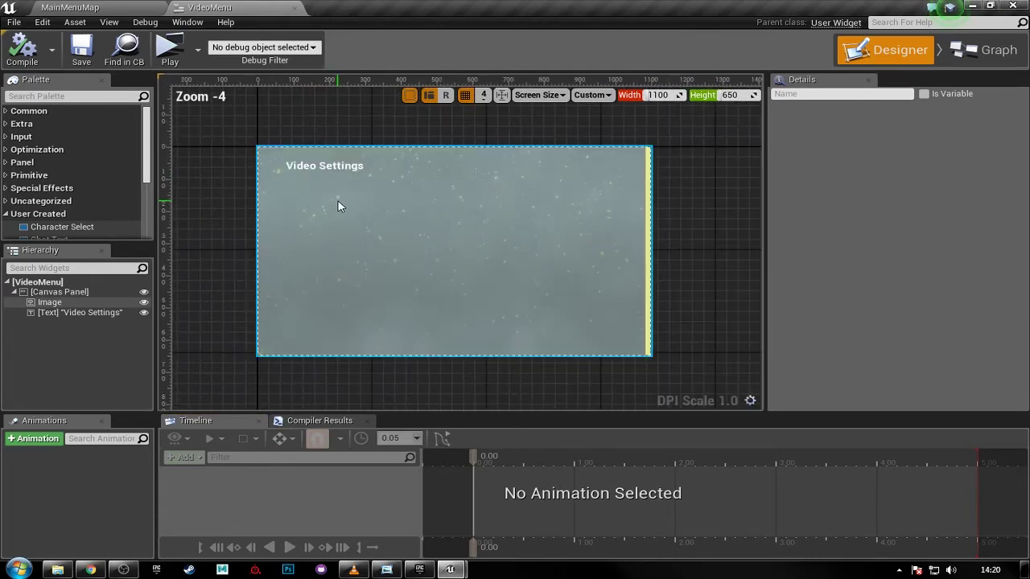
# - Change the heading text to 'VIDEO', narrow its text block, and save the widget
pyautogui.click(329, 171)
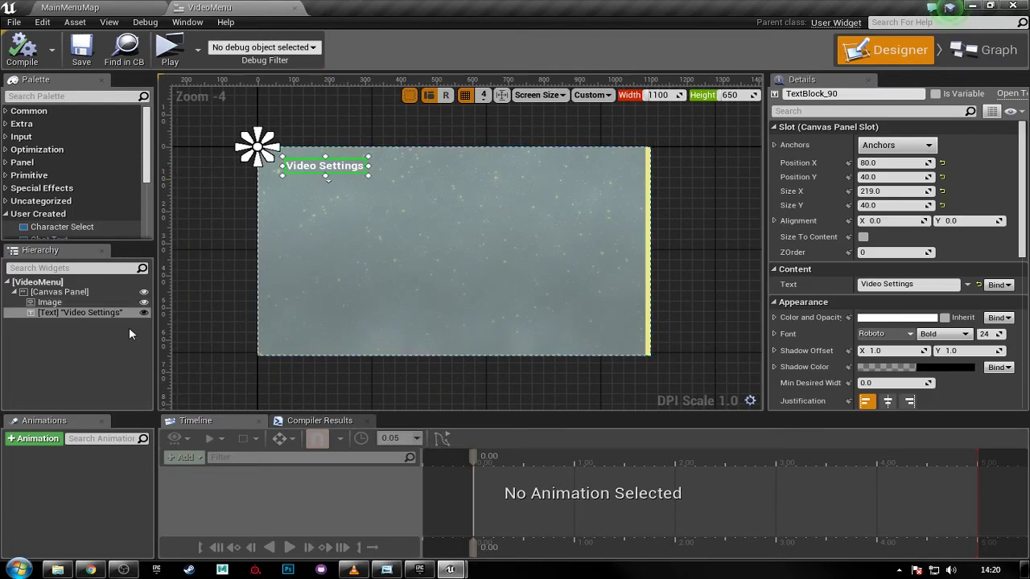
pyautogui.moveTo(913, 284); pyautogui.dragTo(864, 285)
pyautogui.write('IDE')
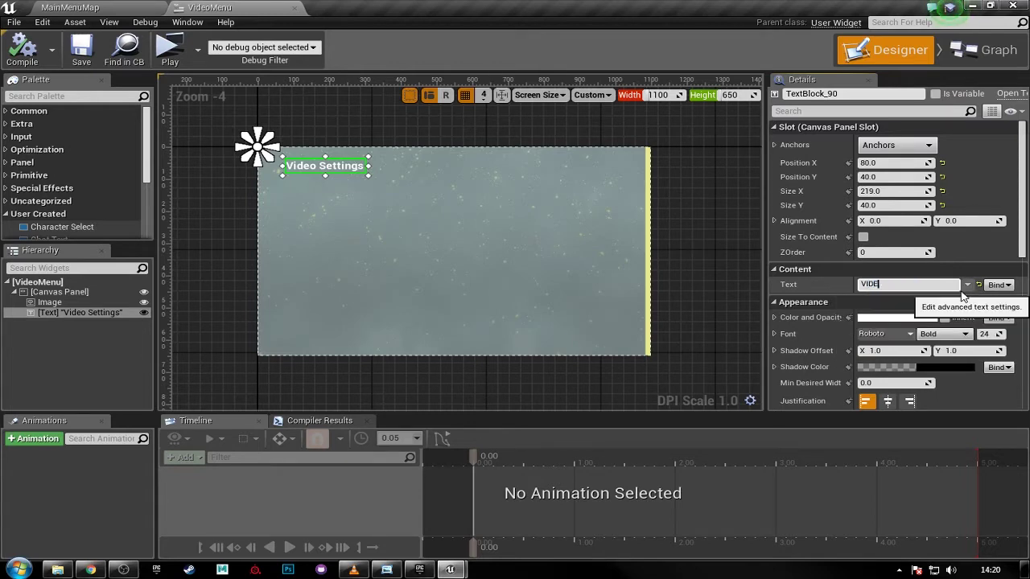
pyautogui.write('O')
pyautogui.press('Return')
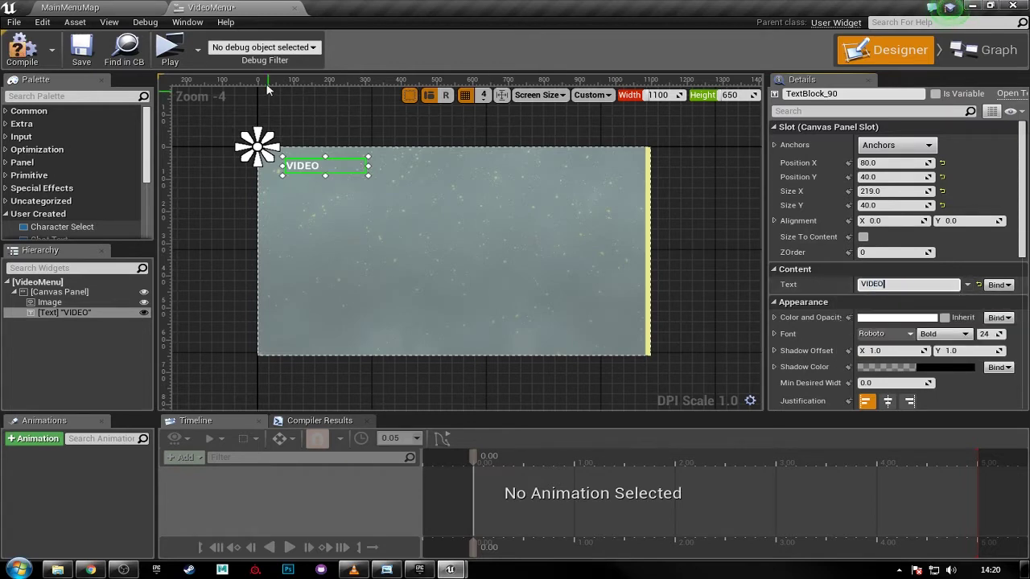
pyautogui.scroll(3, 343, 135)
pyautogui.moveTo(381, 191); pyautogui.dragTo(313, 193)
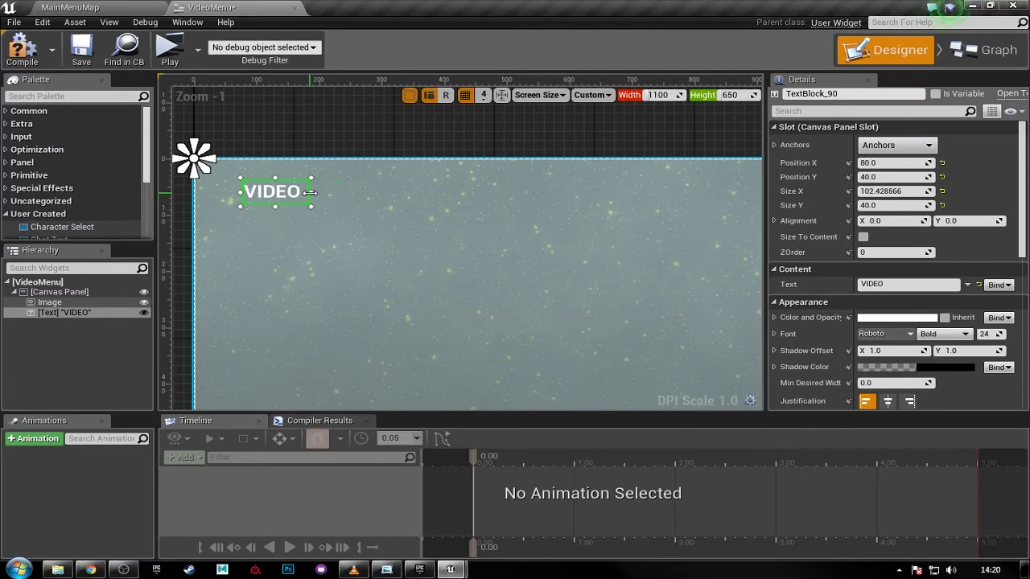
pyautogui.click(78, 54)
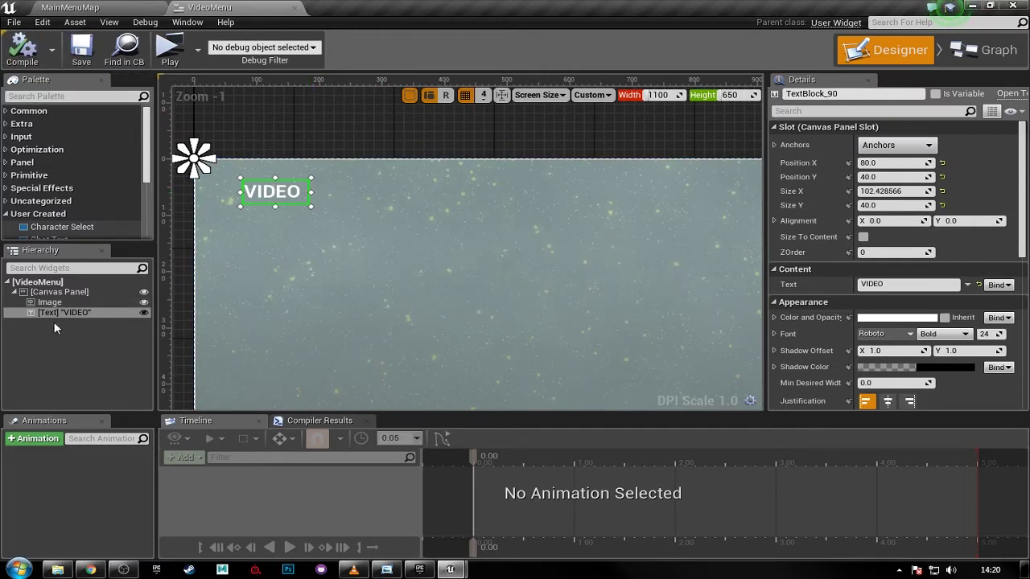
# - Rename the background image widget to BG
pyautogui.click(68, 306)
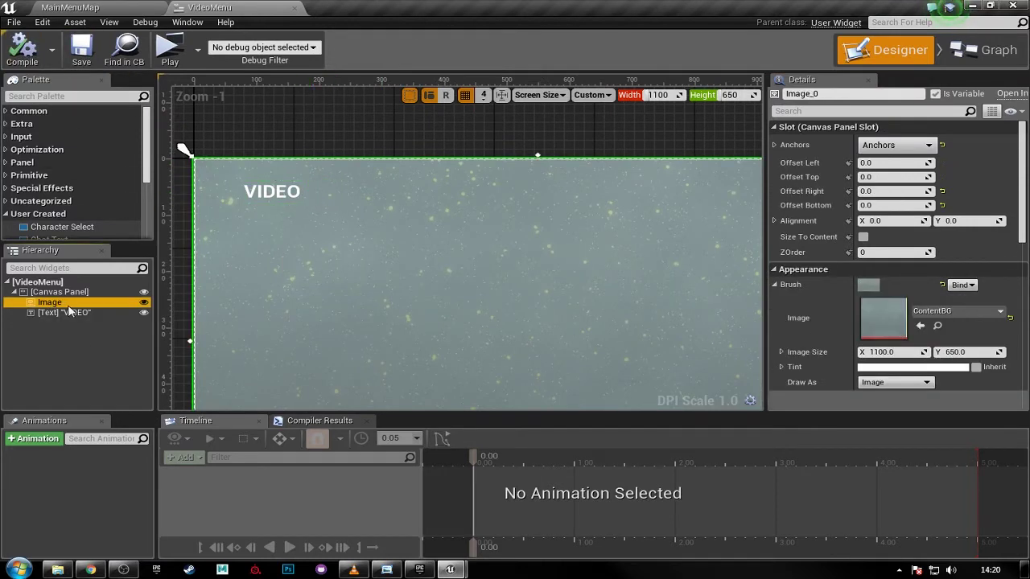
pyautogui.click(852, 94)
pyautogui.write('BG')
pyautogui.press('Return')
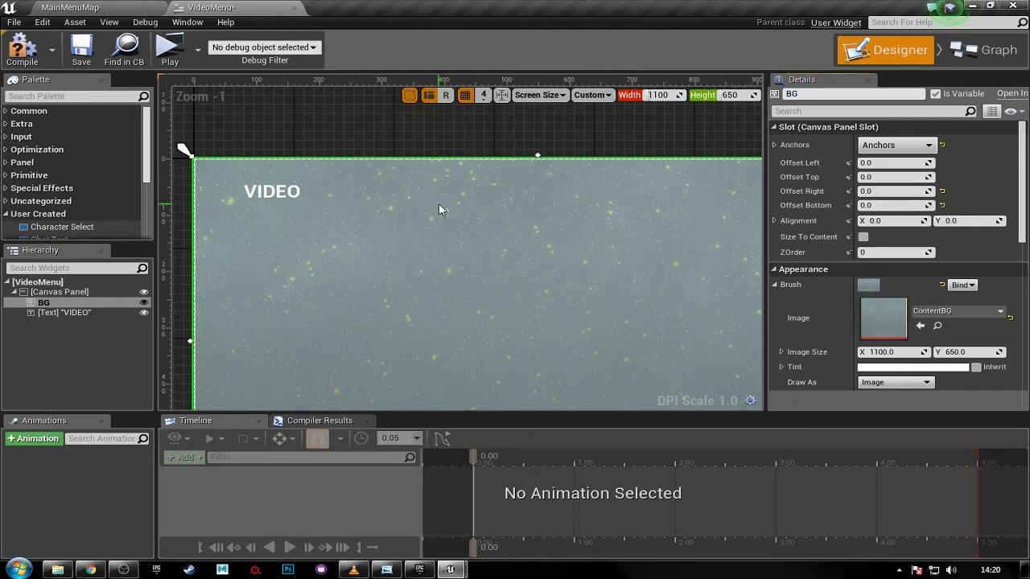
pyautogui.click(116, 364)
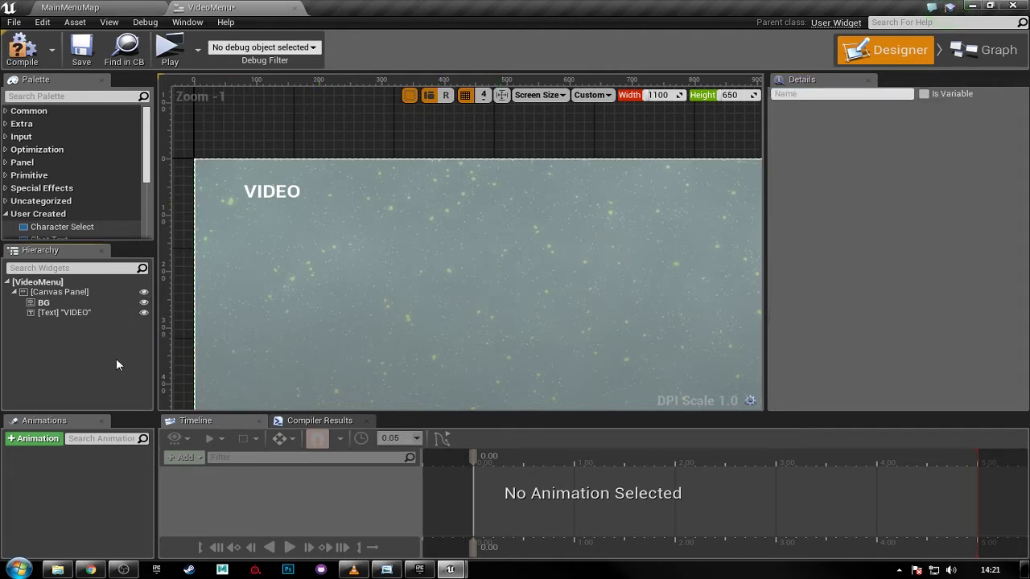
# - Select the root Canvas Panel and search the Palette for 'hor'
pyautogui.click(74, 294)
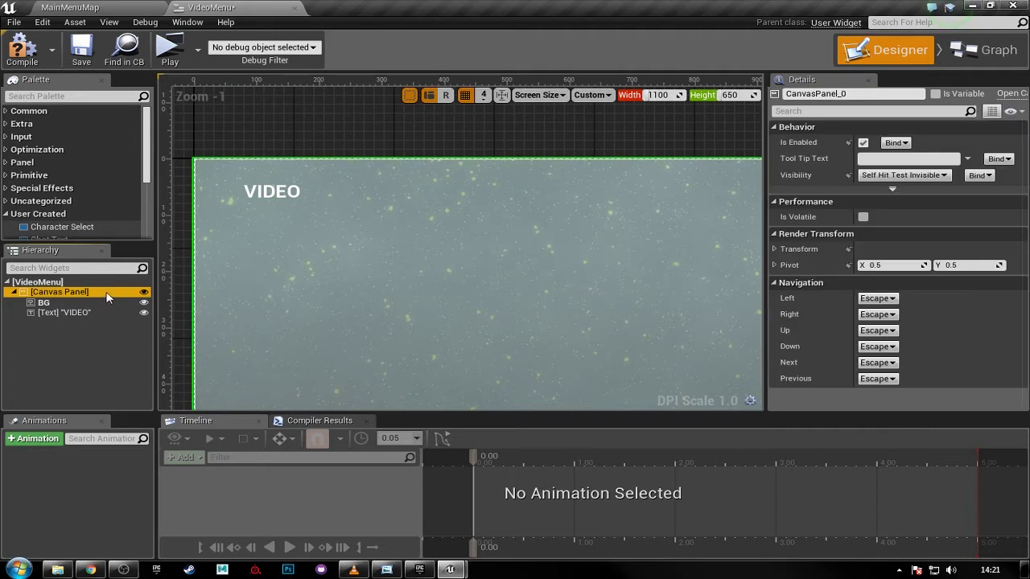
pyautogui.click(92, 97)
pyautogui.write('hor')
# - Add a Horizontal Box to the Canvas Panel, full-stretch anchored with Offset Bottom 570 and Right 0
pyautogui.moveTo(60, 124); pyautogui.dragTo(72, 322)
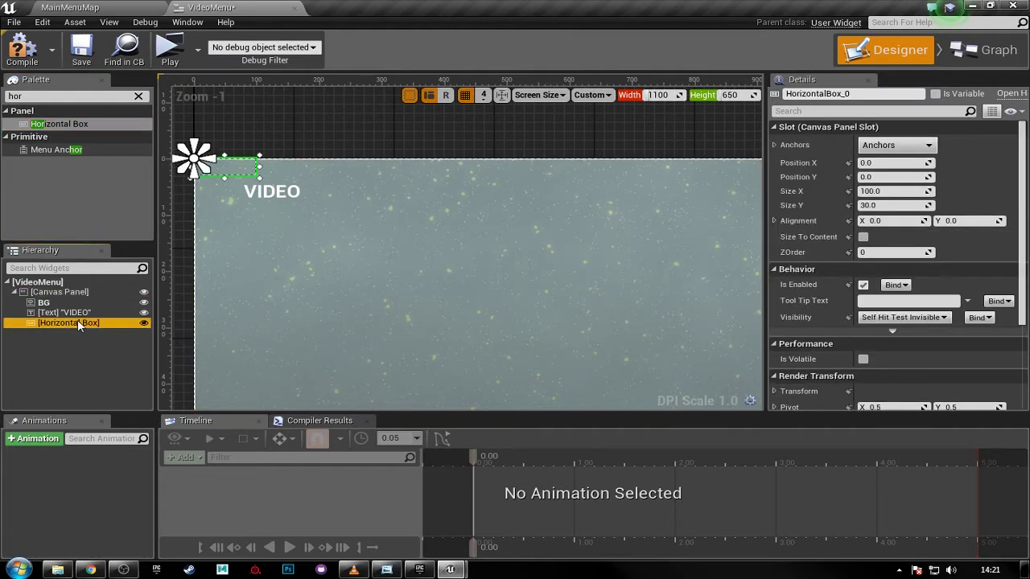
pyautogui.click(897, 144)
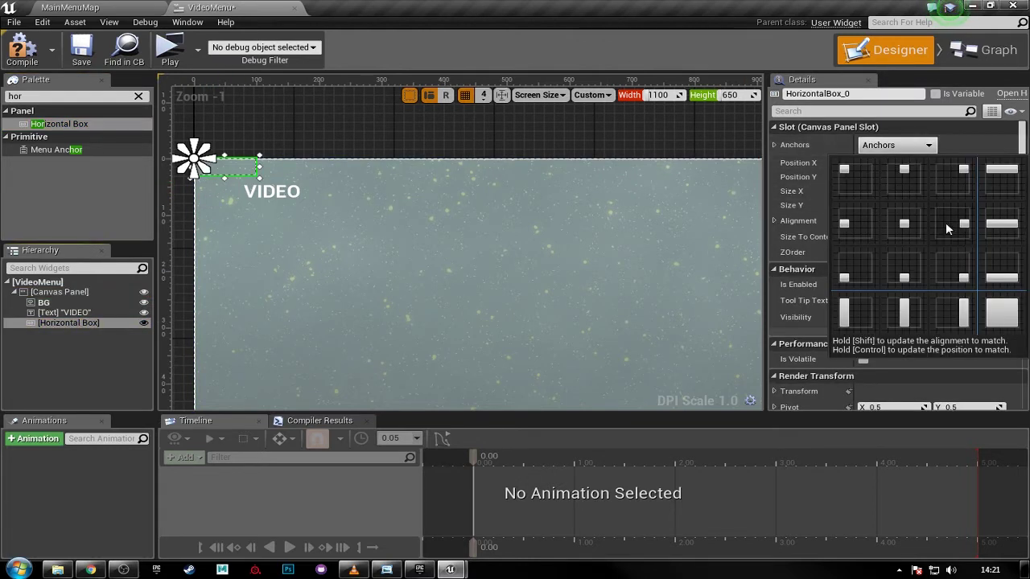
pyautogui.press('Escape')
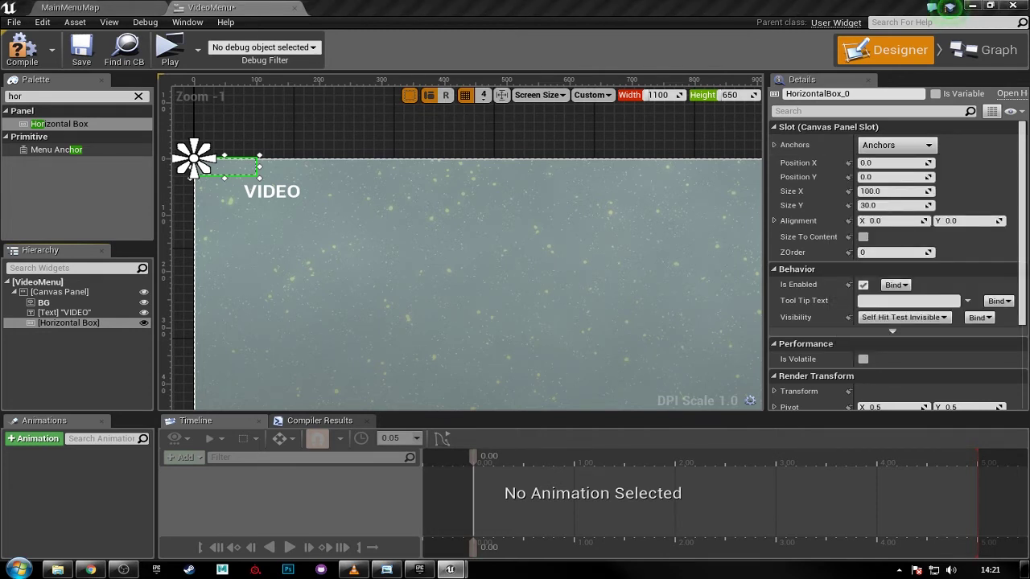
pyautogui.click(889, 145)
pyautogui.click(998, 310)
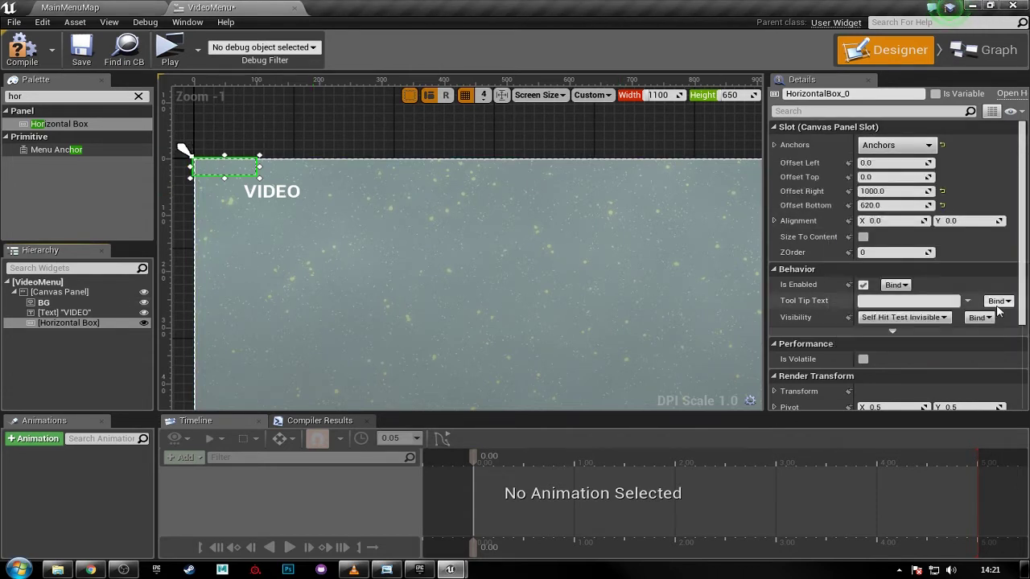
pyautogui.click(885, 206)
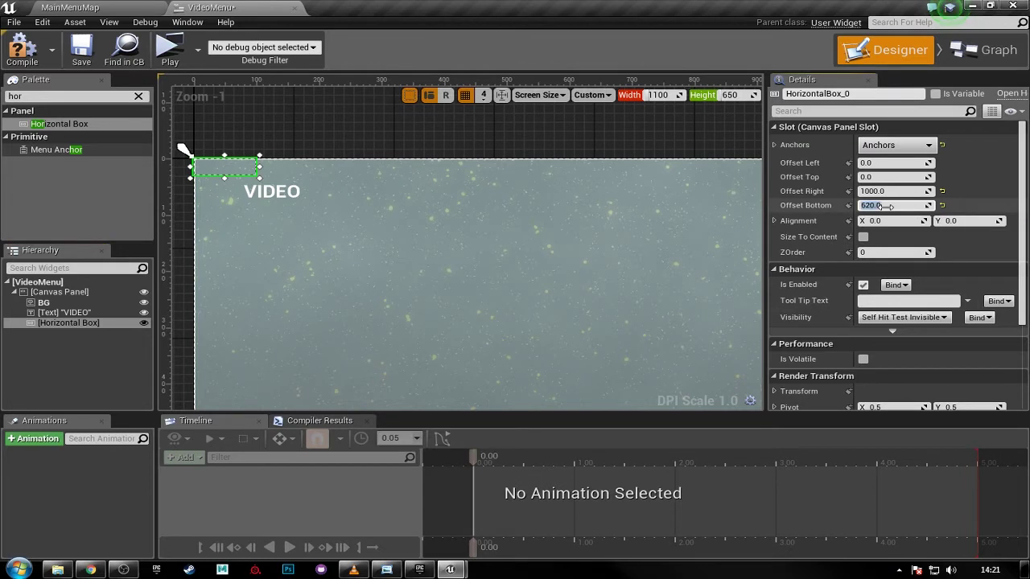
pyautogui.write('570')
pyautogui.press('Return')
pyautogui.click(885, 192)
pyautogui.write('0')
pyautogui.press('Return')
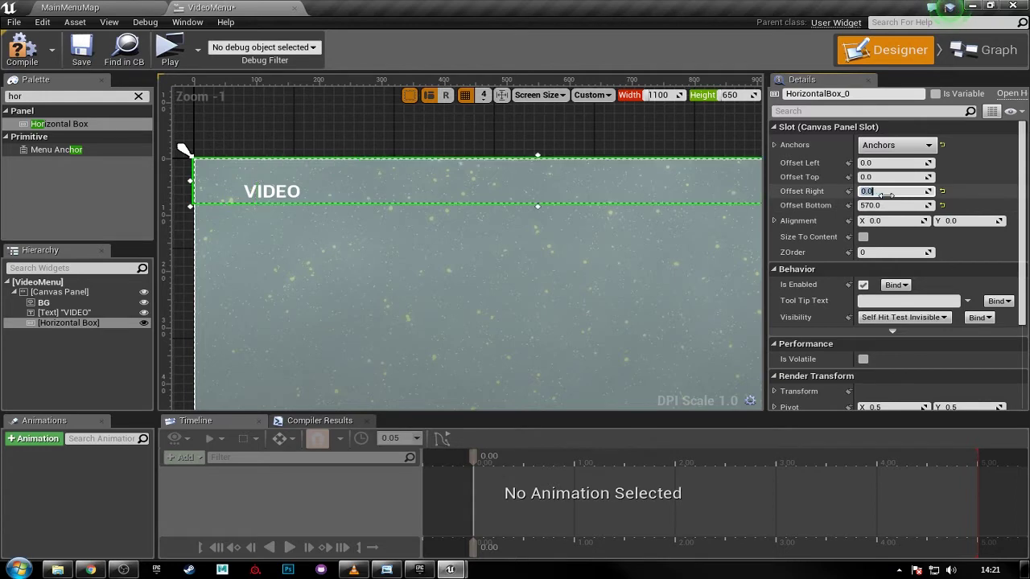
# - Re-apply the full-stretch anchor preset to the Horizontal Box after trying a top-stretch preset
pyautogui.scroll(1, 650, 248)
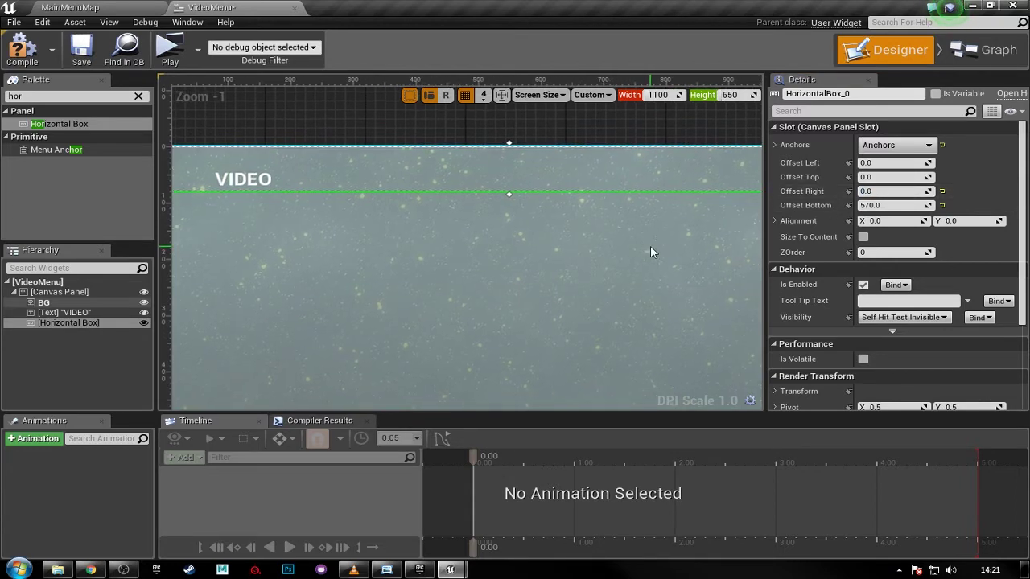
pyautogui.scroll(-3, 650, 256)
pyautogui.moveTo(650, 256); pyautogui.dragTo(583, 241, button='right')
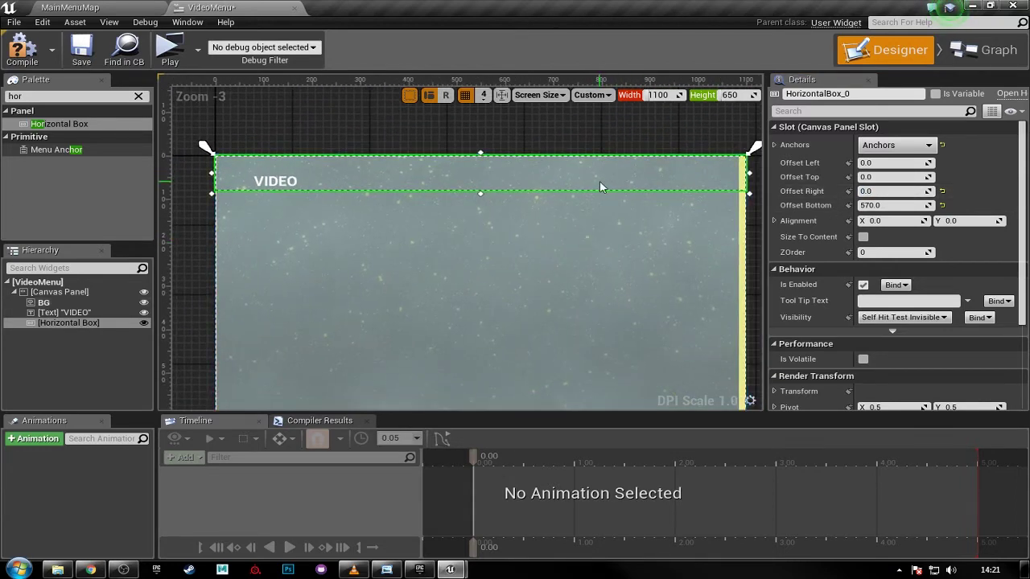
pyautogui.moveTo(587, 188)
pyautogui.mouseDown(button='right')
pyautogui.moveTo(563, 200)
pyautogui.moveTo(567, 189)
pyautogui.moveTo(575, 201)
pyautogui.mouseUp(button='right')
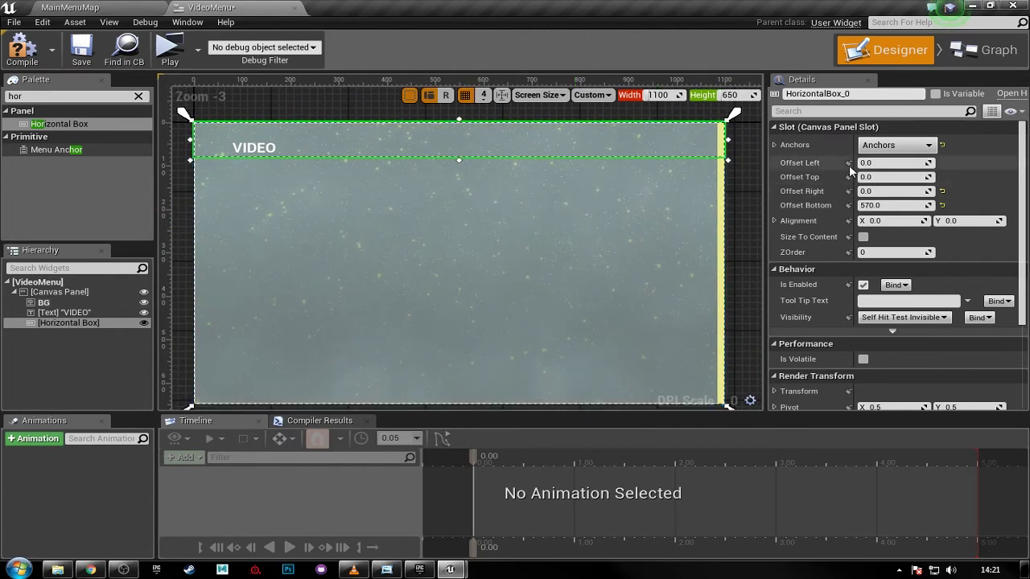
pyautogui.click(894, 145)
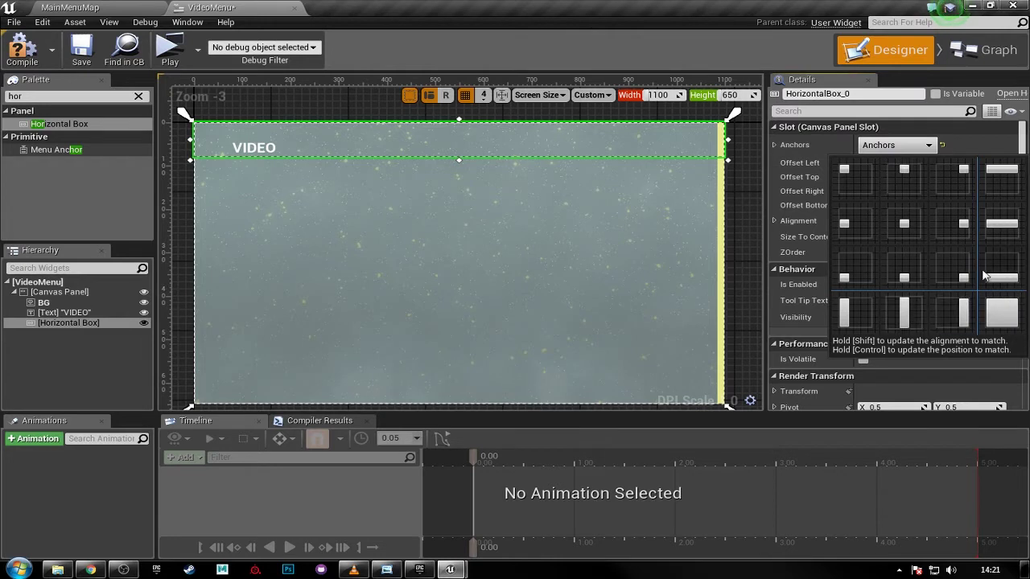
pyautogui.click(1002, 170)
pyautogui.click(913, 148)
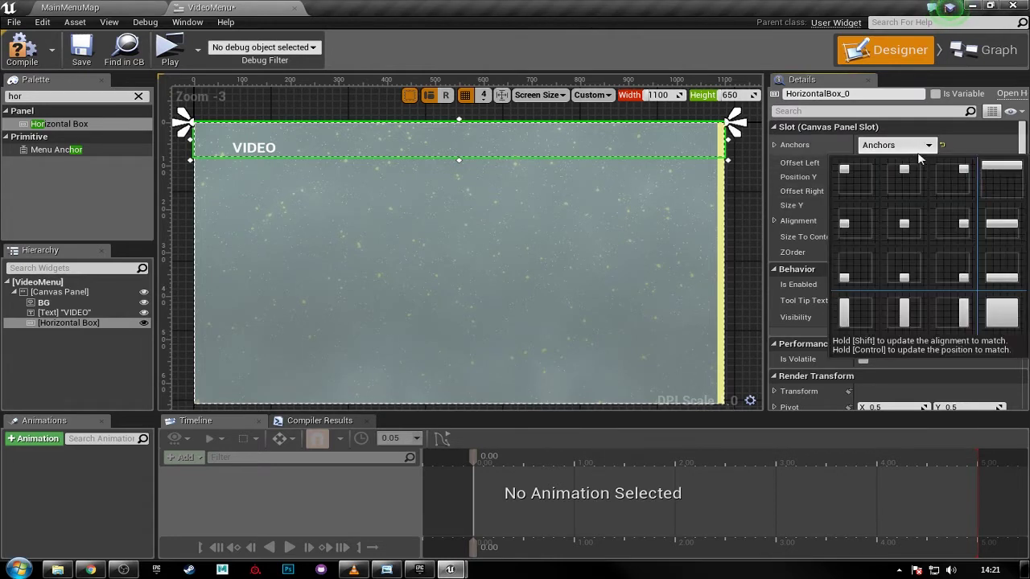
pyautogui.keyDown('ctrl'); pyautogui.click(1001, 312); pyautogui.keyUp('ctrl')
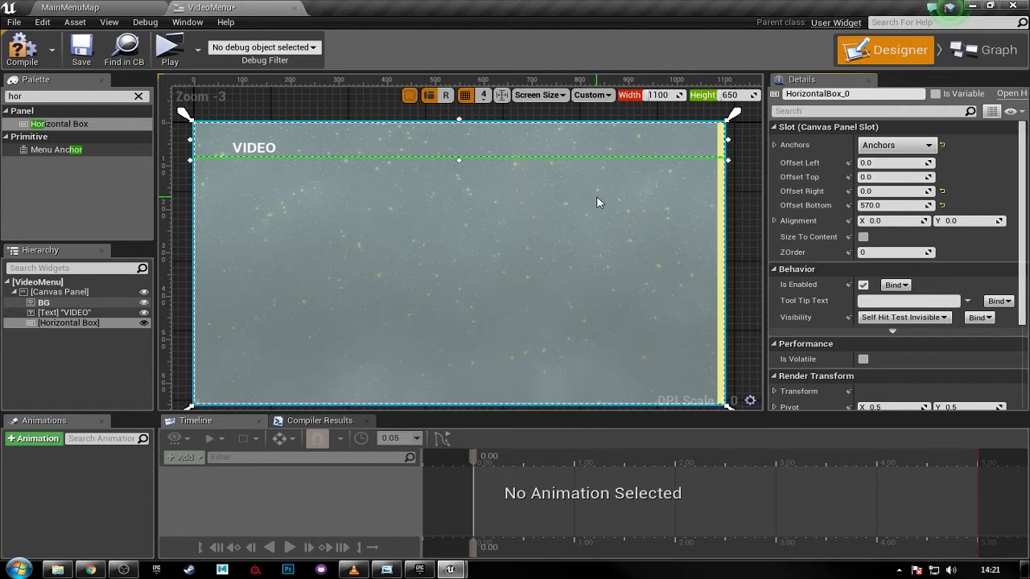
pyautogui.moveTo(598, 200); pyautogui.dragTo(616, 204, button='right')
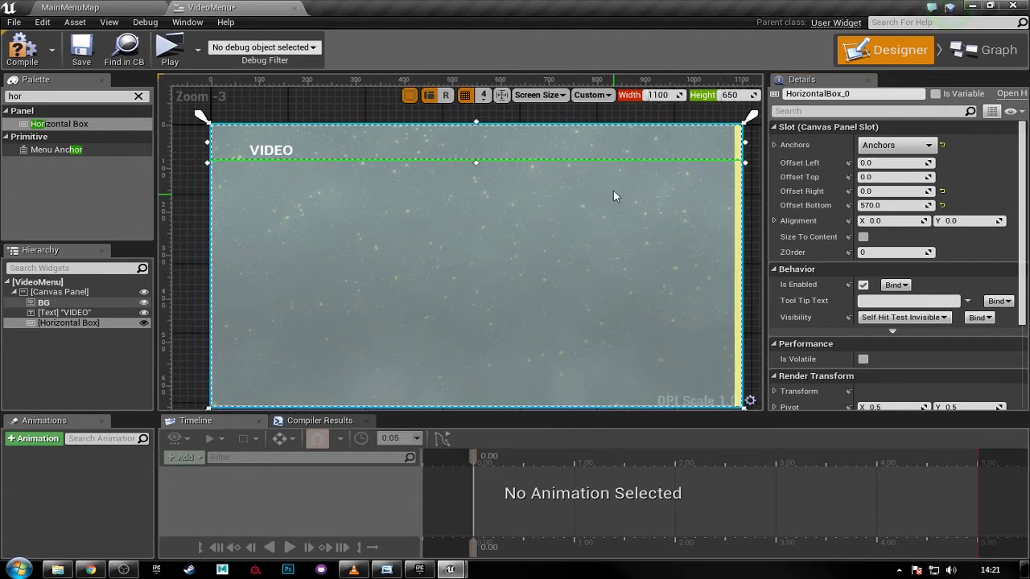
# - Move the VIDEO text into the Horizontal Box and rename the box TitleBox
pyautogui.click(95, 314)
pyautogui.moveTo(80, 319); pyautogui.dragTo(84, 321)
pyautogui.click(72, 313)
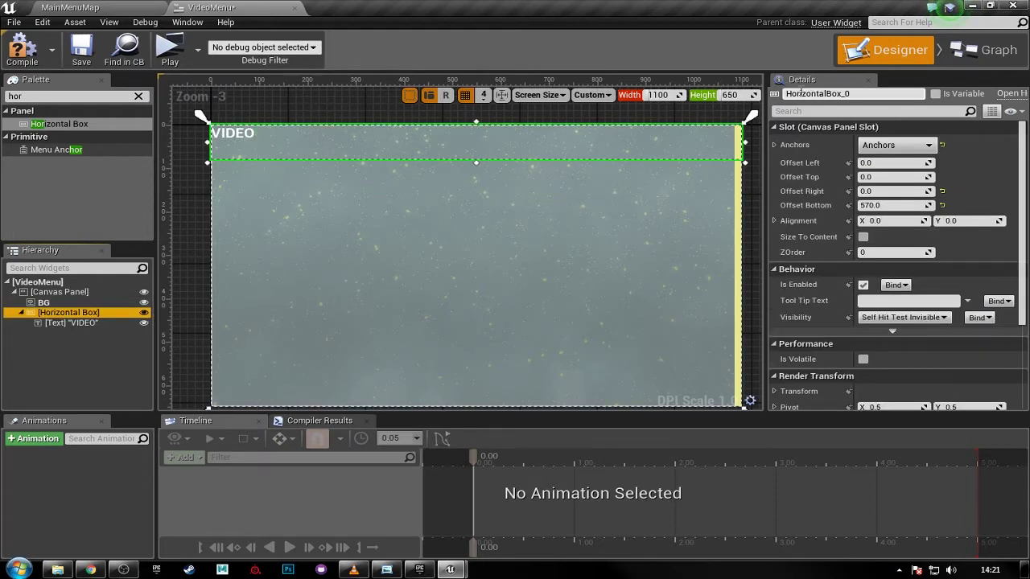
pyautogui.click(863, 94)
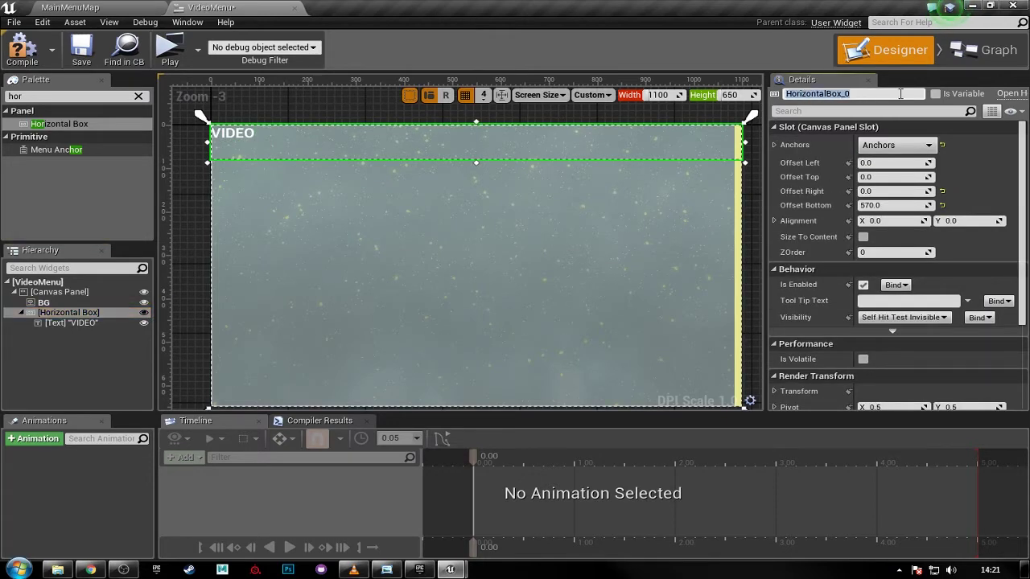
pyautogui.write('TitleBox')
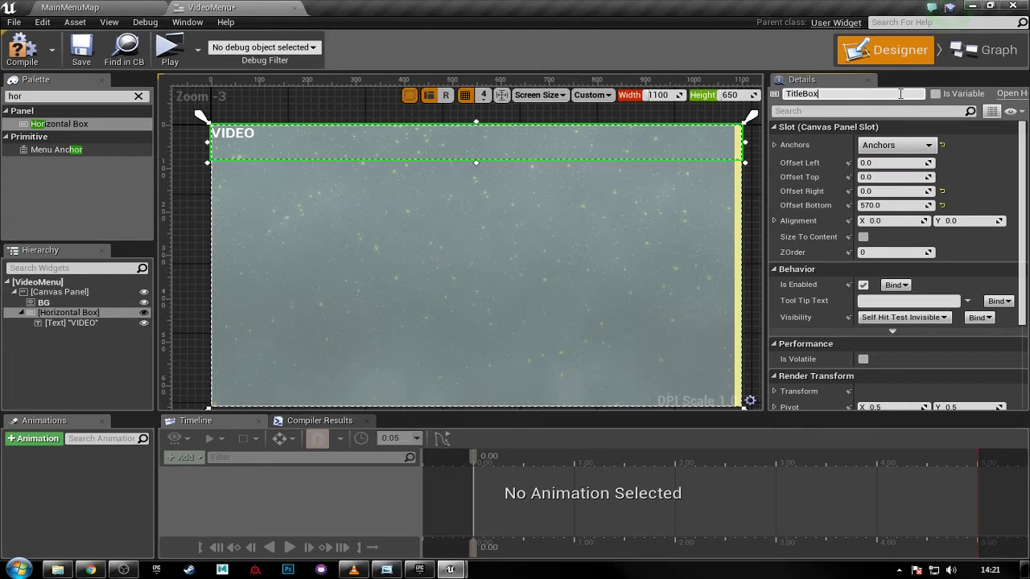
pyautogui.press('Return')
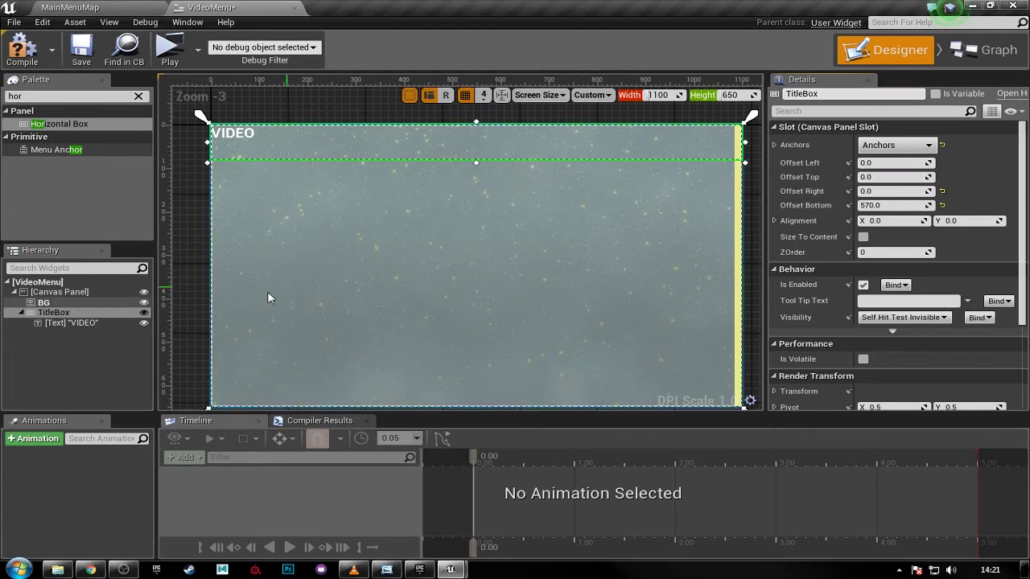
# - Give the VIDEO text Padding Left 50 and Top 30
pyautogui.click(66, 325)
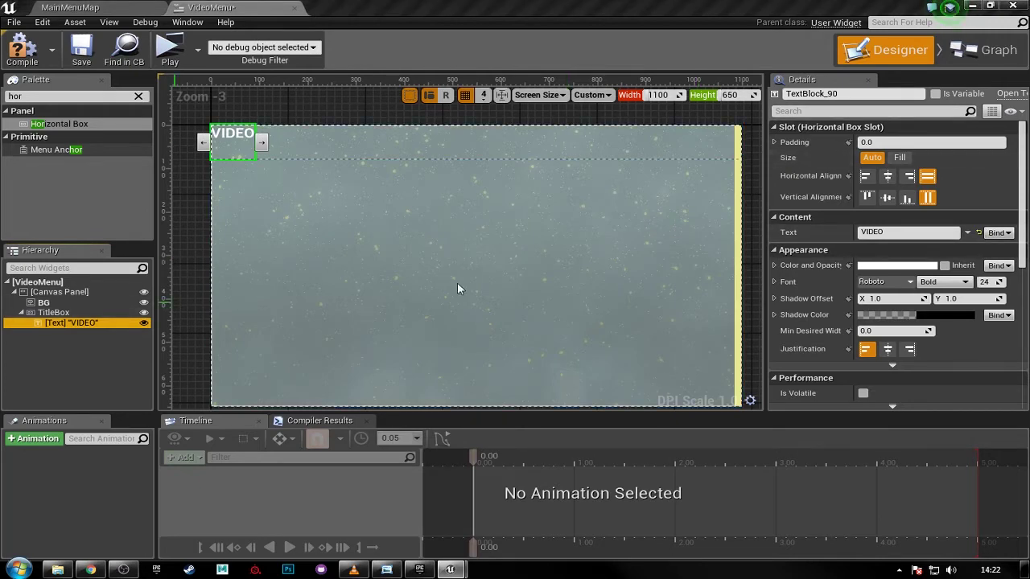
pyautogui.click(776, 141)
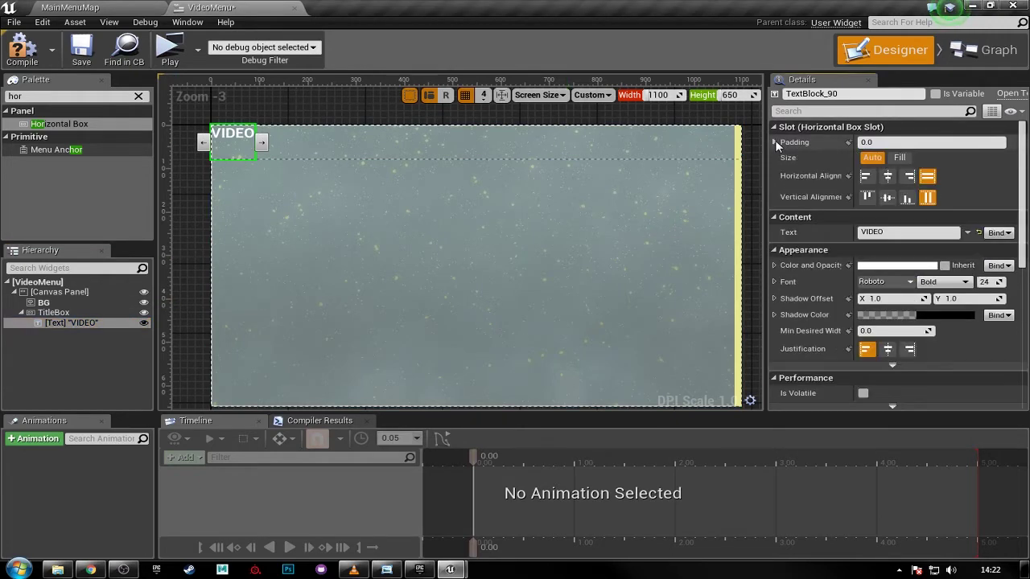
pyautogui.click(906, 157)
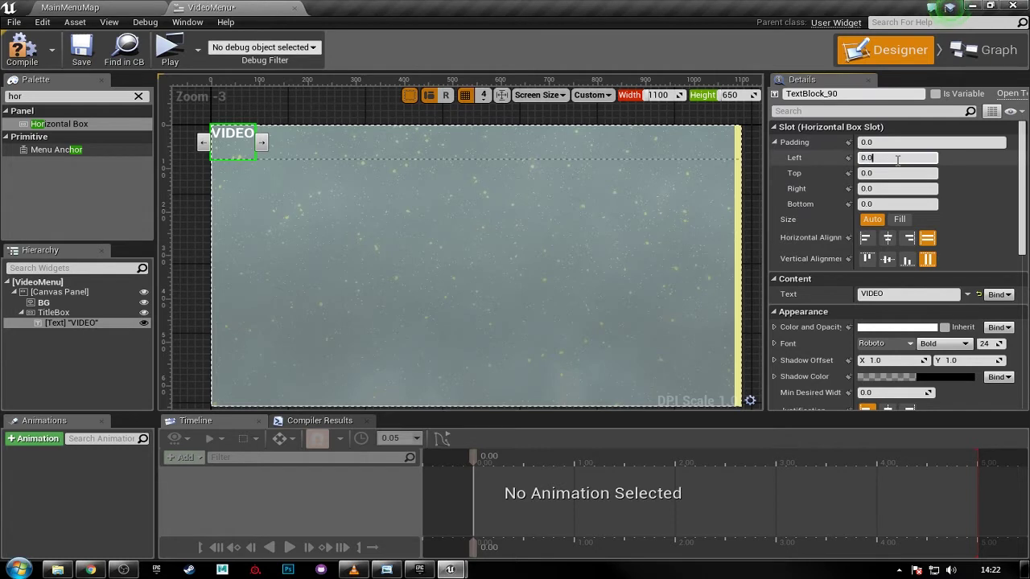
pyautogui.press('Tab')
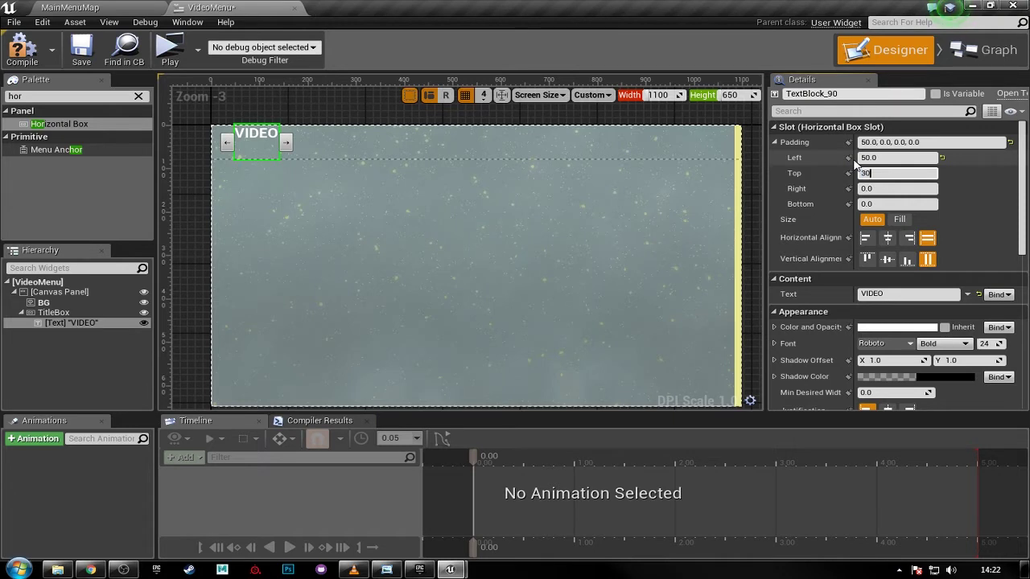
pyautogui.press('Return')
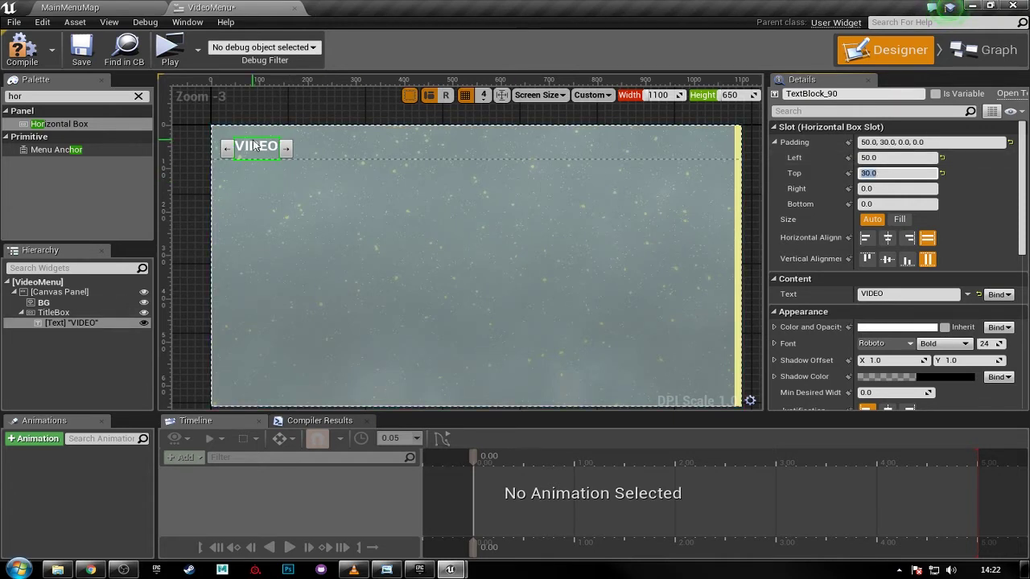
pyautogui.click(94, 357)
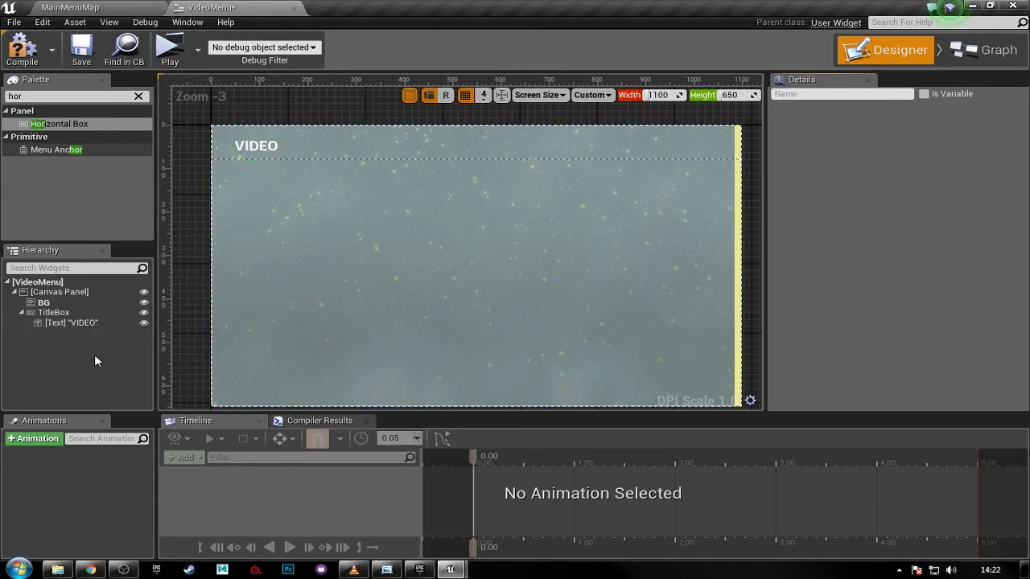
# - Collapse TitleBox, then drop a new Horizontal Box on the Canvas Panel named BasicMenuBox
pyautogui.click(28, 312)
pyautogui.click(21, 313)
pyautogui.click(40, 341)
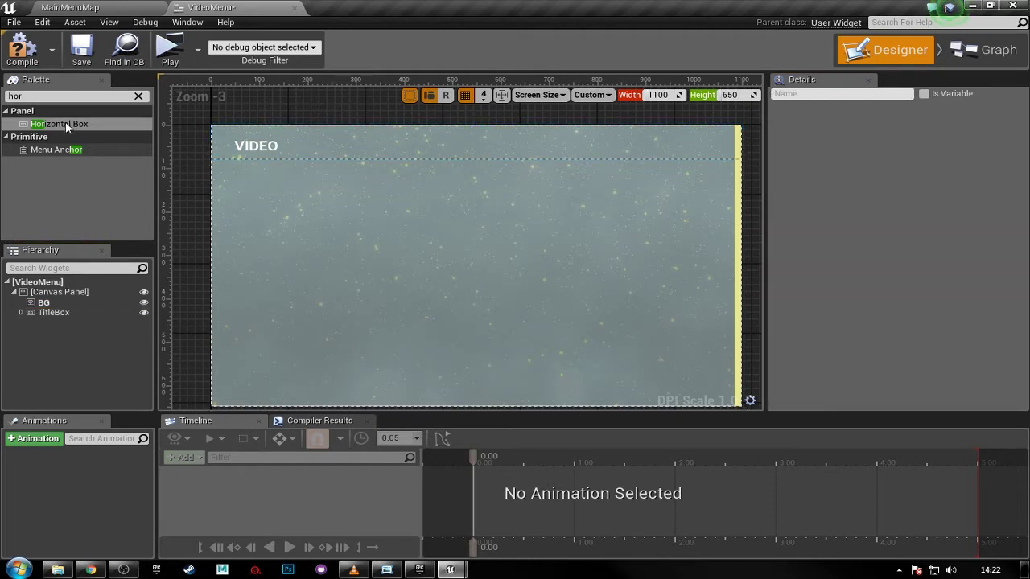
pyautogui.moveTo(67, 126); pyautogui.dragTo(75, 293)
pyautogui.click(81, 324)
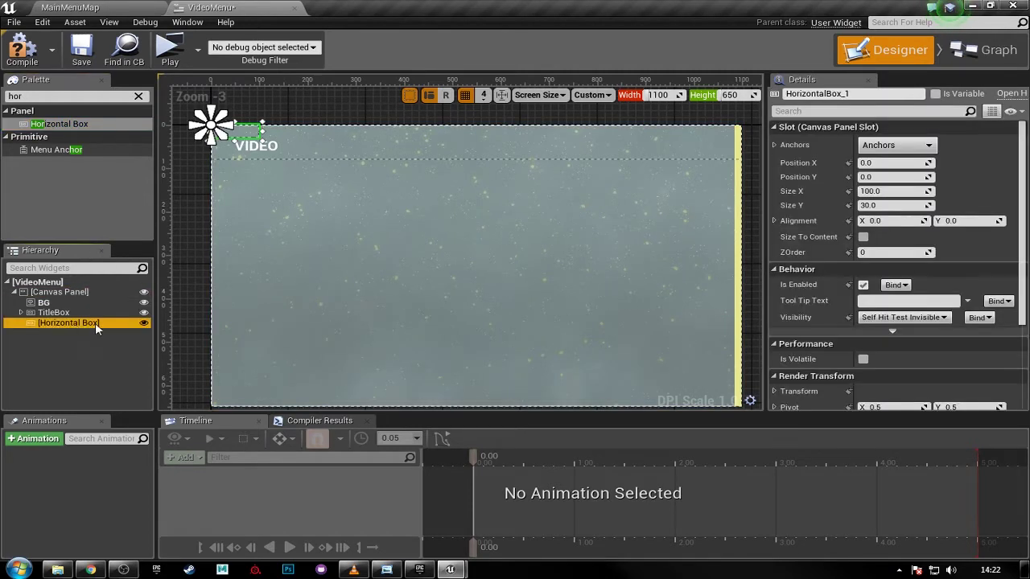
pyautogui.click(891, 94)
pyautogui.write('Bas')
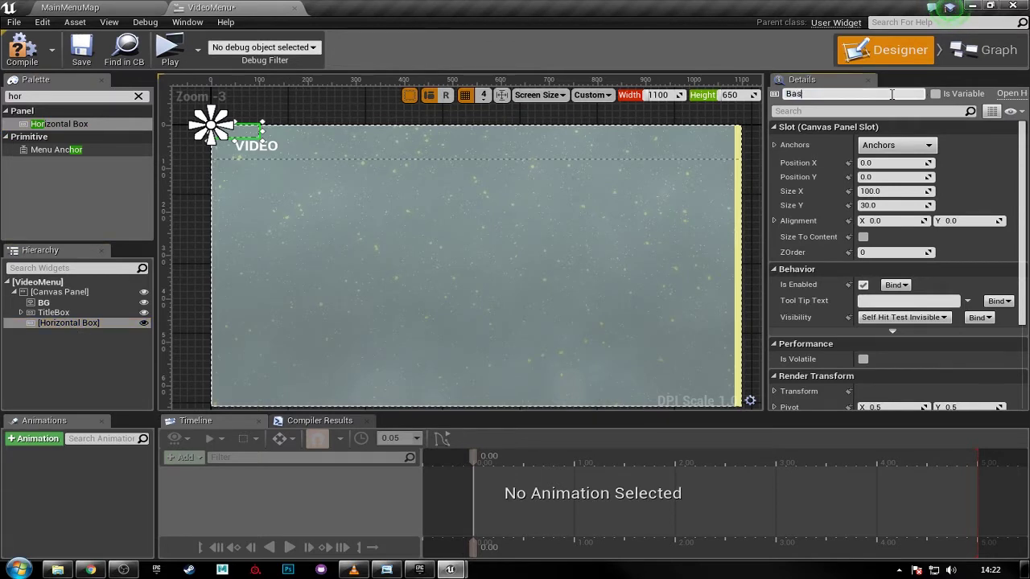
pyautogui.write('ic Menh')
pyautogui.press('Return')
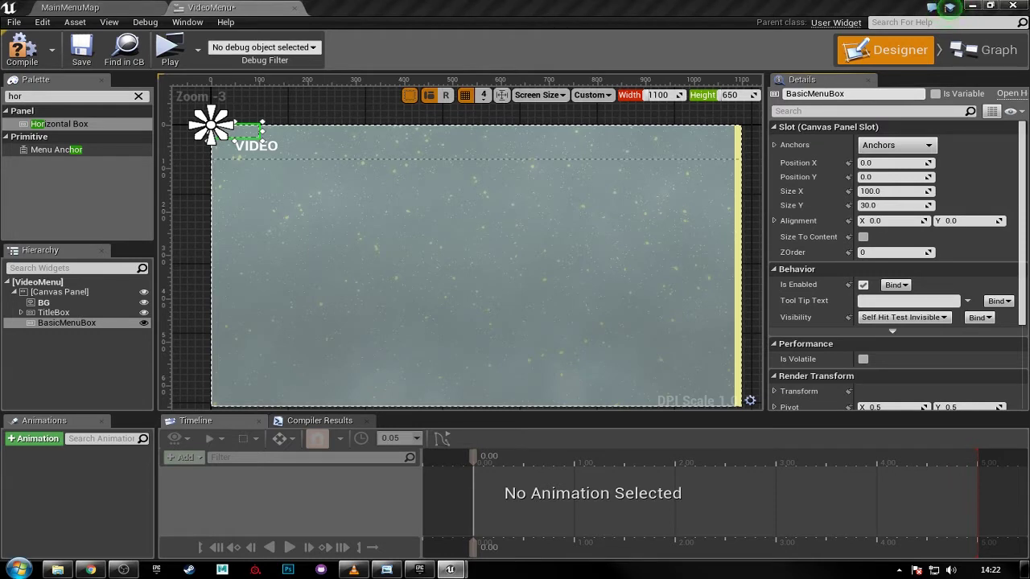
pyautogui.click(917, 143)
# - Anchor BasicMenuBox to full stretch with Offset Top 80, Right 0 and Bottom 285
pyautogui.click(1000, 311)
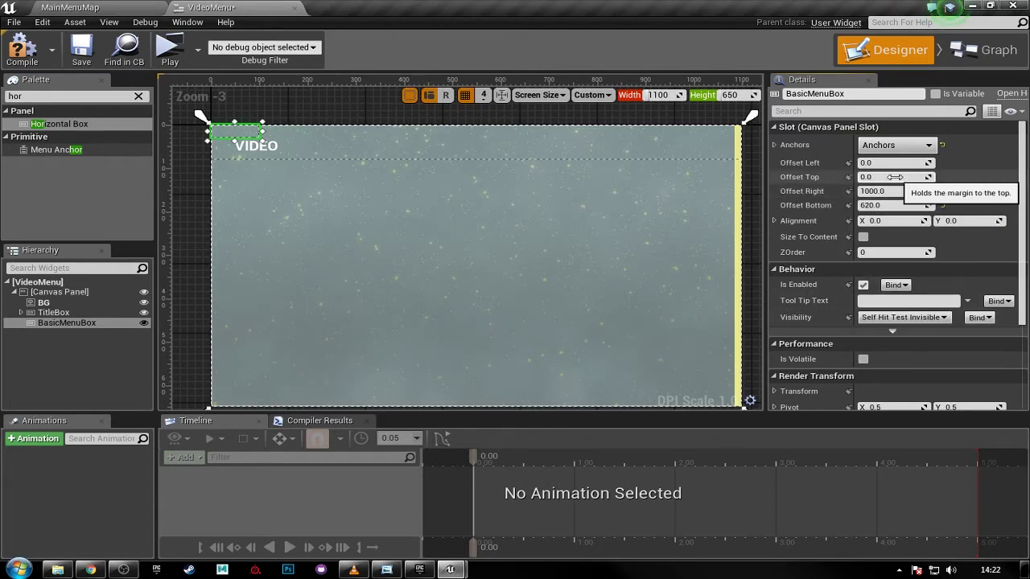
pyautogui.click(880, 177)
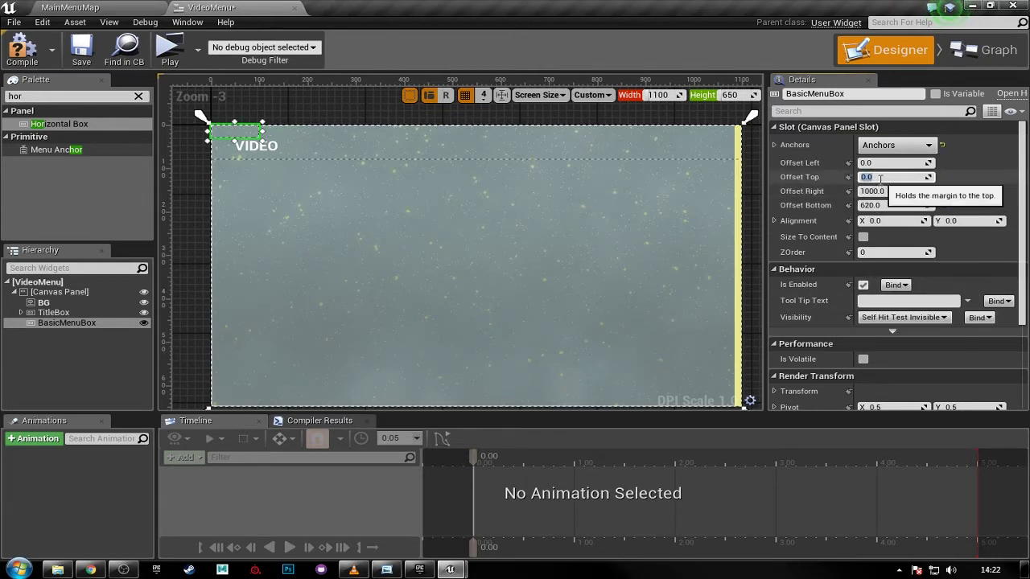
pyautogui.write('80')
pyautogui.press('Return')
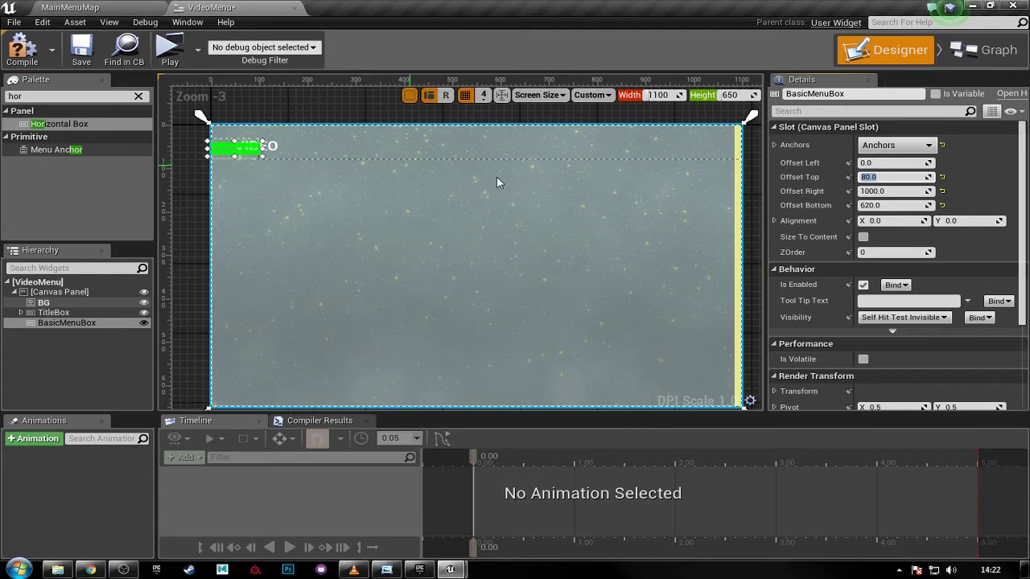
pyautogui.click(877, 192)
pyautogui.write('0')
pyautogui.press('Return')
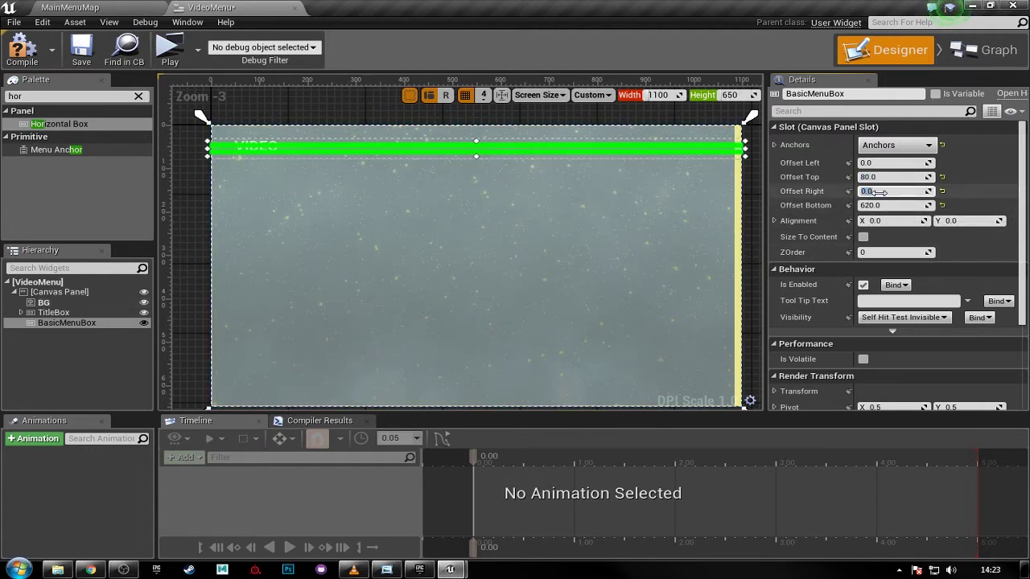
pyautogui.click(885, 206)
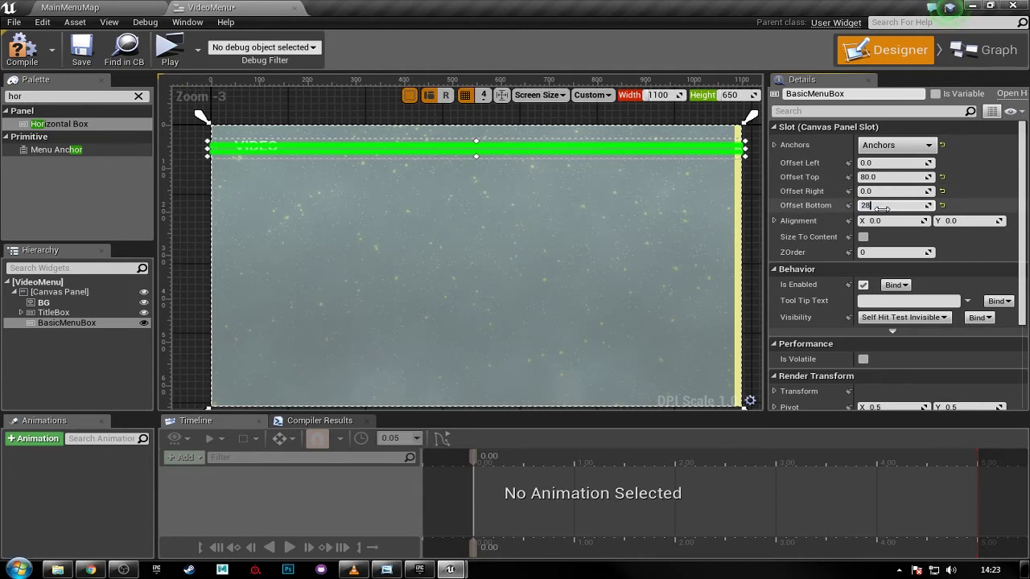
pyautogui.press('Return')
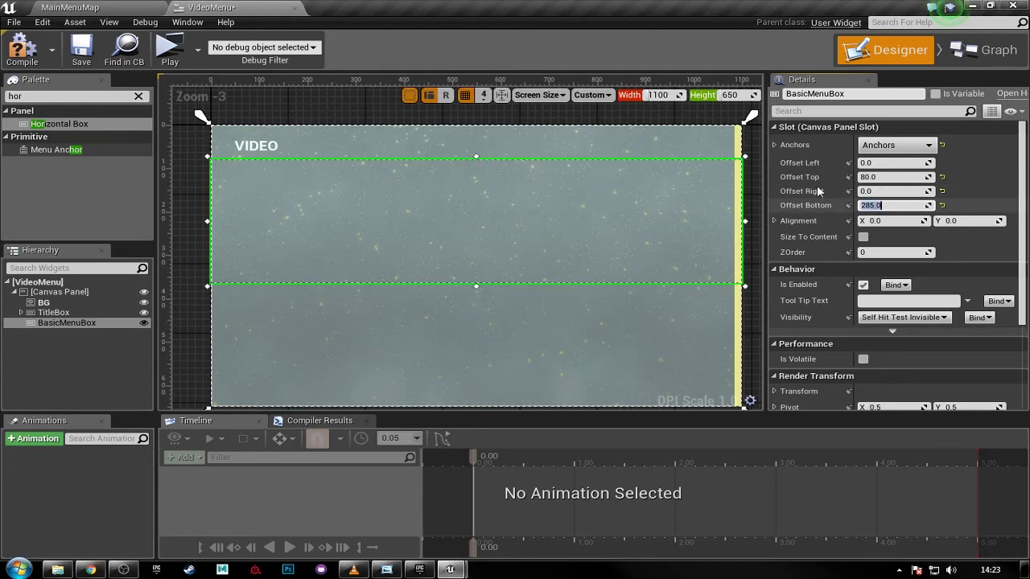
pyautogui.moveTo(513, 329); pyautogui.dragTo(496, 320, button='right')
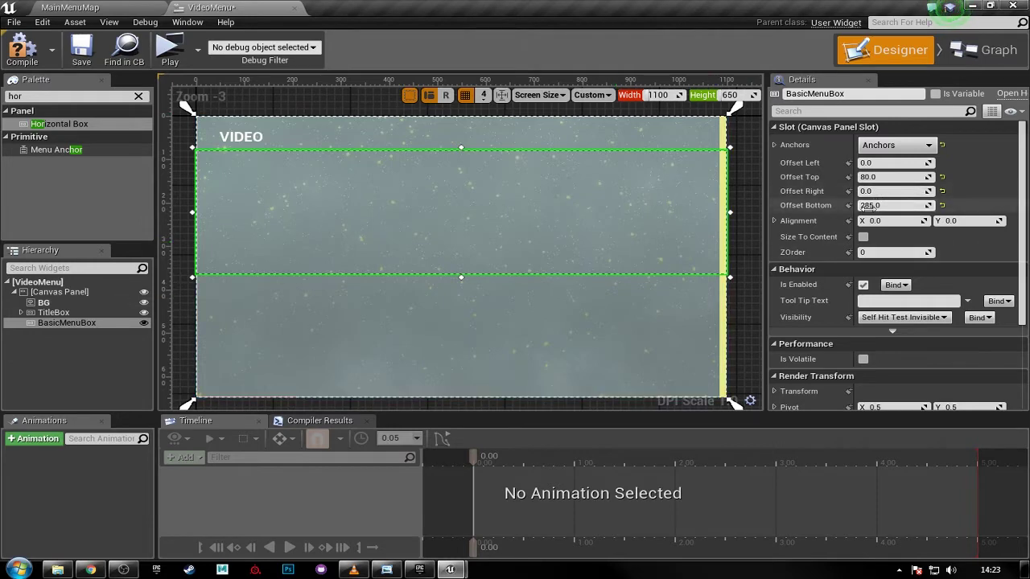
pyautogui.moveTo(600, 336); pyautogui.dragTo(609, 312, button='right')
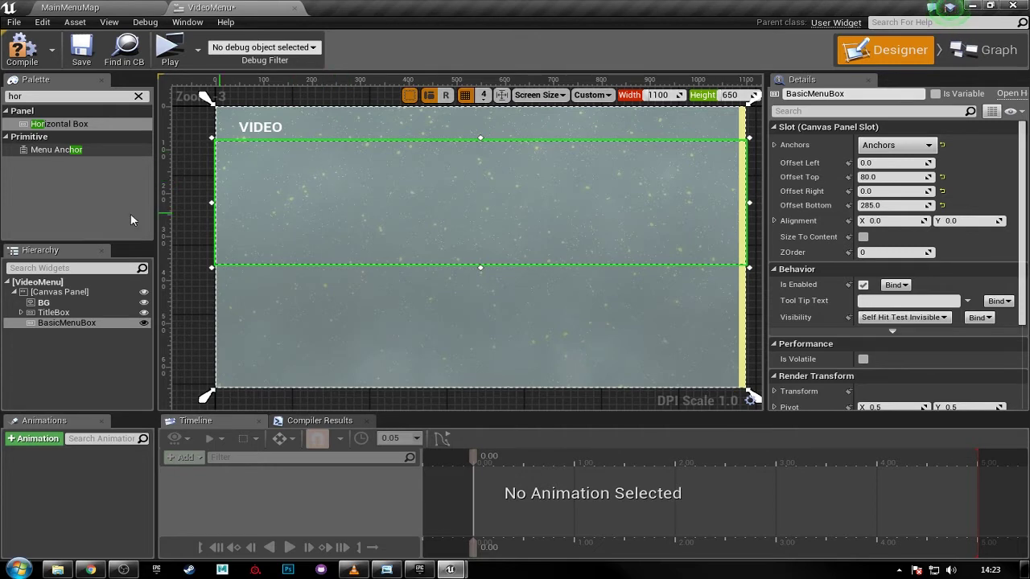
# - Nest a new Horizontal Box inside BasicMenuBox and name it VideoMenuLeft
pyautogui.click(53, 125)
pyautogui.moveTo(55, 143); pyautogui.dragTo(76, 331)
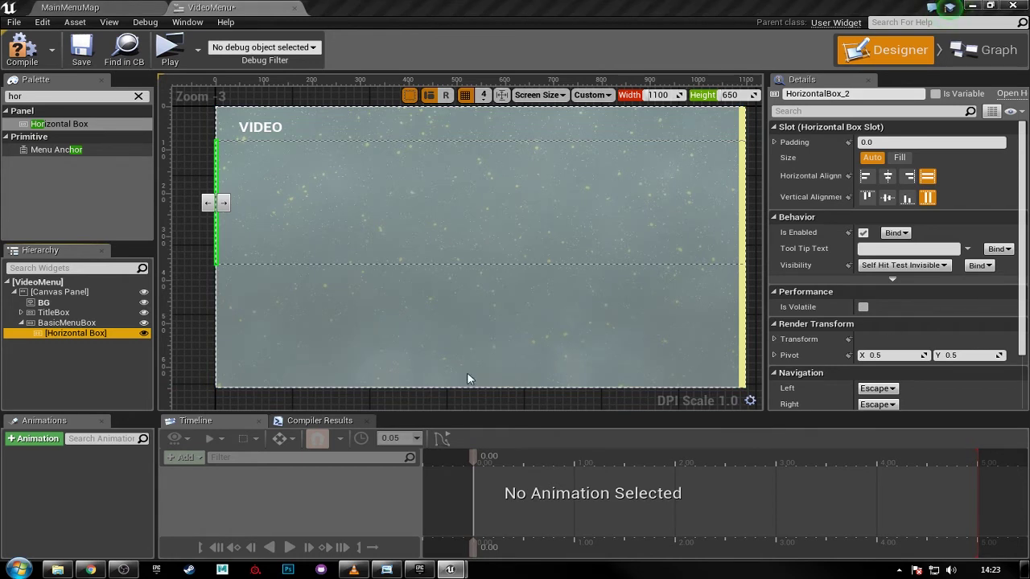
pyautogui.doubleClick(101, 335)
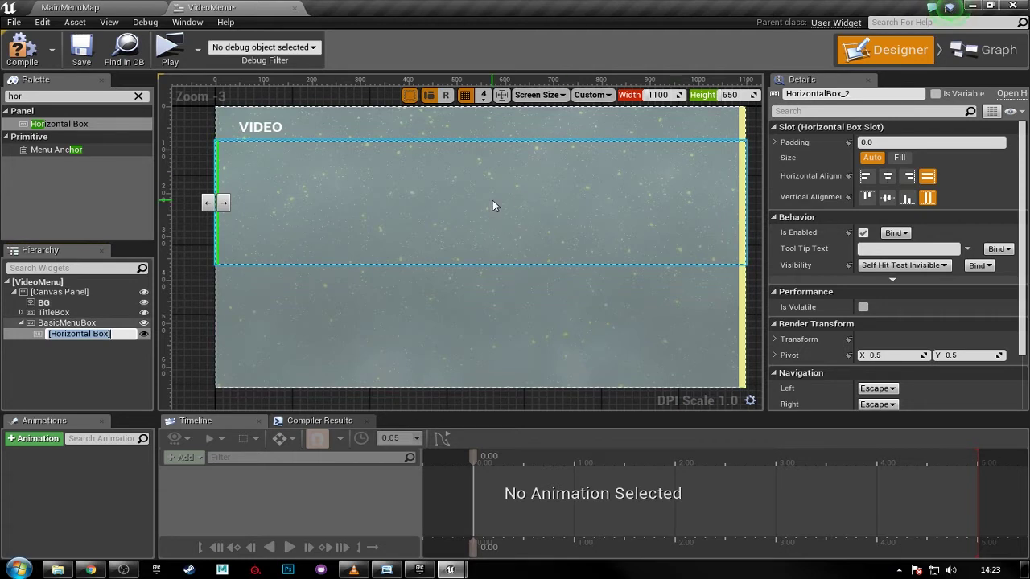
pyautogui.write('Video')
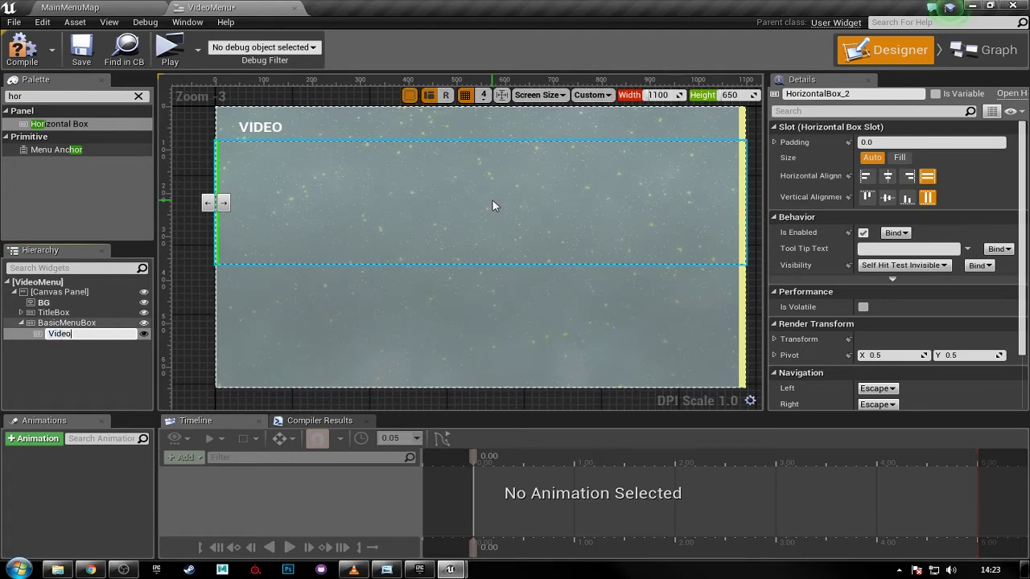
pyautogui.write('MenuLeft')
pyautogui.press('Return')
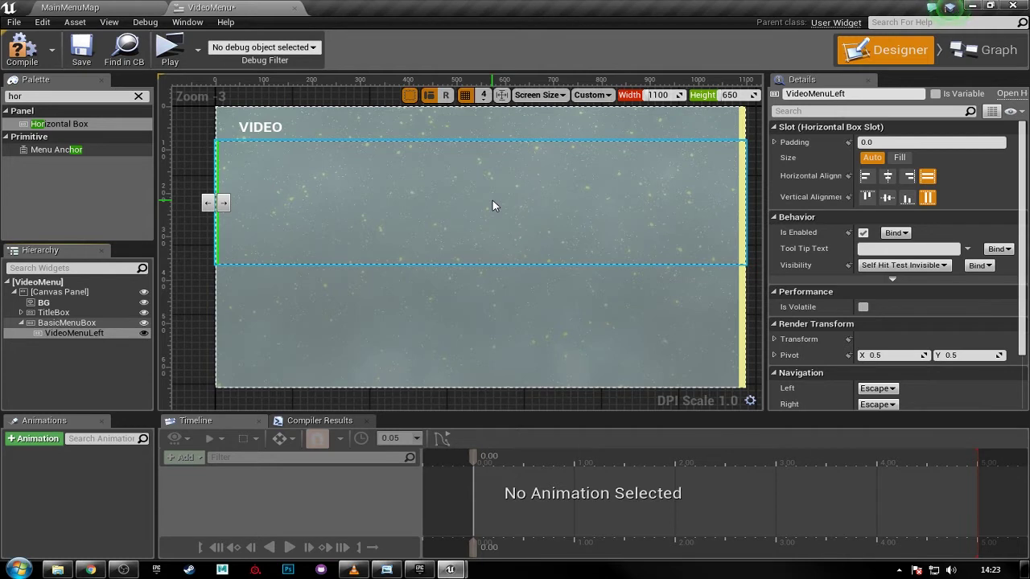
# - Give VideoMenuLeft a right padding of 550 and set its Size to Fill
pyautogui.click(775, 141)
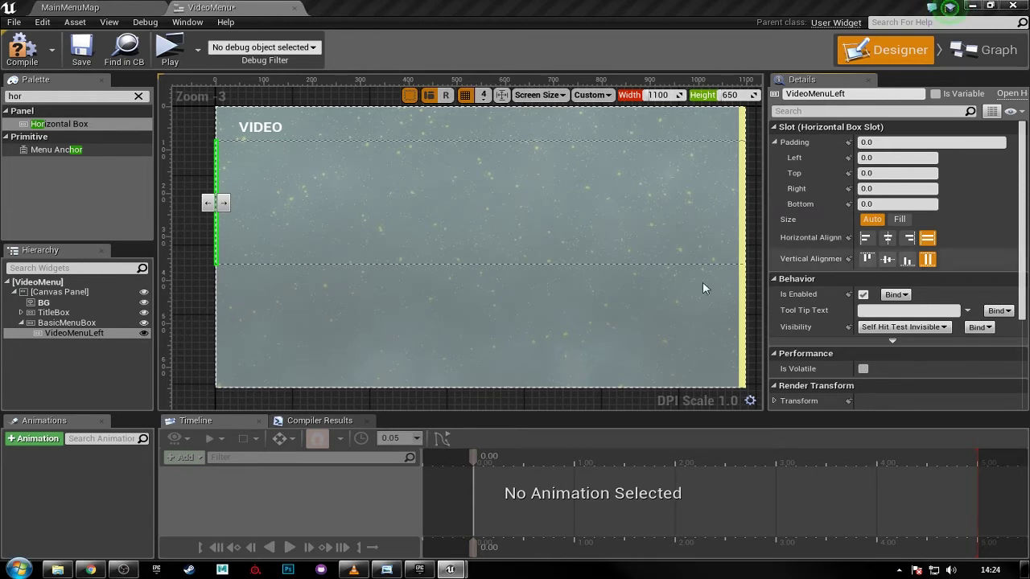
pyautogui.click(869, 189)
pyautogui.write('550')
pyautogui.press('Return')
pyautogui.click(872, 189)
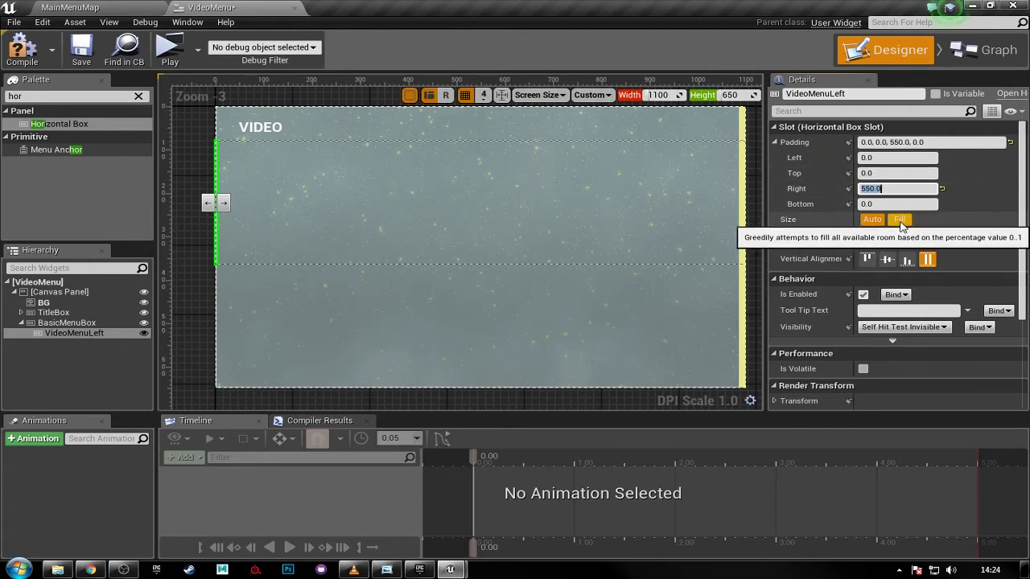
pyautogui.click(901, 220)
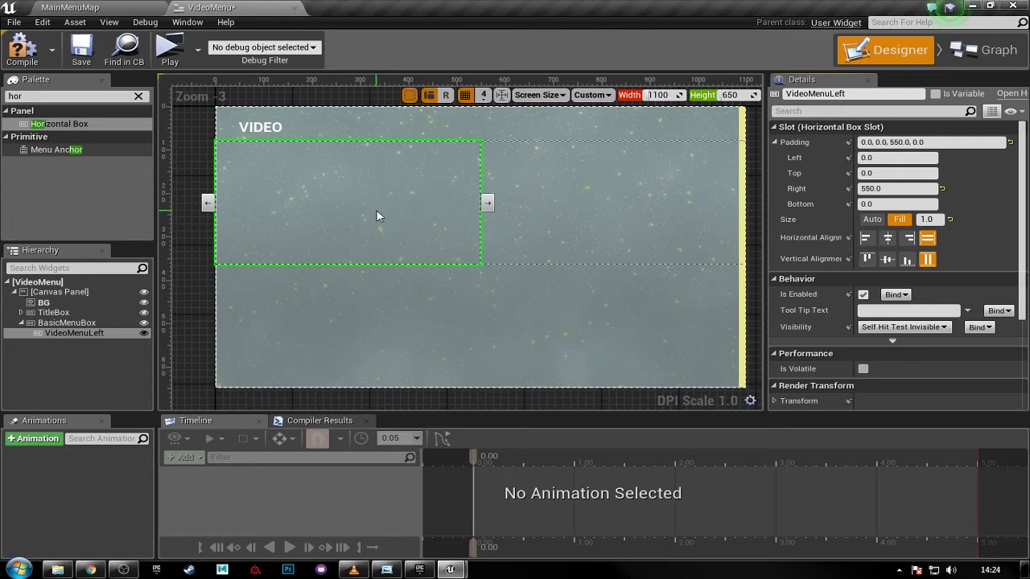
pyautogui.click(76, 385)
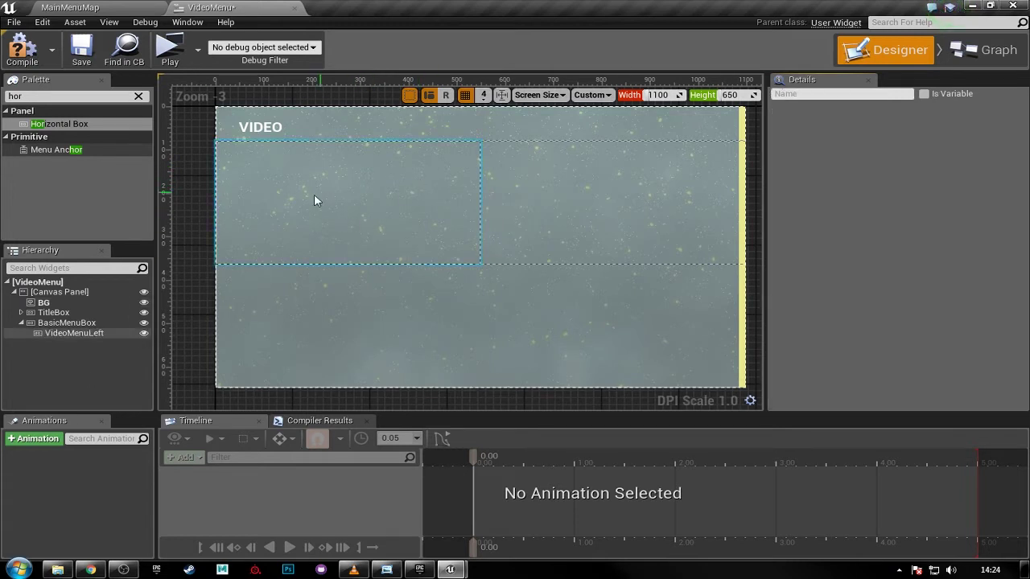
pyautogui.click(358, 218)
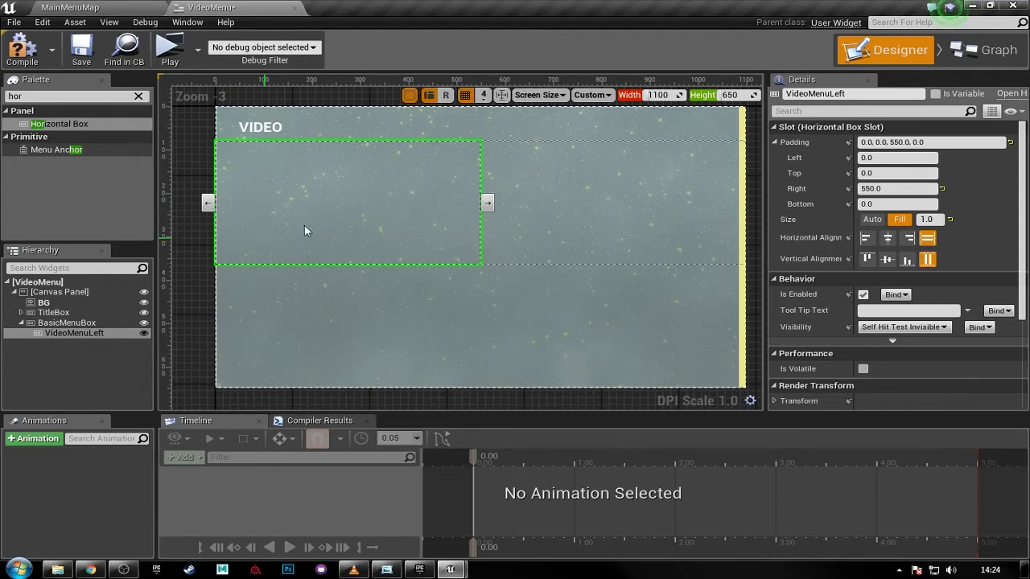
pyautogui.click(87, 360)
pyautogui.click(81, 332)
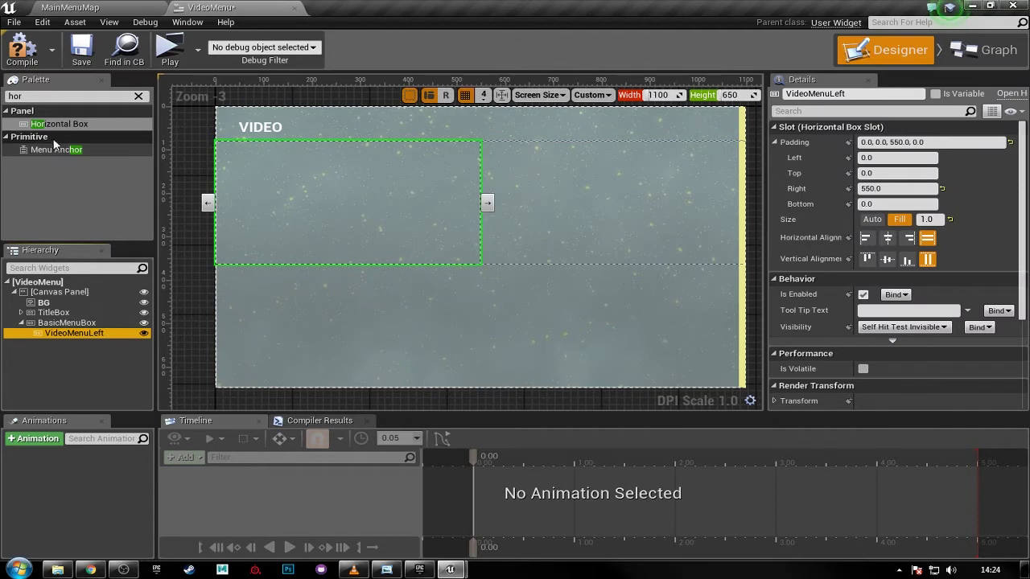
# - Add a Vertical Box inside VideoMenuLeft named MenuClassBox, sized to Fill
pyautogui.click(45, 97)
pyautogui.write('vertic')
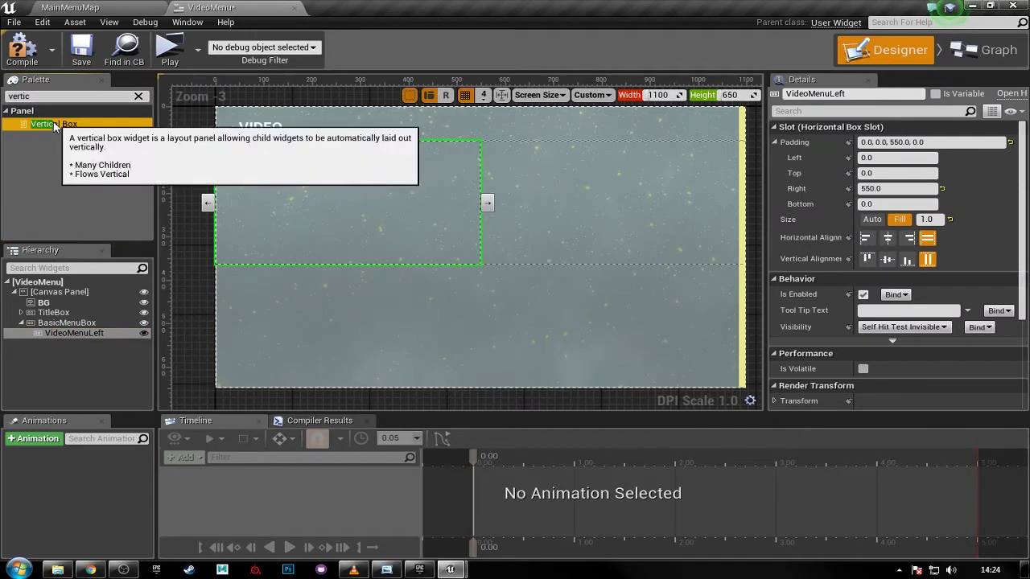
pyautogui.moveTo(54, 124); pyautogui.dragTo(78, 334)
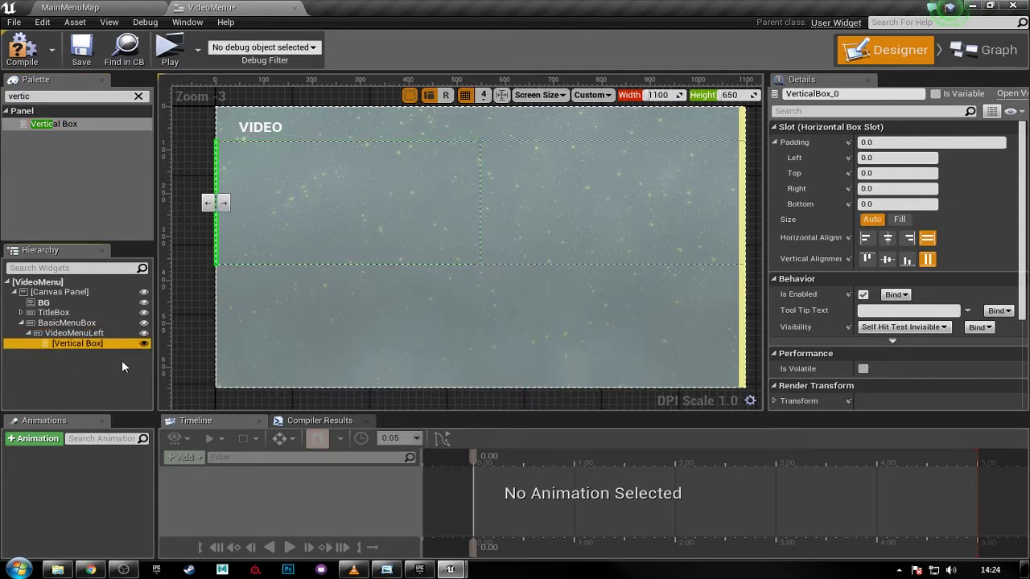
pyautogui.click(863, 94)
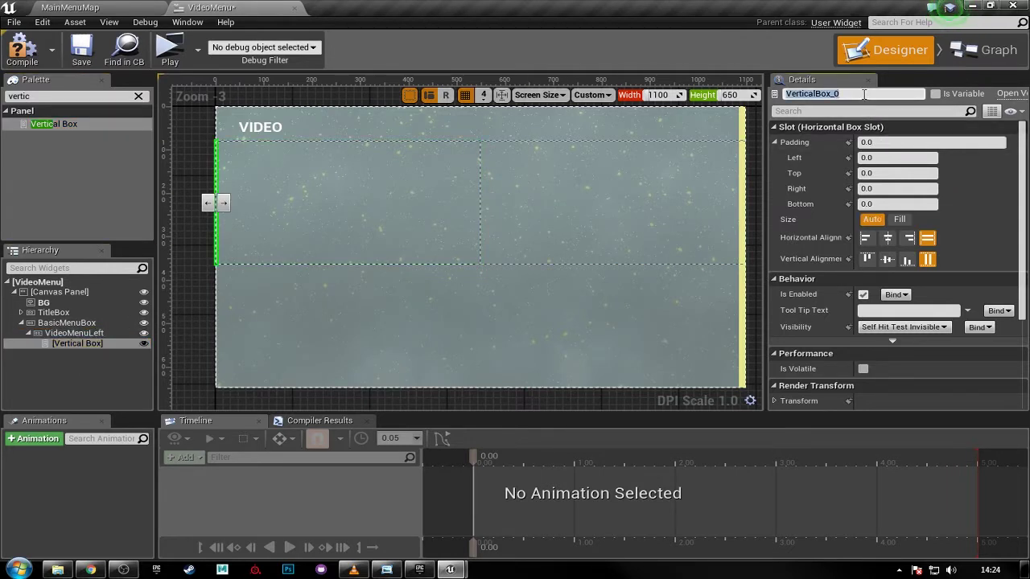
pyautogui.write('MenuClassBox')
pyautogui.press('Return')
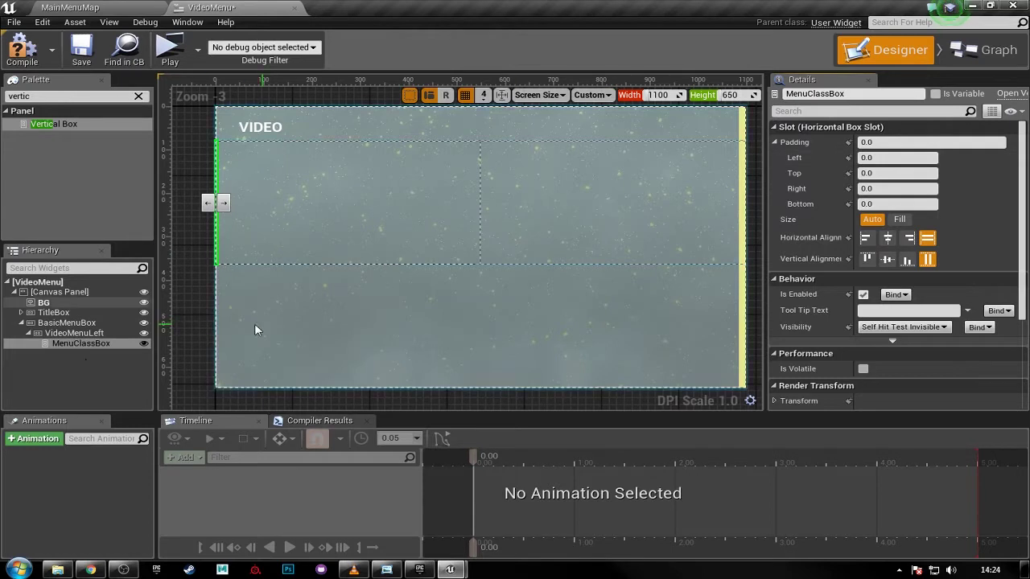
pyautogui.click(85, 358)
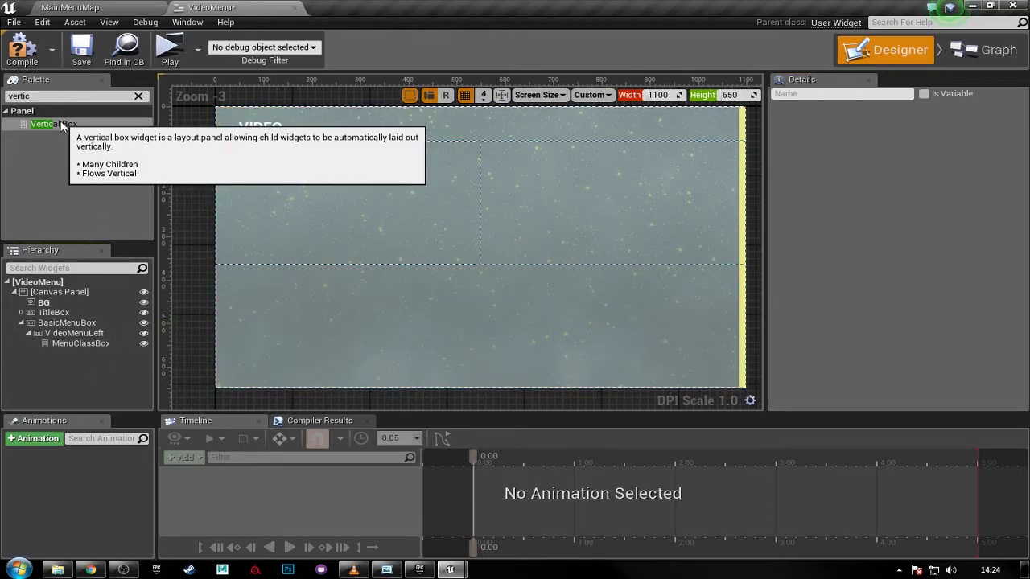
pyautogui.click(84, 343)
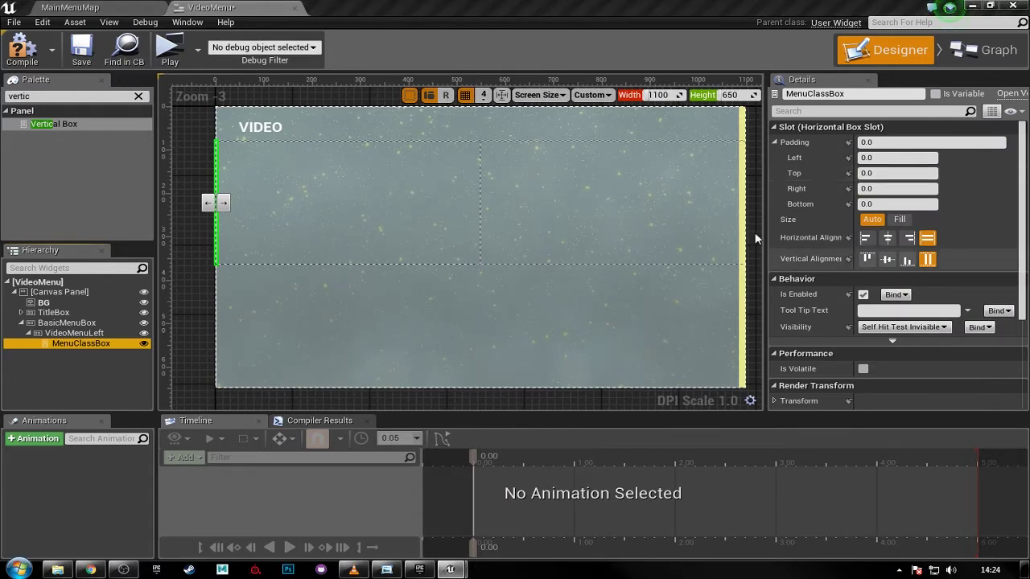
pyautogui.click(900, 219)
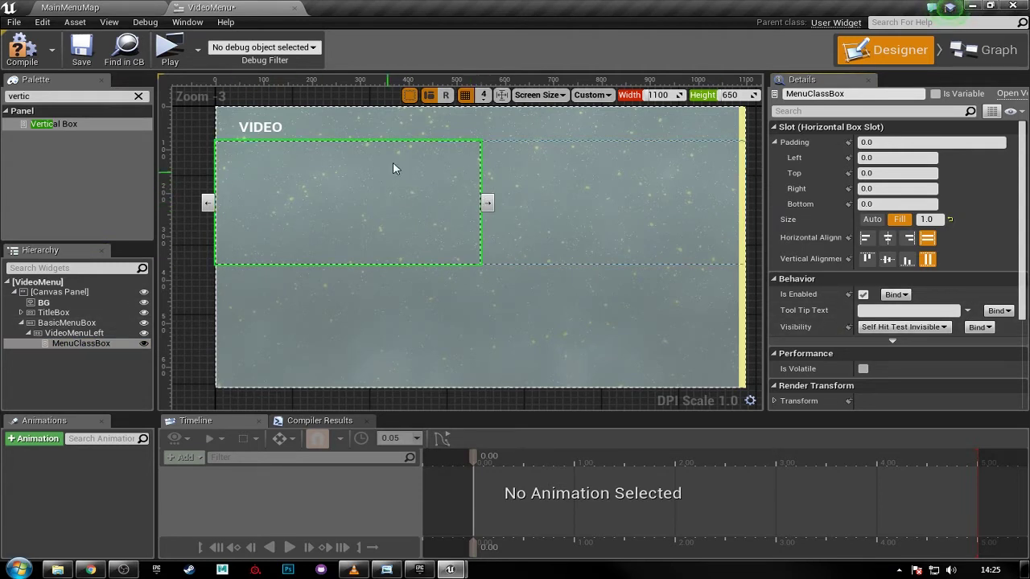
# - Add a second Fill-sized Vertical Box named ButtonBox beside it, then collapse VideoMenuLeft
pyautogui.moveTo(59, 123); pyautogui.dragTo(87, 338)
pyautogui.click(83, 353)
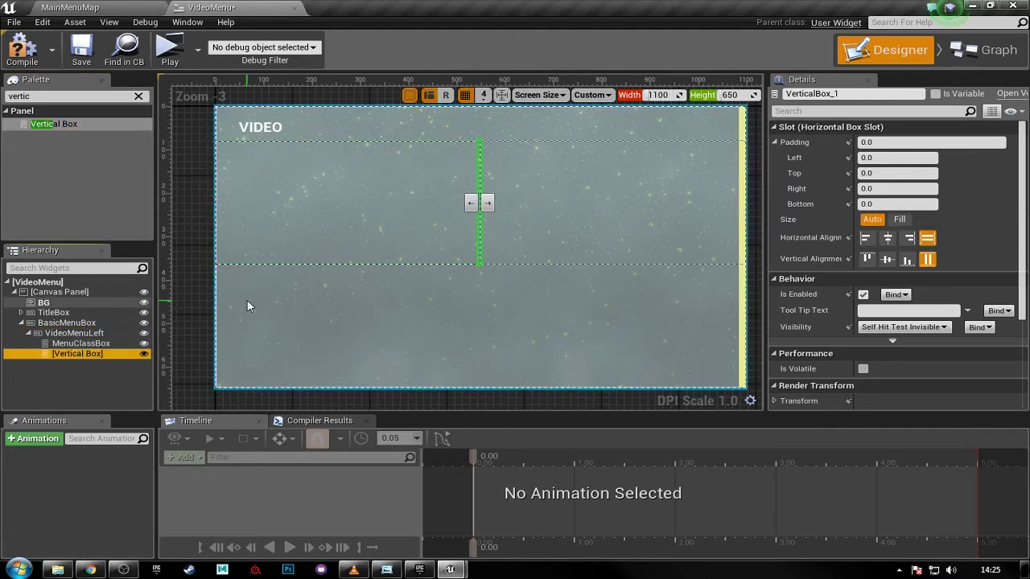
pyautogui.click(900, 219)
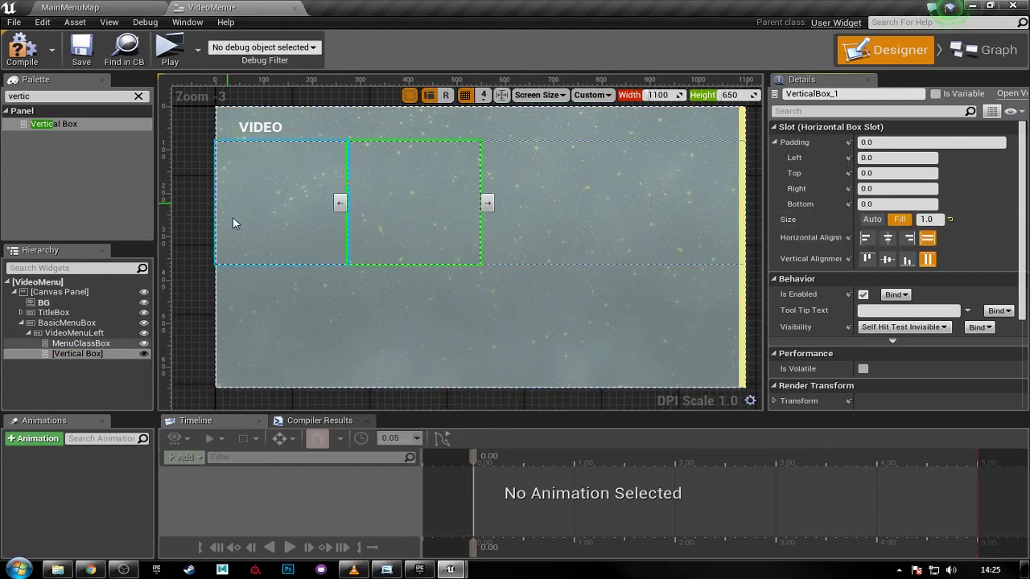
pyautogui.click(875, 94)
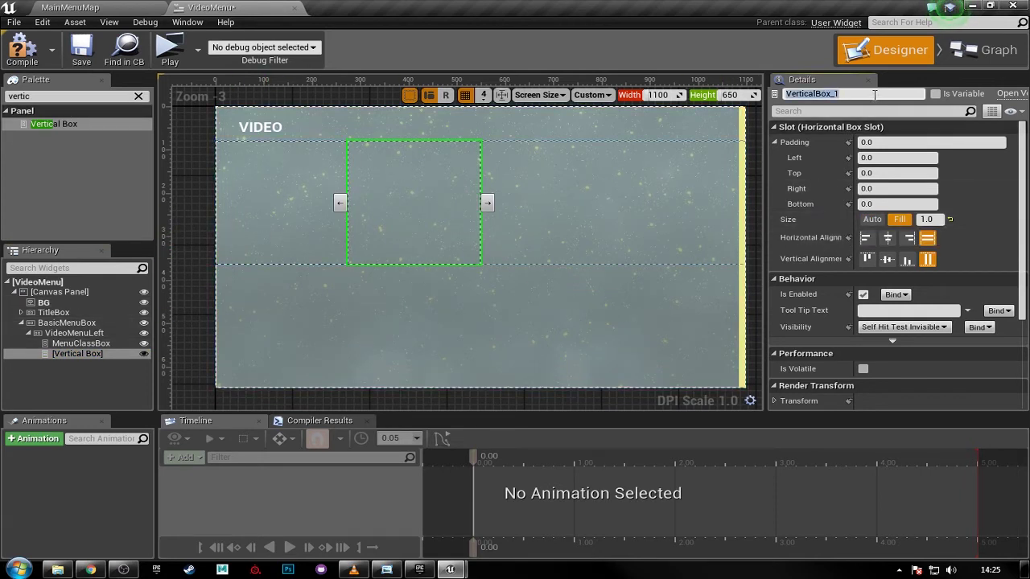
pyautogui.write('ButtonBo')
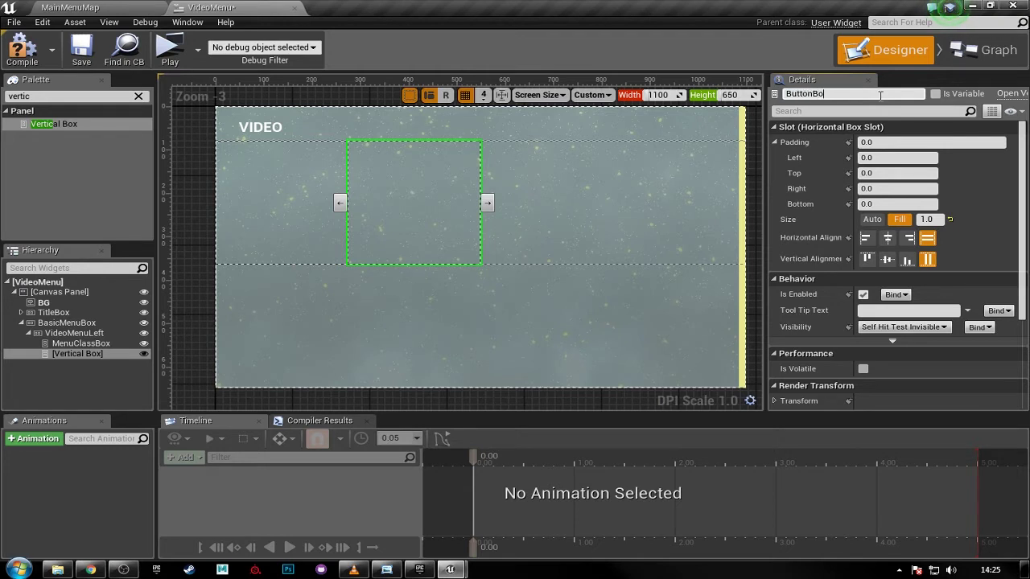
pyautogui.write('x')
pyautogui.press('Return')
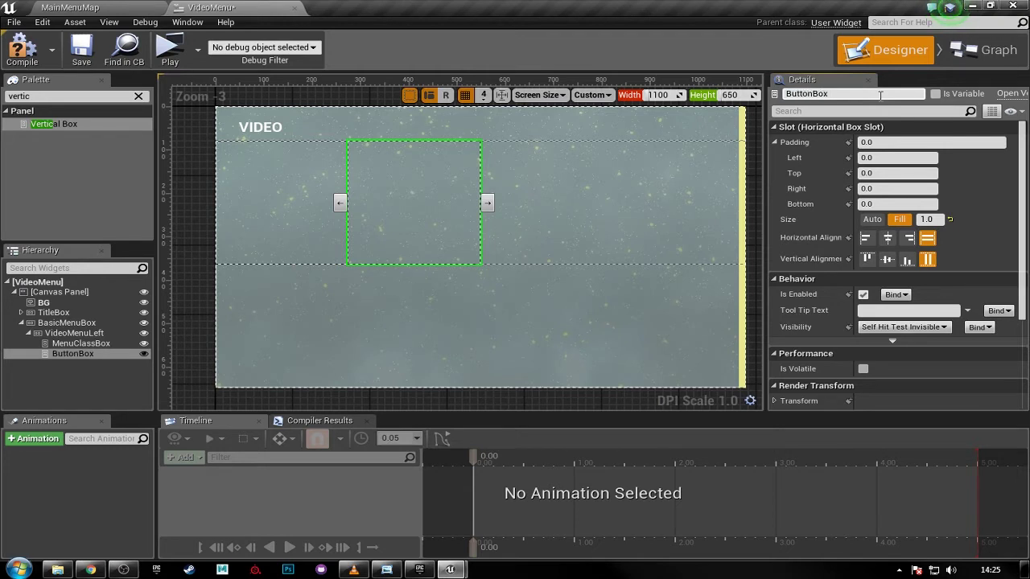
pyautogui.click(327, 172)
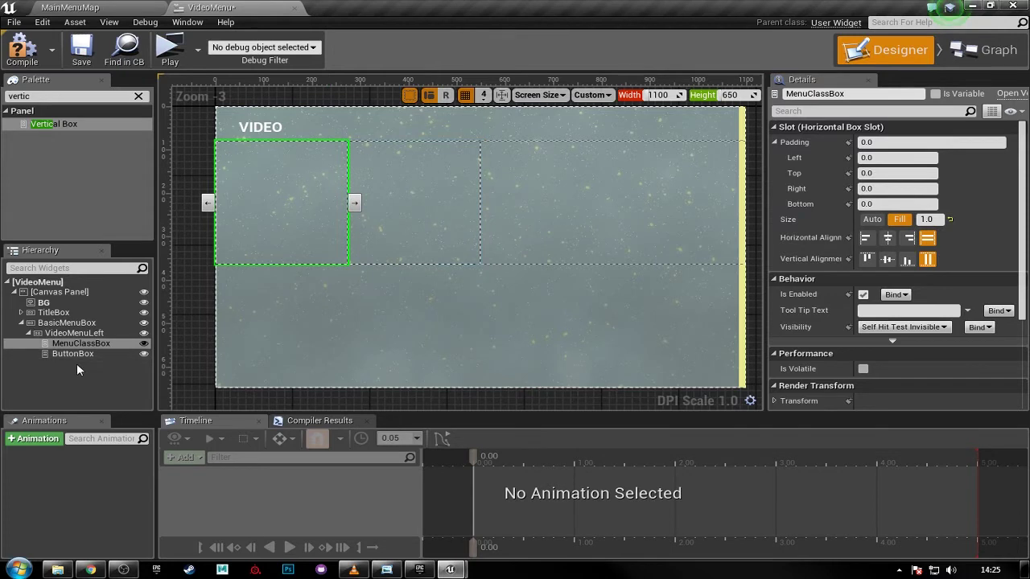
pyautogui.click(28, 333)
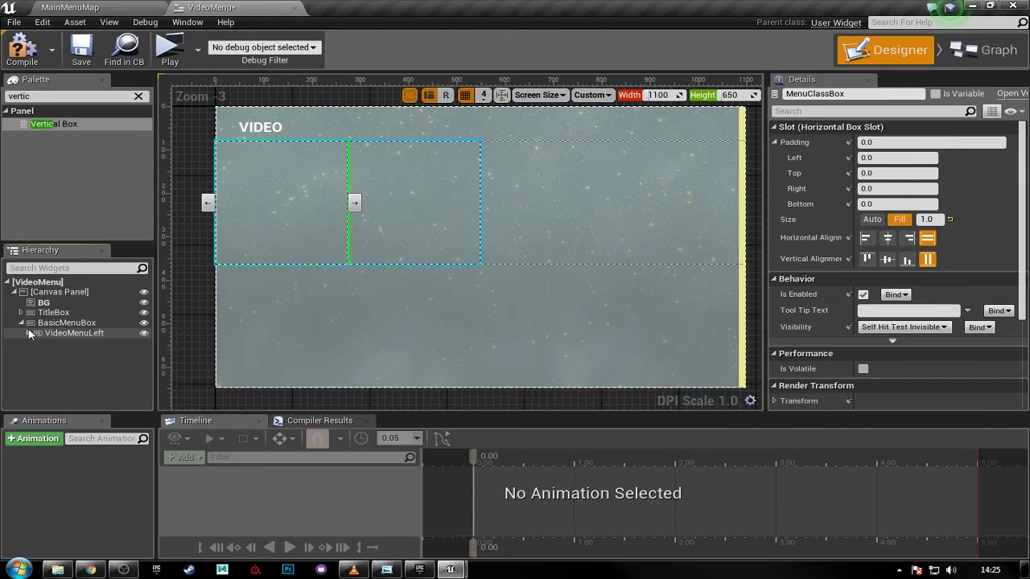
# - Paste a duplicate horizontal box, HorizontalBox_3, into the root Canvas Panel
pyautogui.click(21, 323)
pyautogui.click(45, 323)
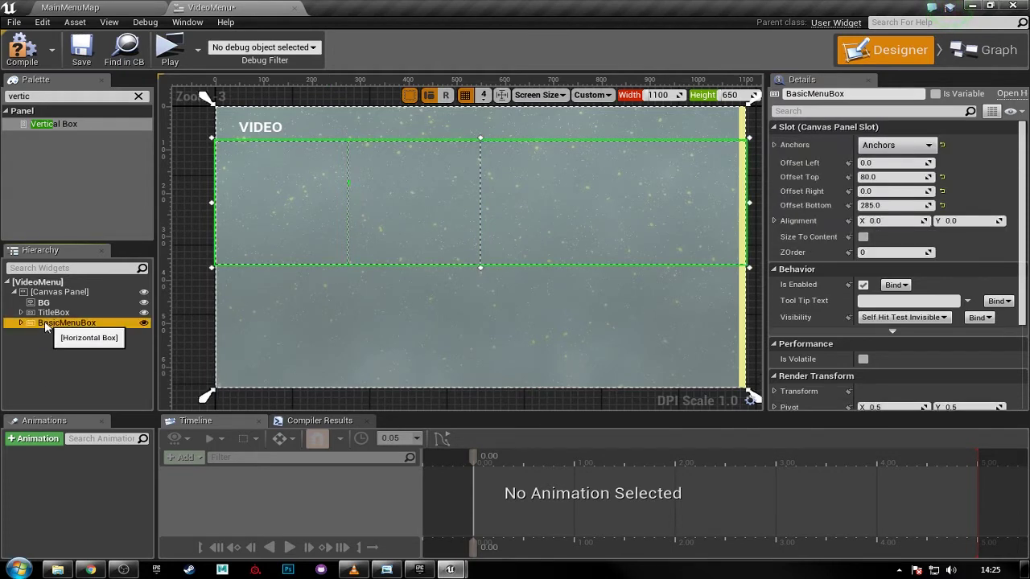
pyautogui.click(76, 292)
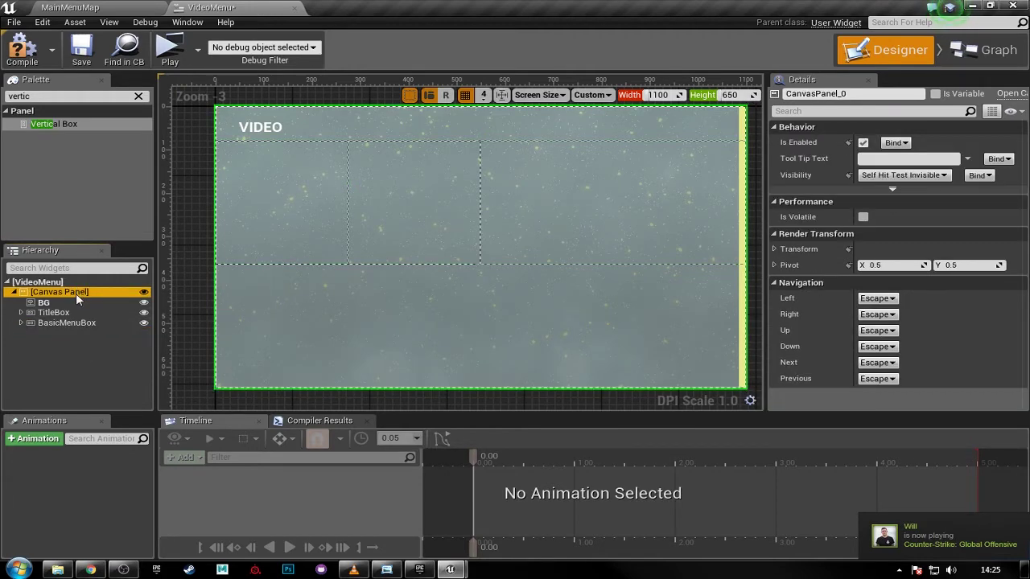
pyautogui.hotkey('ctrl', 'v')
pyautogui.click(52, 333)
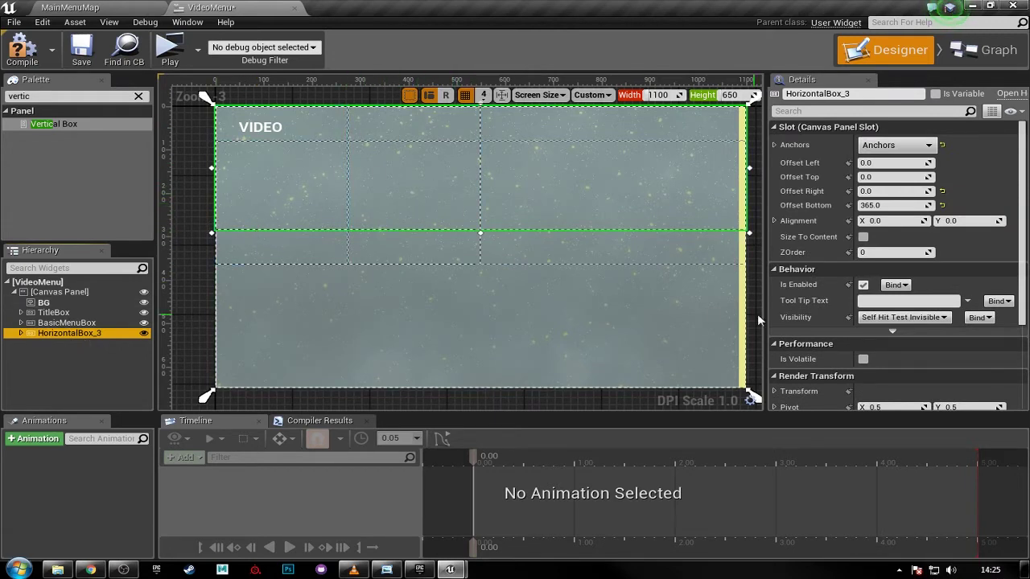
# - Set HorizontalBox_3's Offset Bottom to 0 and Offset Top to 365, then expand it
pyautogui.click(879, 206)
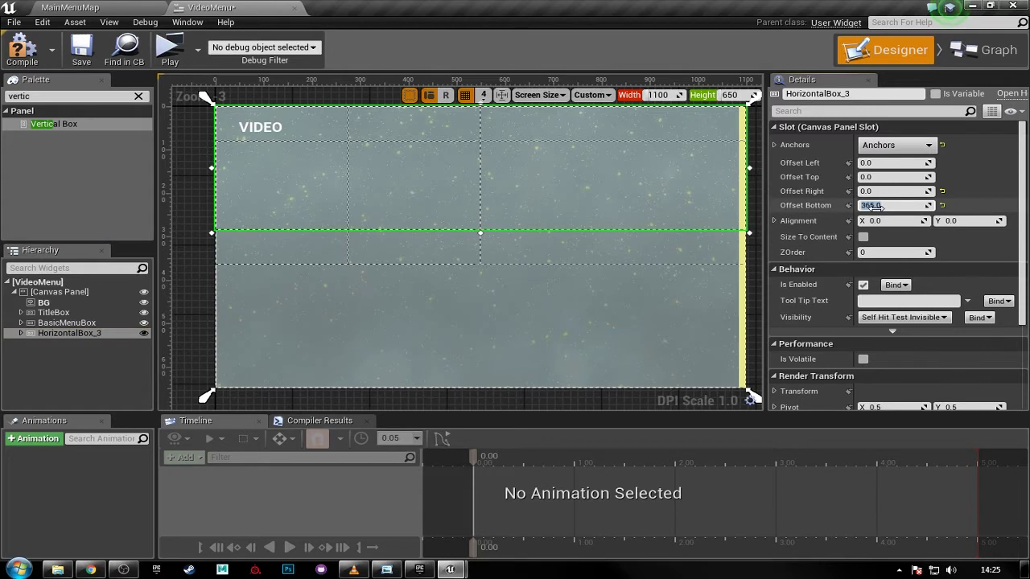
pyautogui.write('0')
pyautogui.press('Return')
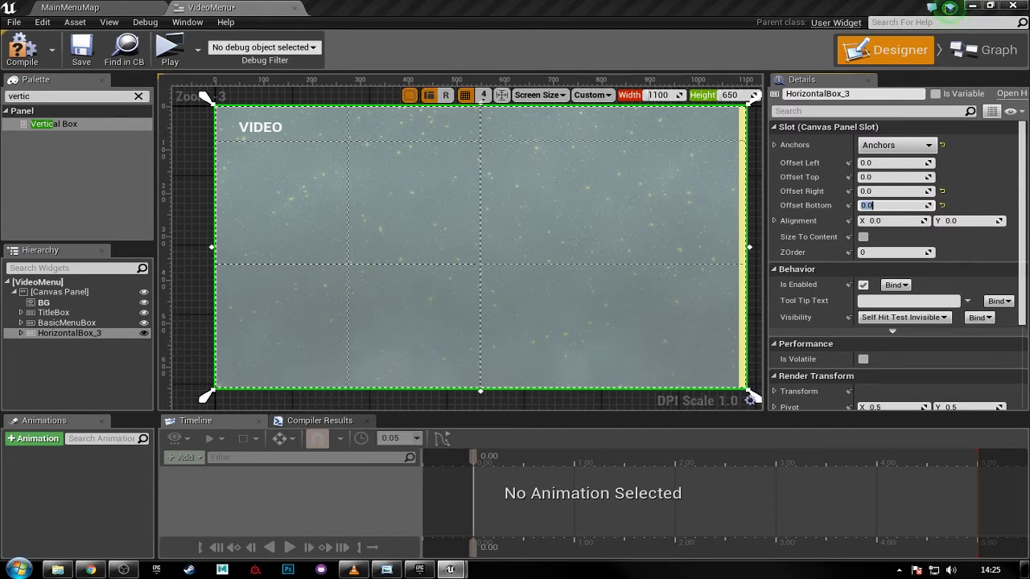
pyautogui.click(877, 178)
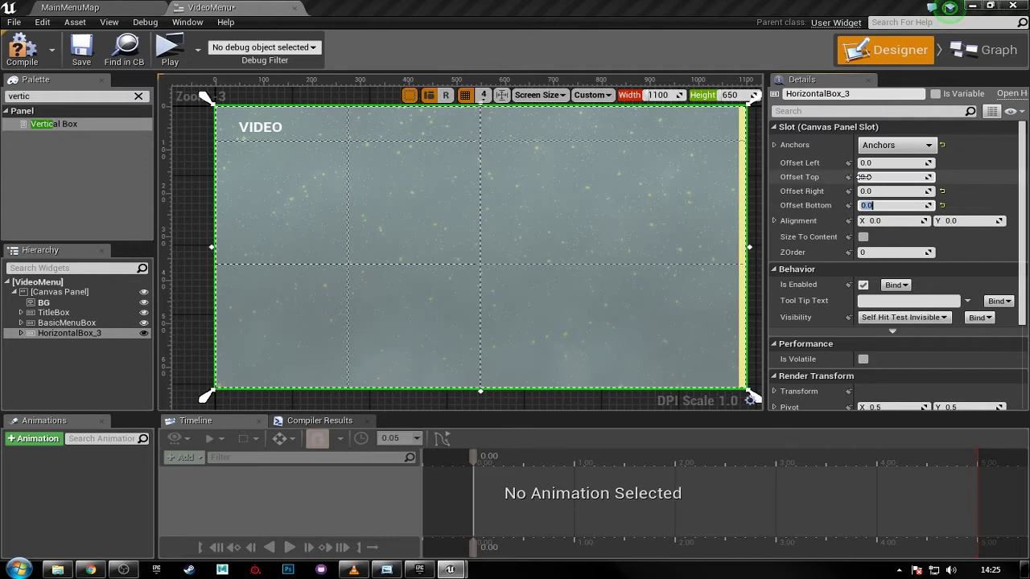
pyautogui.write('365')
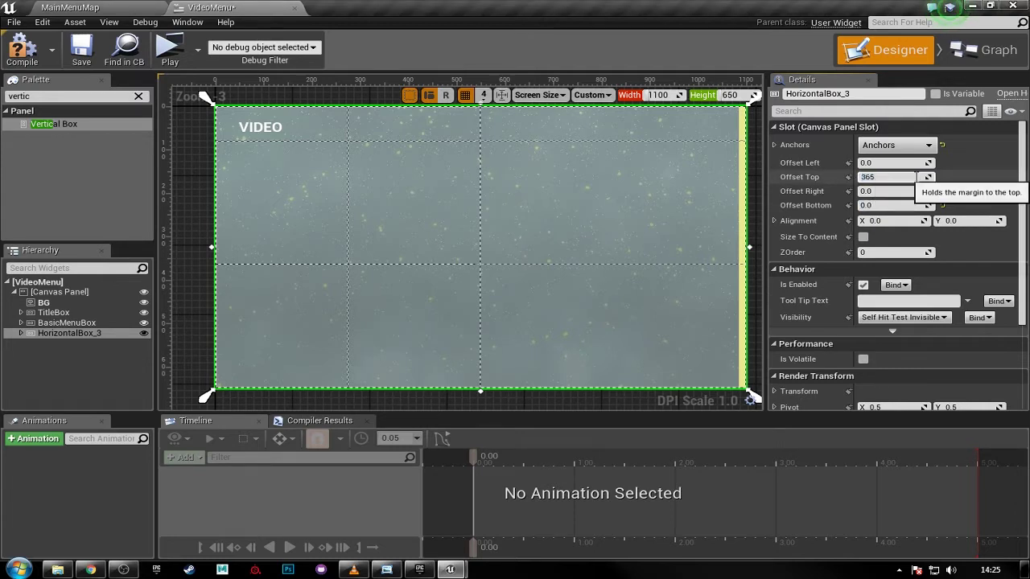
pyautogui.press('Return')
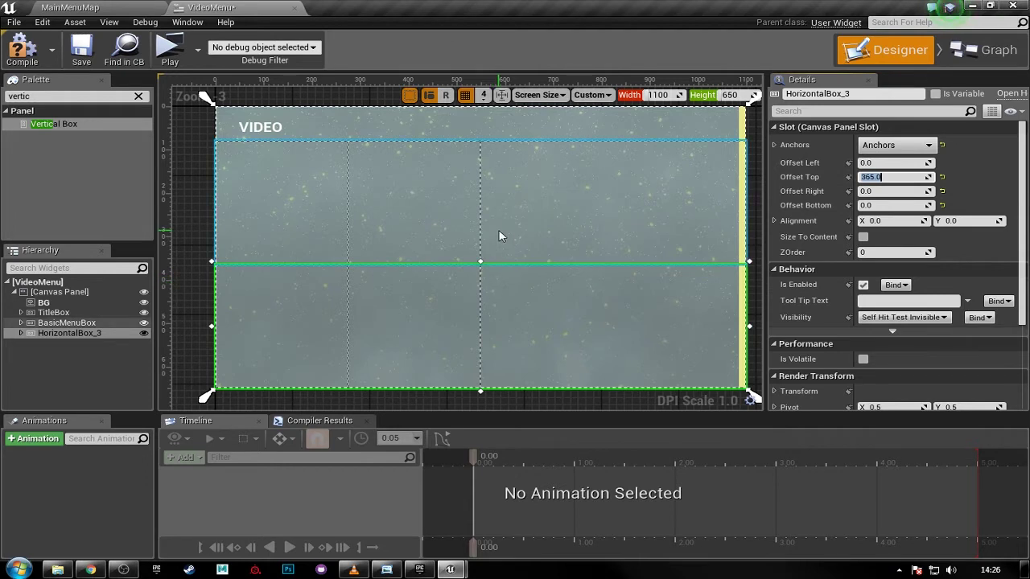
pyautogui.click(500, 276)
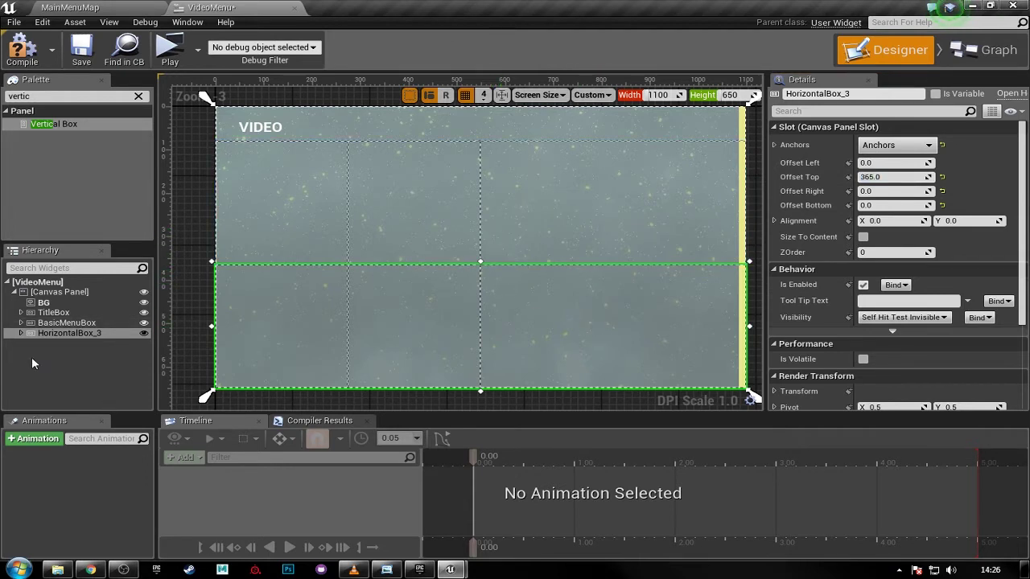
pyautogui.click(18, 333)
pyautogui.click(20, 333)
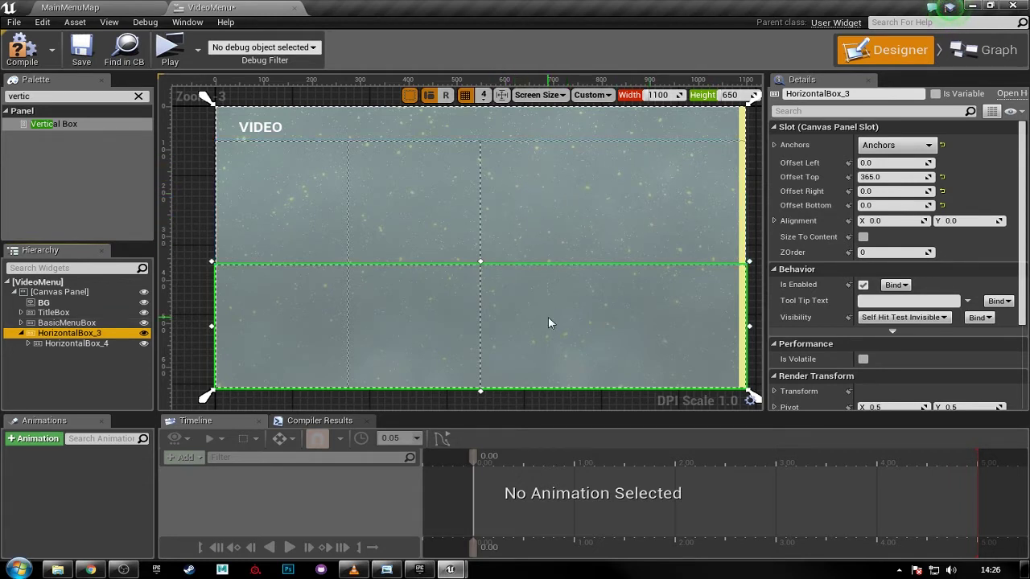
# - Rename HorizontalBox_3 to AdvancedMenuBox in the Details name field
pyautogui.click(81, 343)
pyautogui.click(72, 333)
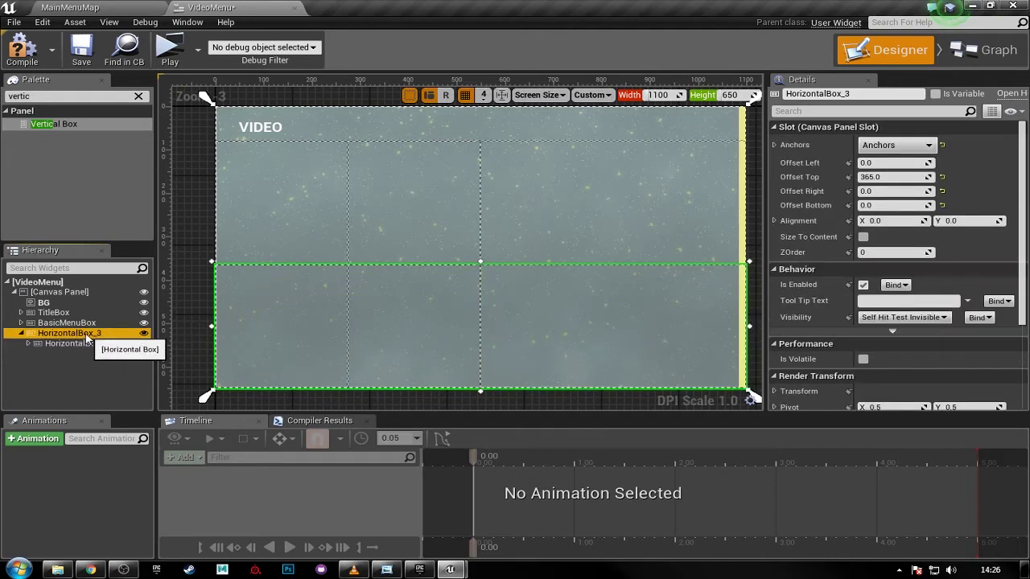
pyautogui.click(859, 95)
pyautogui.write('A')
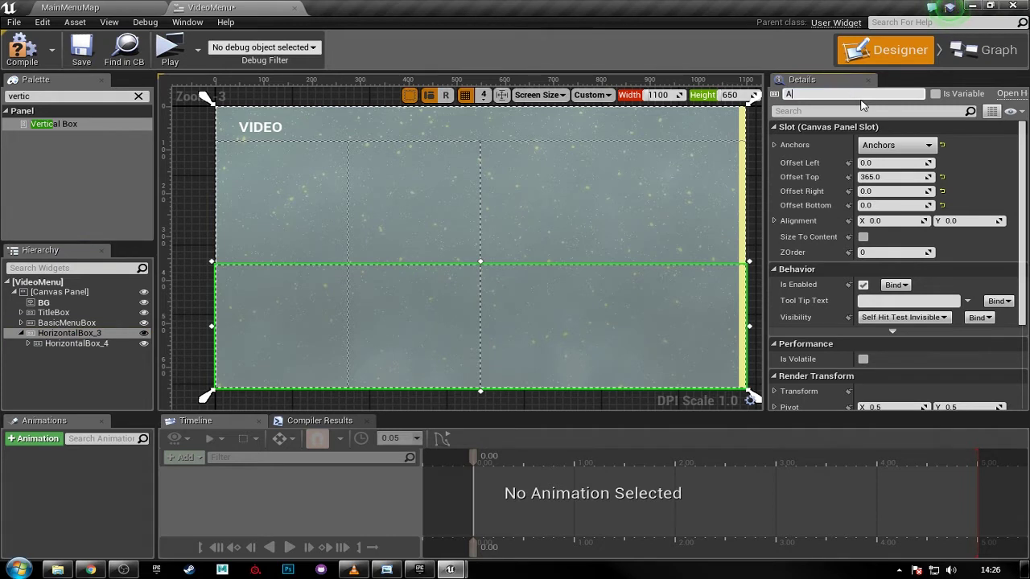
pyautogui.write('dv')
pyautogui.press('BackSpace')
pyautogui.write('ance')
pyautogui.press('BackSpace')
pyautogui.press('BackSpace')
pyautogui.press('BackSpace')
pyautogui.write('vancedMenuBioxx')
pyautogui.press('Return')
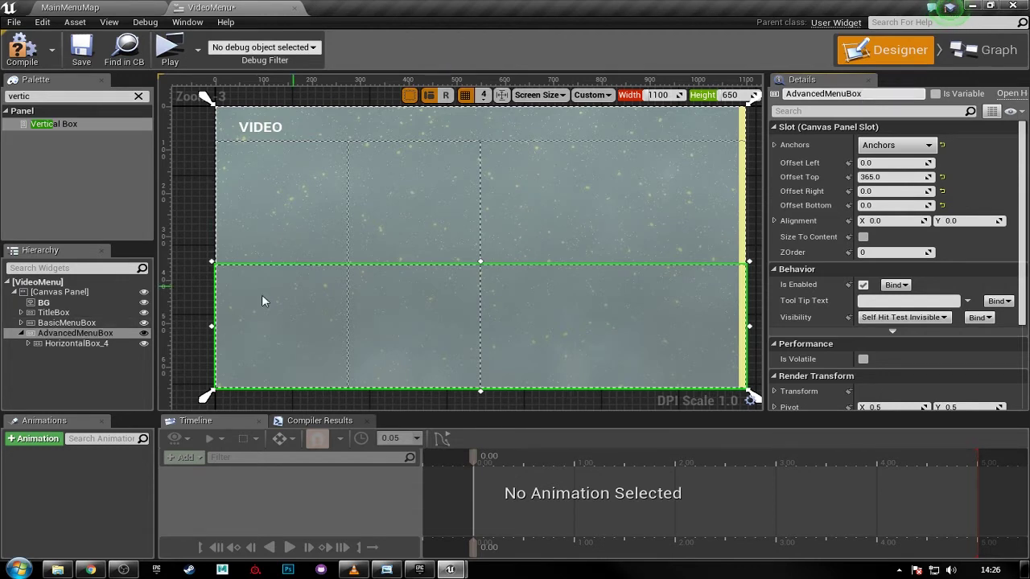
# - Rename its child HorizontalBox_4 to VideoMenuAdvLeftBox
pyautogui.click(41, 343)
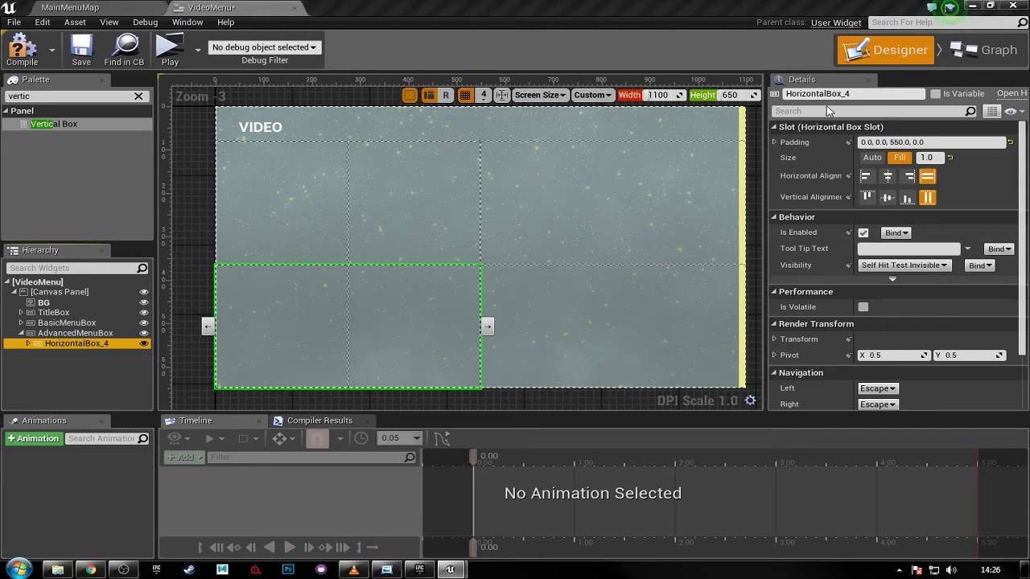
pyautogui.click(860, 93)
pyautogui.write('VideoMenuAd')
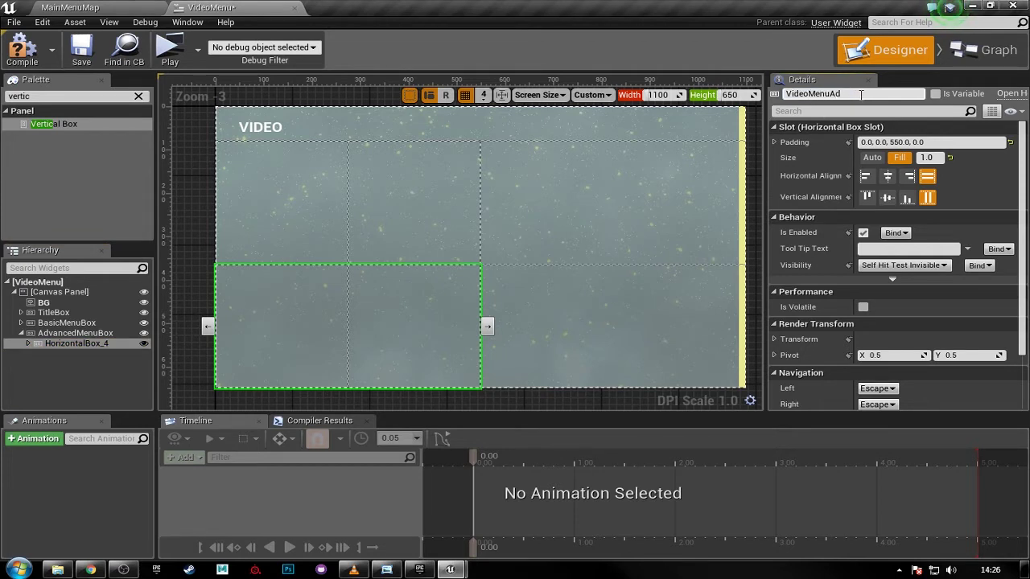
pyautogui.write('vLeftBox')
pyautogui.press('Return')
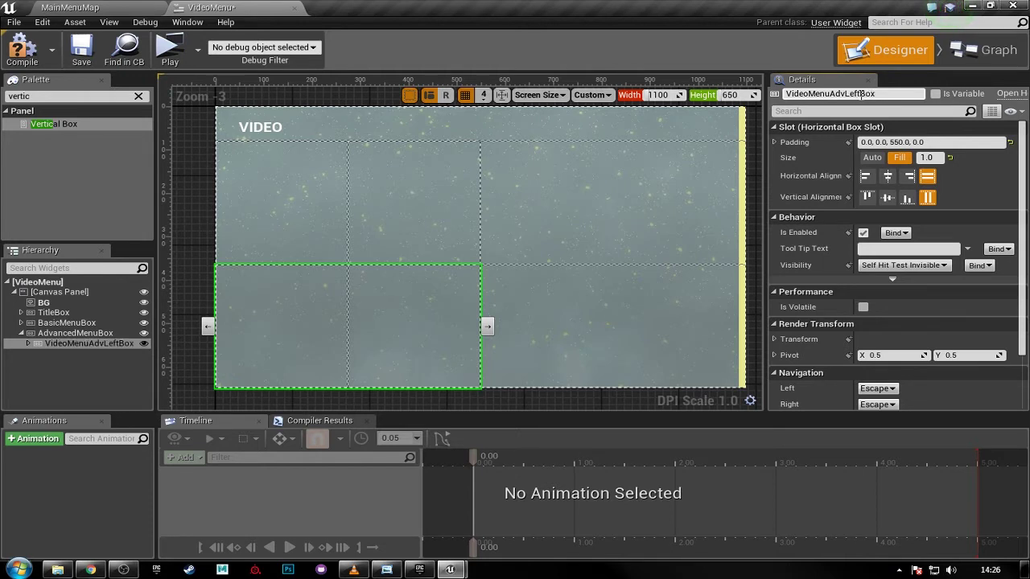
# - Rename VerticalBox_2 inside VideoMenuAdvLeftBox to AdvMenuLeftClass
pyautogui.click(27, 344)
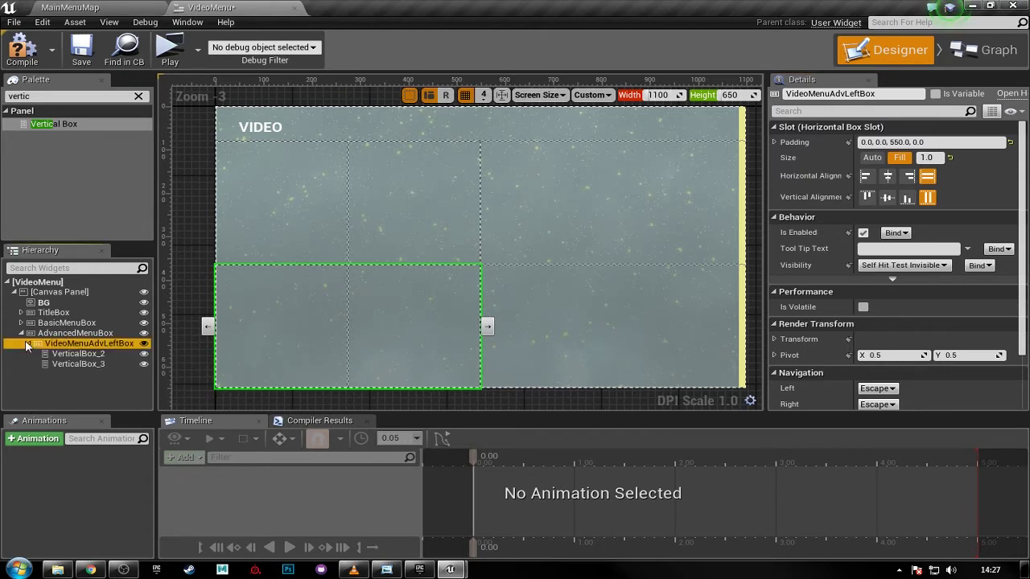
pyautogui.click(80, 354)
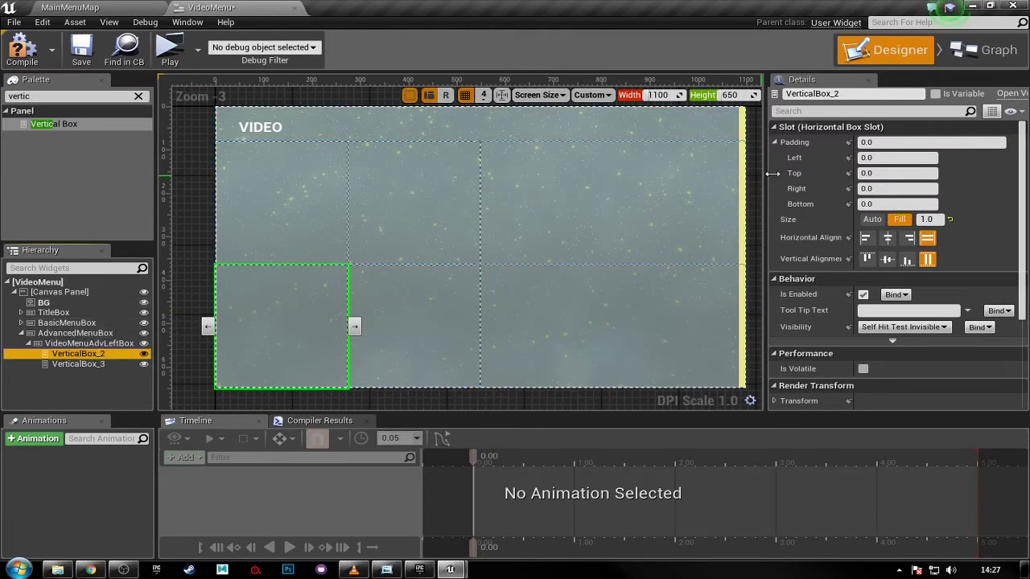
pyautogui.click(852, 93)
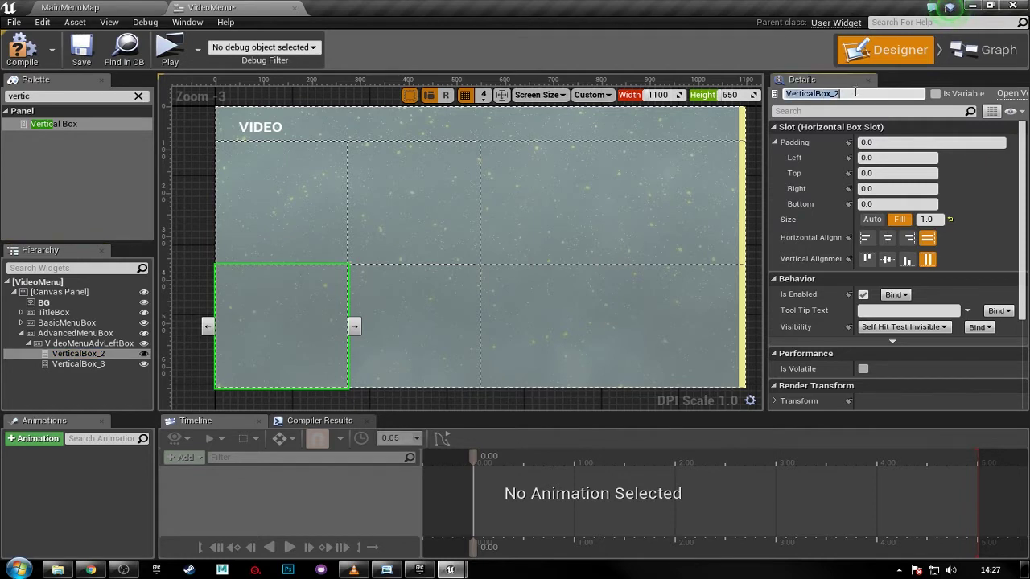
pyautogui.write('AdvMenuClass')
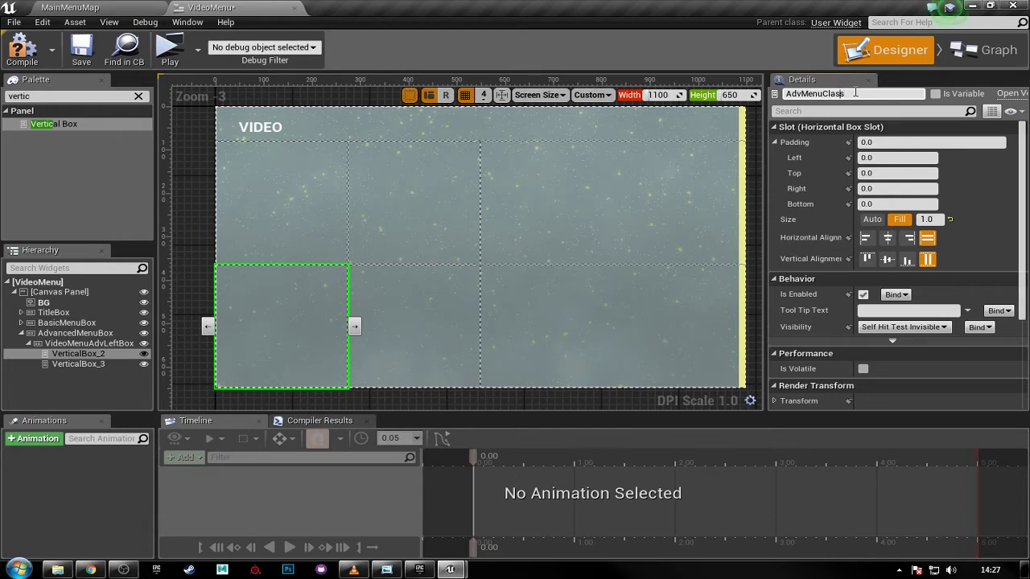
pyautogui.press('Left')
pyautogui.press('Left')
pyautogui.press('Left')
pyautogui.press('Left')
pyautogui.press('Left')
pyautogui.write('Left')
pyautogui.press('Return')
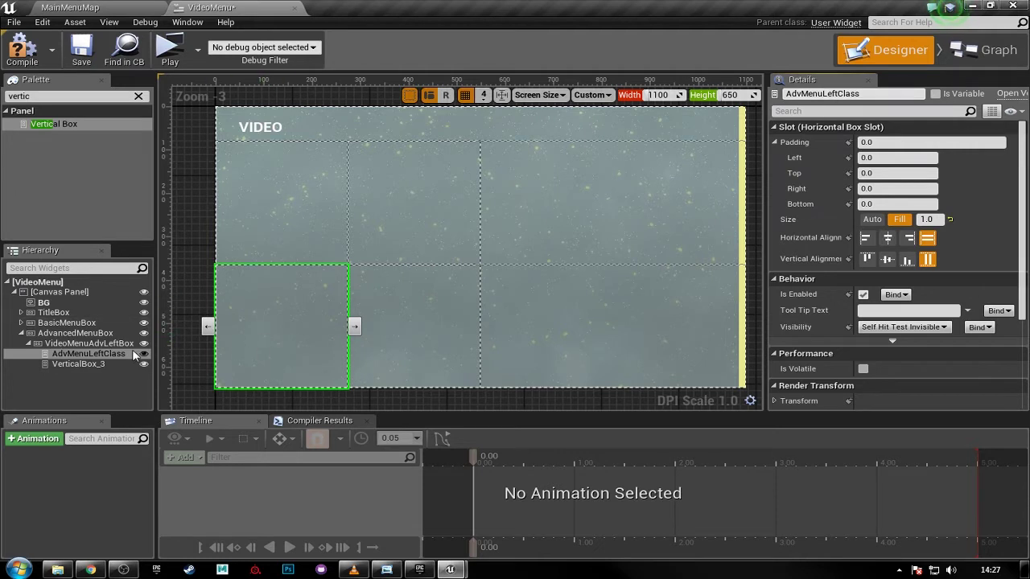
# - Rename VerticalBox_3 to AdvMenuLeftButtons
pyautogui.click(90, 363)
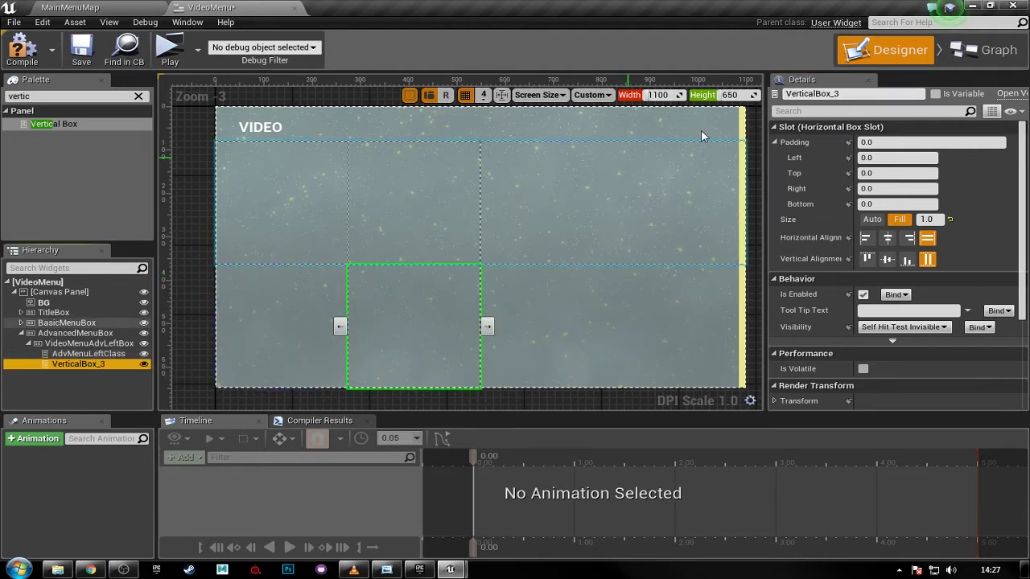
pyautogui.click(870, 94)
pyautogui.write('AdvMenu')
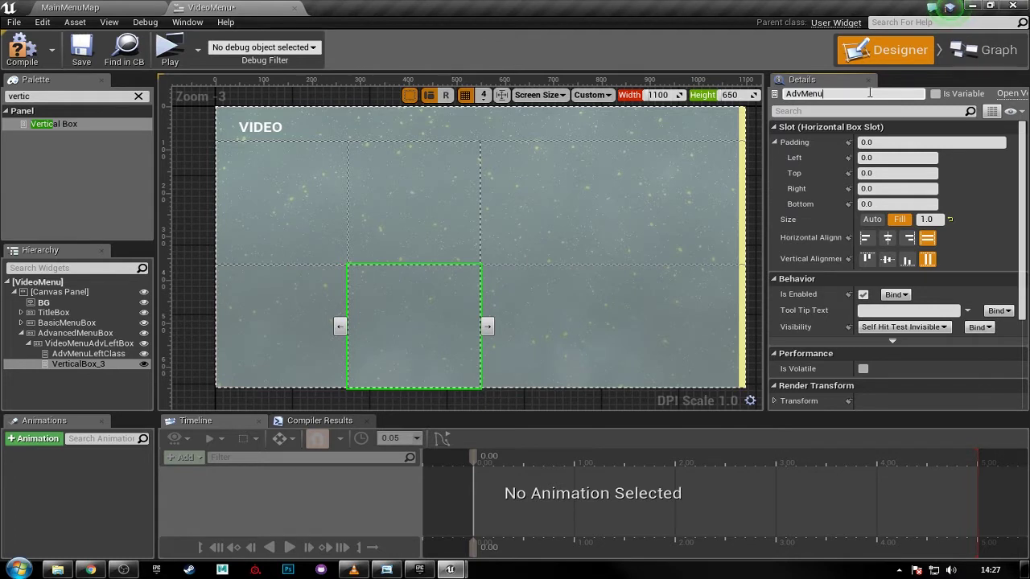
pyautogui.write('LeftButtons')
pyautogui.press('Return')
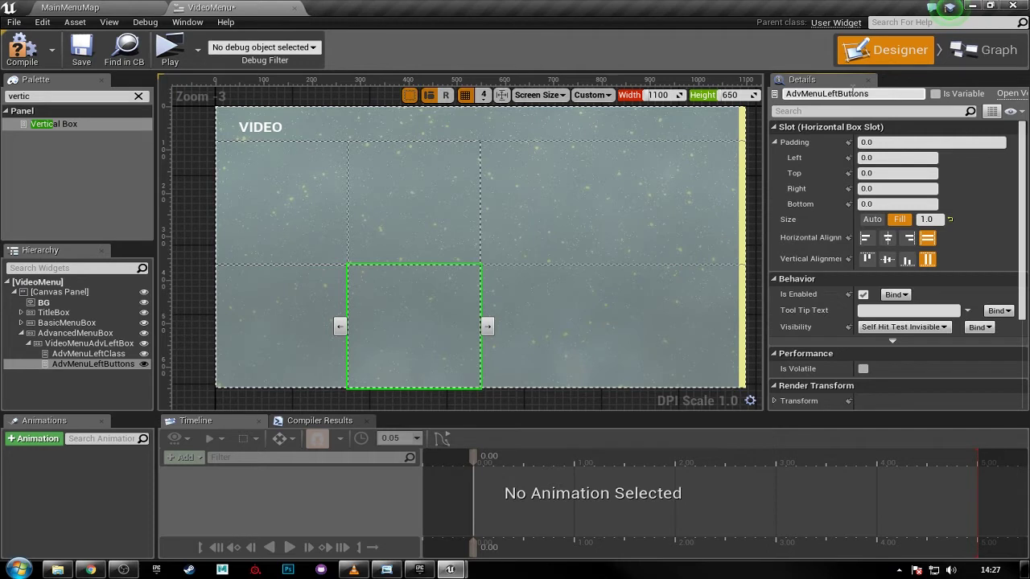
# - Paste a duplicate of VideoMenuAdvLeftBox into AdvancedMenuBox
pyautogui.doubleClick(32, 345)
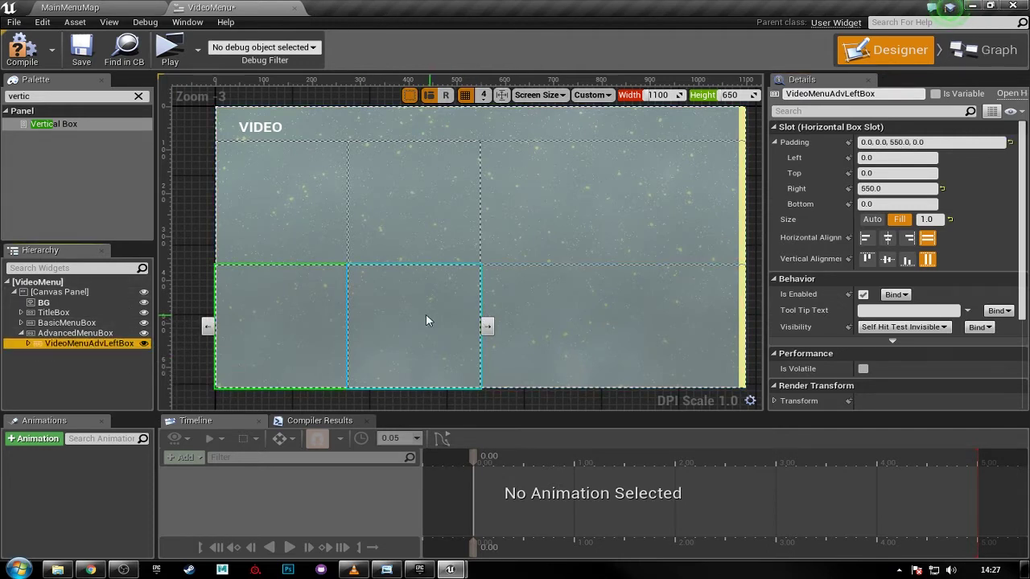
pyautogui.click(87, 345)
pyautogui.press('Left')
pyautogui.hotkey('ctrl', 'v')
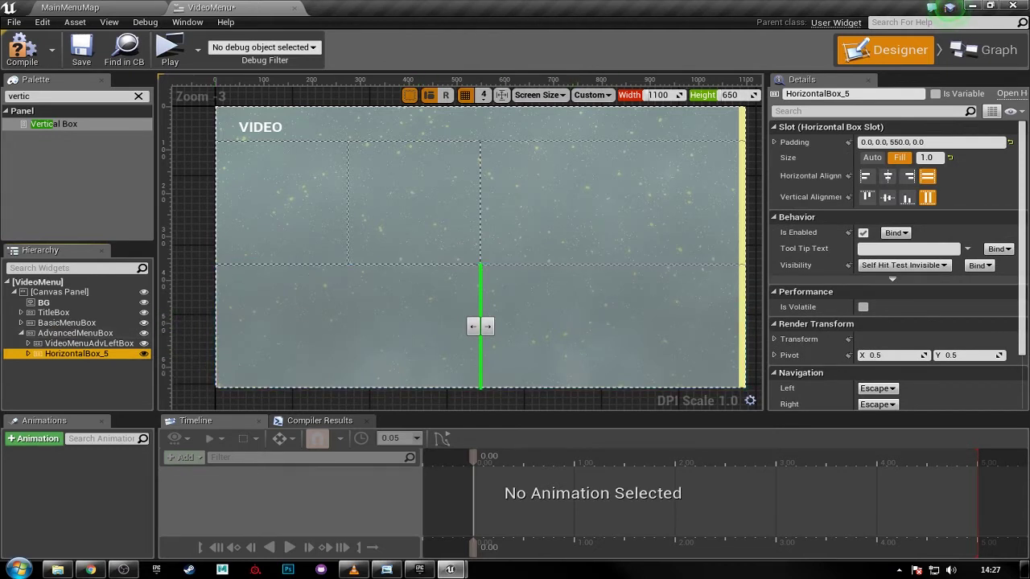
# - Set VideoMenuAdvLeftBox's right padding to 0, undoing a mistaken edit
pyautogui.click(88, 344)
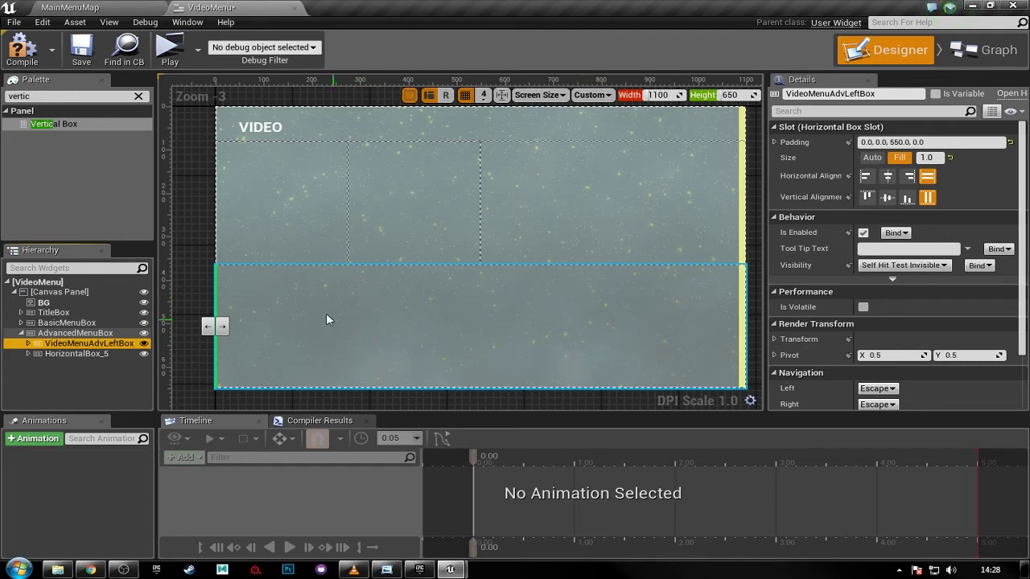
pyautogui.click(774, 142)
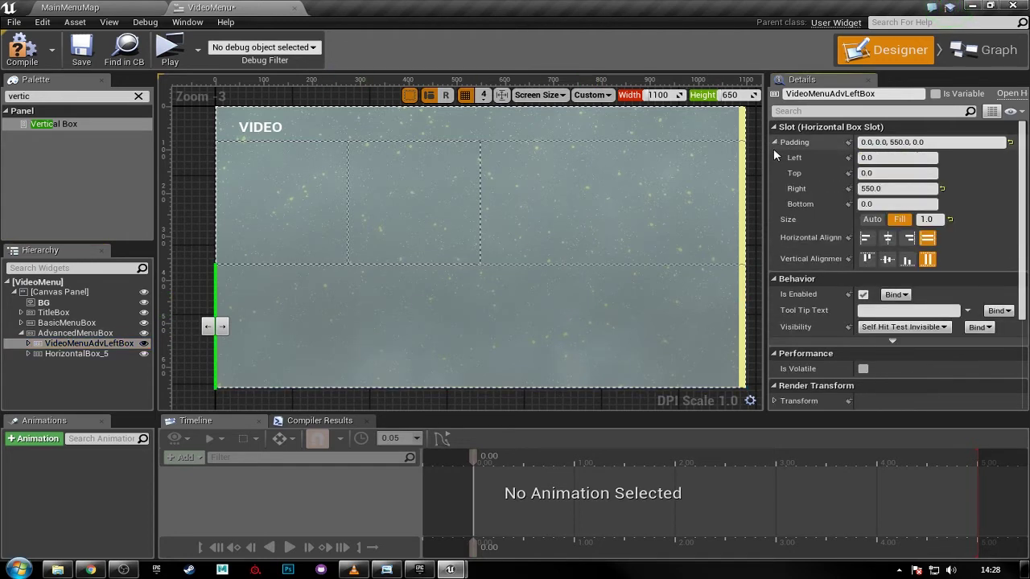
pyautogui.click(886, 189)
pyautogui.write('0')
pyautogui.press('Return')
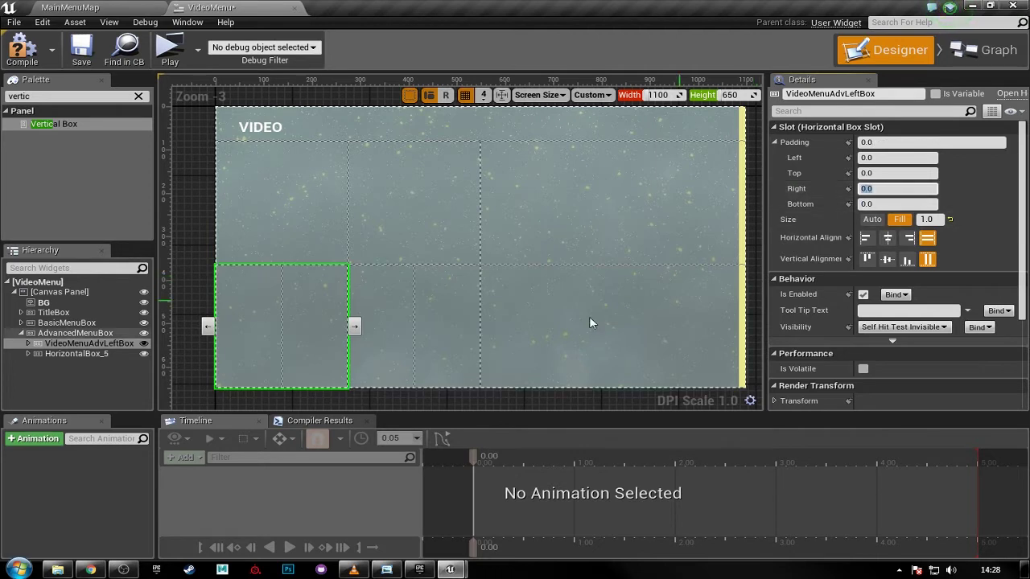
pyautogui.click(80, 355)
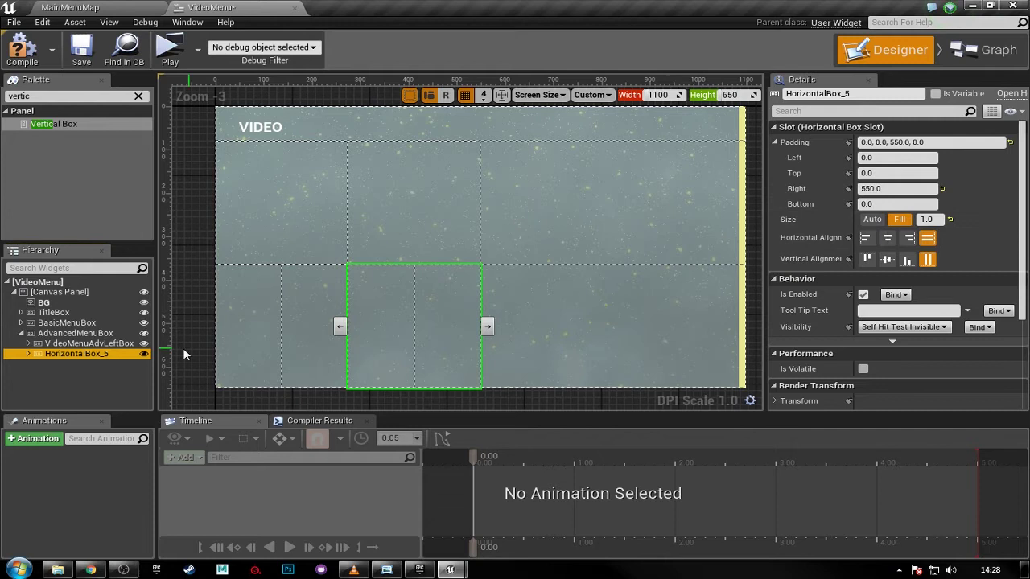
pyautogui.hotkey('ctrl', 'z')
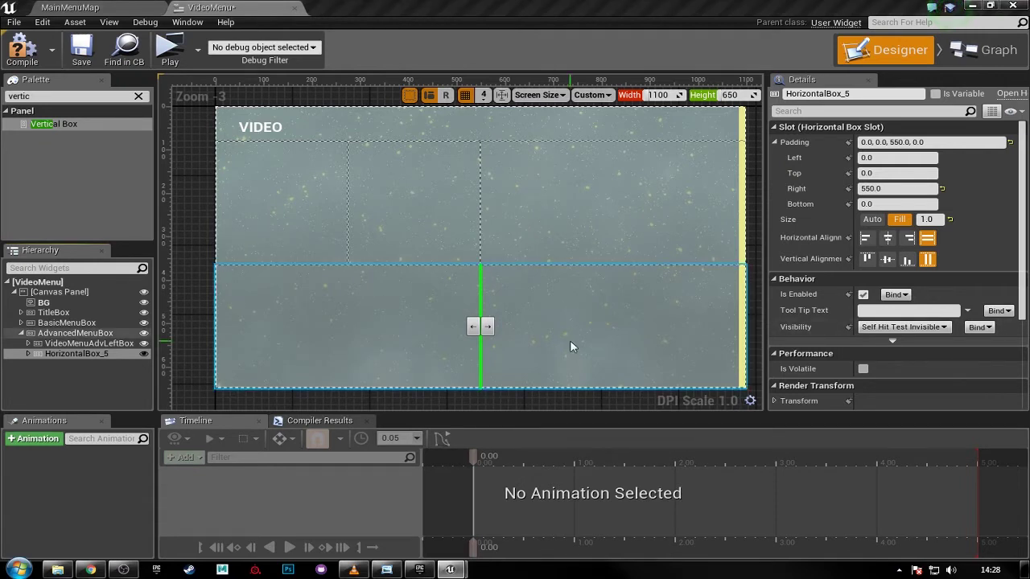
pyautogui.click(76, 344)
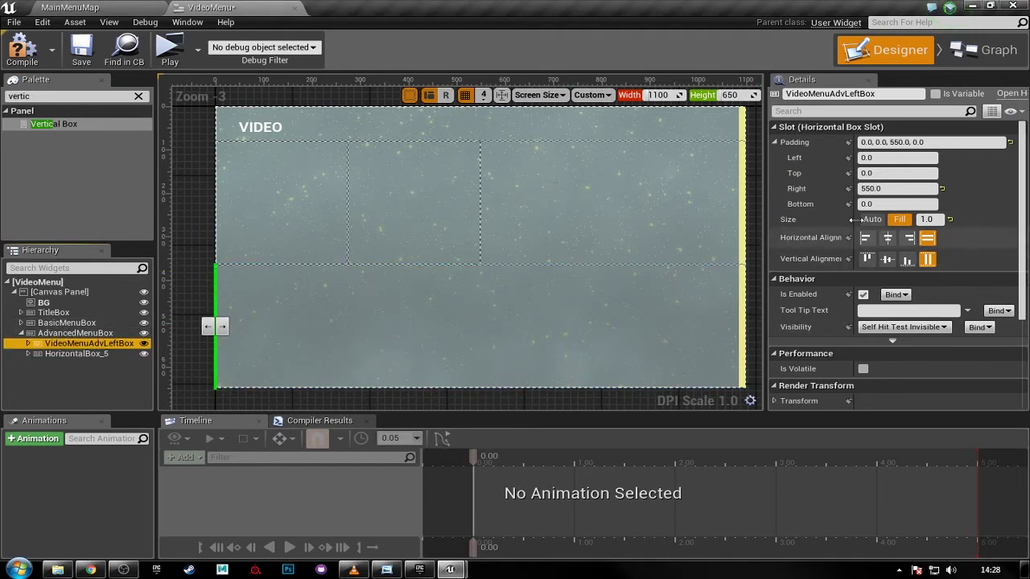
pyautogui.click(881, 189)
pyautogui.press('Return')
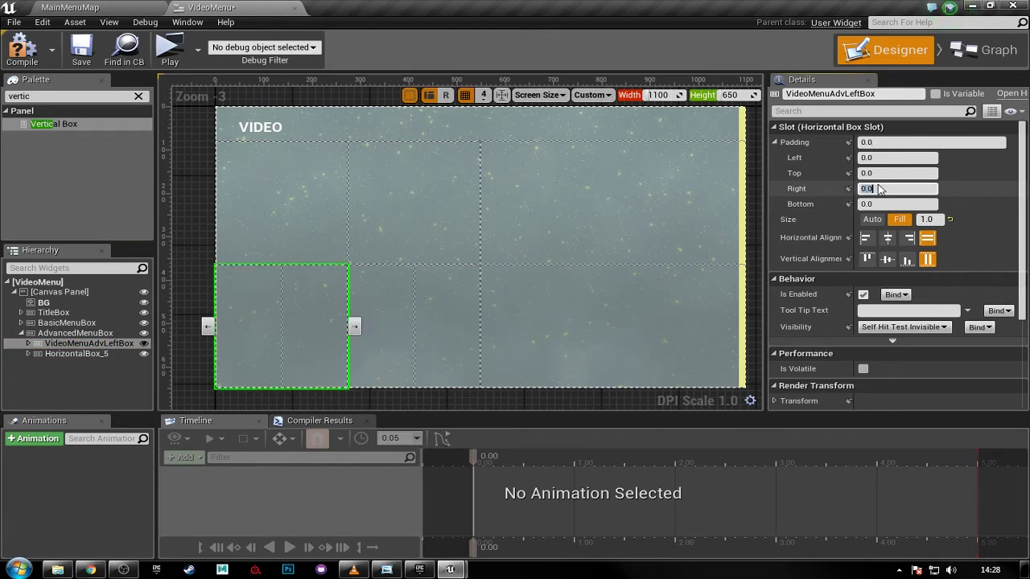
# - Set HorizontalBox_5's right padding to 0
pyautogui.click(92, 355)
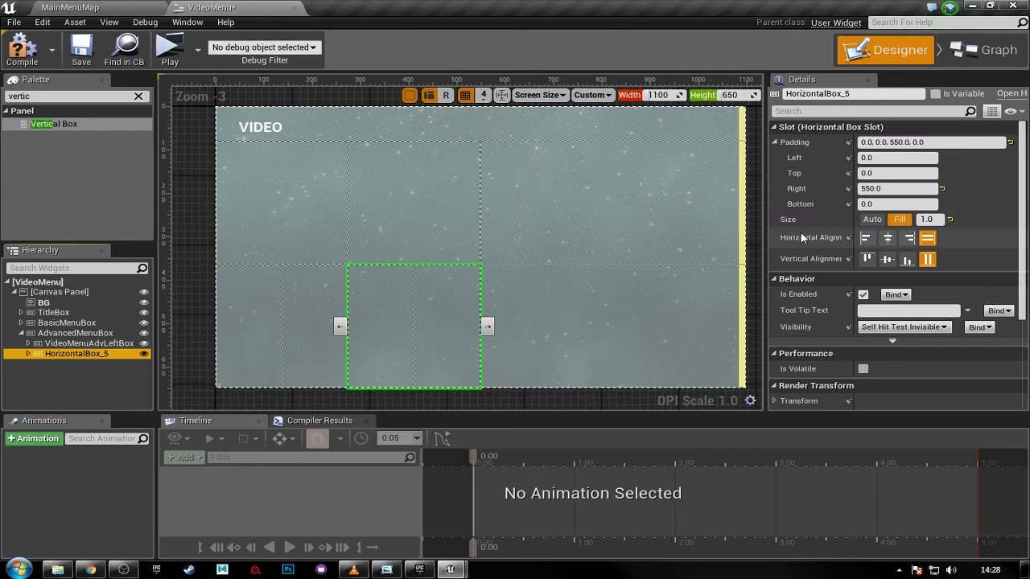
pyautogui.click(900, 189)
pyautogui.write('0')
pyautogui.press('Return')
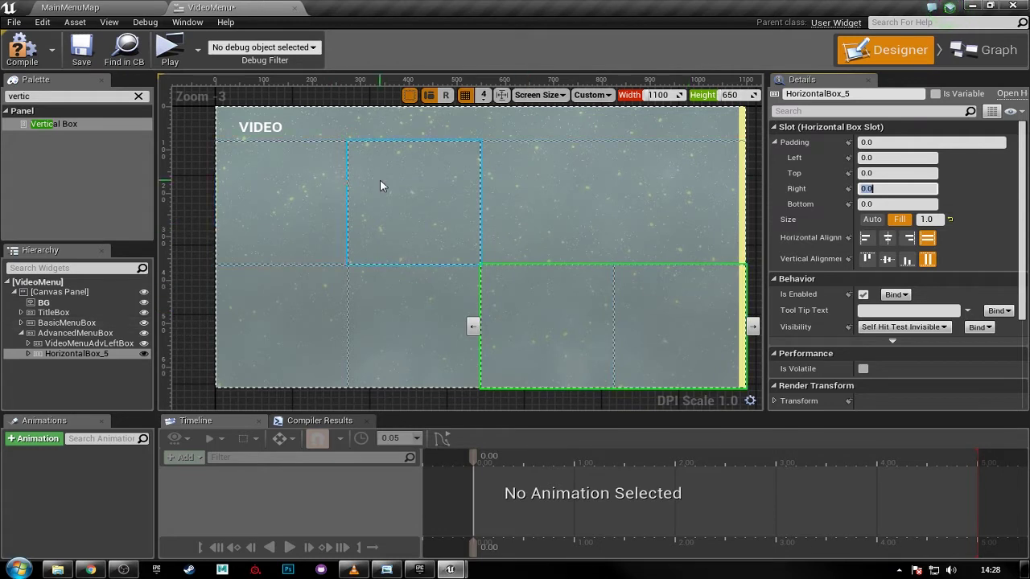
# - Rename HorizontalBox_5 to VideoMenuAdvRightBox in the Hierarchy
pyautogui.click(68, 354)
pyautogui.doubleClick(68, 354)
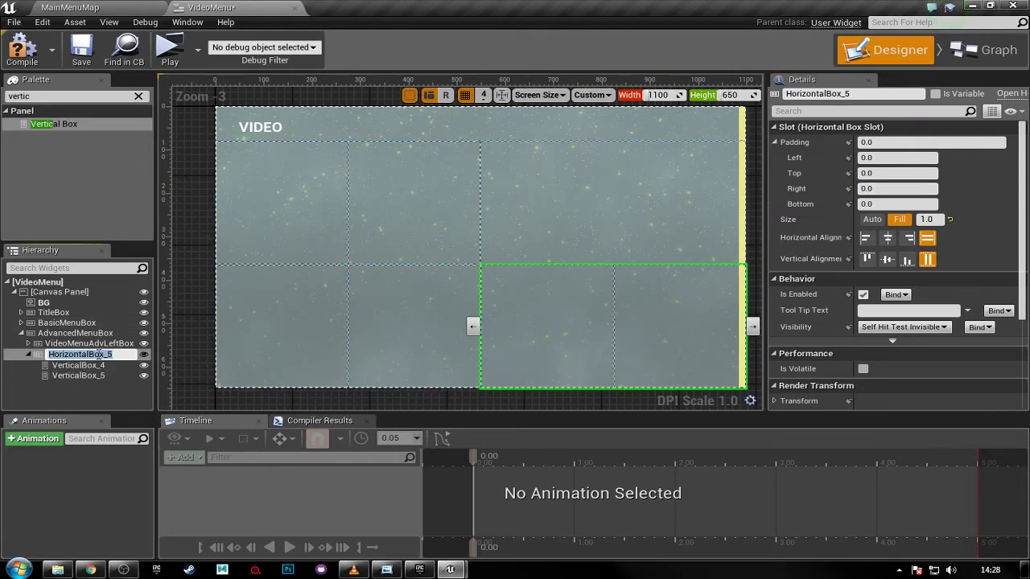
pyautogui.write('Video')
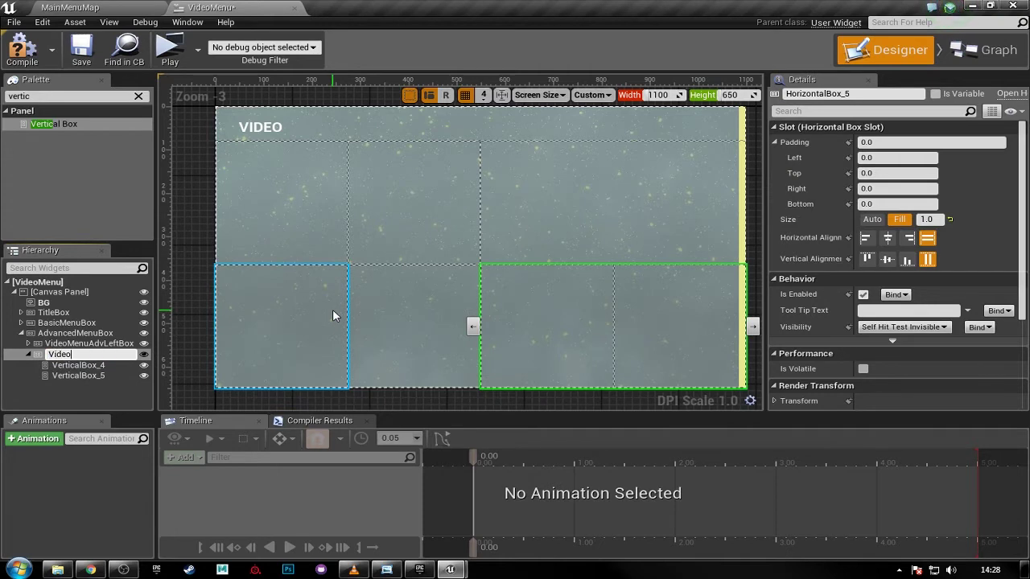
pyautogui.write('MenuAdvRightBox')
pyautogui.press('Return')
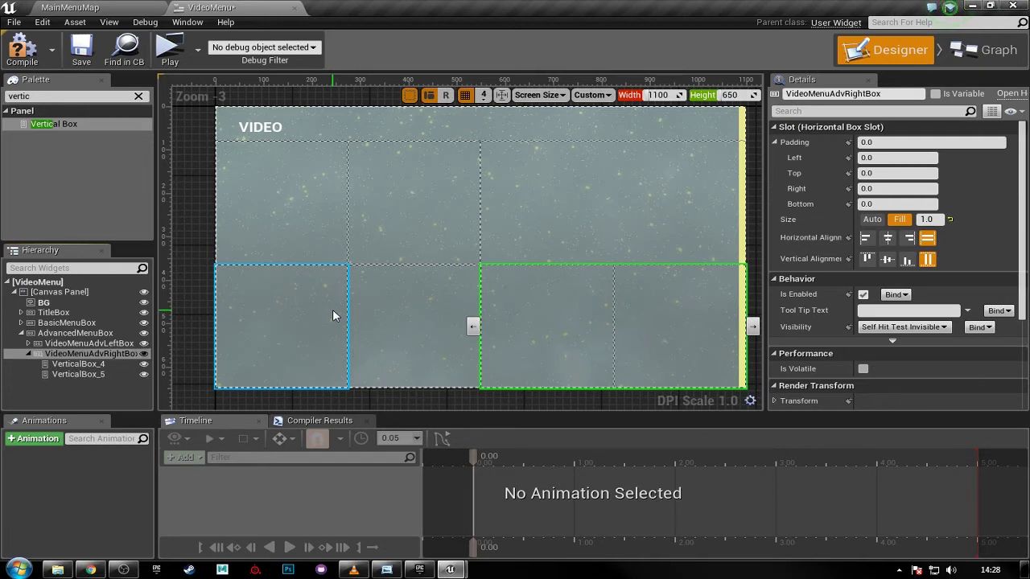
# - Rename VerticalBox_4 and VerticalBox_5 to AdvMenuRightClass and AdvMenuRightButtons
pyautogui.click(123, 366)
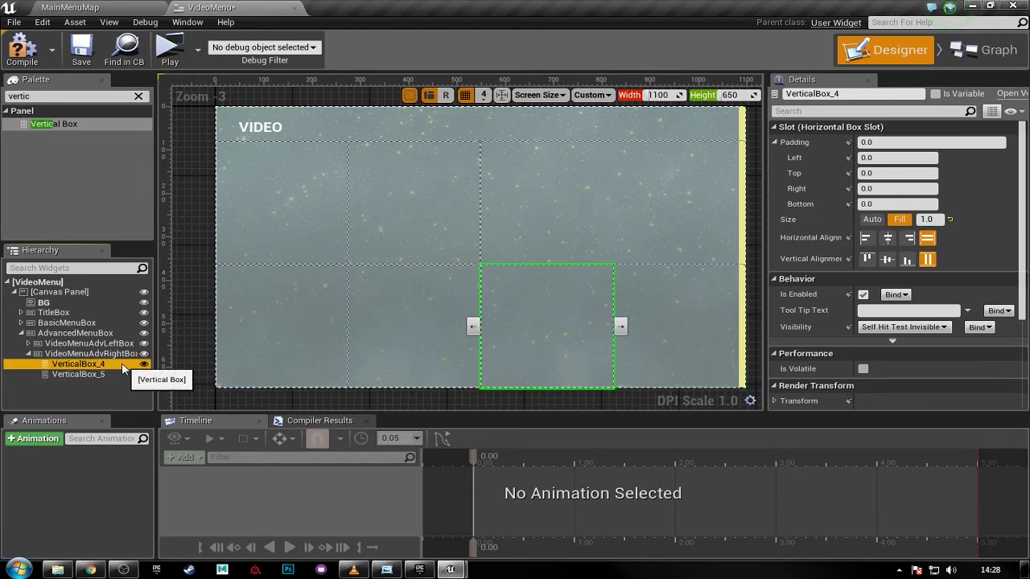
pyautogui.click(123, 366)
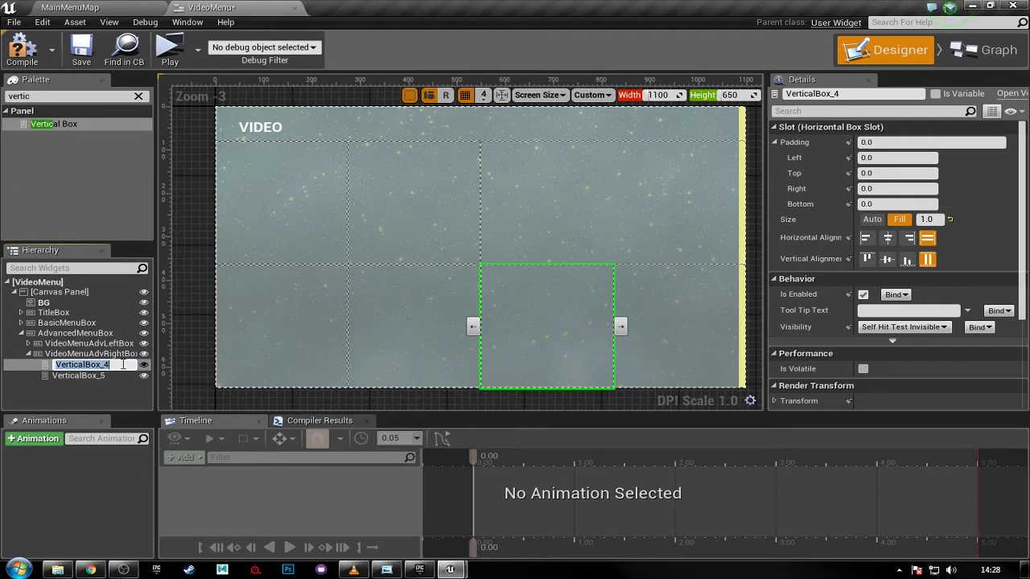
pyautogui.click(48, 343)
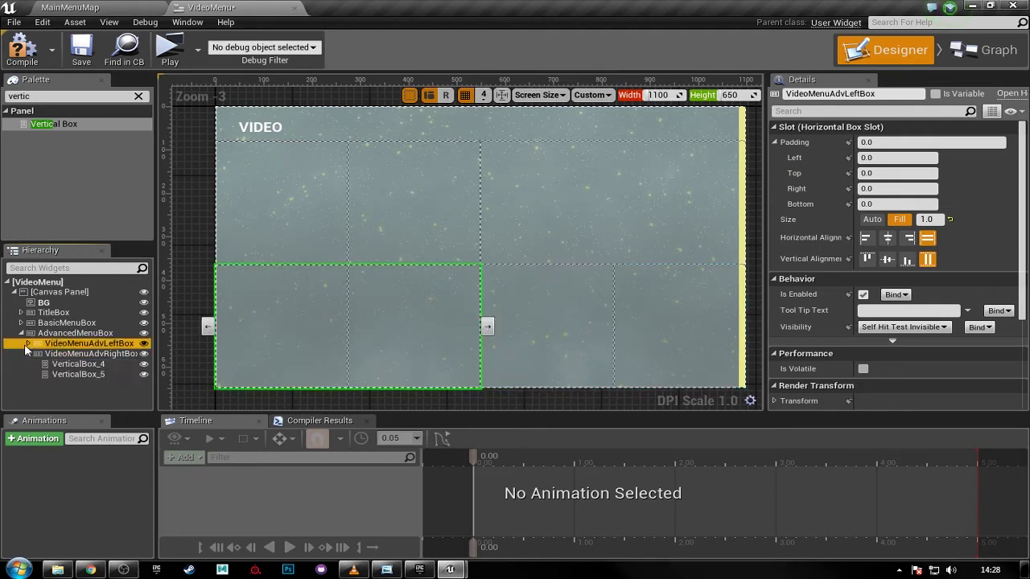
pyautogui.click(30, 345)
pyautogui.click(81, 384)
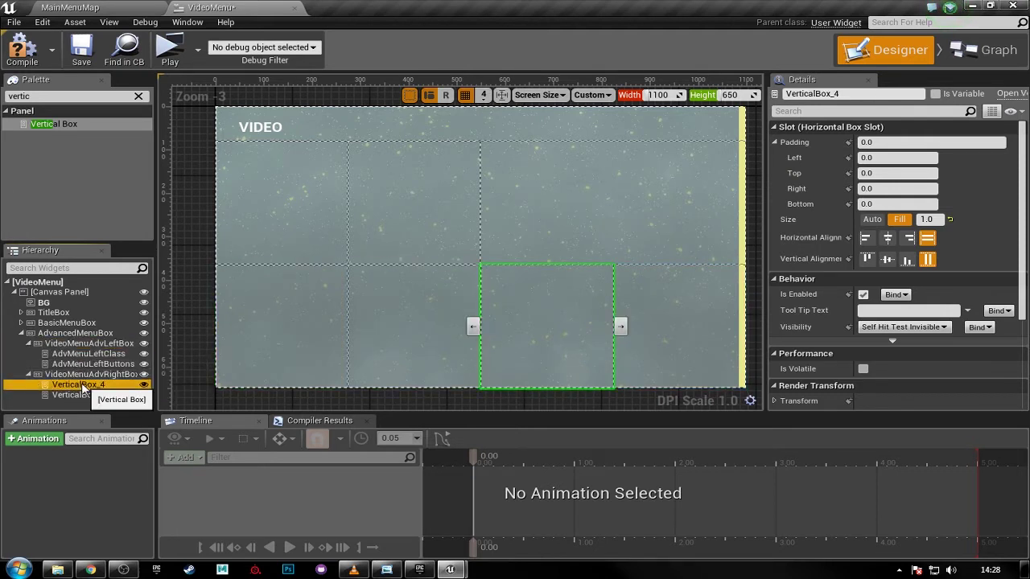
pyautogui.click(81, 384)
pyautogui.write('Adv')
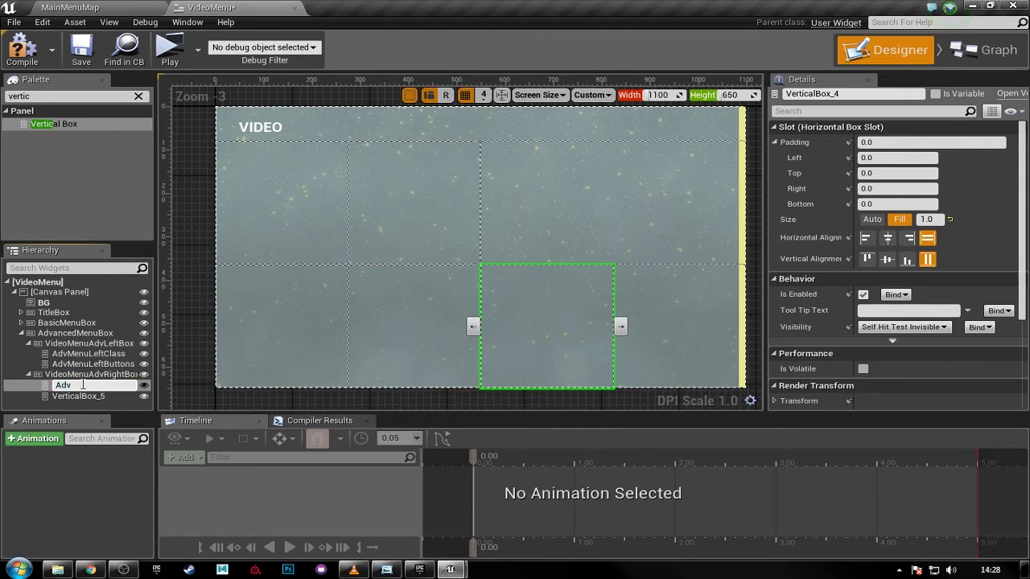
pyautogui.write('MenuRightClass')
pyautogui.press('Return')
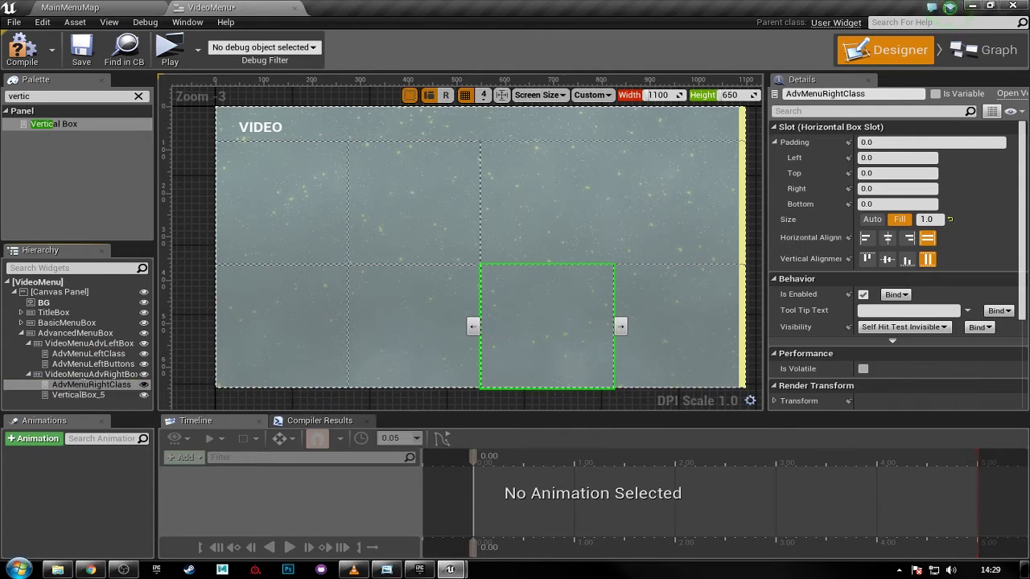
pyautogui.click(84, 393)
pyautogui.click(84, 393)
pyautogui.write('Ad')
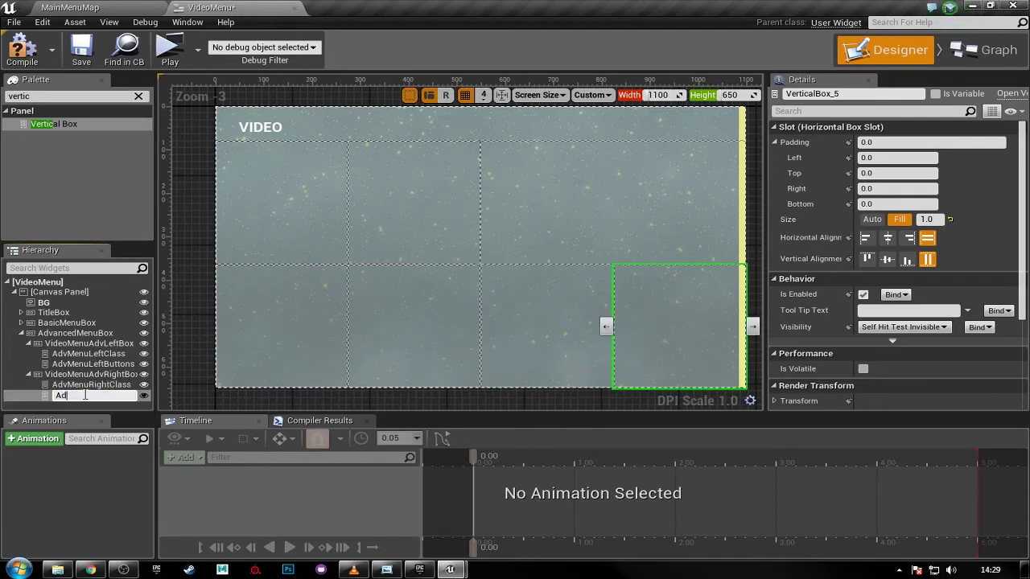
pyautogui.write('vMenuRightButtons')
pyautogui.press('Return')
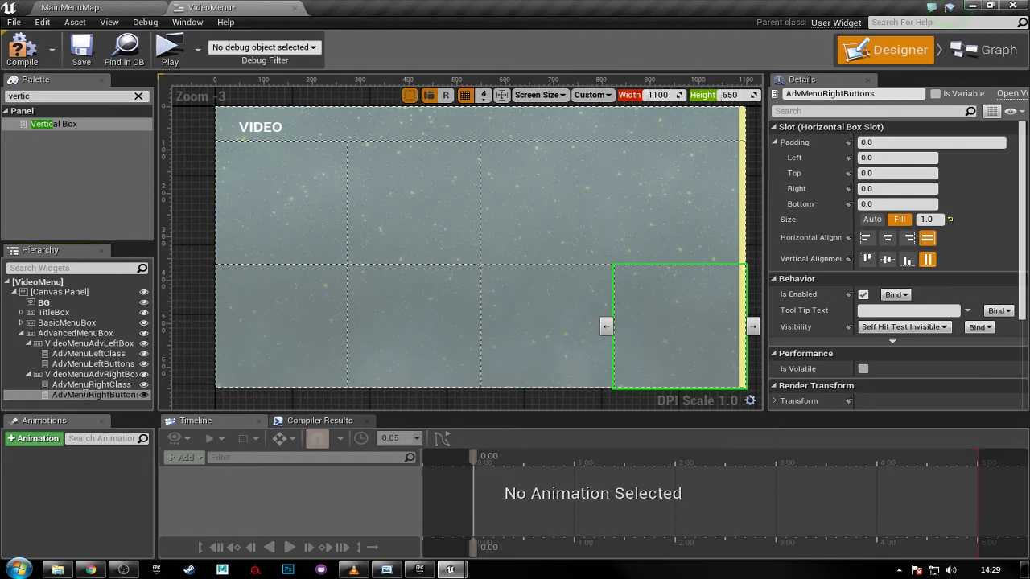
pyautogui.click(321, 180)
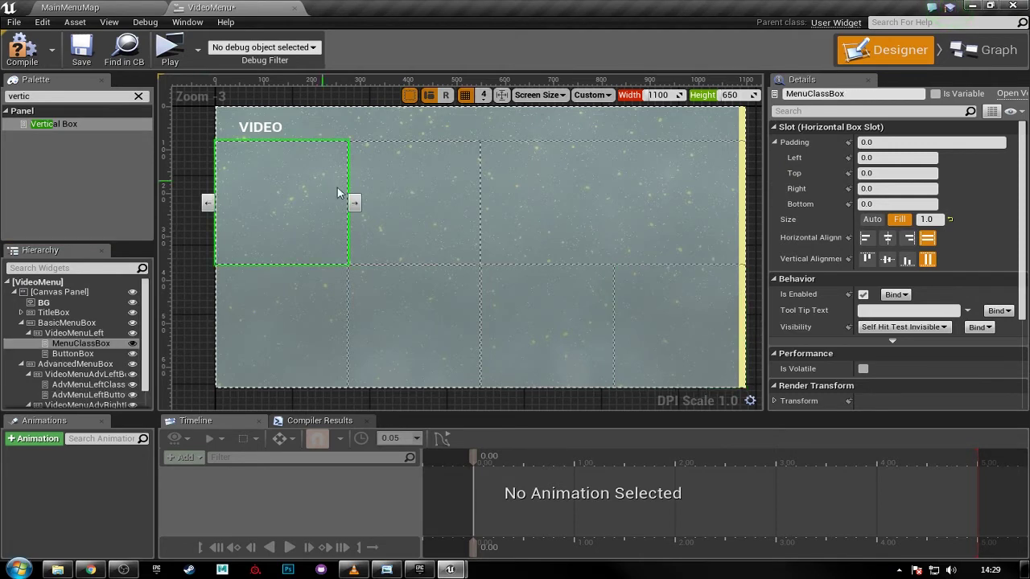
# - Paste a copy of the VIDEO title text into MenuClassBox and set its font size to 20
pyautogui.click(381, 231)
pyautogui.click(287, 164)
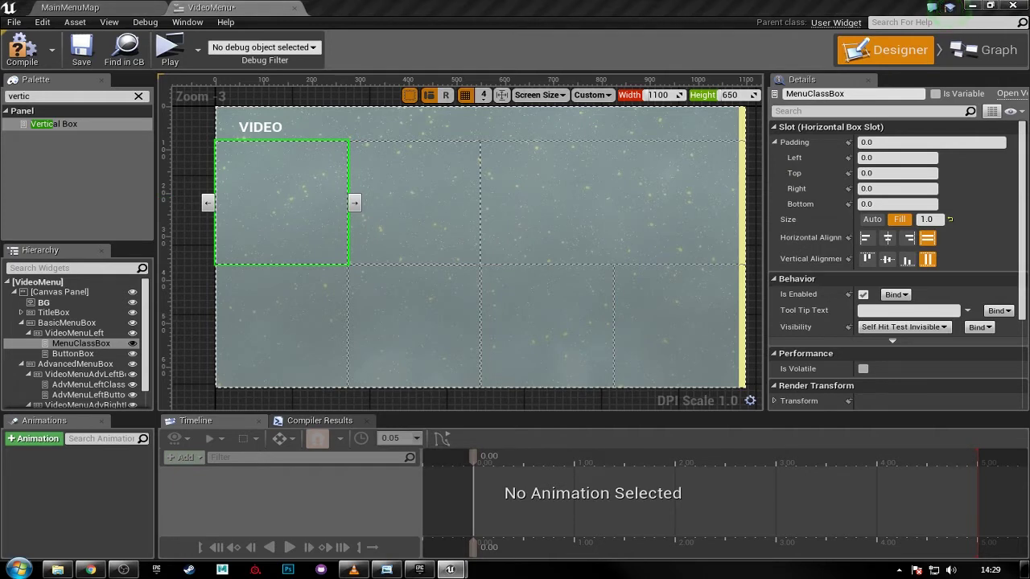
pyautogui.click(264, 128)
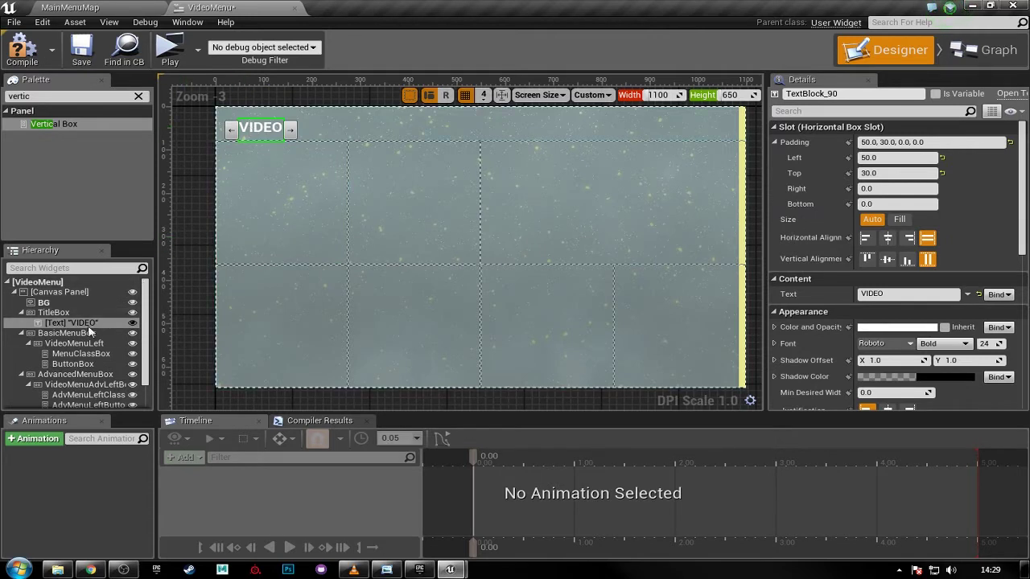
pyautogui.click(238, 215)
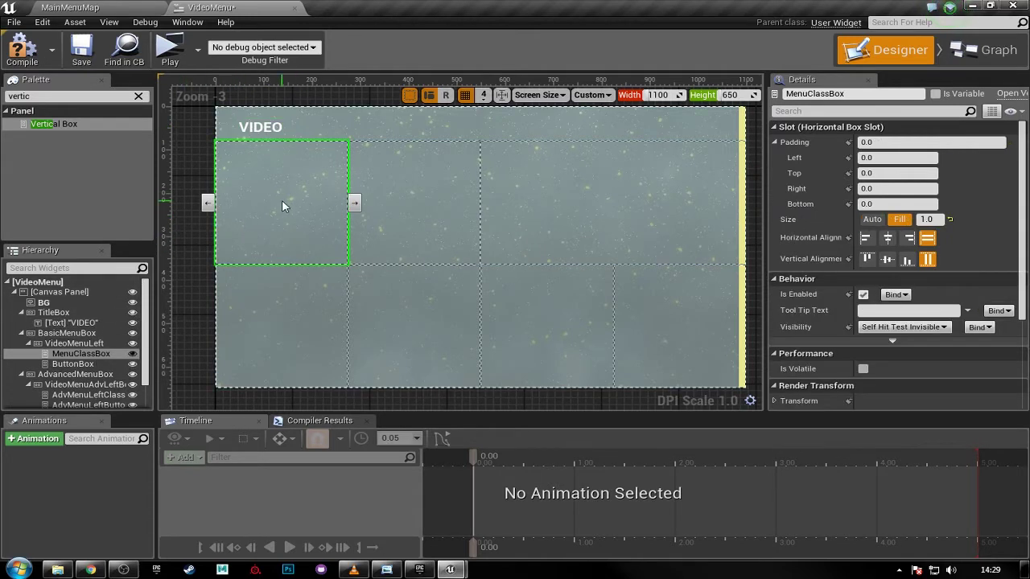
pyautogui.hotkey('ctrl', 'v')
pyautogui.click(281, 171)
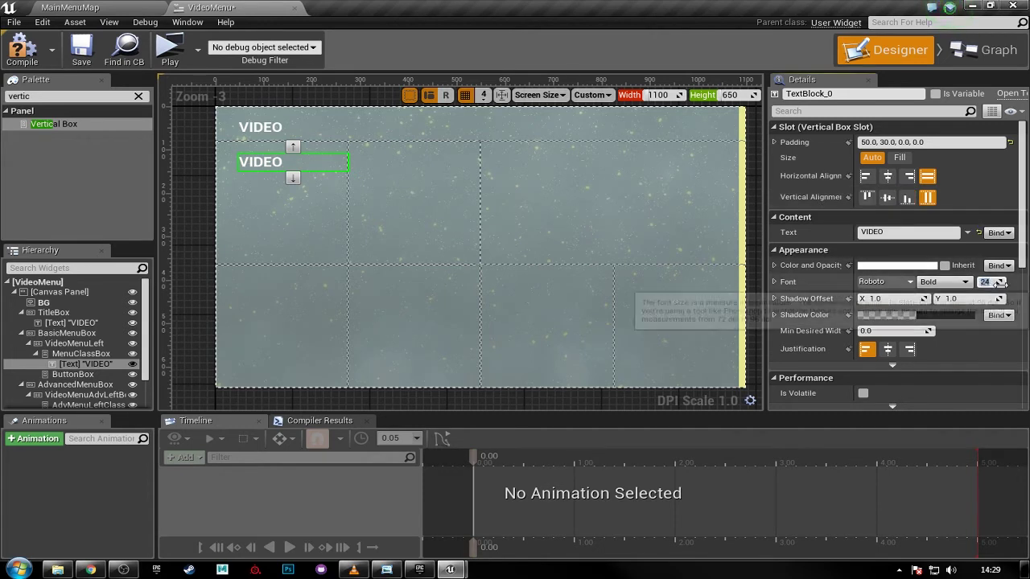
pyautogui.moveTo(999, 283); pyautogui.dragTo(996, 284)
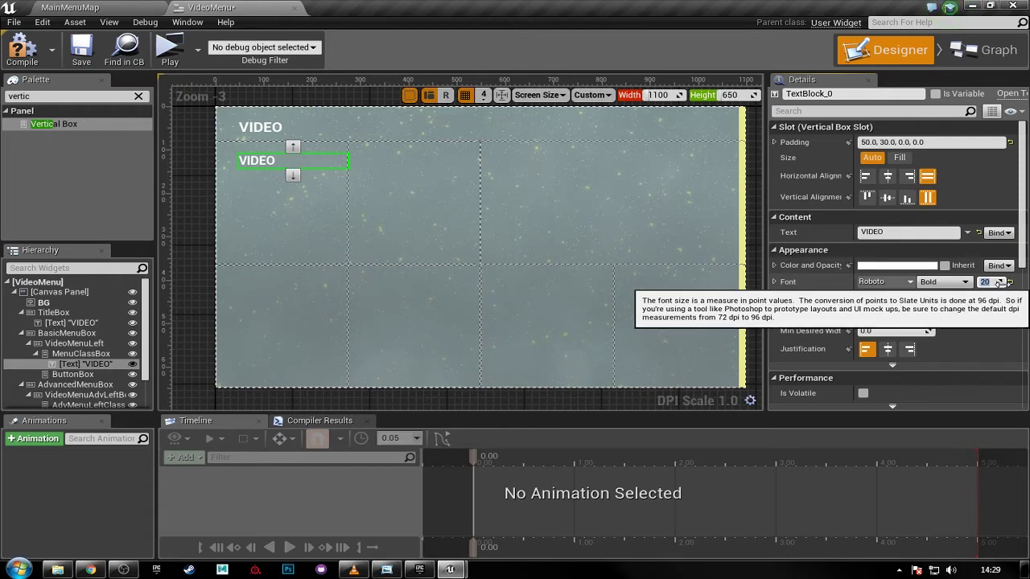
# - Give the copied text a top padding of 0 and change its content to 'Basic'
pyautogui.click(774, 143)
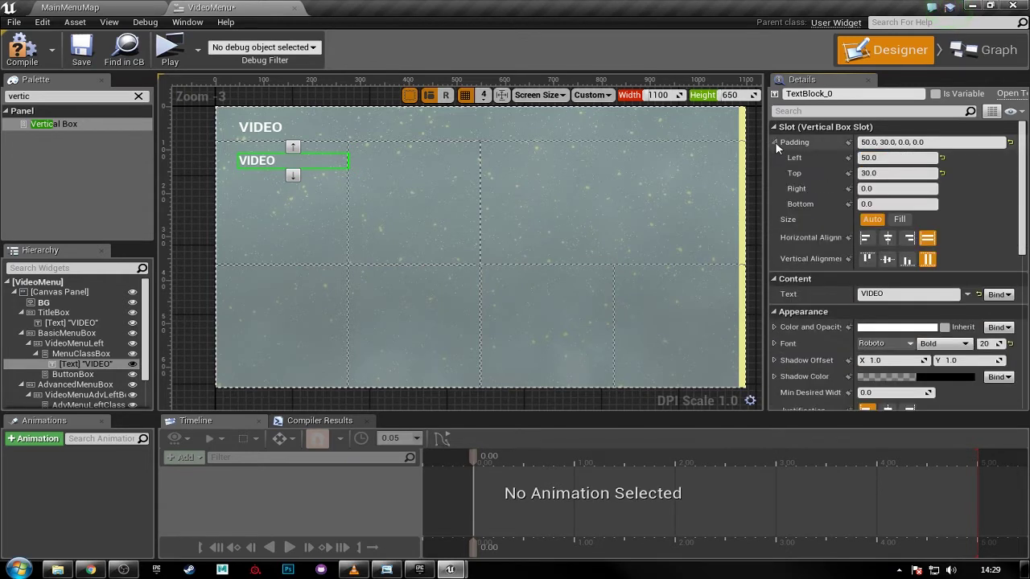
pyautogui.click(925, 173)
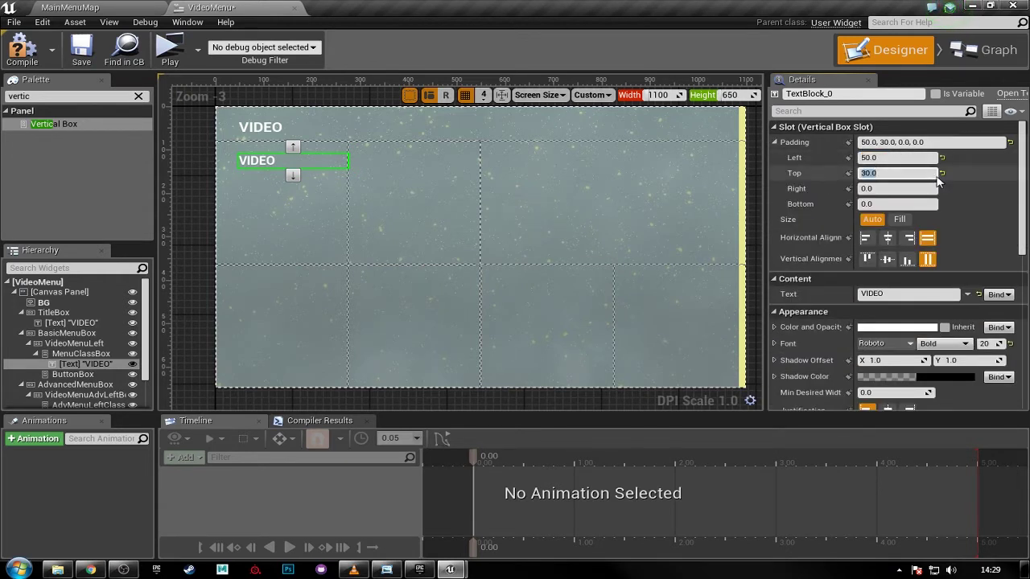
pyautogui.write('0')
pyautogui.press('Return')
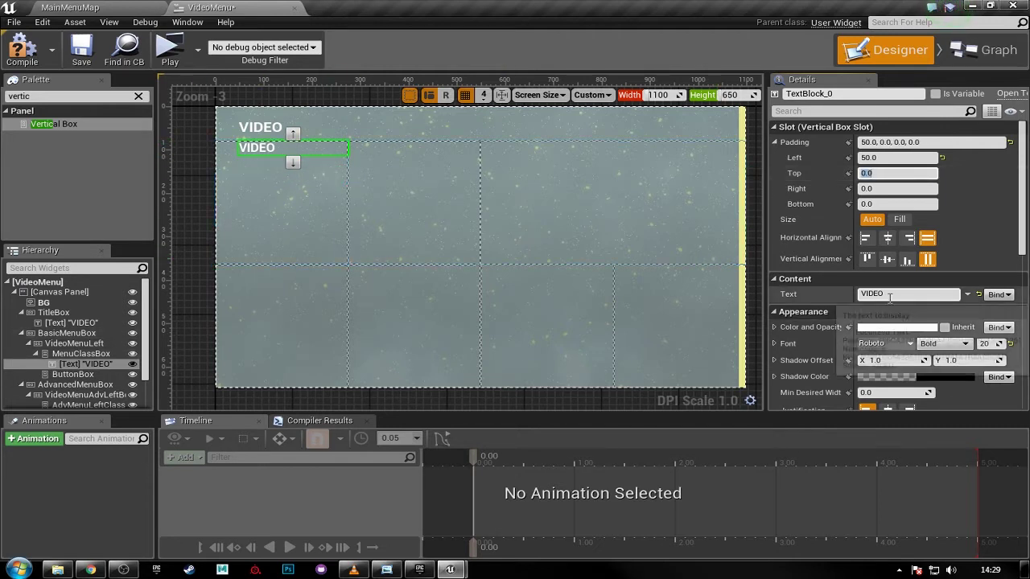
pyautogui.click(861, 294)
pyautogui.write('Basic')
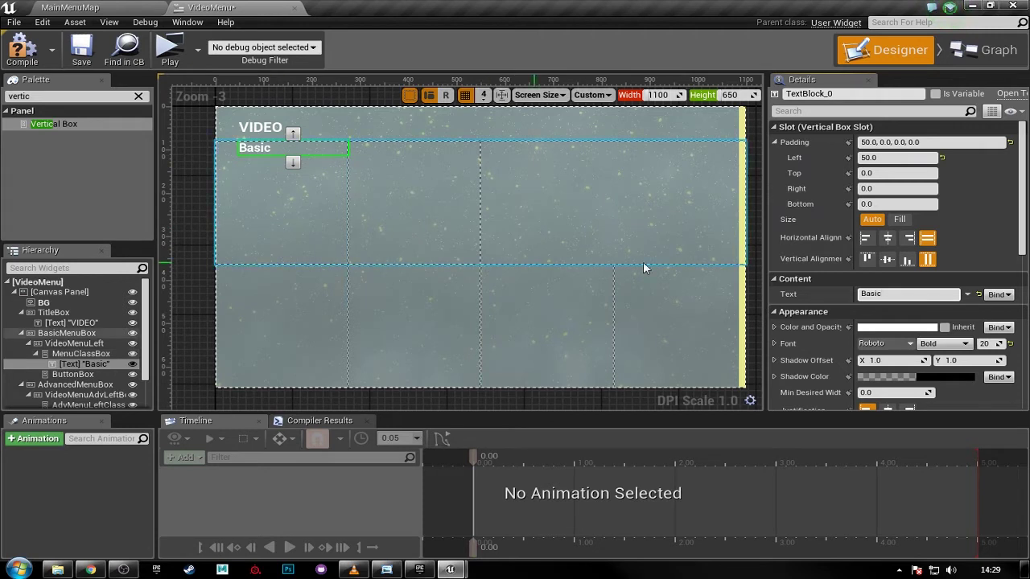
pyautogui.click(775, 143)
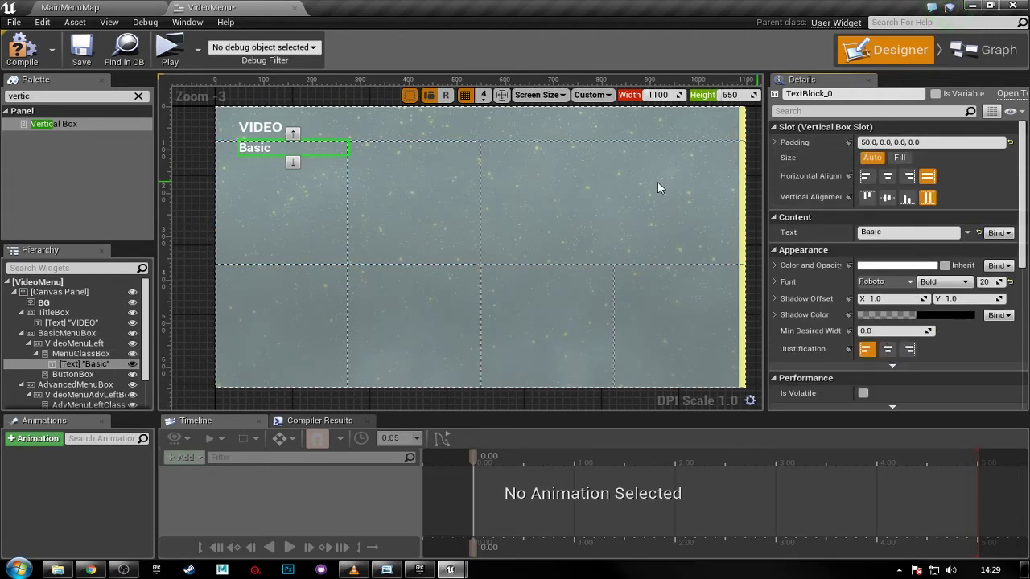
pyautogui.click(80, 354)
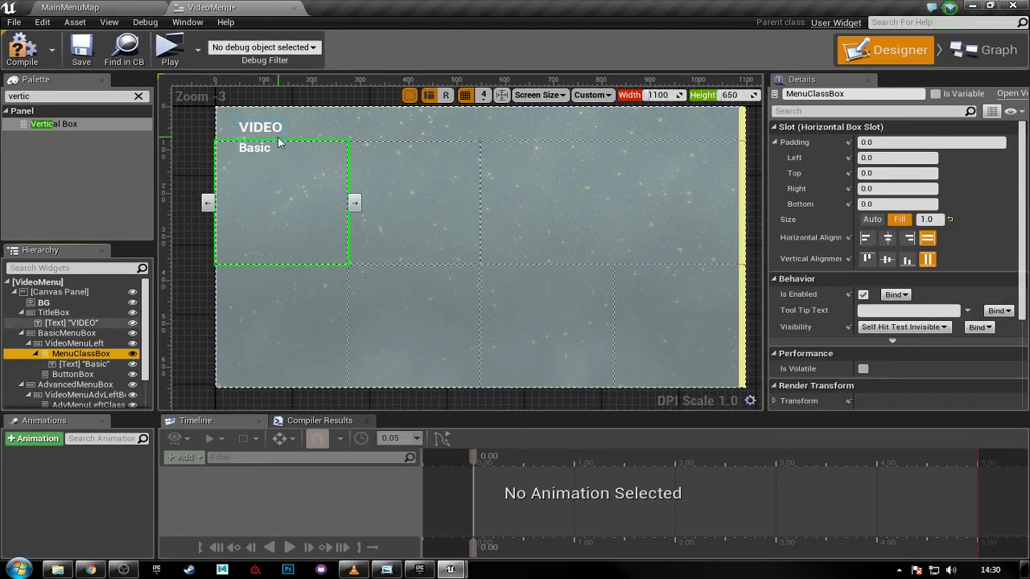
# - Paste a second Basic text into MenuClassBox and make it size 18, Regular style
pyautogui.click(82, 364)
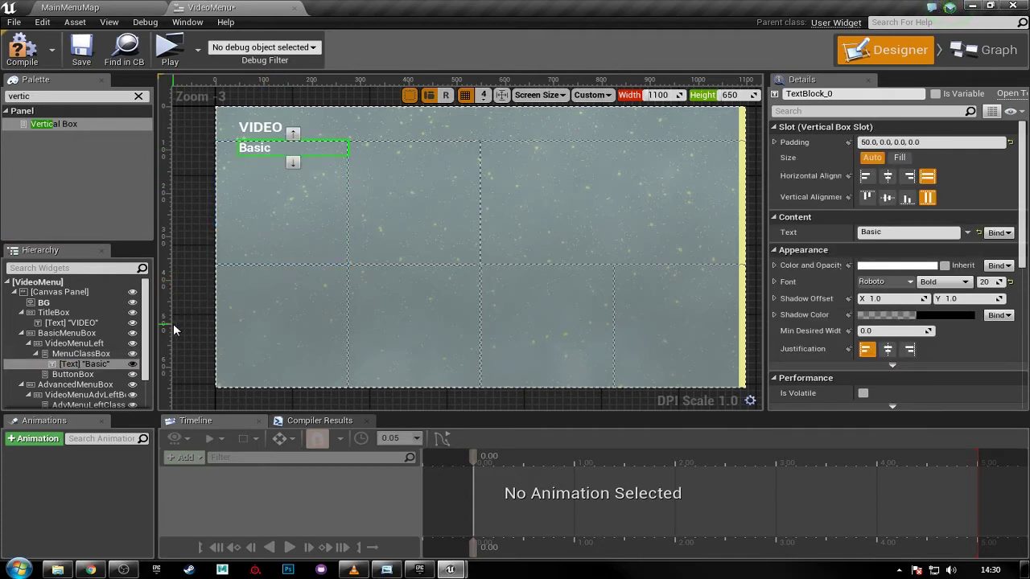
pyautogui.click(81, 354)
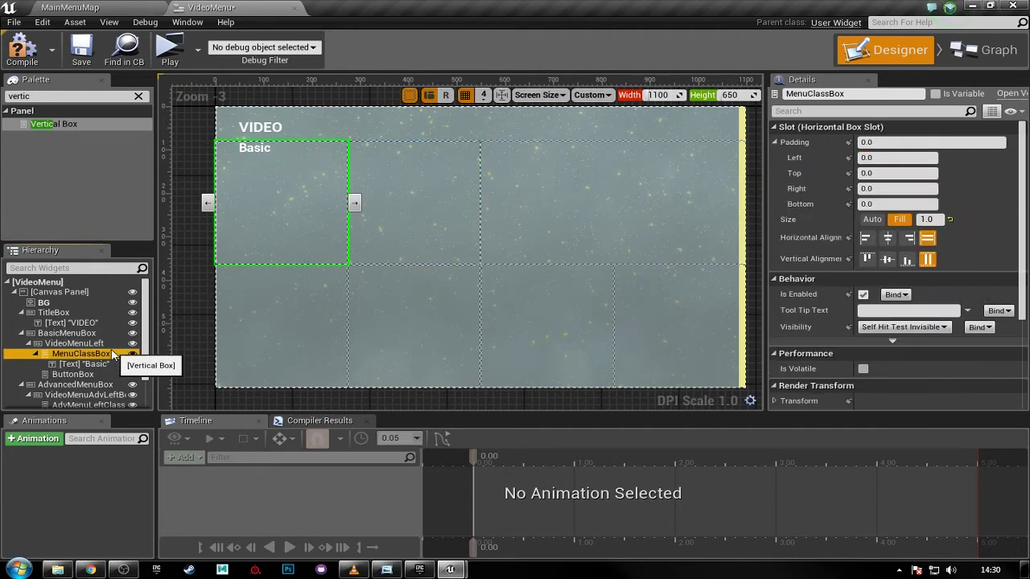
pyautogui.hotkey('ctrl', 'v')
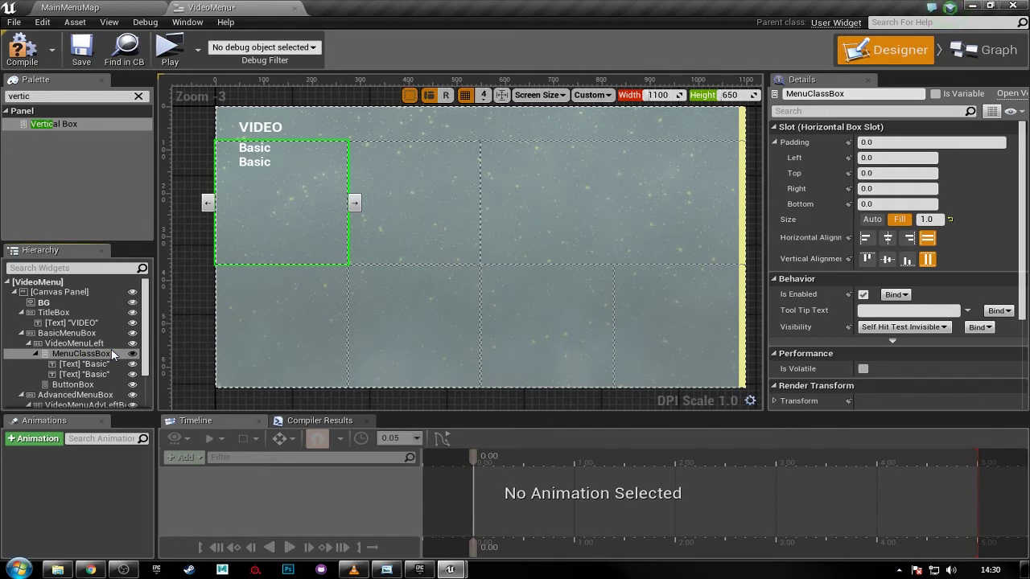
pyautogui.click(256, 164)
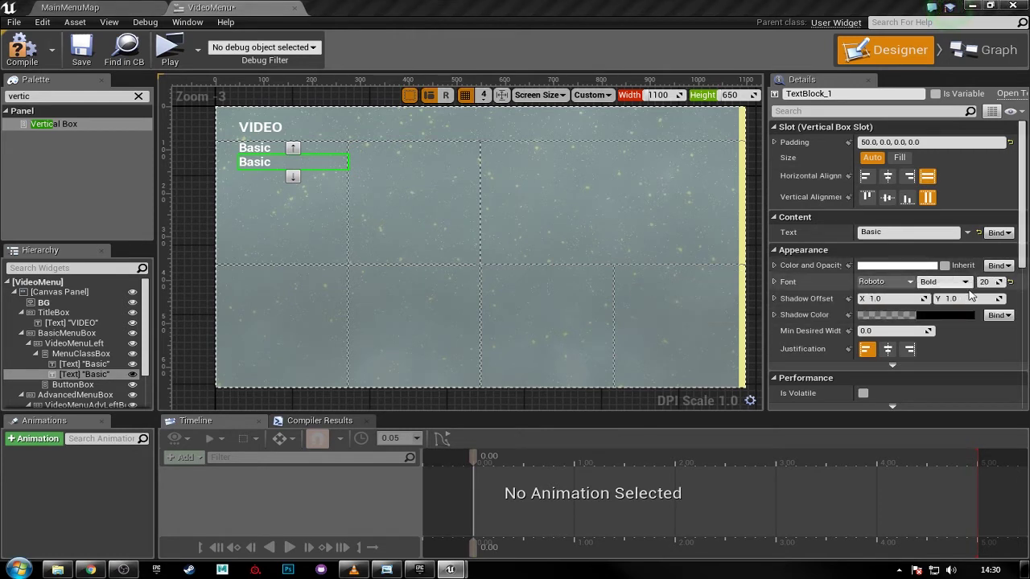
pyautogui.moveTo(986, 282); pyautogui.dragTo(983, 282)
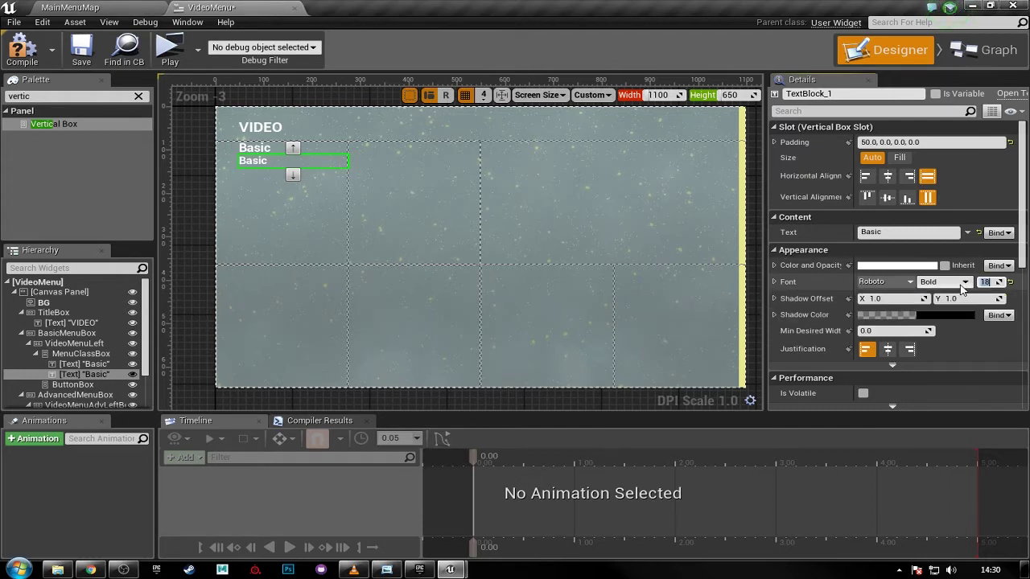
pyautogui.click(961, 285)
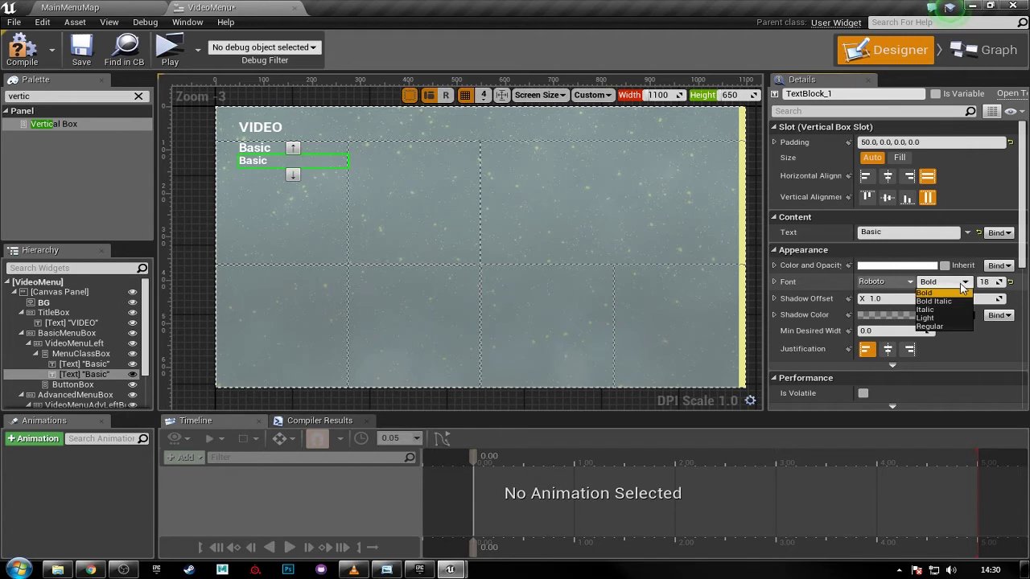
pyautogui.click(951, 323)
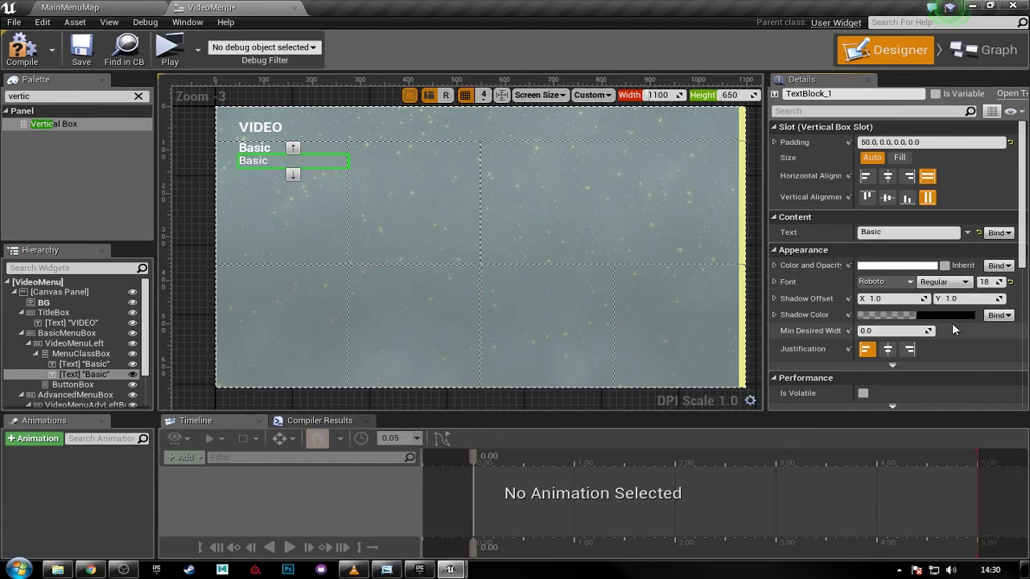
# - Change the second label's text to 'Display Mode'
pyautogui.click(880, 232)
pyautogui.write('DisplayMode')
pyautogui.press('Return')
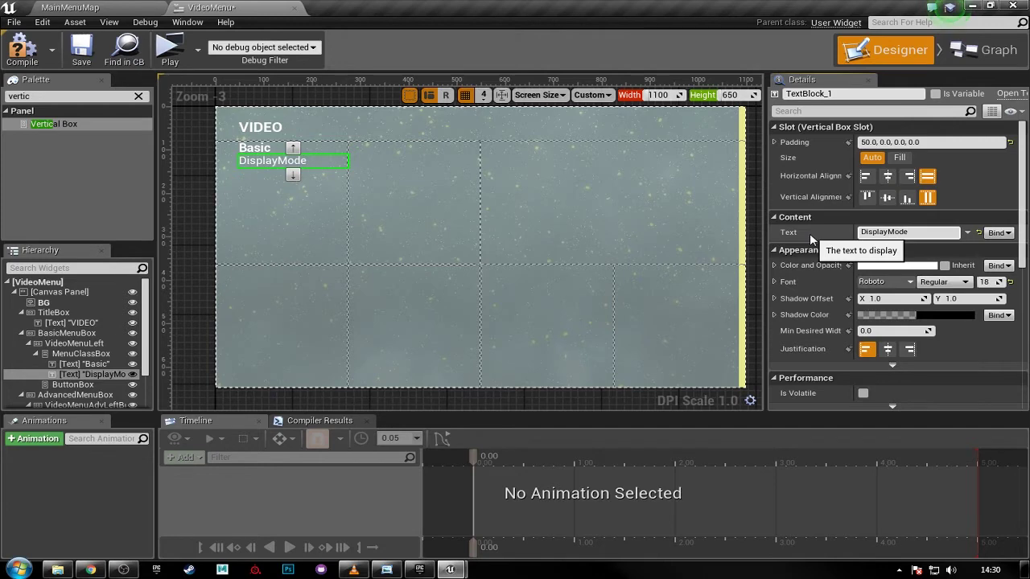
pyautogui.click(884, 231)
# - Color the Display Mode label pale yellow, sampled with the eyedropper from the canvas border
pyautogui.click(885, 267)
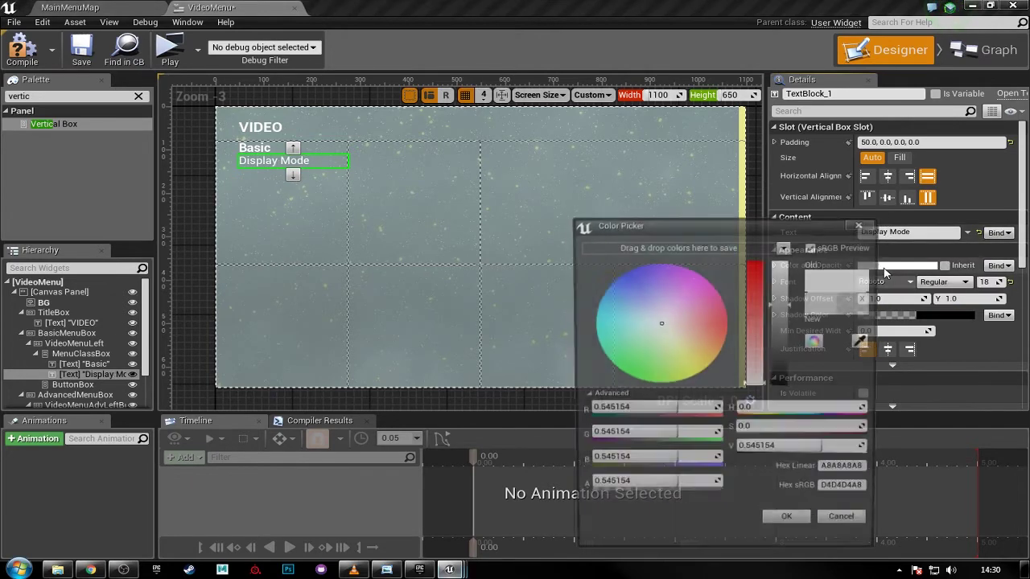
pyautogui.click(862, 223)
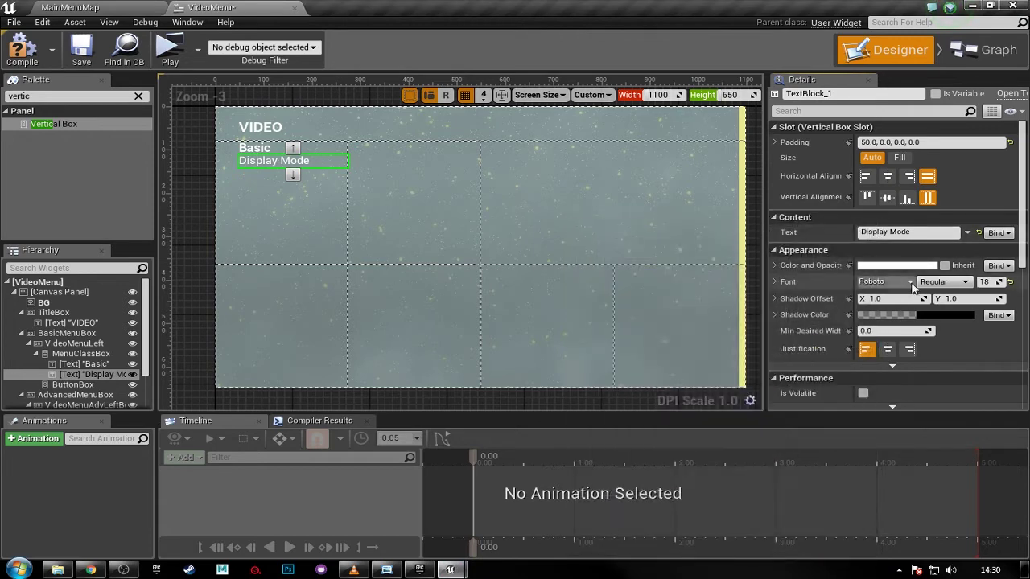
pyautogui.click(895, 265)
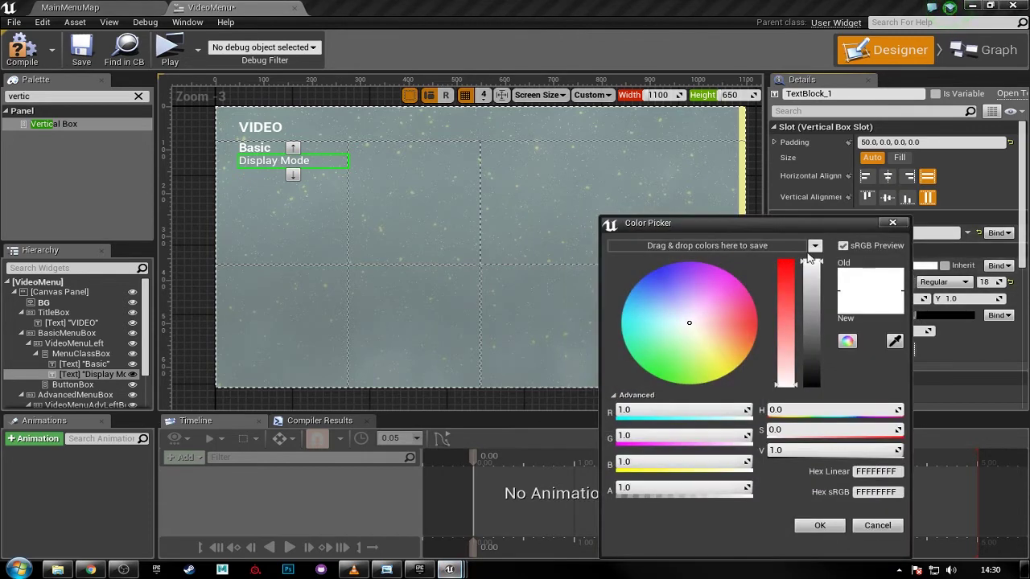
pyautogui.click(895, 341)
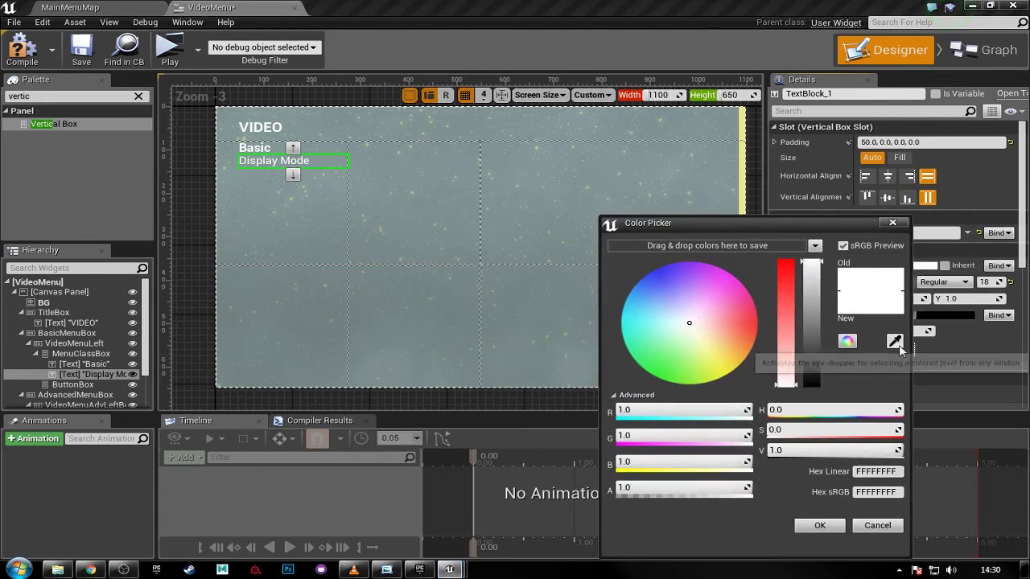
pyautogui.click(746, 160)
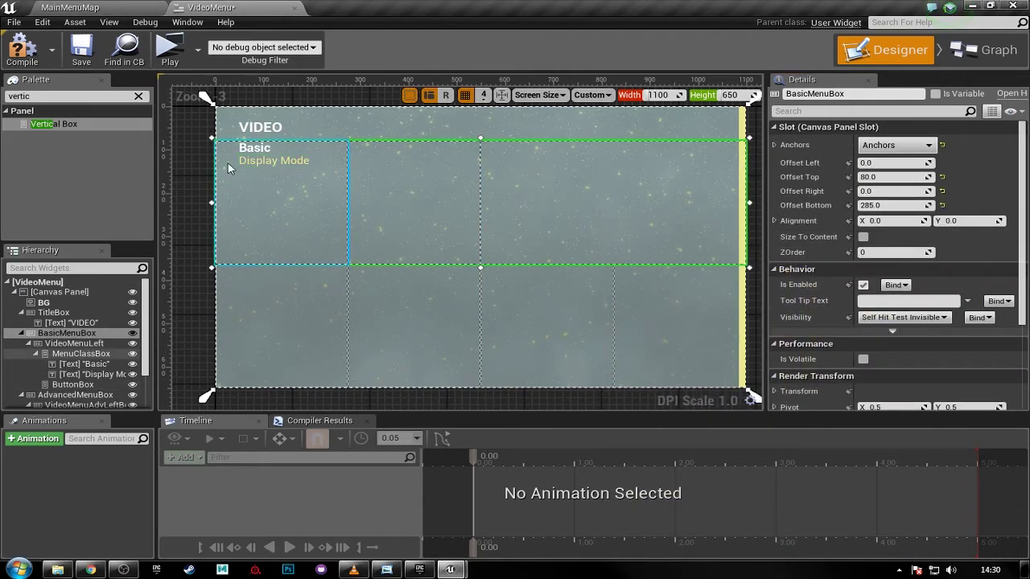
# - Give the Display Mode label a top padding of 10
pyautogui.click(283, 162)
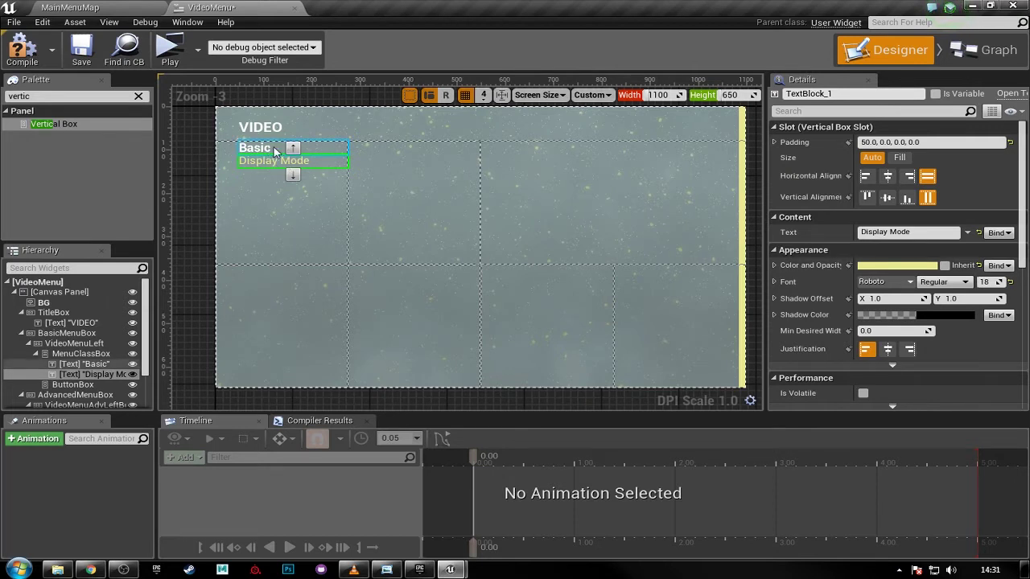
pyautogui.click(773, 142)
pyautogui.click(895, 174)
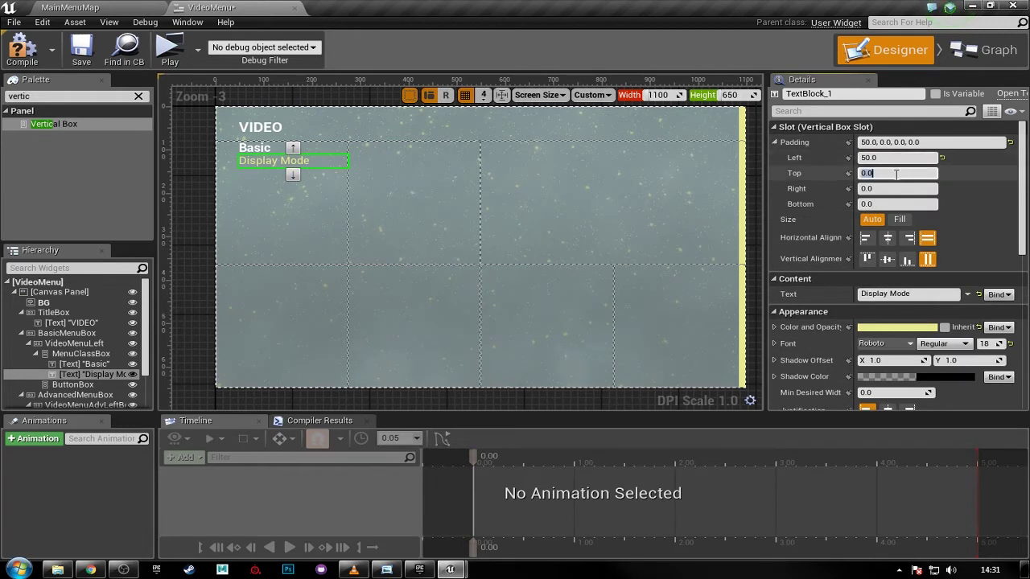
pyautogui.write('10')
pyautogui.press('Return')
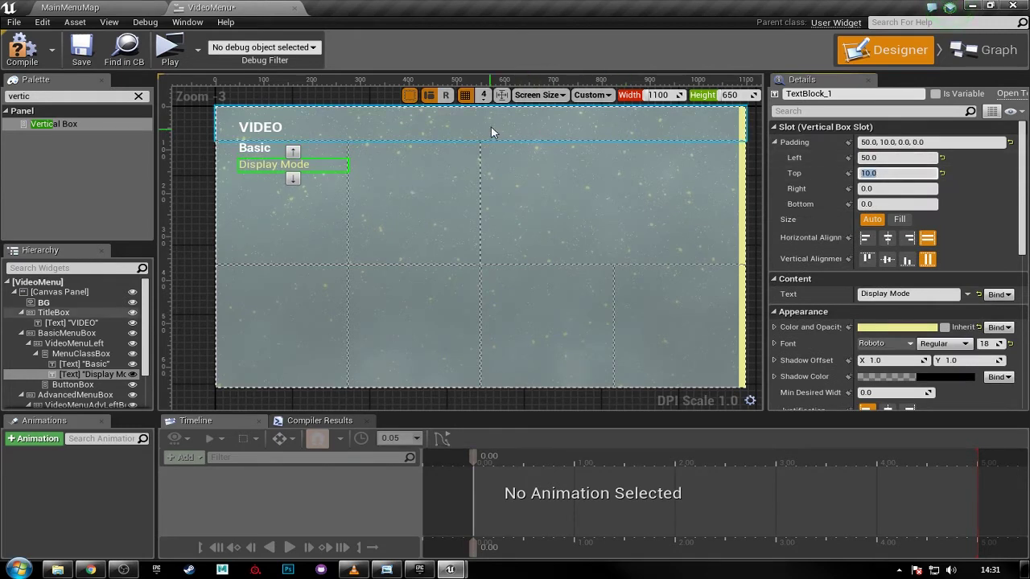
pyautogui.click(95, 375)
pyautogui.click(80, 354)
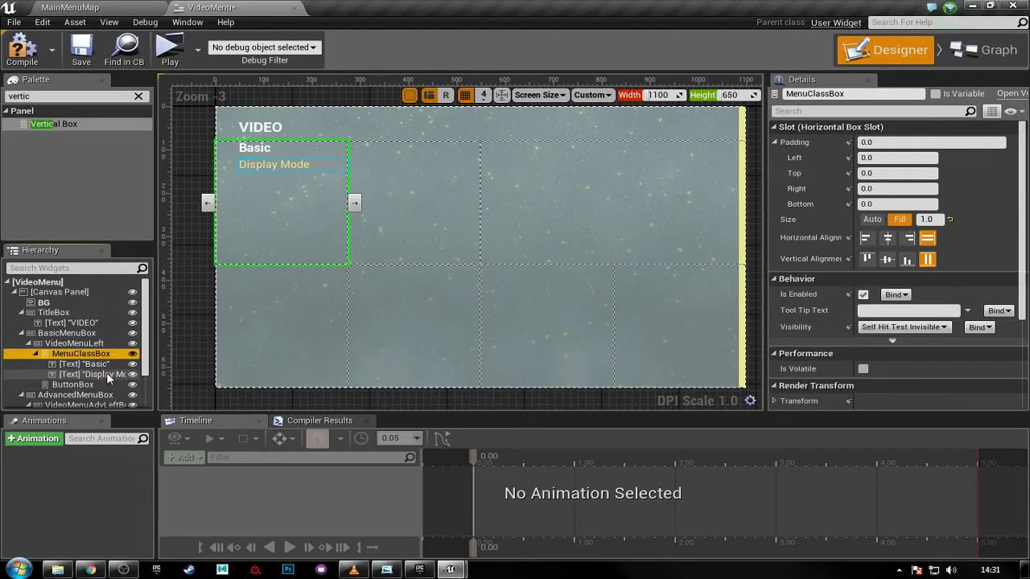
# - Paste Display Mode label copies and relabel them 'Screen Resolution' and 'Anti-aliasing'
pyautogui.hotkey('ctrl', 'v')
pyautogui.hotkey('ctrl', 'v')
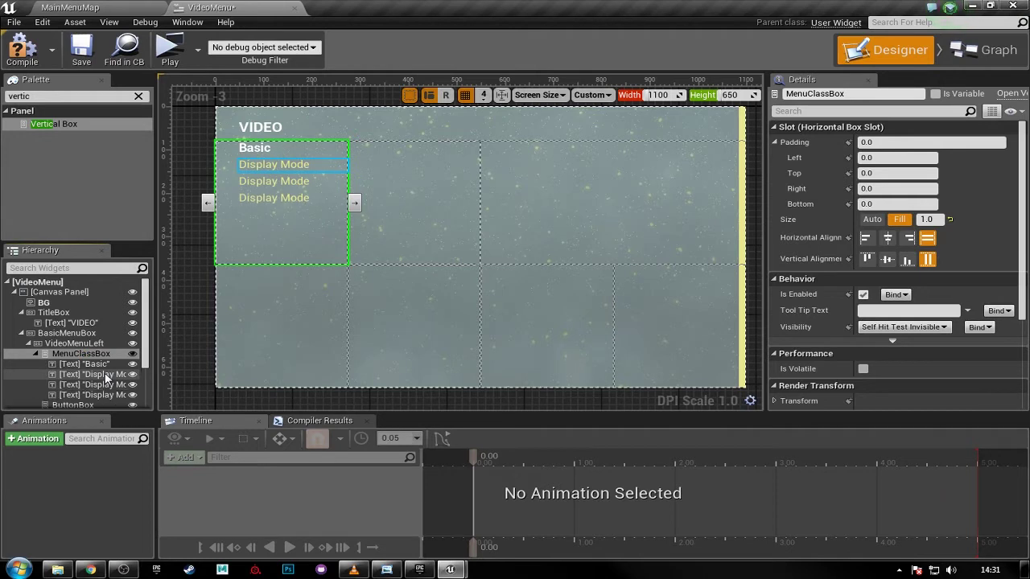
pyautogui.click(275, 169)
pyautogui.click(275, 181)
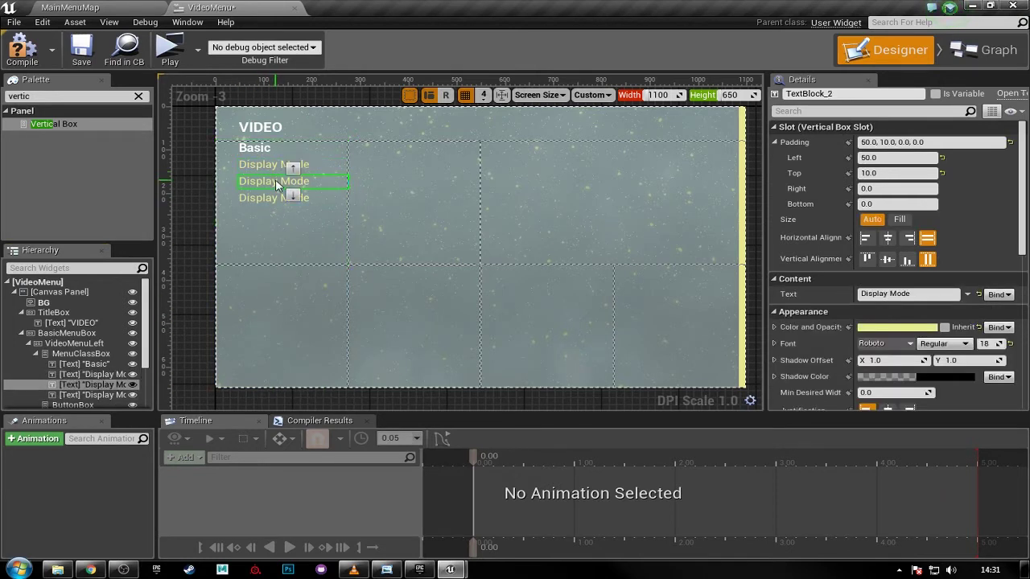
pyautogui.click(925, 293)
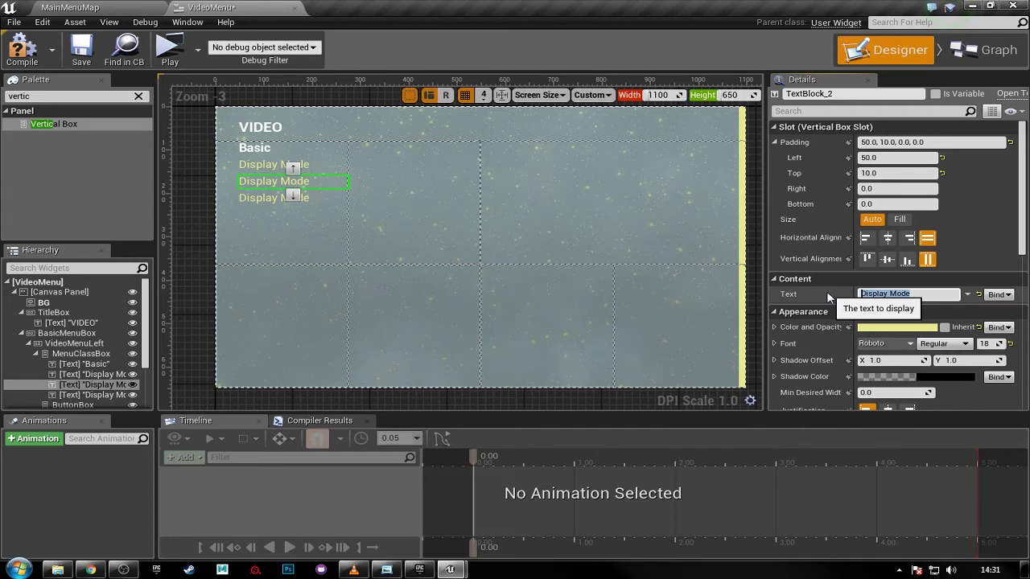
pyautogui.write('Screen Resolution')
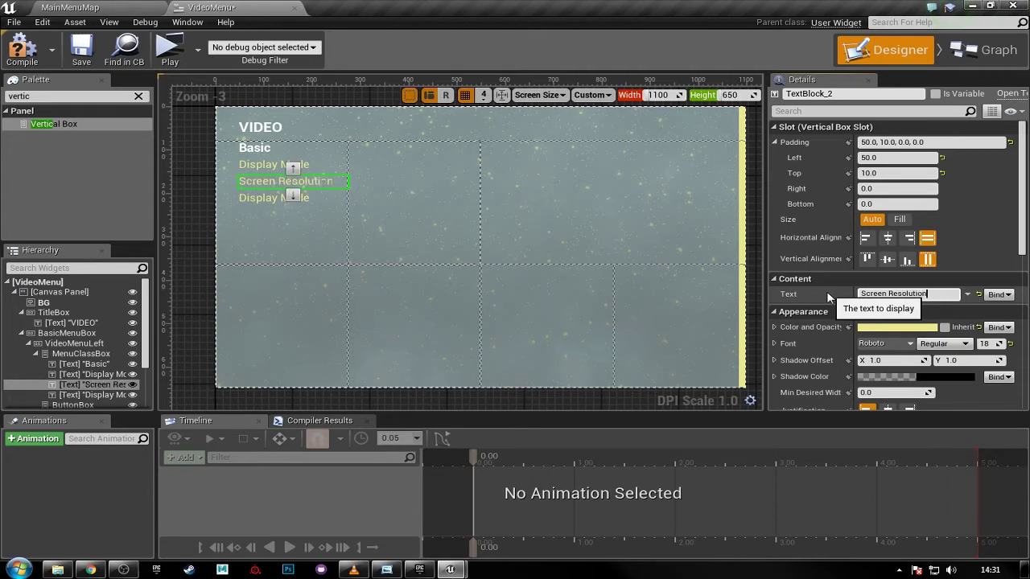
pyautogui.click(65, 394)
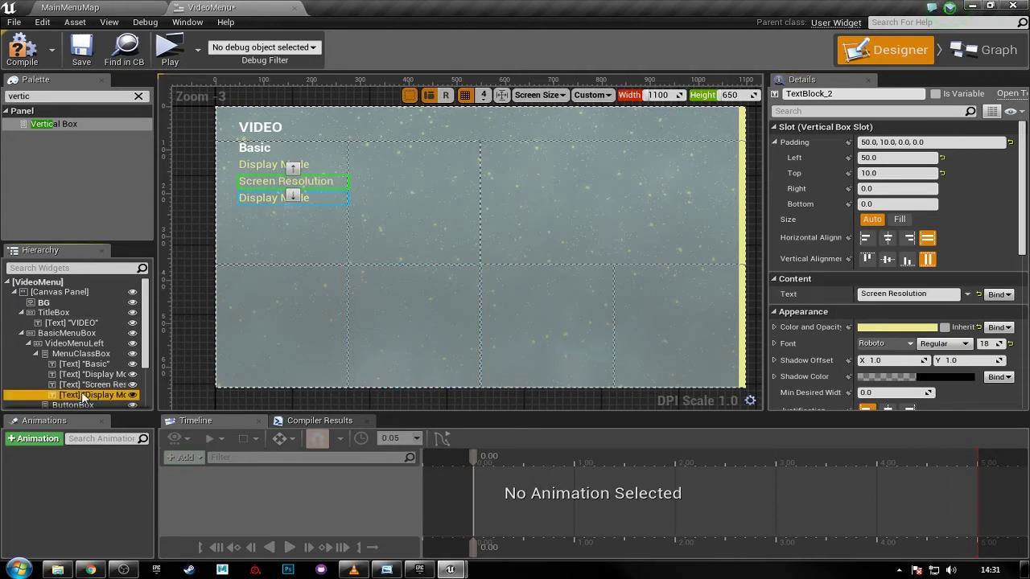
pyautogui.click(930, 293)
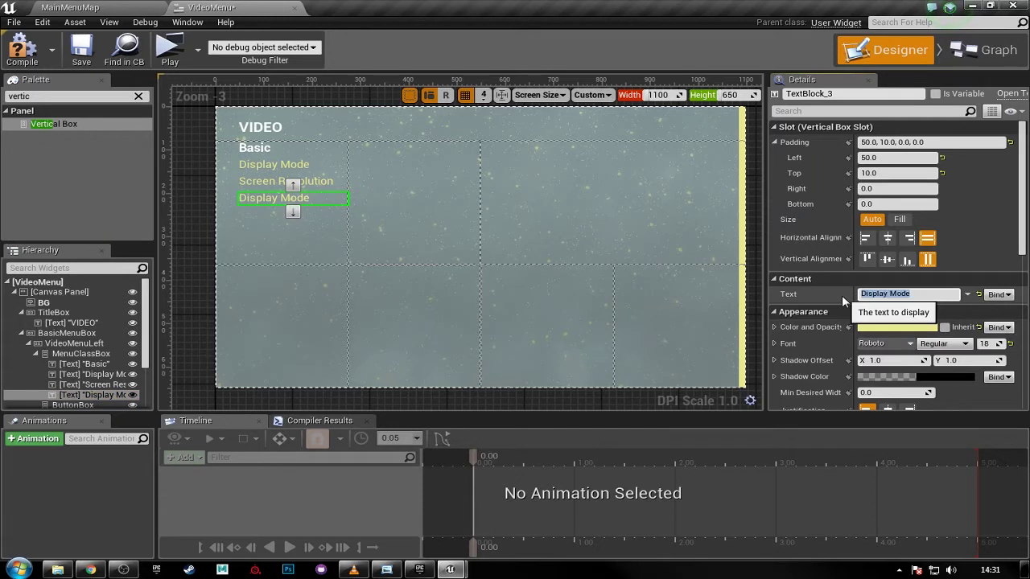
pyautogui.write('Anti-aliasing')
pyautogui.press('Return')
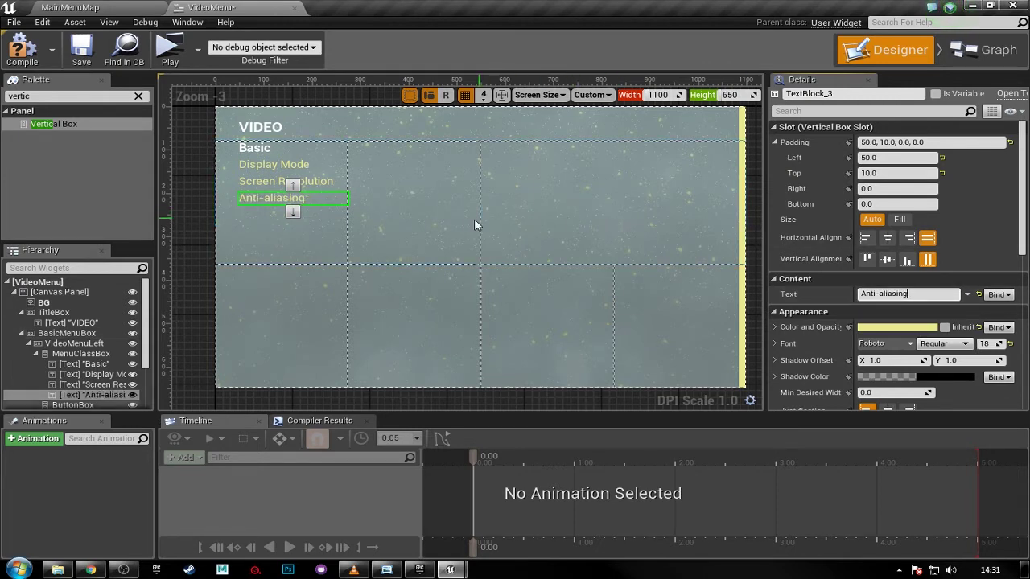
pyautogui.moveTo(416, 221); pyautogui.dragTo(429, 207, button='right')
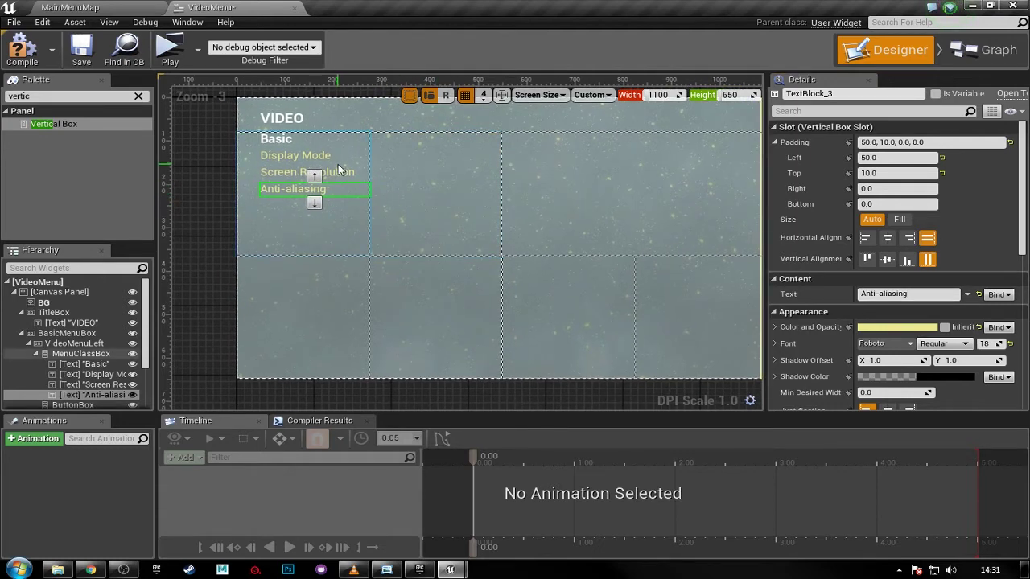
pyautogui.click(114, 366)
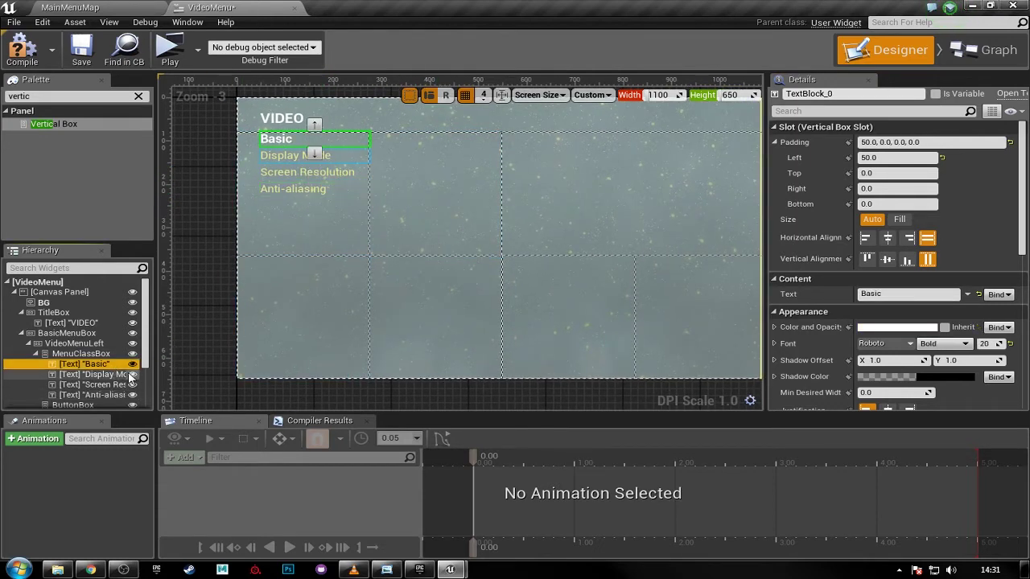
# - Add a copy of the Basic heading to the lower-left advanced box and retitle it 'Advanced'
pyautogui.click(125, 375)
pyautogui.click(115, 366)
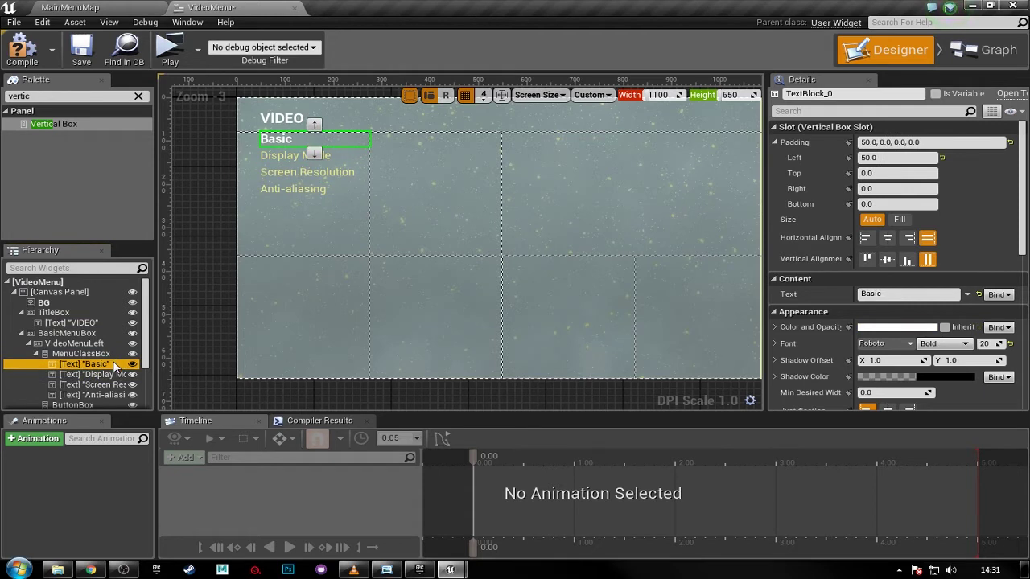
pyautogui.scroll(-3, 145, 346)
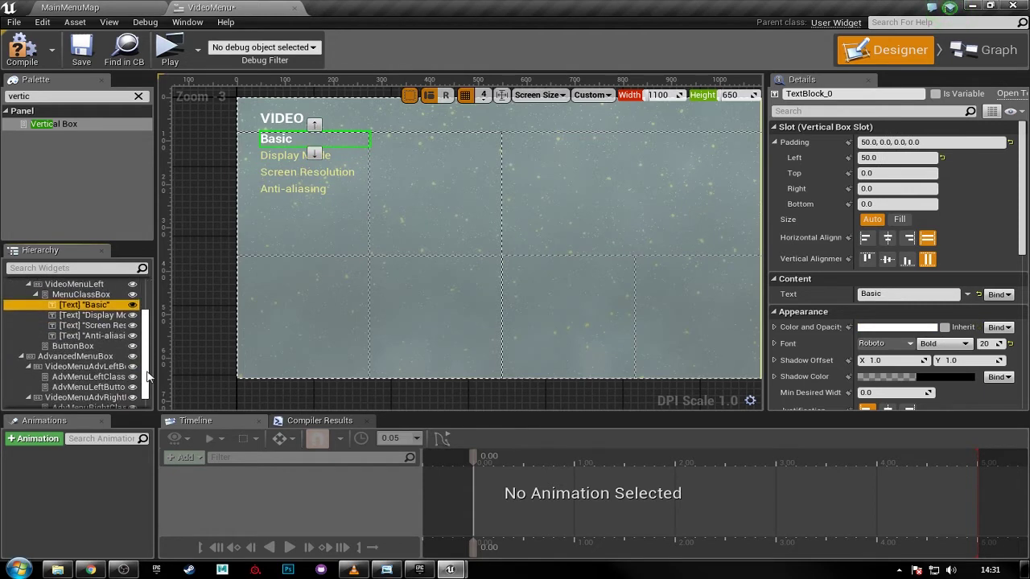
pyautogui.click(270, 321)
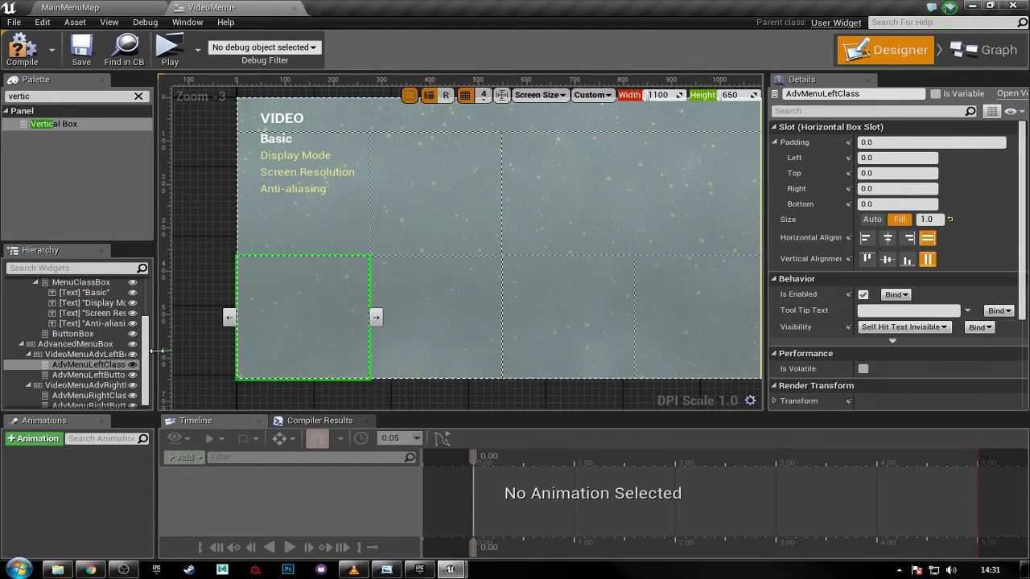
pyautogui.moveTo(128, 364); pyautogui.dragTo(269, 348)
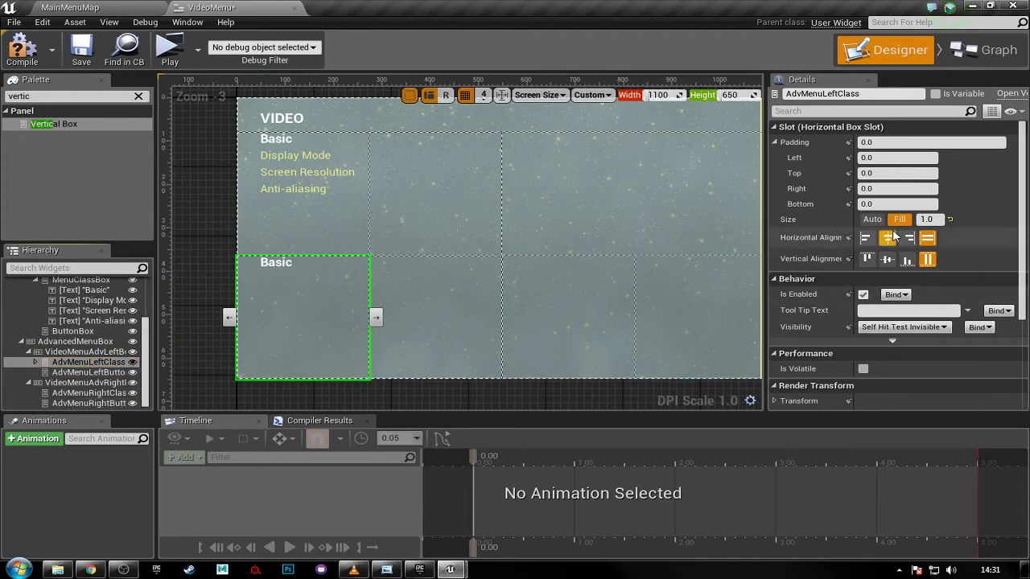
pyautogui.scroll(-1, 965, 241)
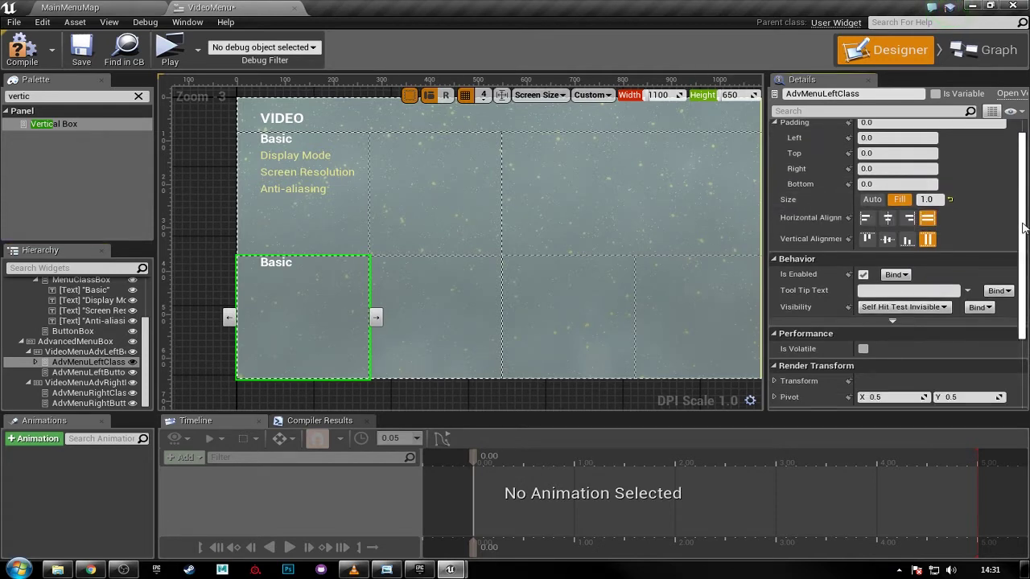
pyautogui.scroll(1, 965, 241)
pyautogui.click(269, 267)
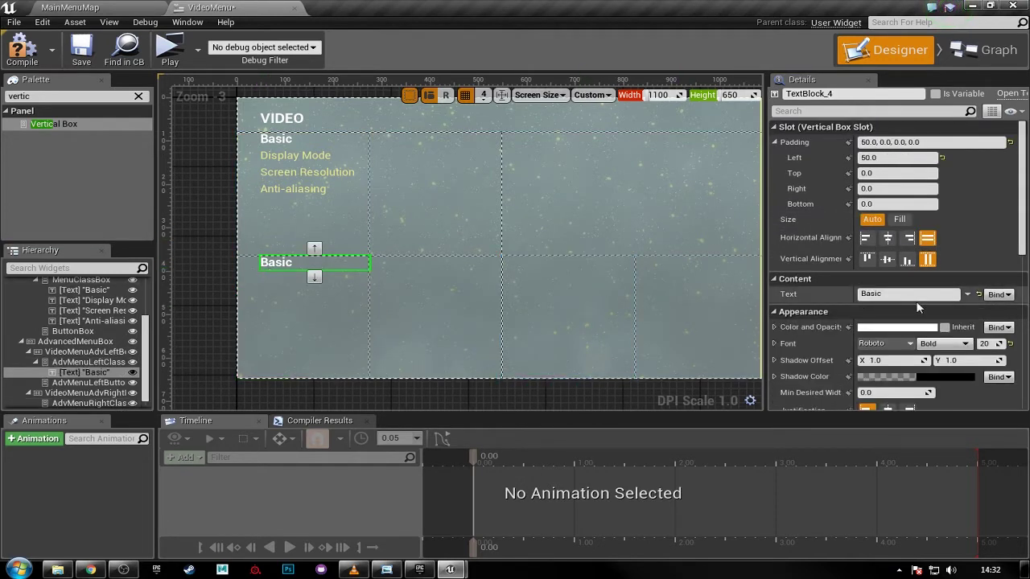
pyautogui.write('Advnaced')
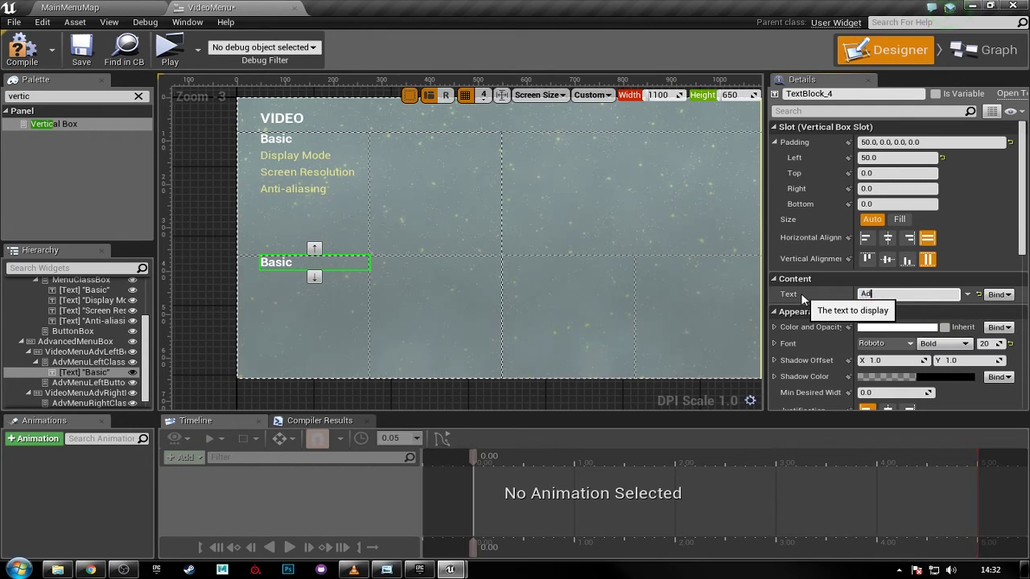
pyautogui.press('Return')
pyautogui.press('BackSpace')
pyautogui.press('BackSpace')
pyautogui.press('BackSpace')
pyautogui.press('BackSpace')
pyautogui.press('BackSpace')
pyautogui.write('ance')
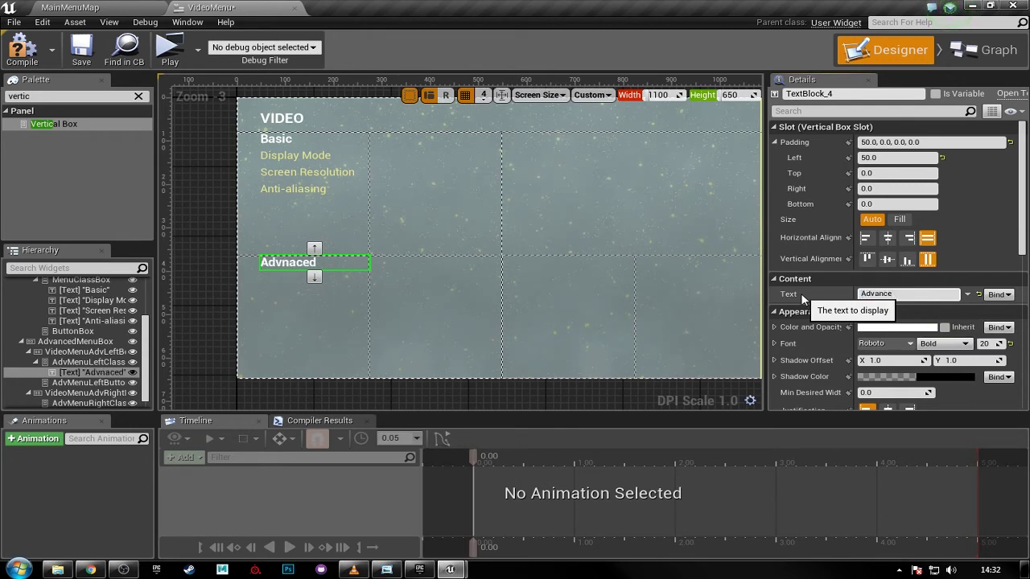
pyautogui.write('d')
pyautogui.press('Return')
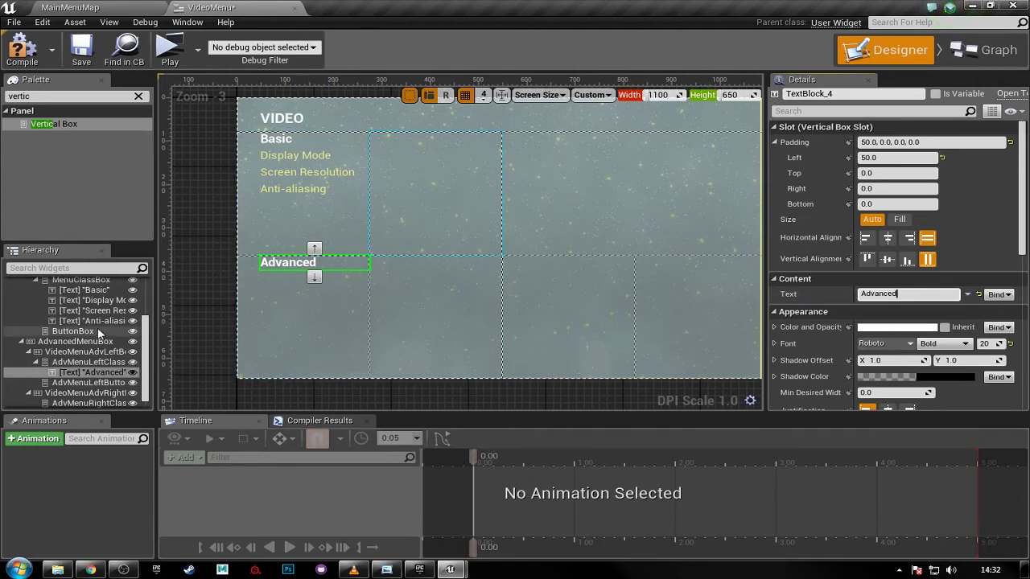
# - Paste a Display Mode label into the Advanced column and change its text to 'Render Distance'
pyautogui.click(103, 300)
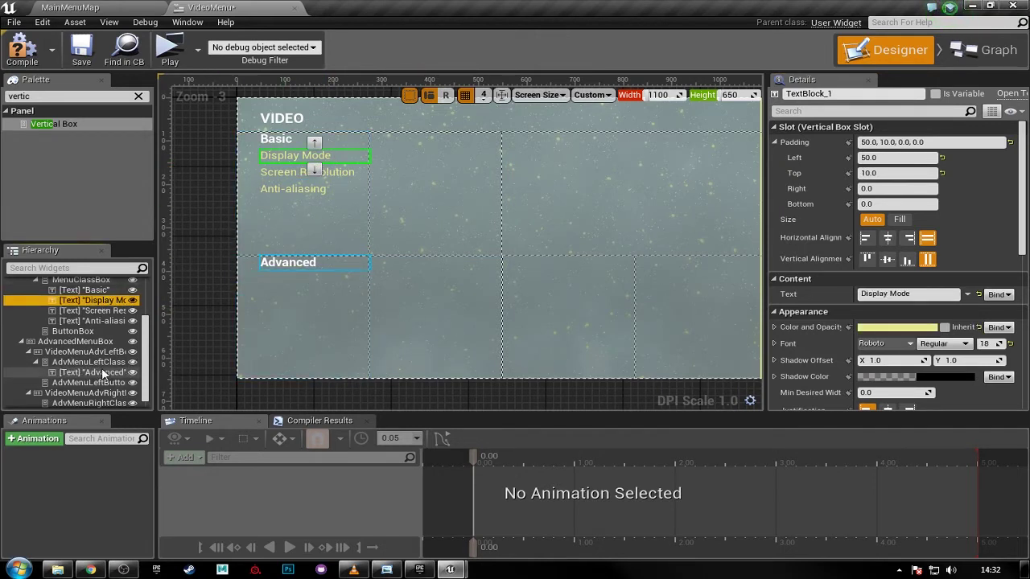
pyautogui.click(275, 293)
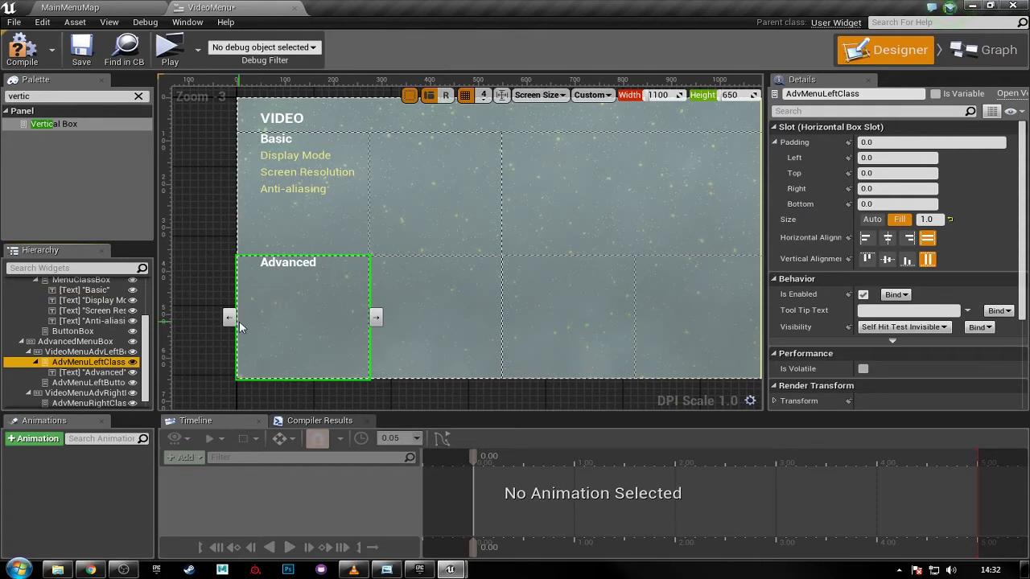
pyautogui.hotkey('ctrl', 'v')
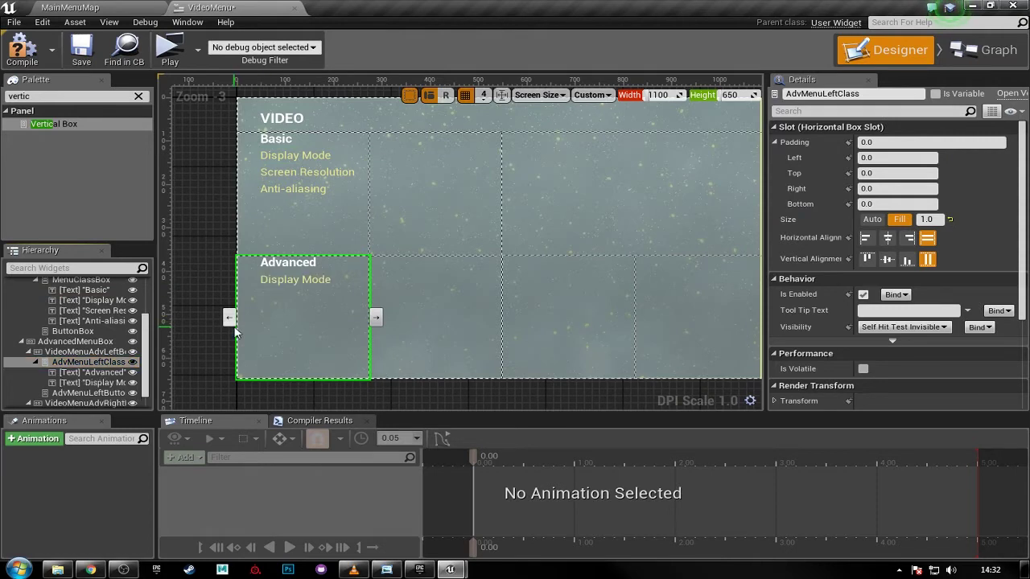
pyautogui.click(293, 281)
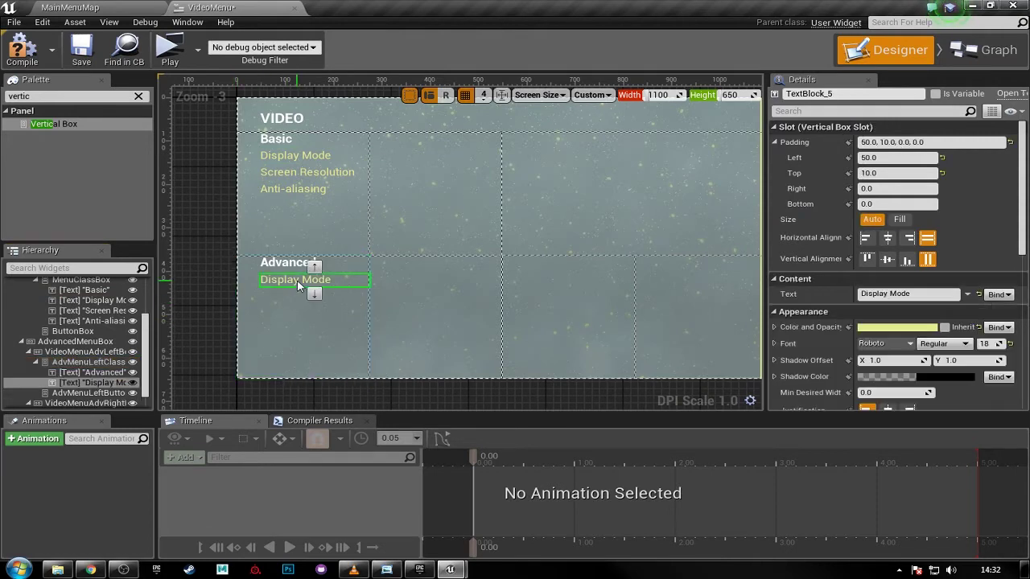
pyautogui.click(883, 295)
pyautogui.write('Rend')
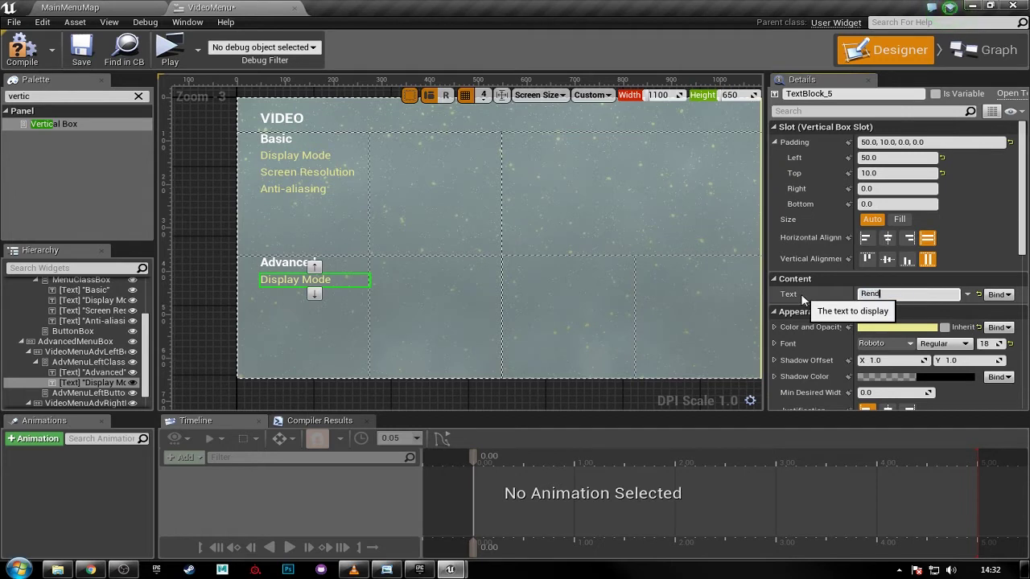
pyautogui.write('er Duis')
pyautogui.write('ance')
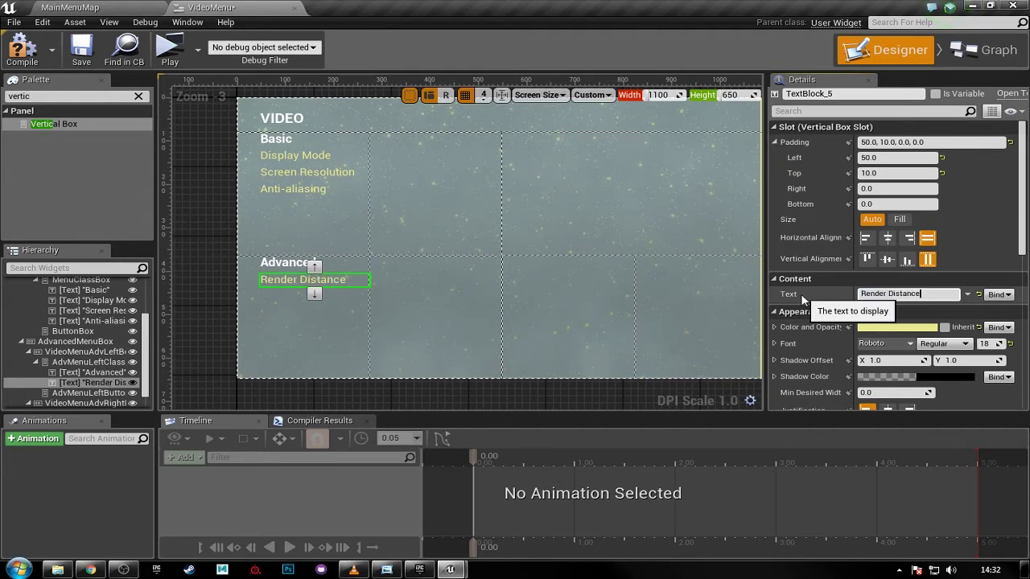
pyautogui.click(112, 362)
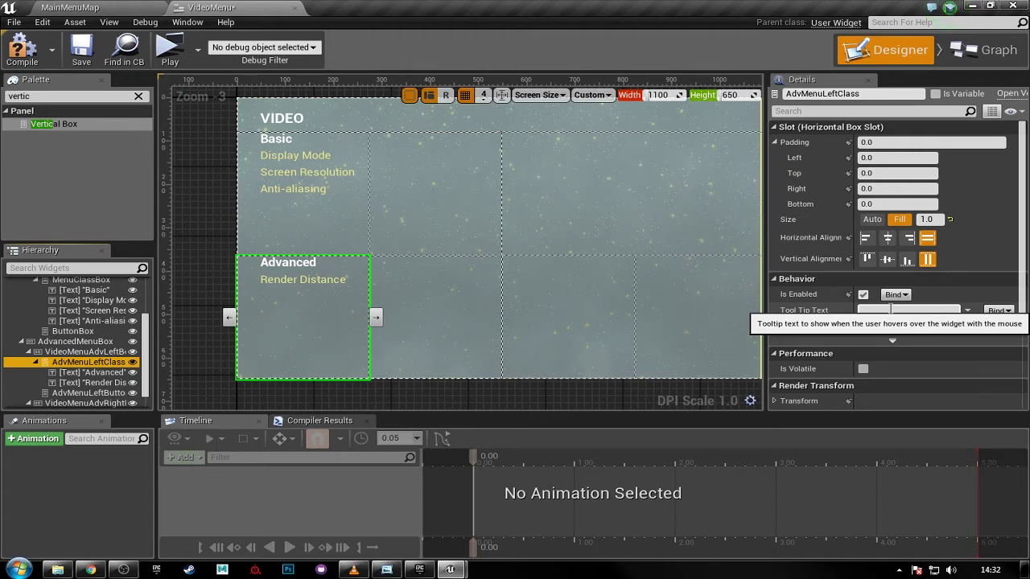
pyautogui.hotkey('ctrl', 'v')
pyautogui.hotkey('ctrl', 'v')
pyautogui.hotkey('ctrl', 'v')
pyautogui.hotkey('ctrl', 'v')
# - Rename the first two Display Mode copies to Ambient Occlusion and Texture Quality, fixing the typo
pyautogui.click(319, 298)
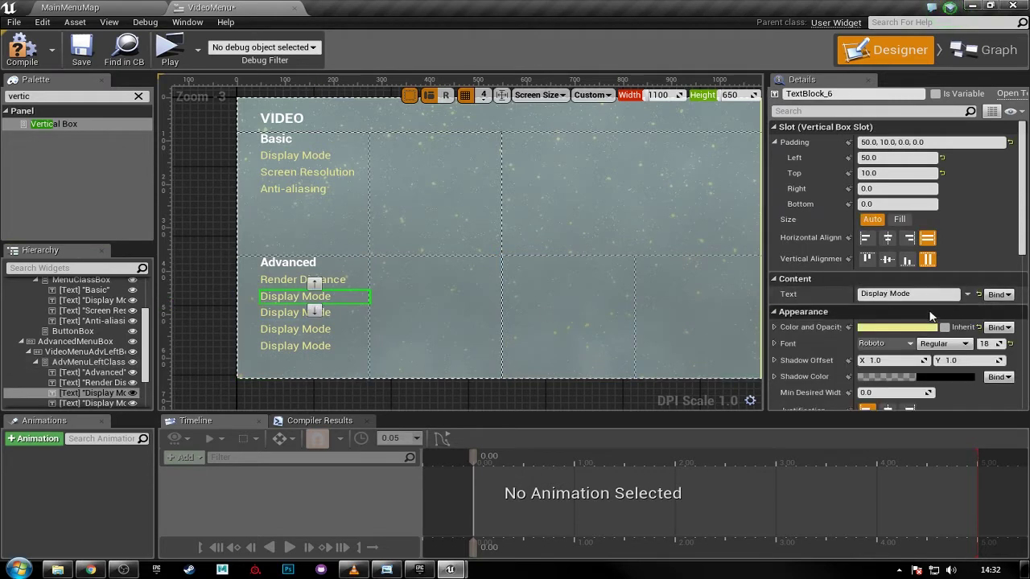
pyautogui.click(885, 295)
pyautogui.write('A')
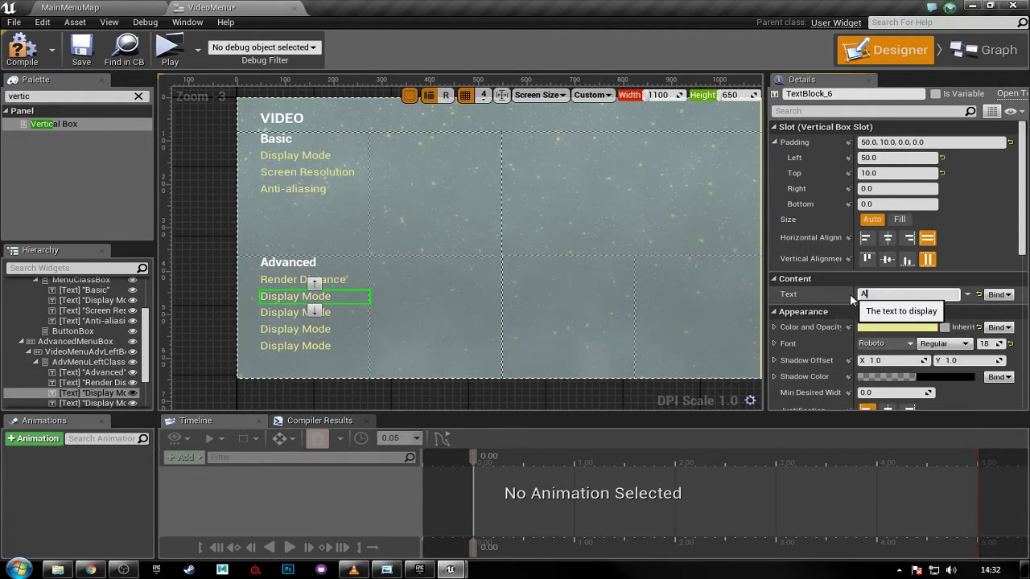
pyautogui.write('mbient Occlusion')
pyautogui.press('Return')
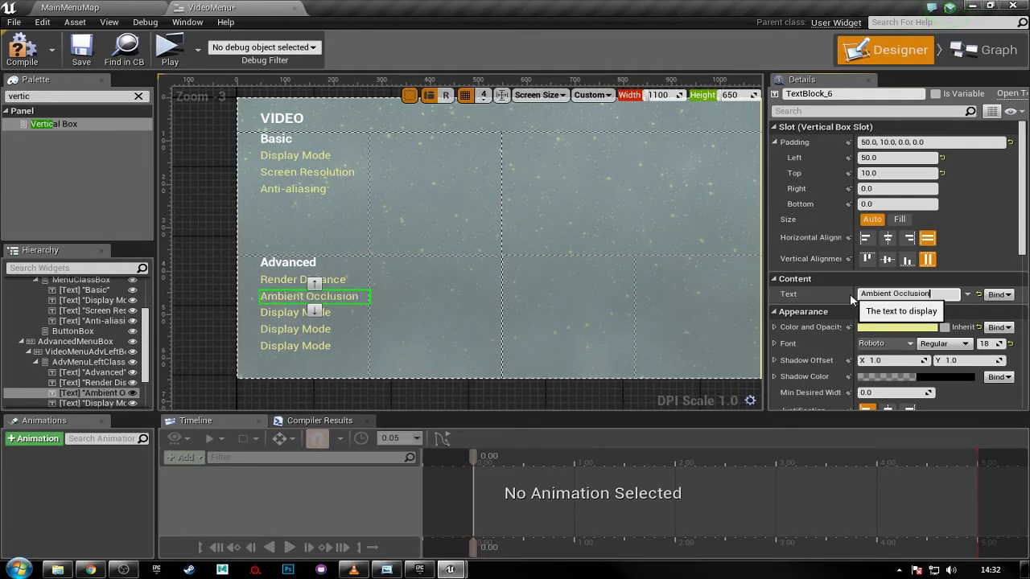
pyautogui.click(287, 318)
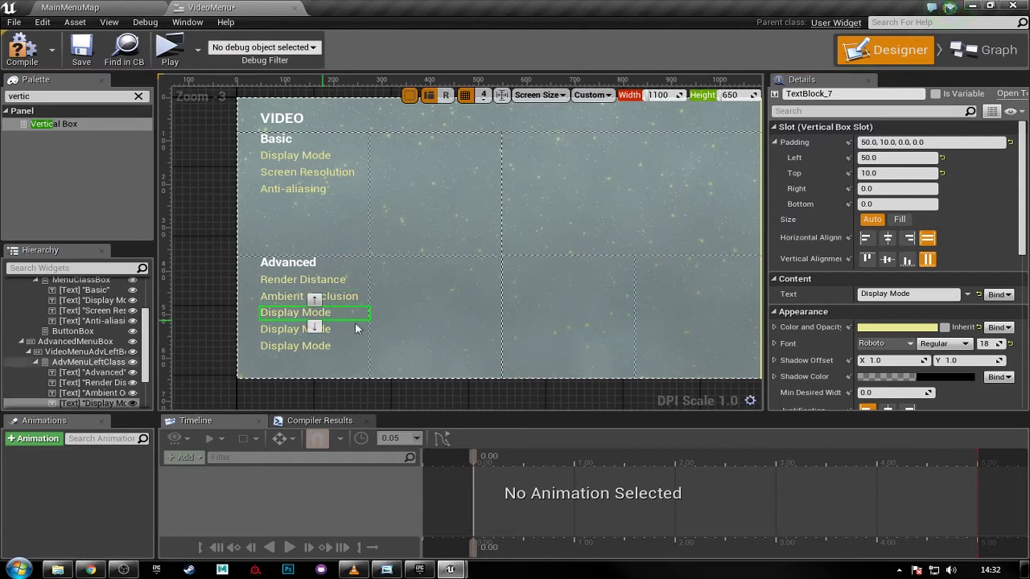
pyautogui.click(855, 295)
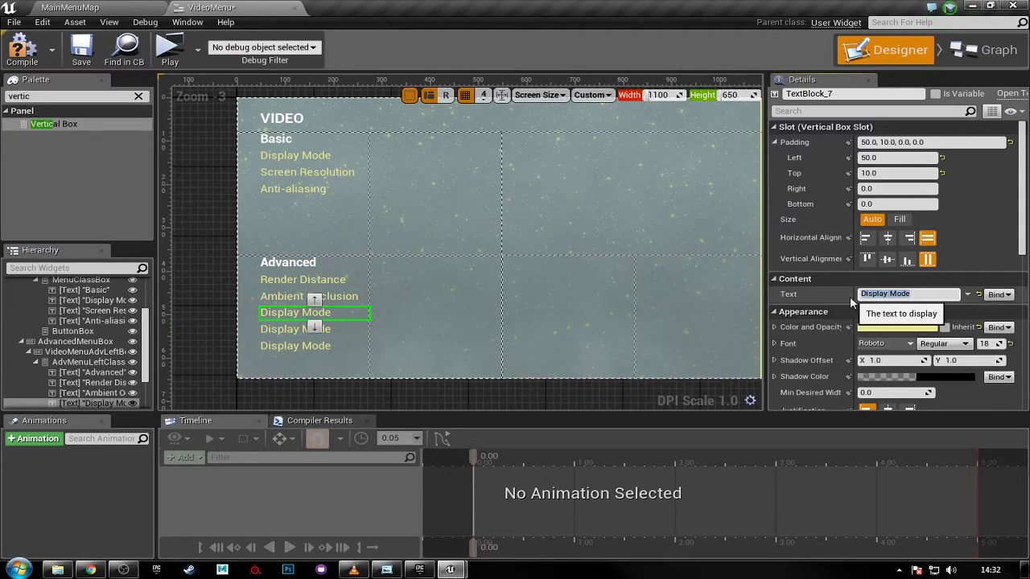
pyautogui.write('texture')
pyautogui.write('xture')
pyautogui.write(' Qulaity')
pyautogui.press('Return')
pyautogui.press('BackSpace')
pyautogui.press('BackSpace')
pyautogui.press('BackSpace')
pyautogui.press('BackSpace')
pyautogui.press('BackSpace')
pyautogui.press('BackSpace')
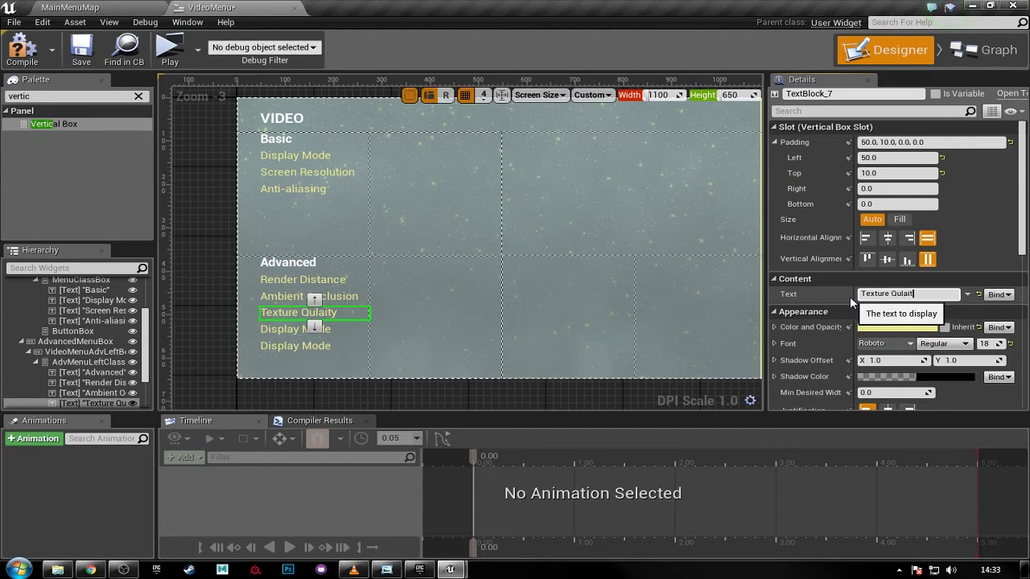
pyautogui.write('uality')
pyautogui.press('Return')
# - Rename the remaining two copies to Dynamic Shadows and Effects
pyautogui.click(335, 331)
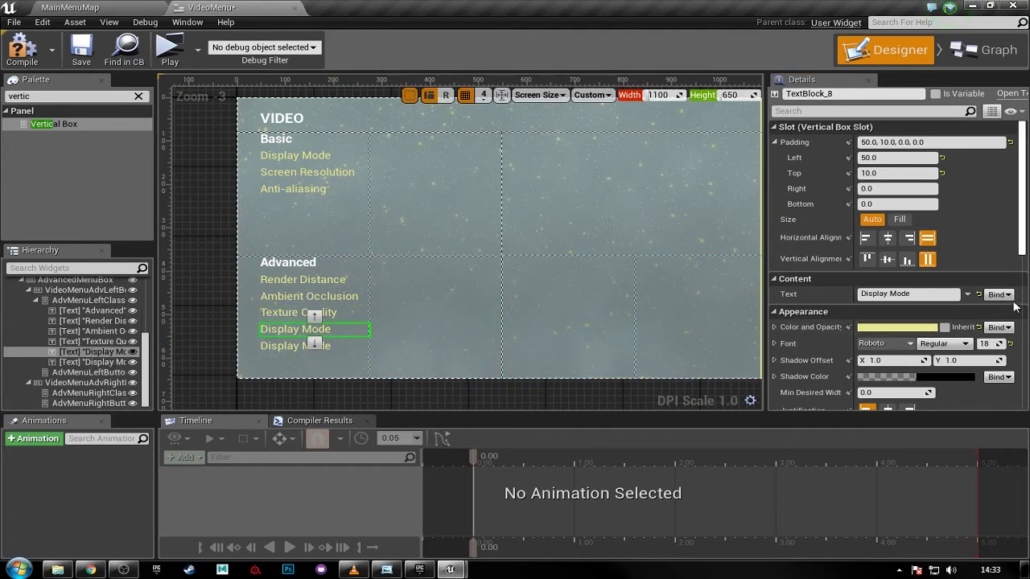
pyautogui.click(884, 294)
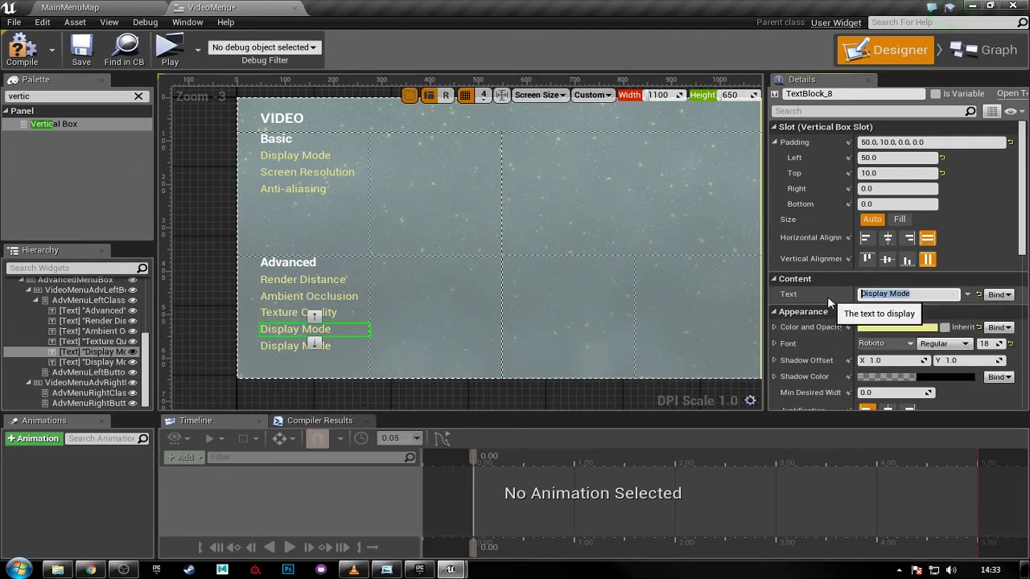
pyautogui.write('Dynamic Sha')
pyautogui.write('s')
pyautogui.press('Return')
pyautogui.click(291, 347)
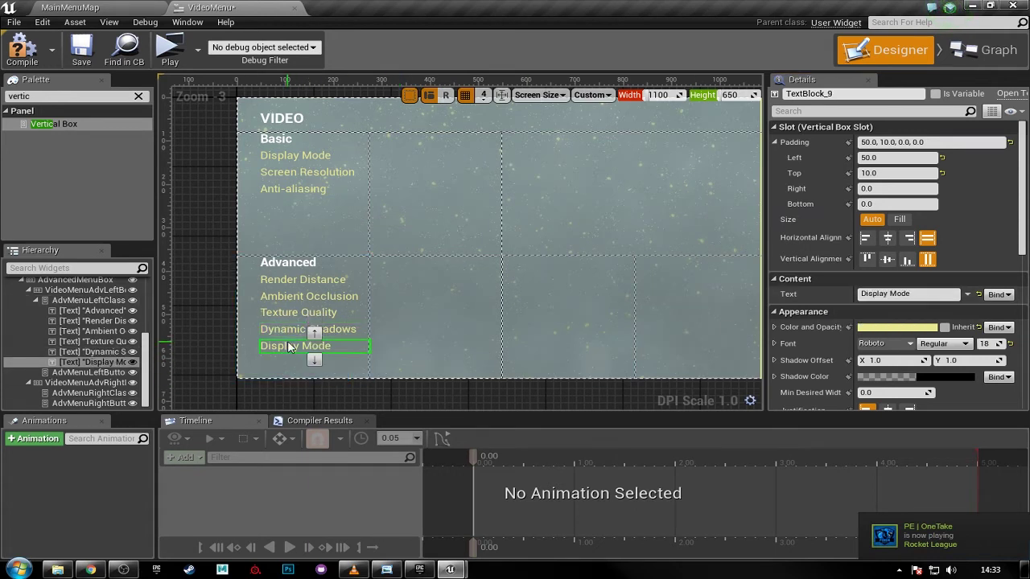
pyautogui.click(909, 295)
pyautogui.write('Effects')
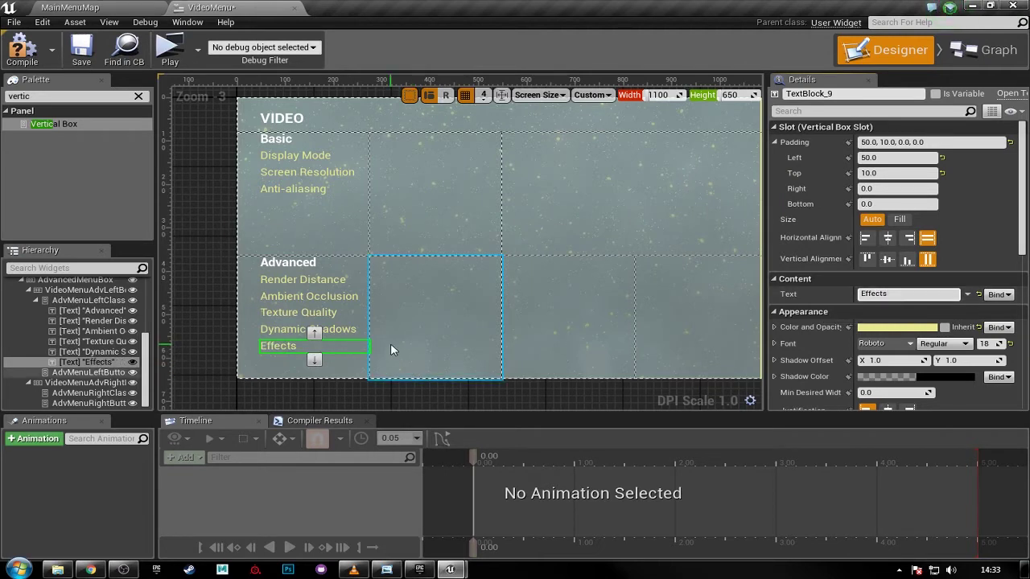
pyautogui.click(596, 311)
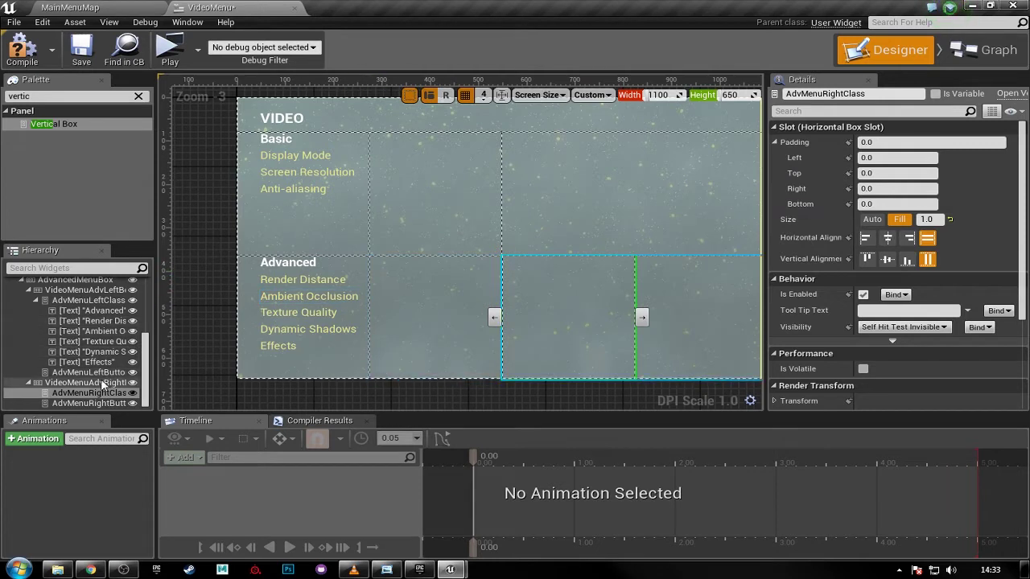
# - Paste a text block into AdvMenuRightClass with padding 40 top and 20 left
pyautogui.click(105, 392)
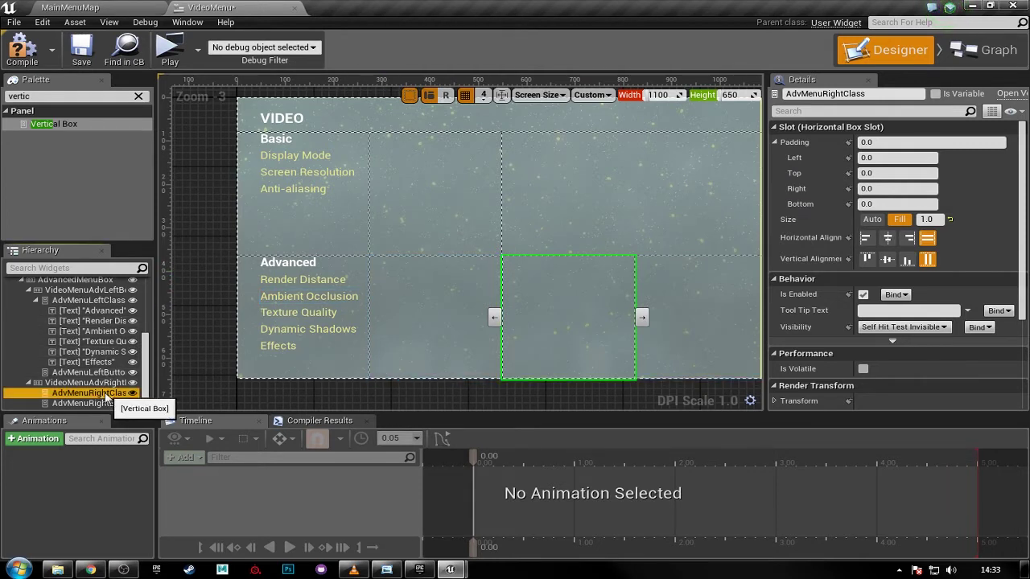
pyautogui.hotkey('ctrl', 'v')
pyautogui.click(552, 267)
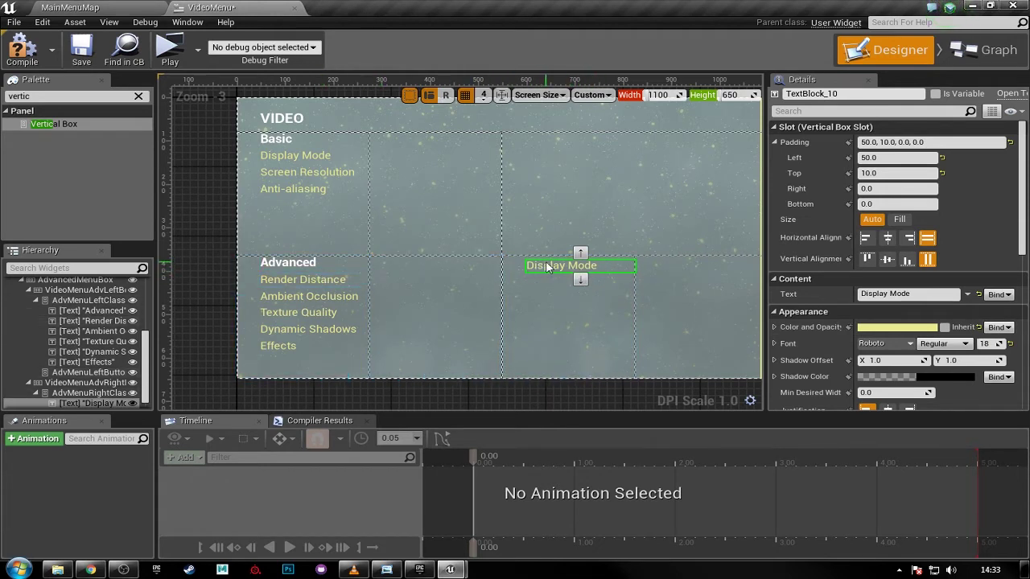
pyautogui.click(888, 173)
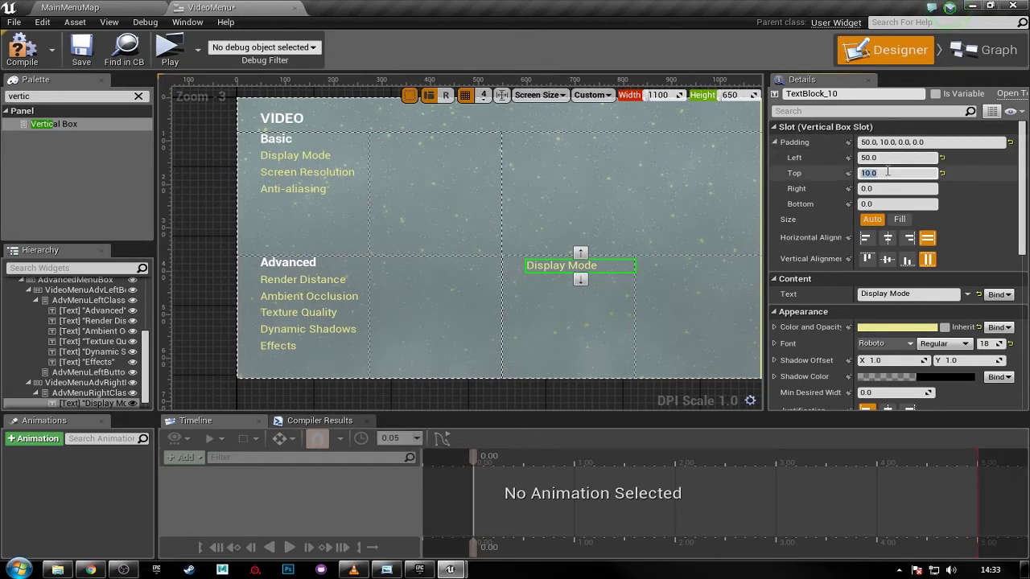
pyautogui.write('40')
pyautogui.press('Return')
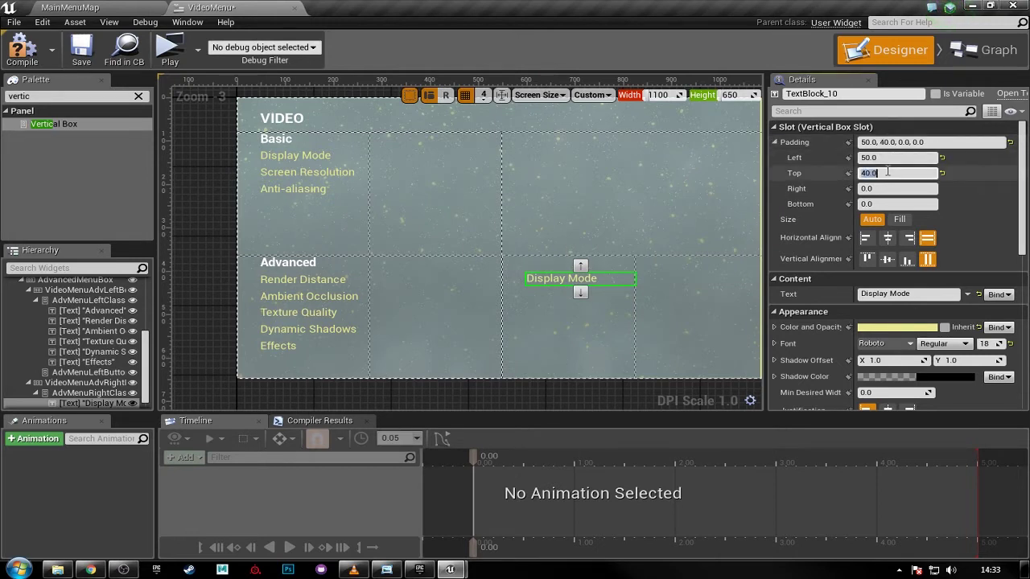
pyautogui.click(886, 159)
pyautogui.write('20')
pyautogui.press('Return')
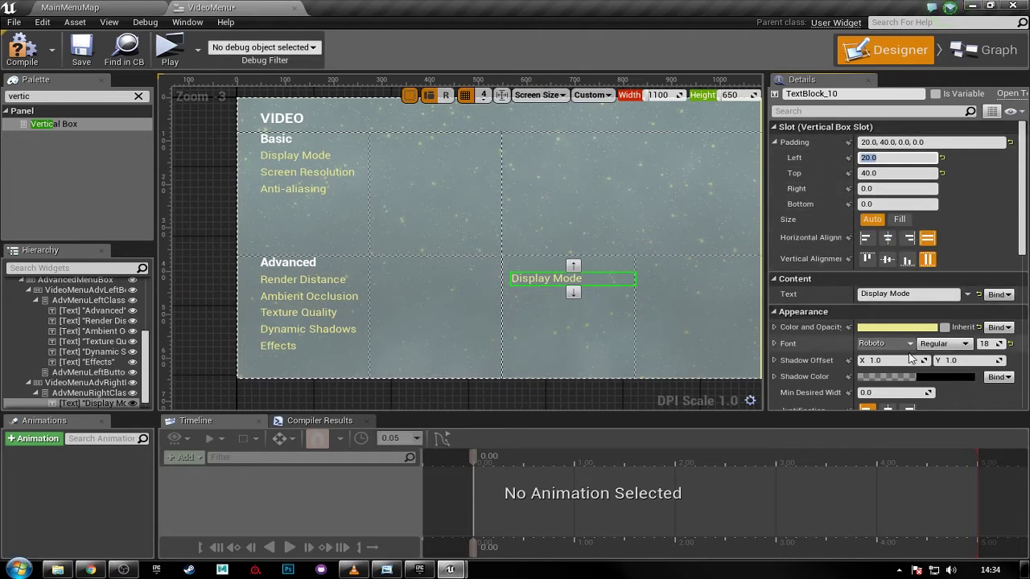
# - Change the pasted label's text to Foliage
pyautogui.click(927, 294)
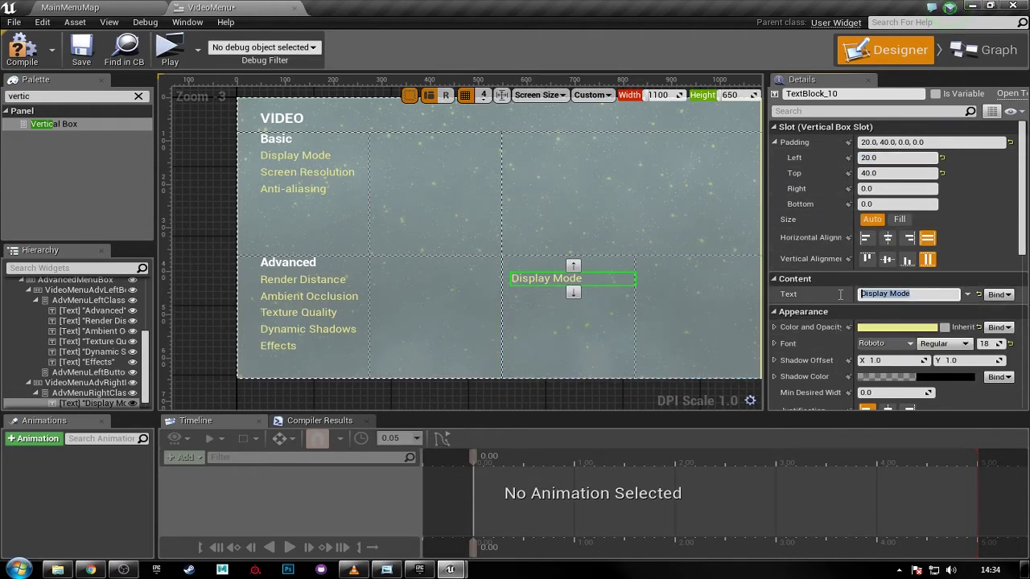
pyautogui.write('F')
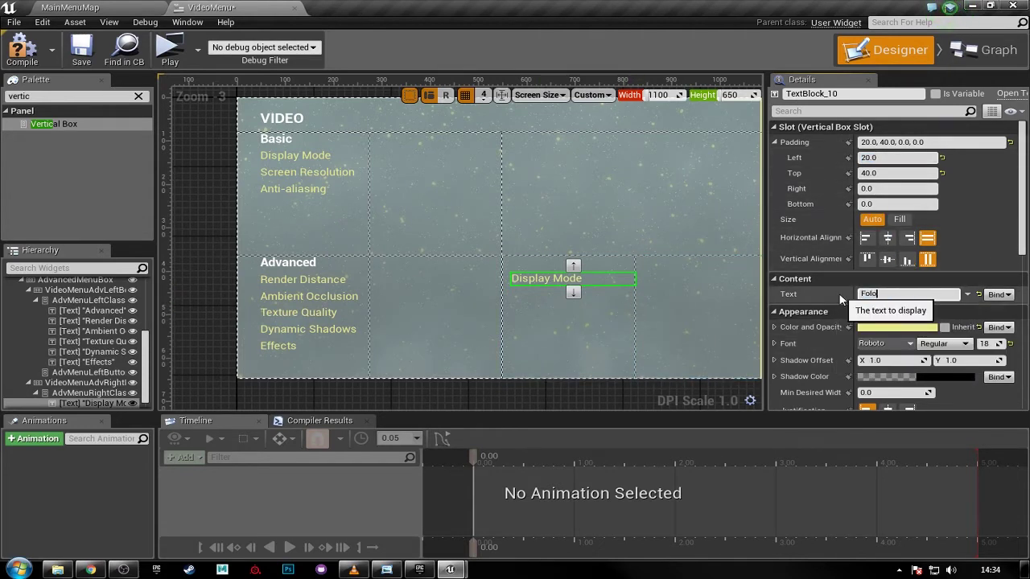
pyautogui.write('oliage')
pyautogui.press('Return')
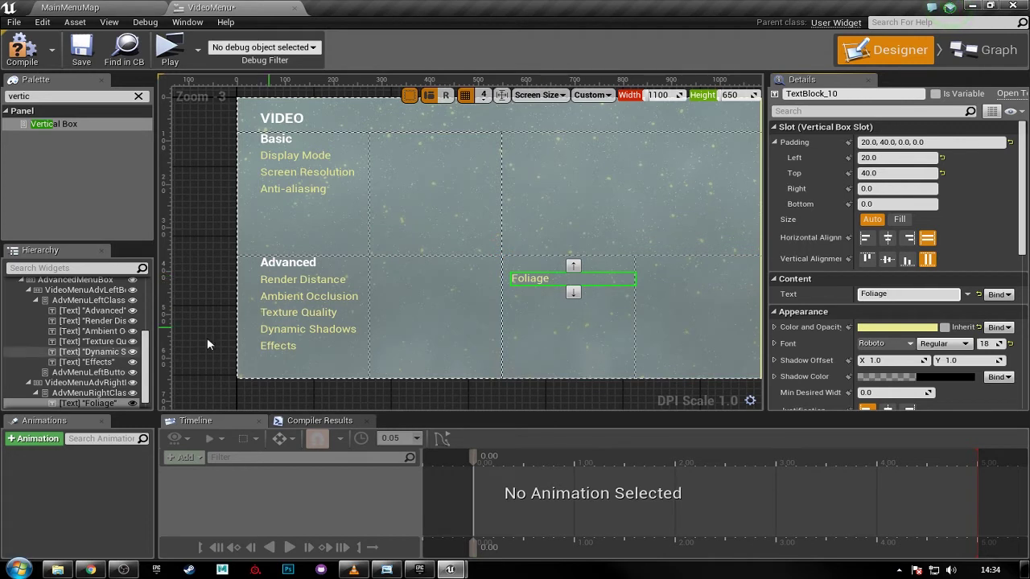
pyautogui.click(97, 402)
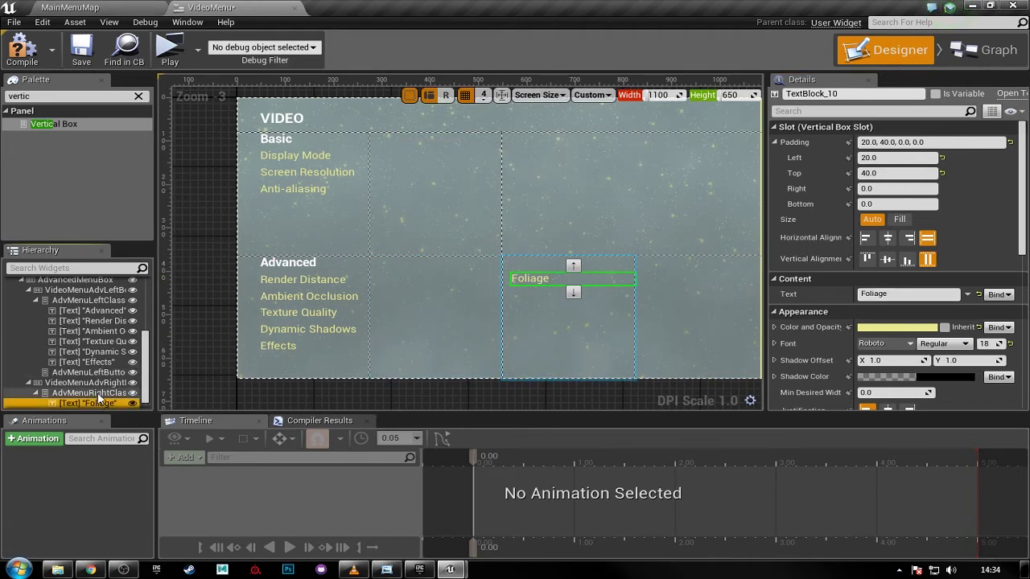
pyautogui.click(92, 393)
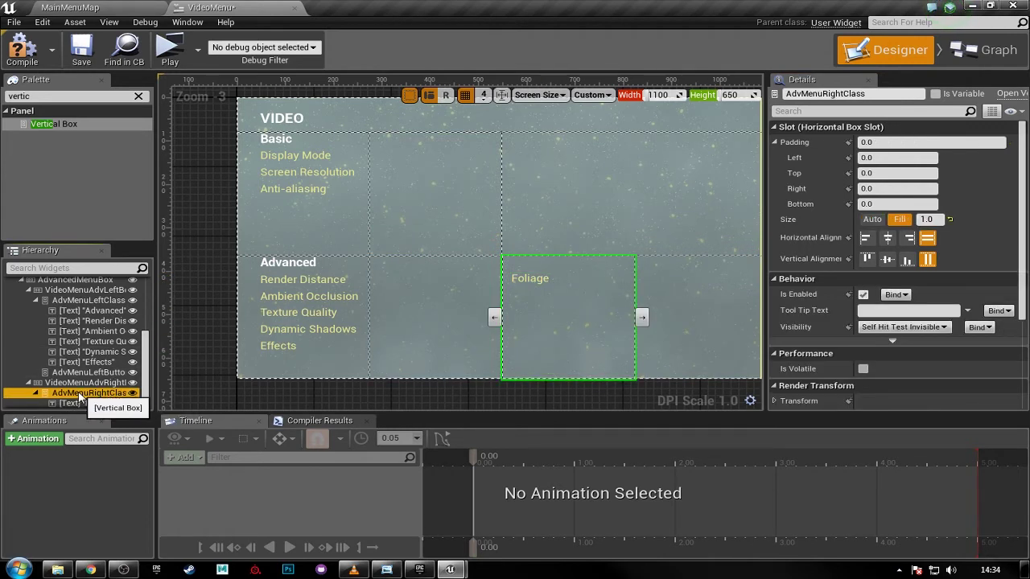
# - Paste two more Foliage labels, then make the middle one Motion Blur with top padding 10
pyautogui.hotkey('ctrl', 'v')
pyautogui.hotkey('ctrl', 'v')
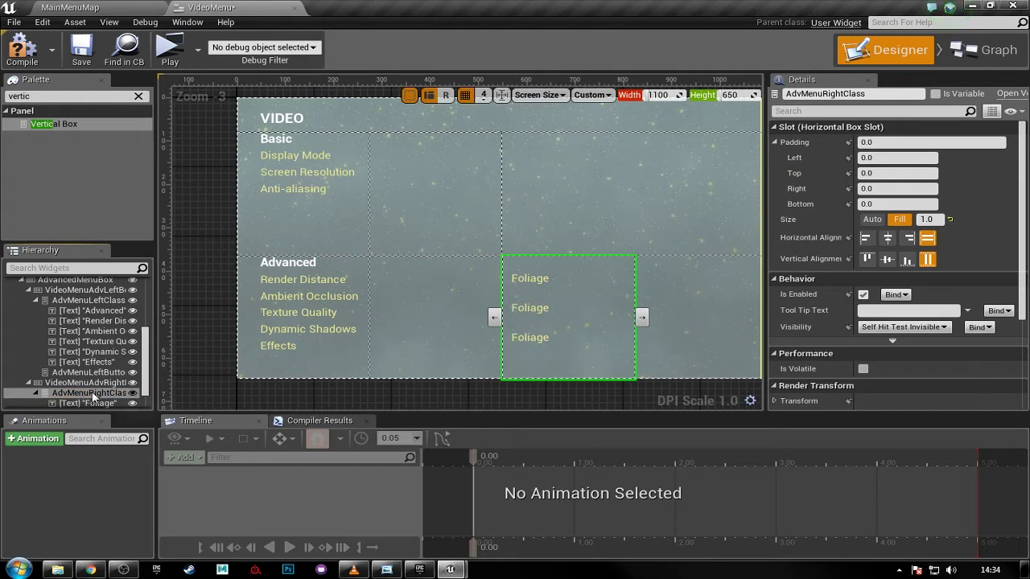
pyautogui.click(95, 383)
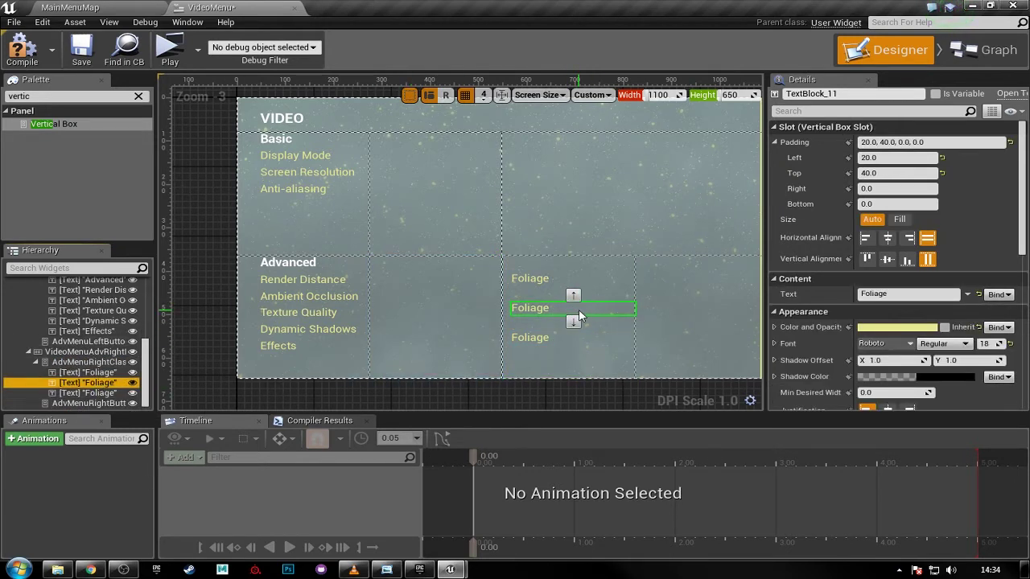
pyautogui.click(884, 173)
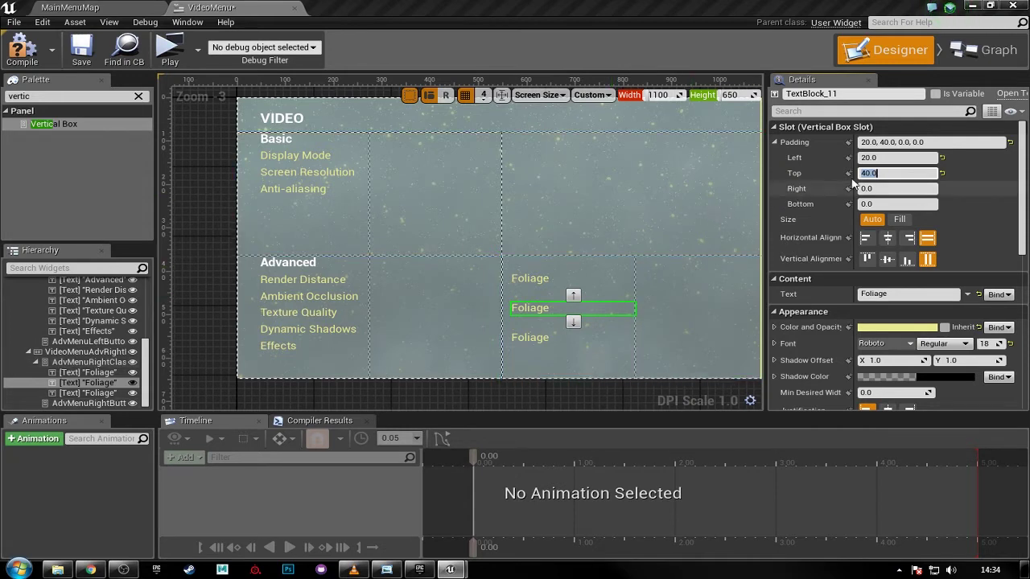
pyautogui.click(893, 173)
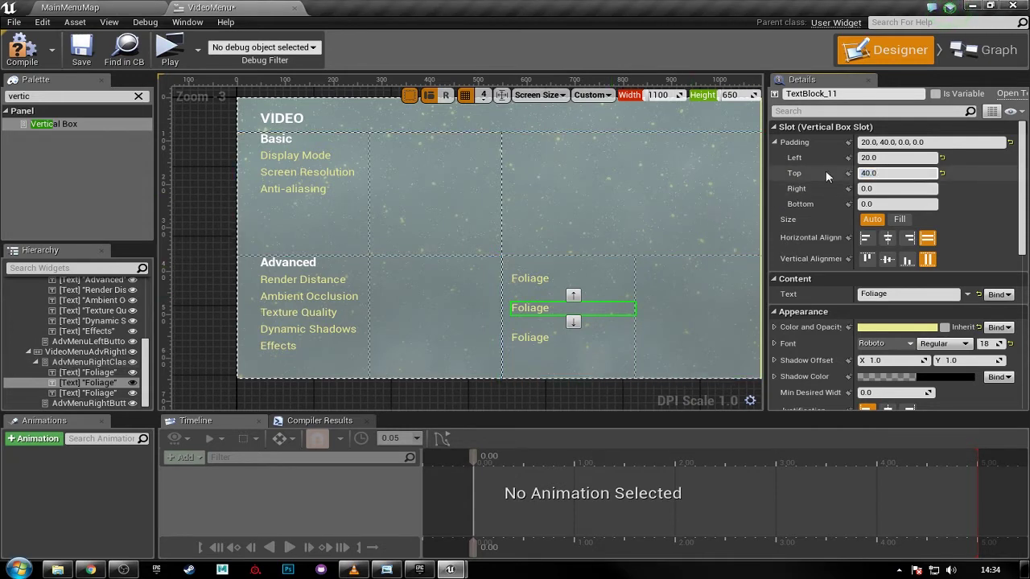
pyautogui.hotkey('ctrl', 'a')
pyautogui.write('10')
pyautogui.press('Return')
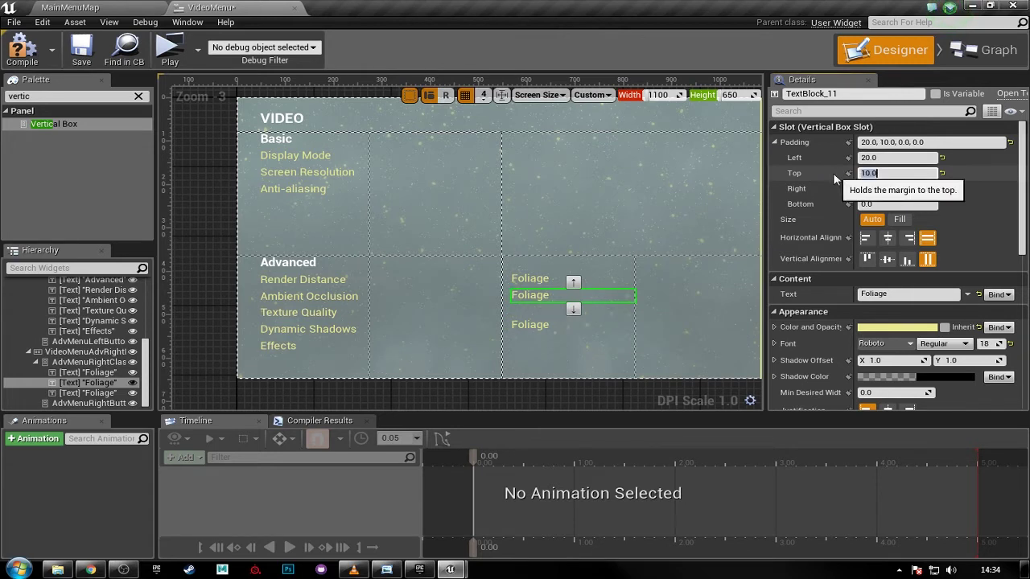
pyautogui.click(885, 294)
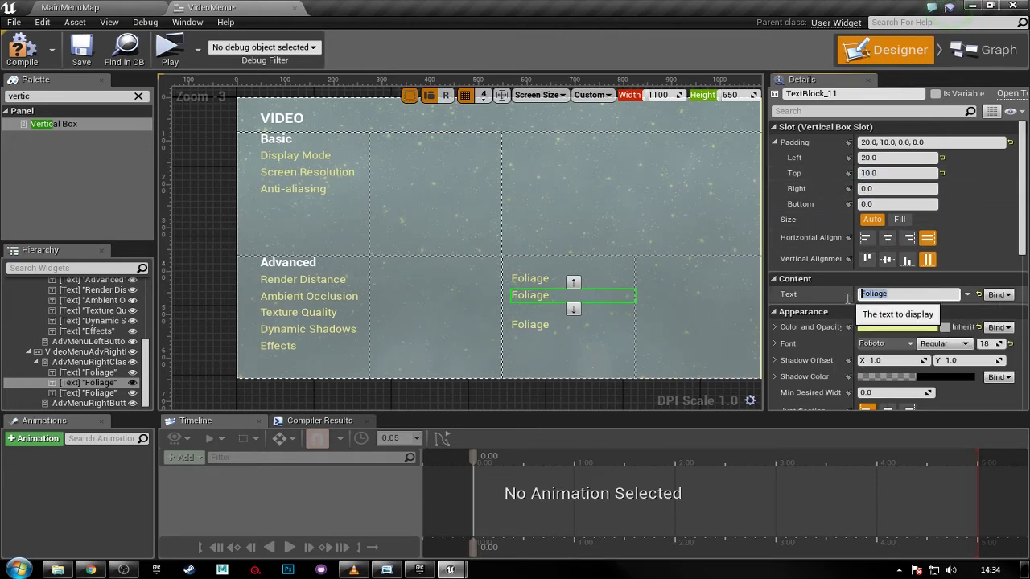
pyautogui.write('M')
pyautogui.write('otion Bl')
pyautogui.write('ur')
pyautogui.press('Return')
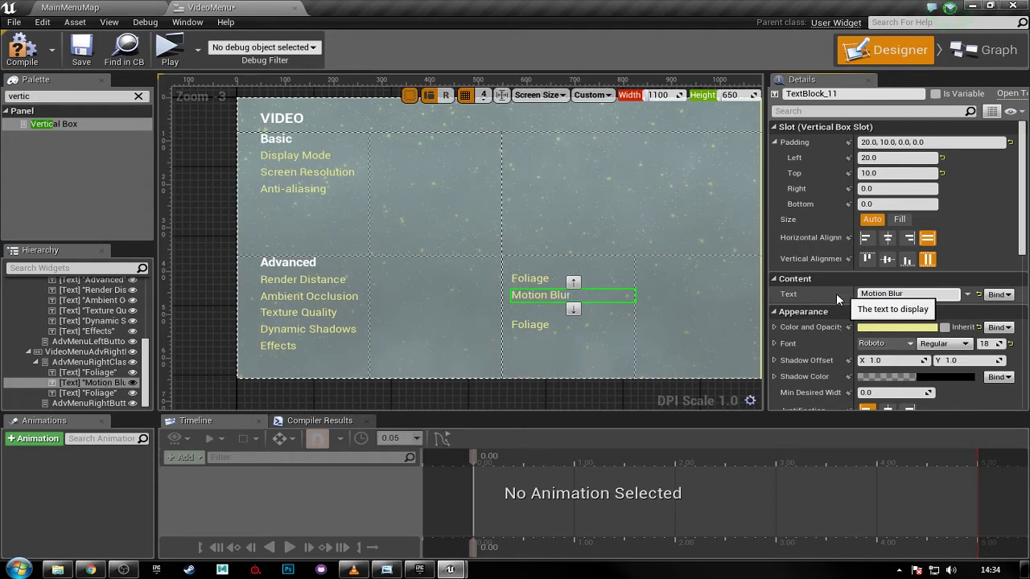
# - Make the third label Bloom with top padding 10, then select ButtonBox
pyautogui.click(558, 323)
pyautogui.click(907, 172)
pyautogui.write('10')
pyautogui.press('Return')
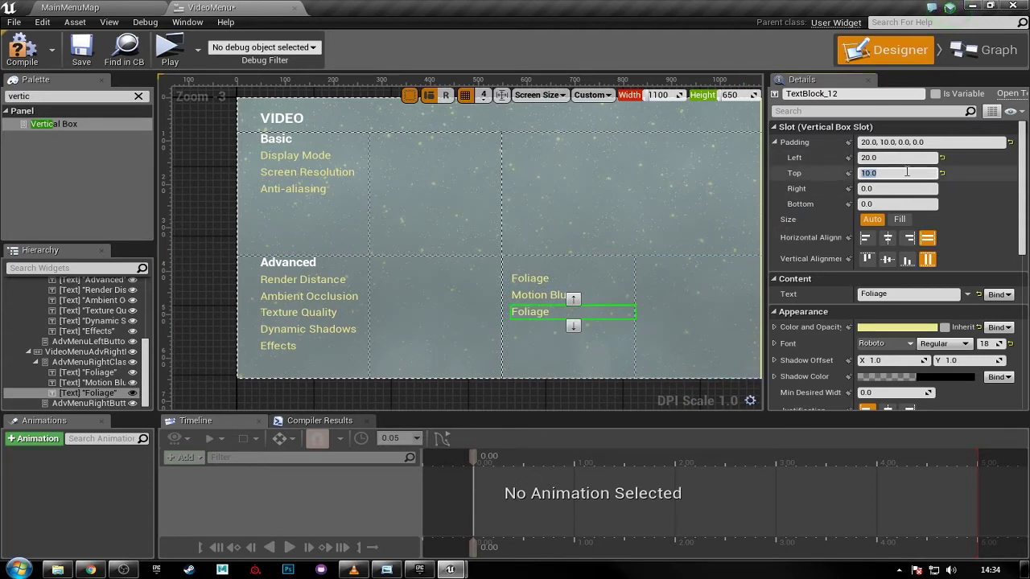
pyautogui.click(868, 293)
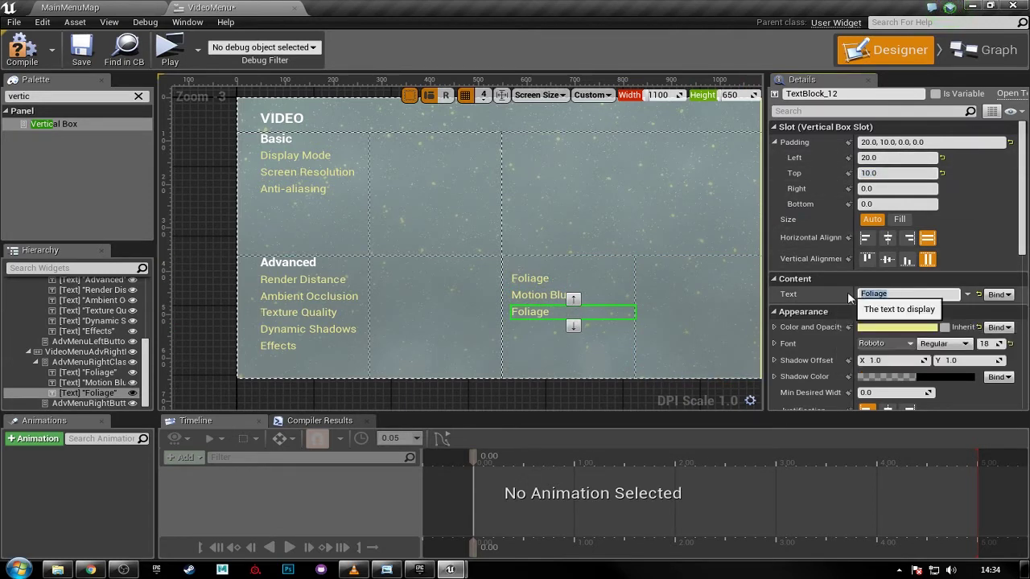
pyautogui.write('Bloom')
pyautogui.press('Return')
pyautogui.click(443, 175)
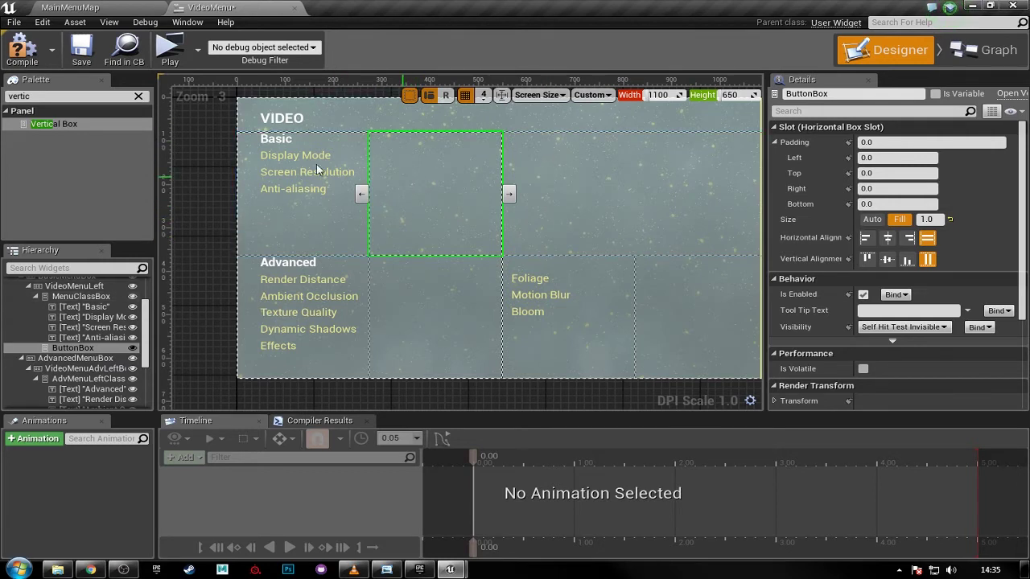
# - Add a ComboBox (String) from the Palette's Input category into ButtonBox
pyautogui.click(138, 95)
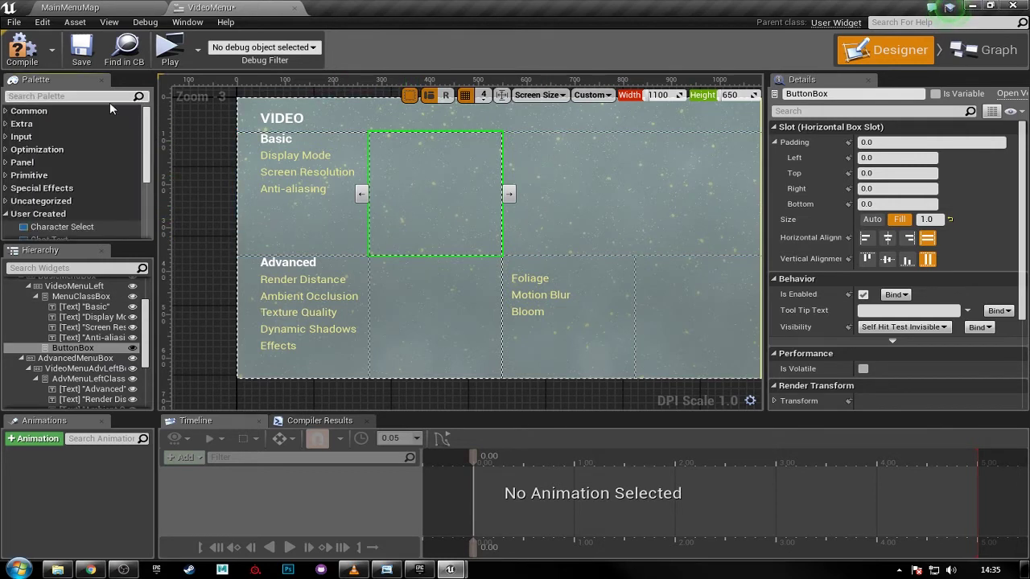
pyautogui.click(6, 137)
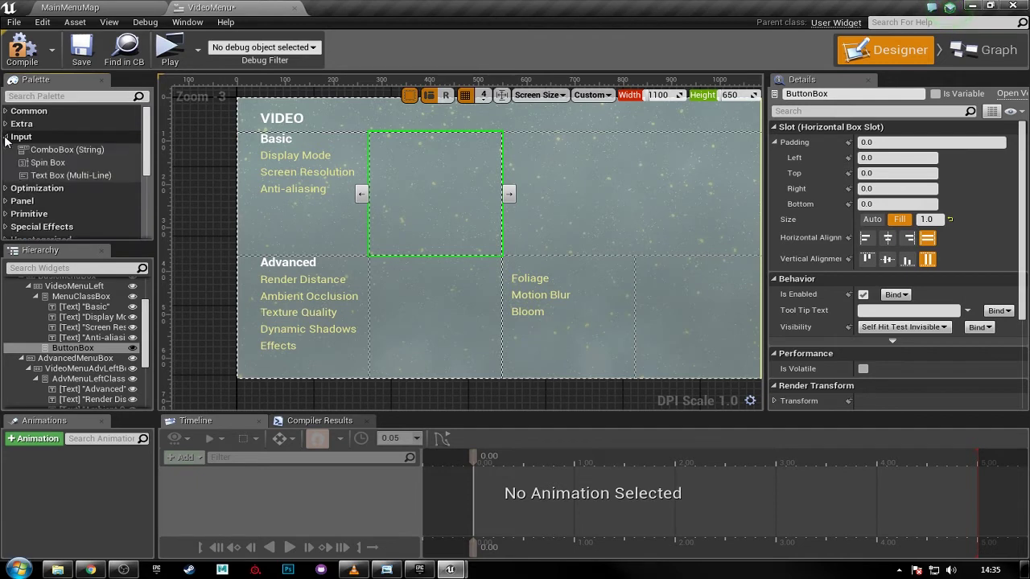
pyautogui.click(51, 150)
pyautogui.moveTo(52, 151); pyautogui.dragTo(78, 364)
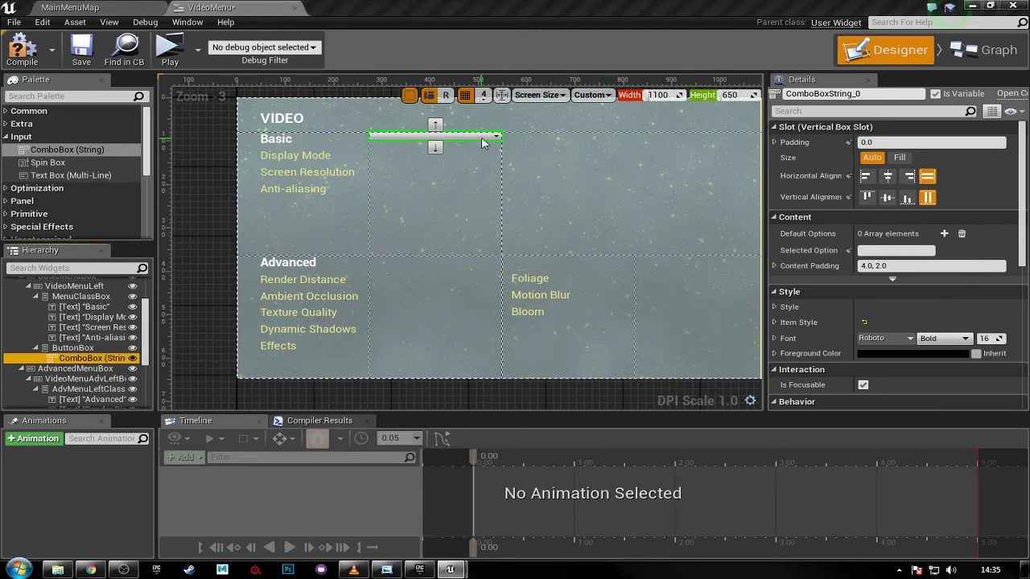
# - Set the combo box padding to Left 50, Top 40, Right 50
pyautogui.click(869, 142)
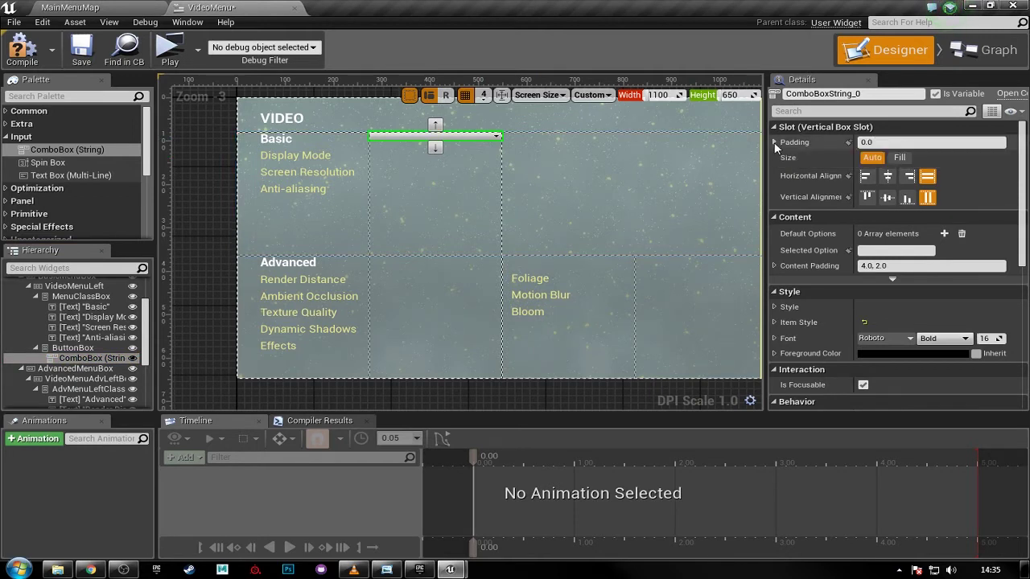
pyautogui.click(774, 142)
pyautogui.click(893, 158)
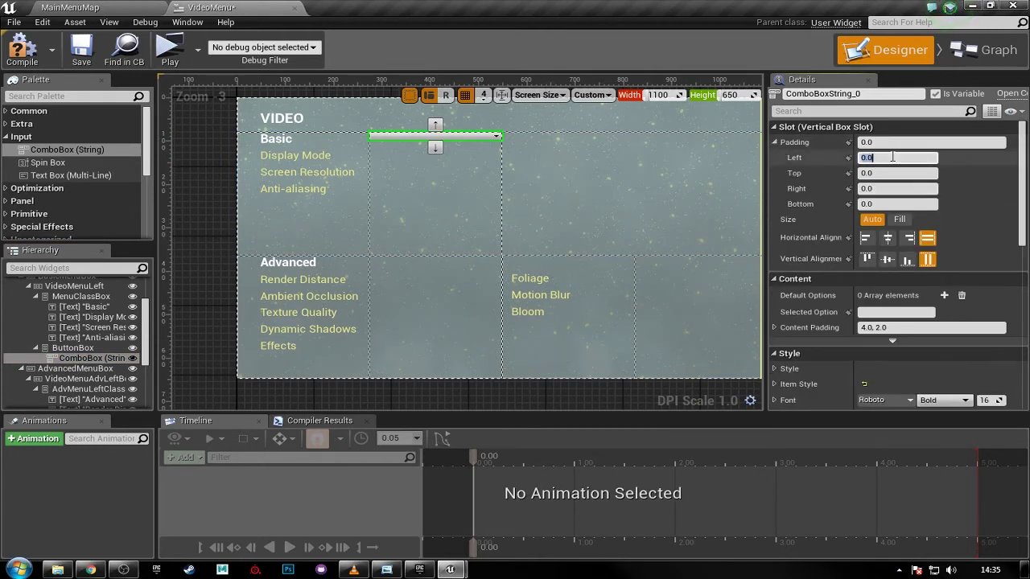
pyautogui.write('50')
pyautogui.press('Tab')
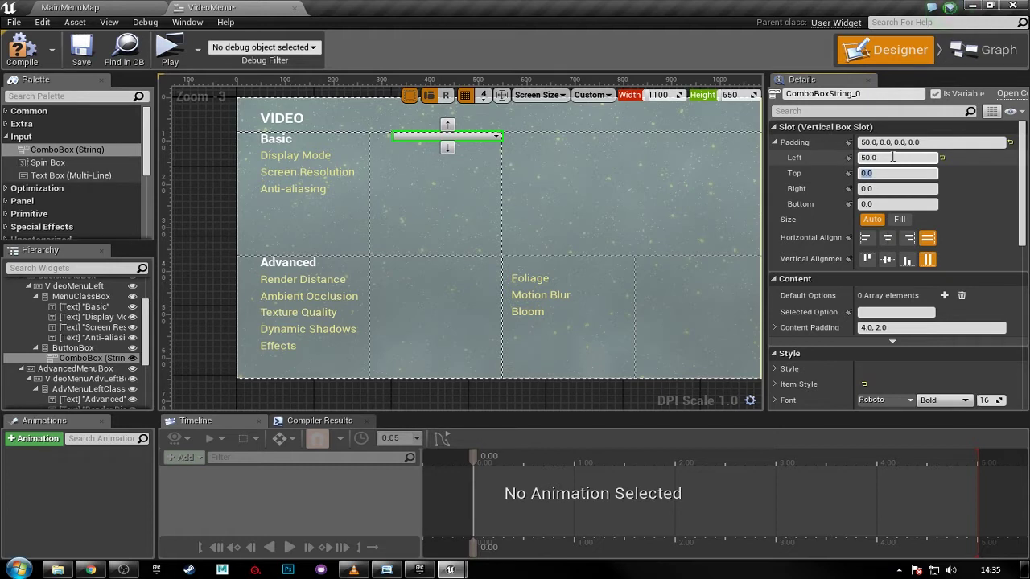
pyautogui.press('Tab')
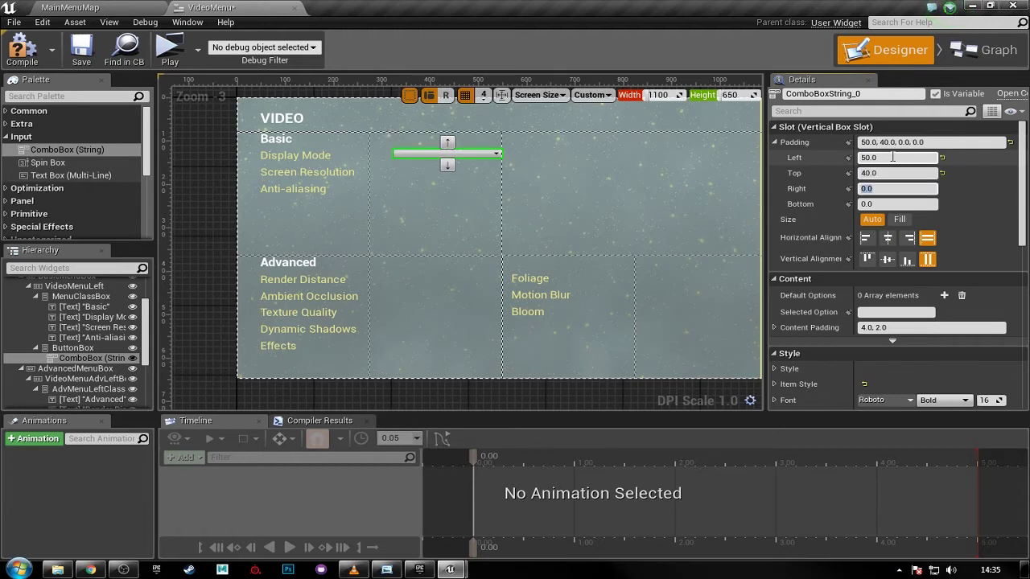
pyautogui.write('50')
pyautogui.press('Return')
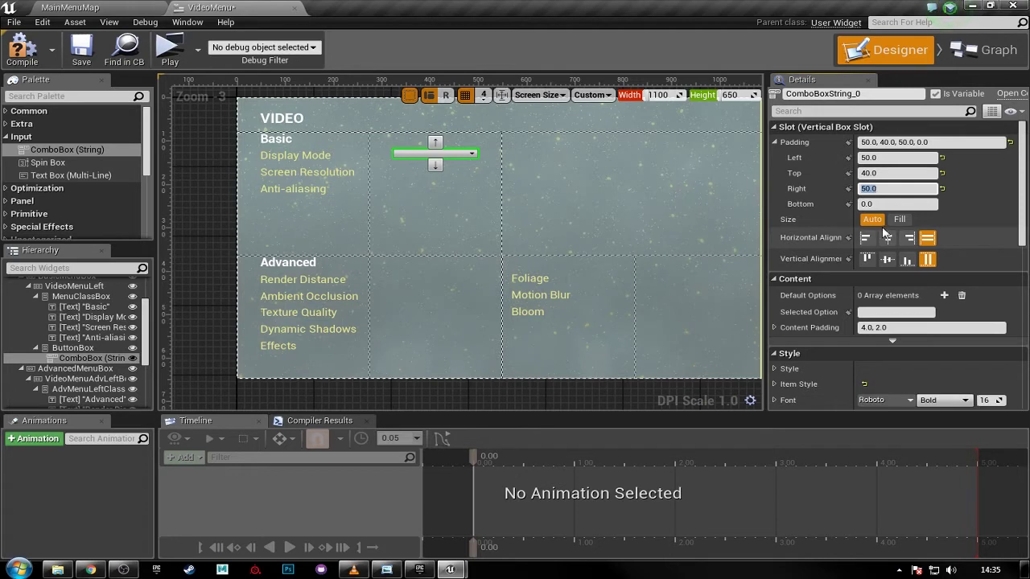
pyautogui.scroll(-1, 968, 260)
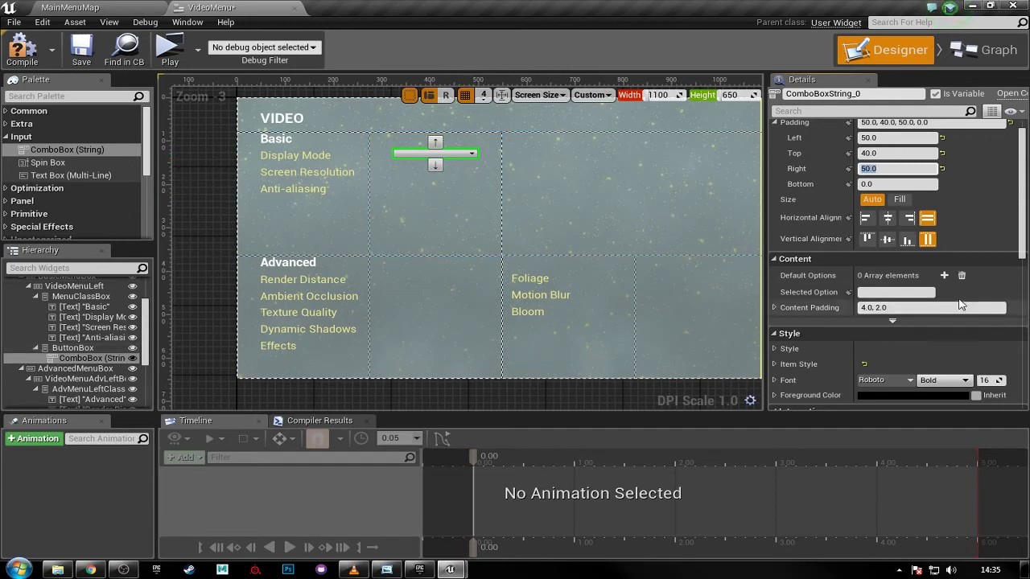
# - Add Default Options Full Screen, Windowed and Borderless to the combo box
pyautogui.click(944, 276)
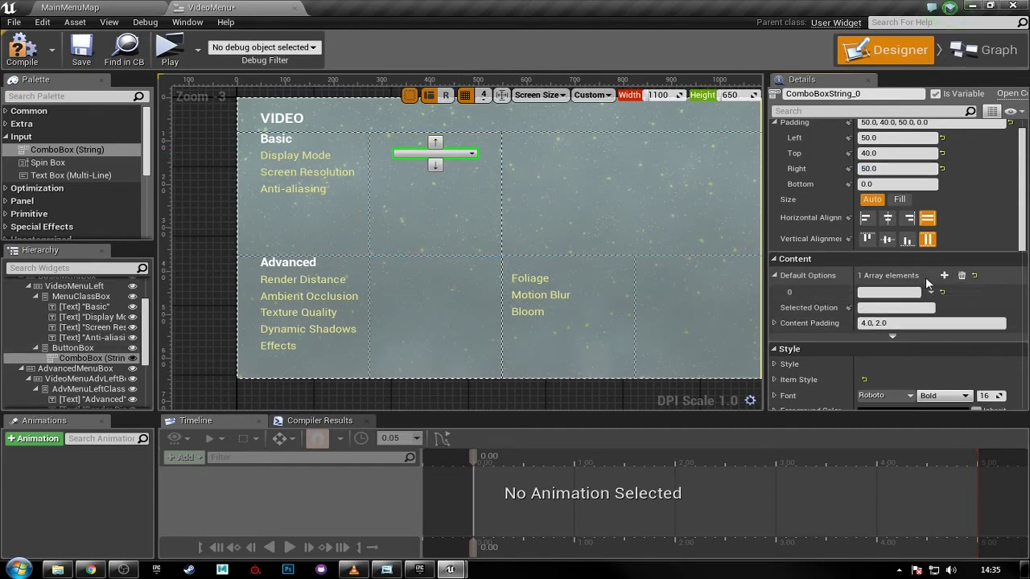
pyautogui.click(944, 275)
pyautogui.click(944, 275)
pyautogui.click(910, 292)
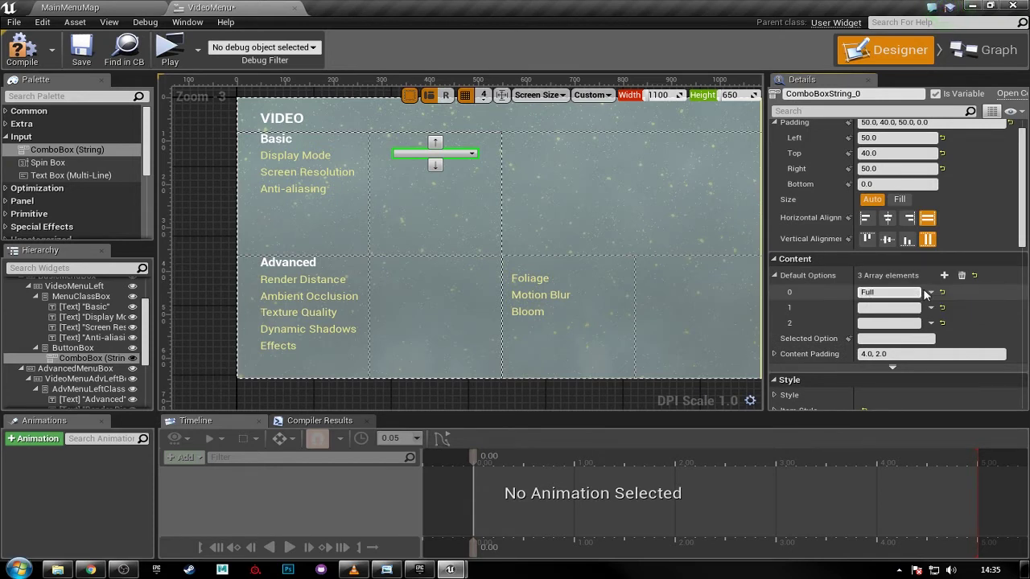
pyautogui.write('Full Screen')
pyautogui.click(893, 308)
pyautogui.write('Windowed')
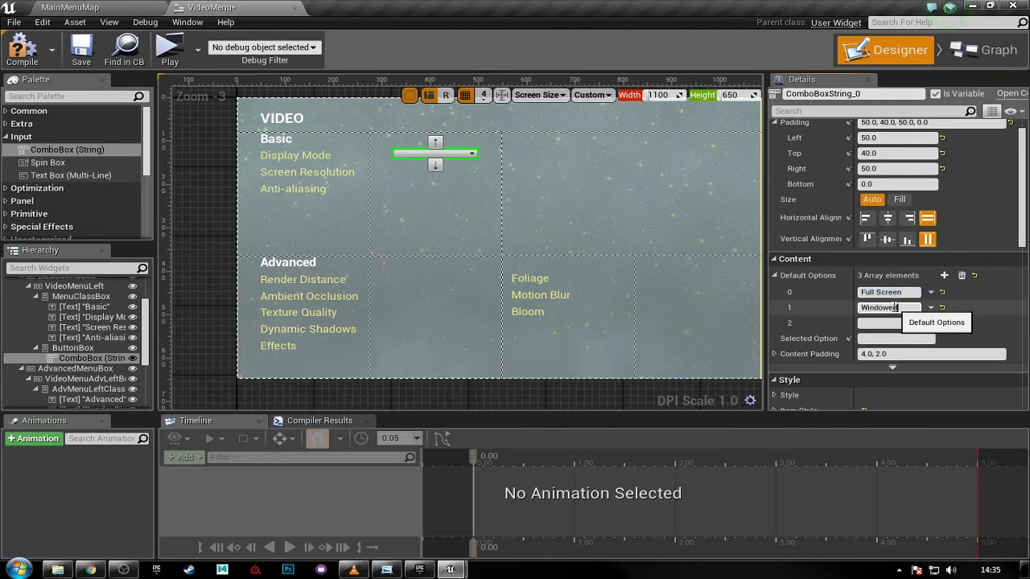
pyautogui.doubleClick(896, 307)
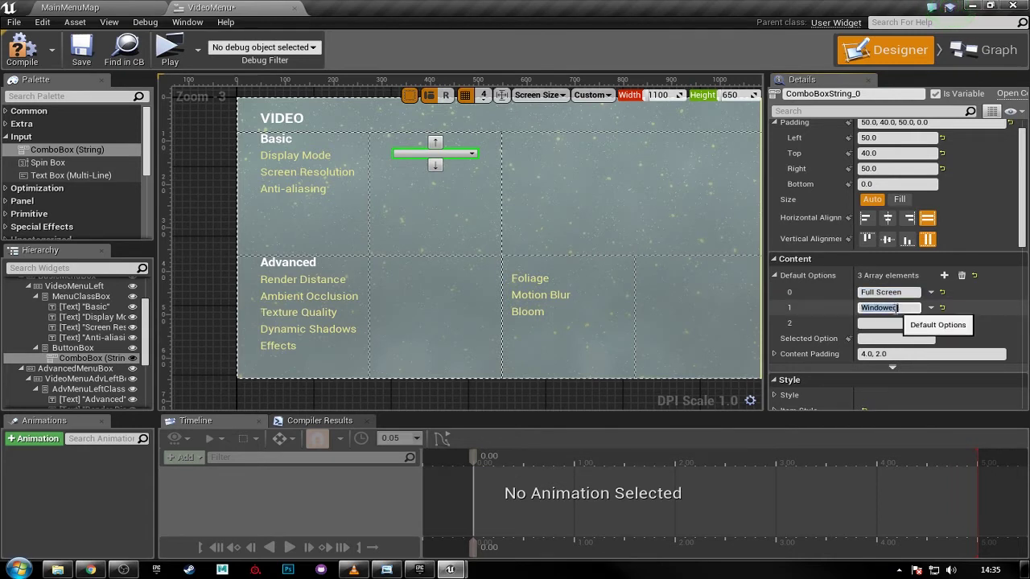
pyautogui.click(892, 323)
pyautogui.write('Borderless')
pyautogui.doubleClick(892, 323)
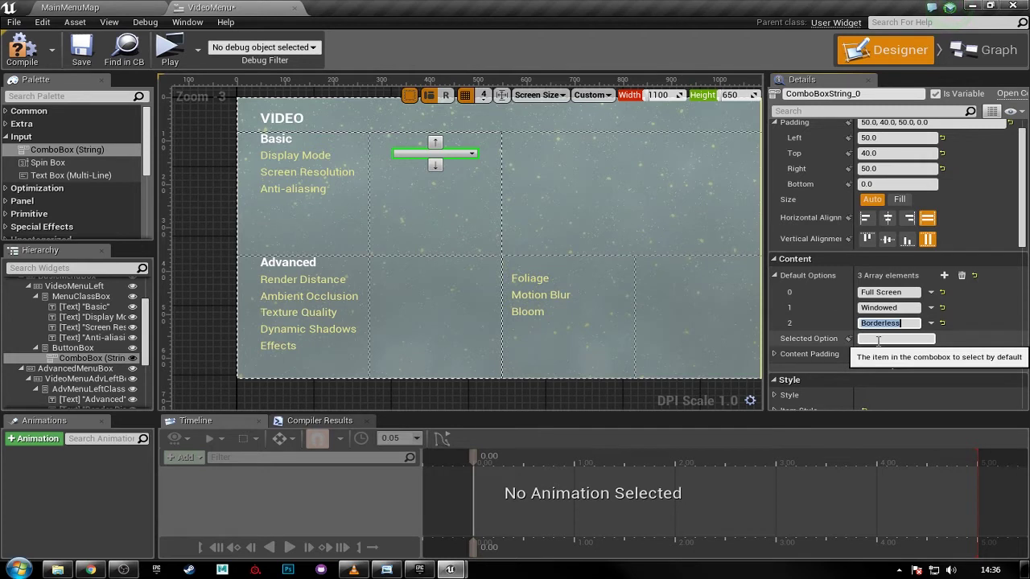
# - Set Selected Option to Full Screen and compile the widget
pyautogui.click(862, 339)
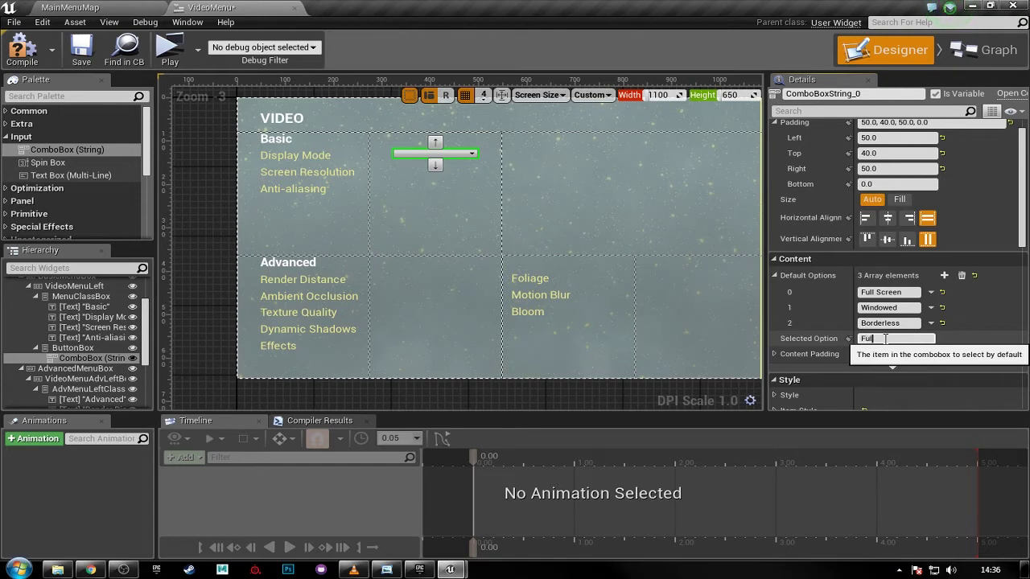
pyautogui.write('Full Screen')
pyautogui.press('Return')
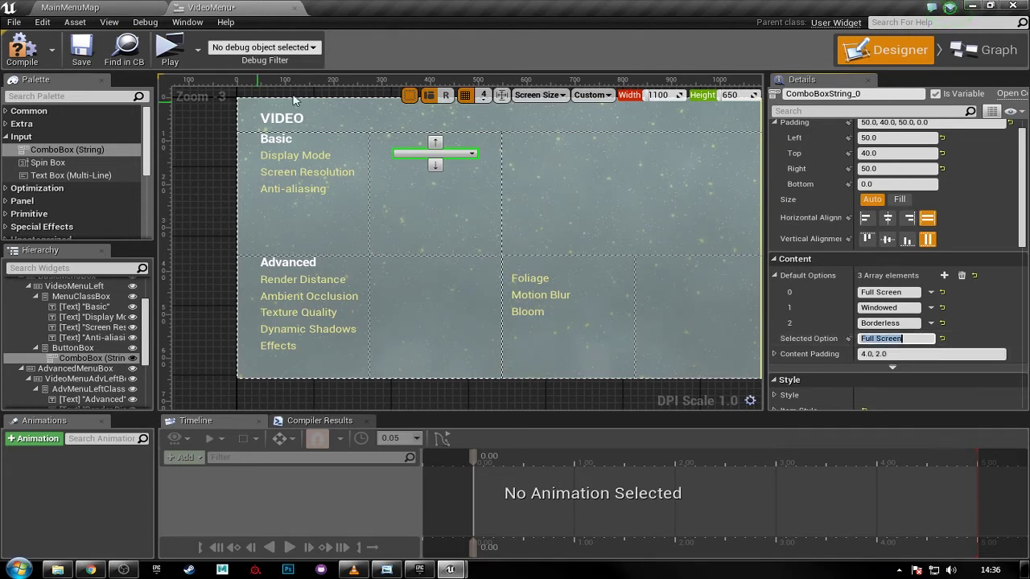
pyautogui.click(24, 52)
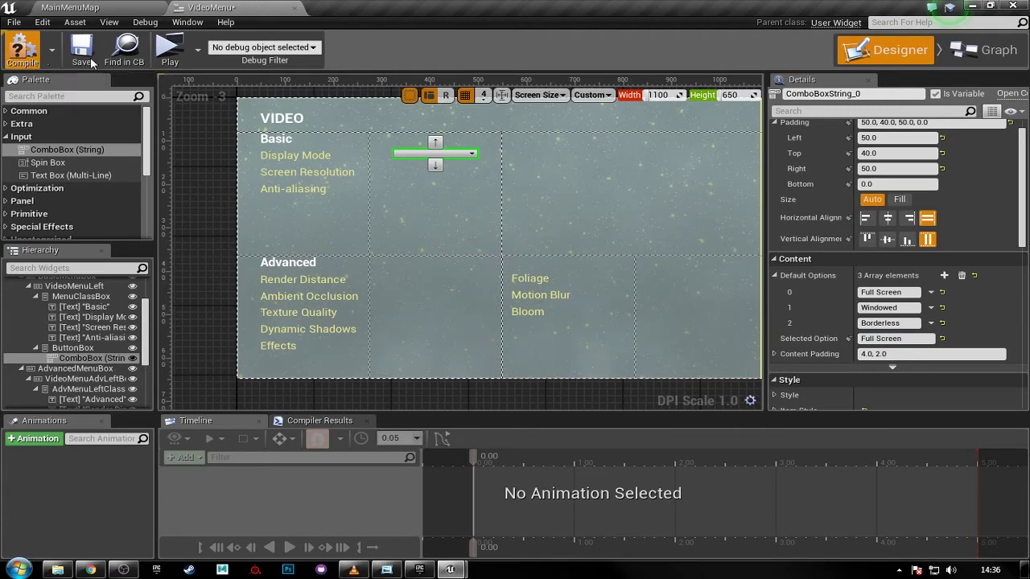
pyautogui.click(178, 50)
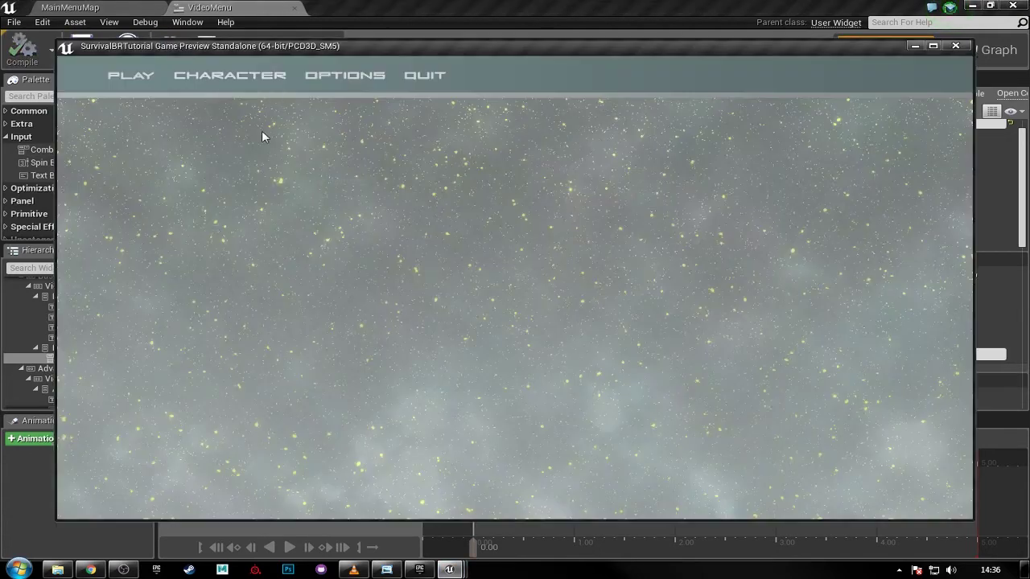
pyautogui.click(344, 74)
pyautogui.click(504, 211)
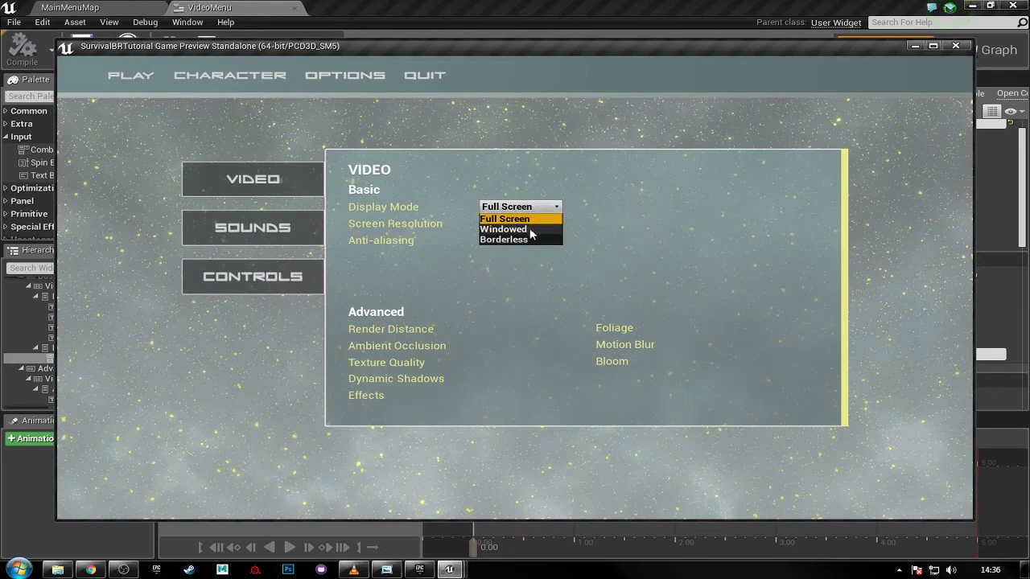
pyautogui.click(547, 209)
pyautogui.click(547, 209)
pyautogui.click(533, 229)
pyautogui.click(533, 209)
pyautogui.click(534, 244)
pyautogui.click(534, 208)
pyautogui.click(531, 220)
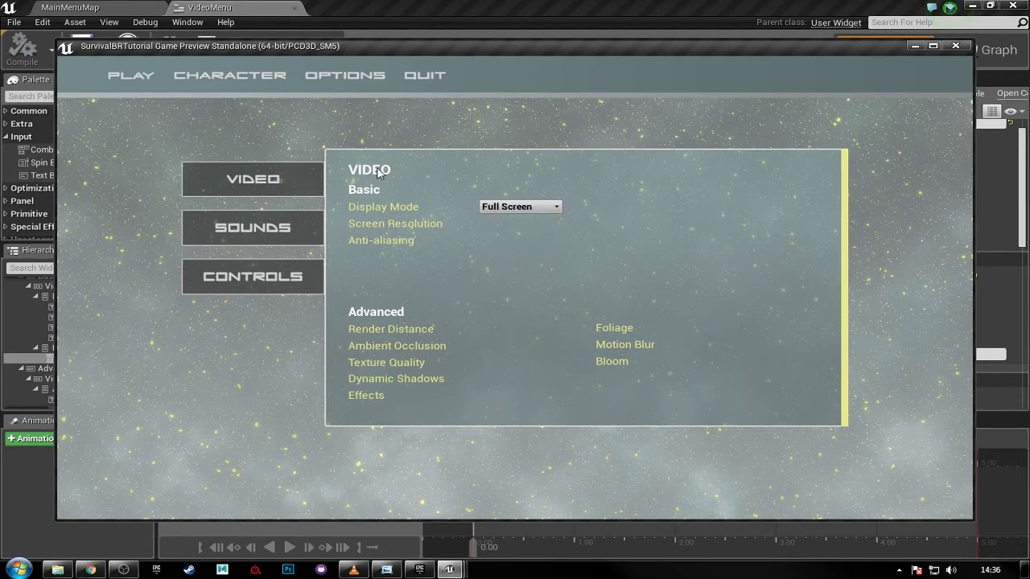
pyautogui.click(416, 77)
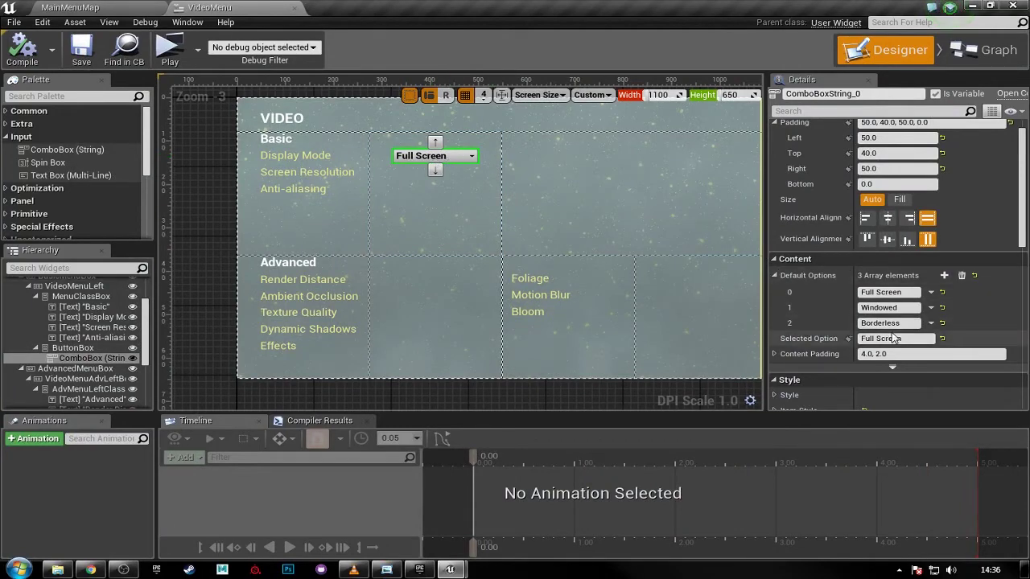
# - Expand Style > Combo Button Style > Button Style > Normal in the combo box Details
pyautogui.scroll(-1, 849, 314)
pyautogui.scroll(-3, 848, 313)
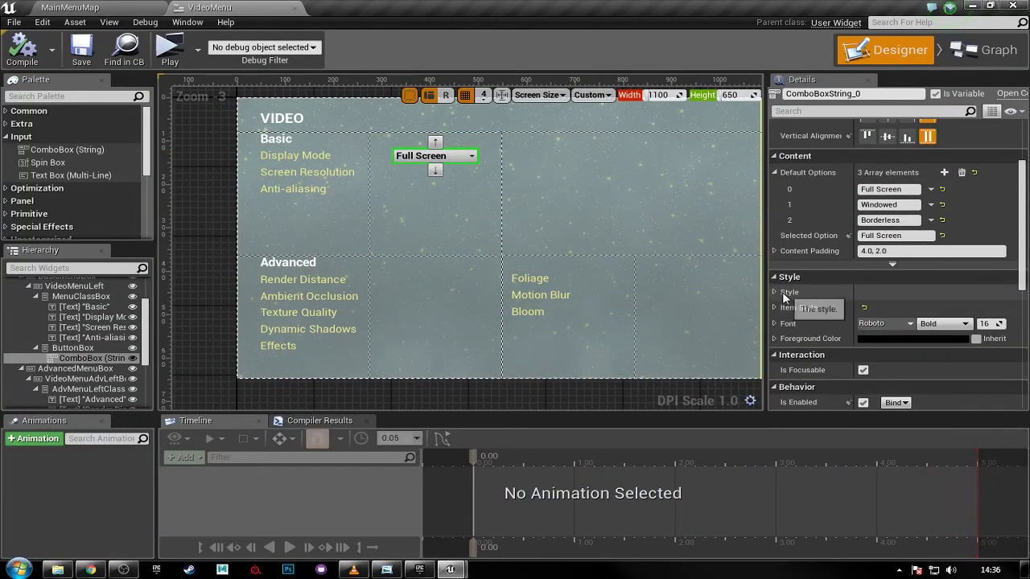
pyautogui.click(773, 292)
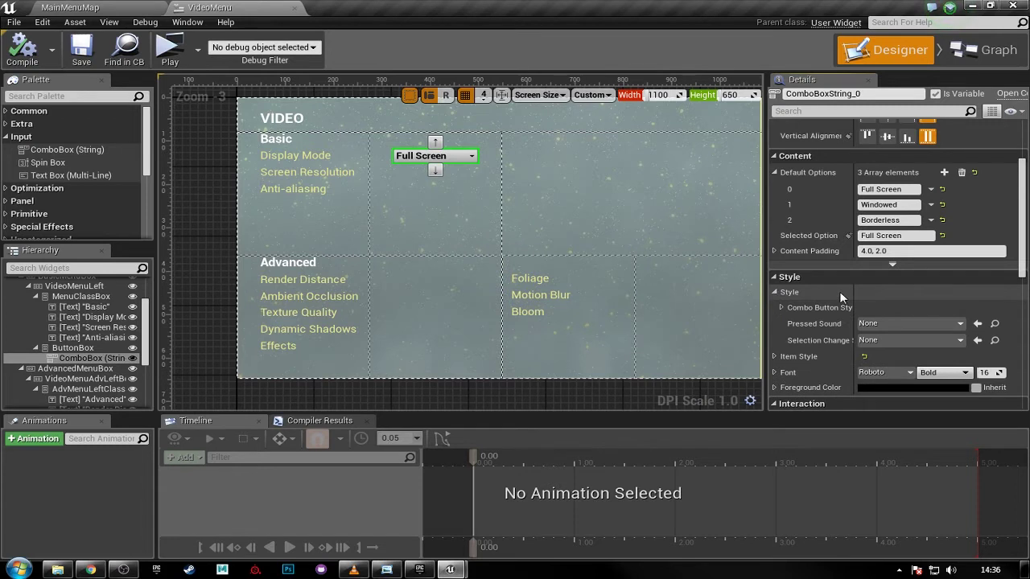
pyautogui.click(781, 307)
pyautogui.scroll(-1, 822, 314)
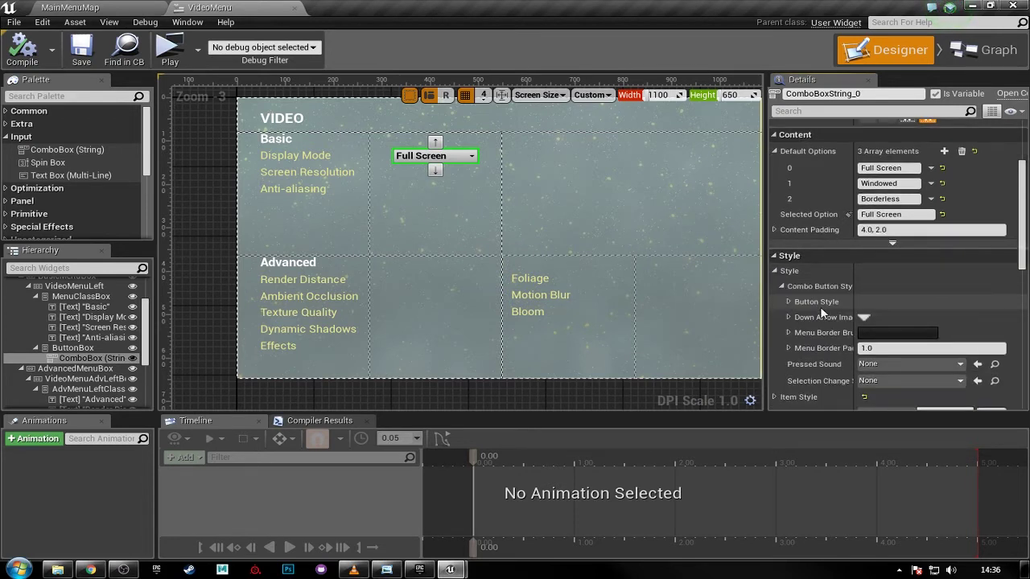
pyautogui.click(796, 307)
pyautogui.scroll(-1, 804, 314)
pyautogui.scroll(-2, 805, 315)
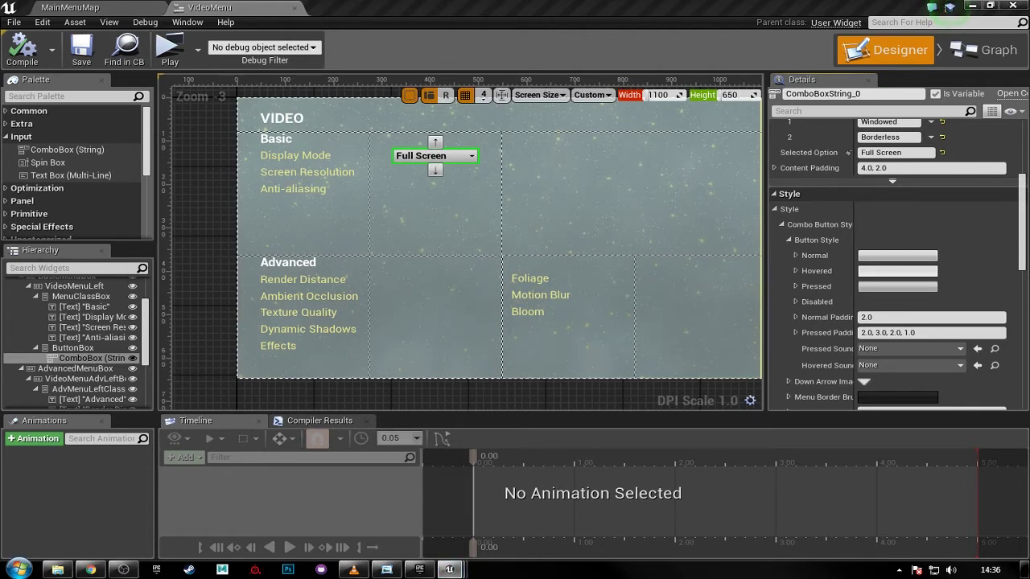
pyautogui.click(796, 255)
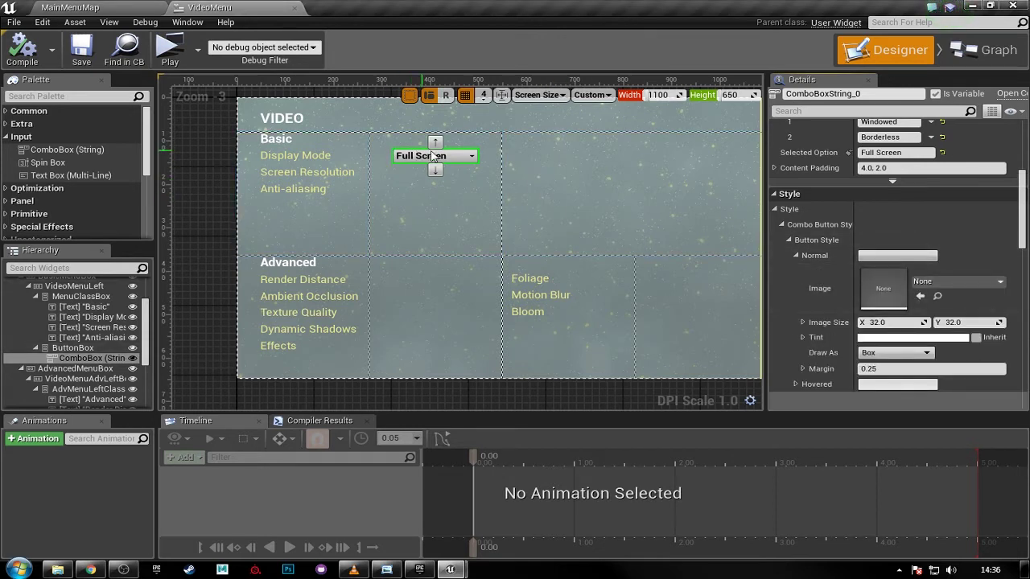
pyautogui.scroll(-1, 834, 318)
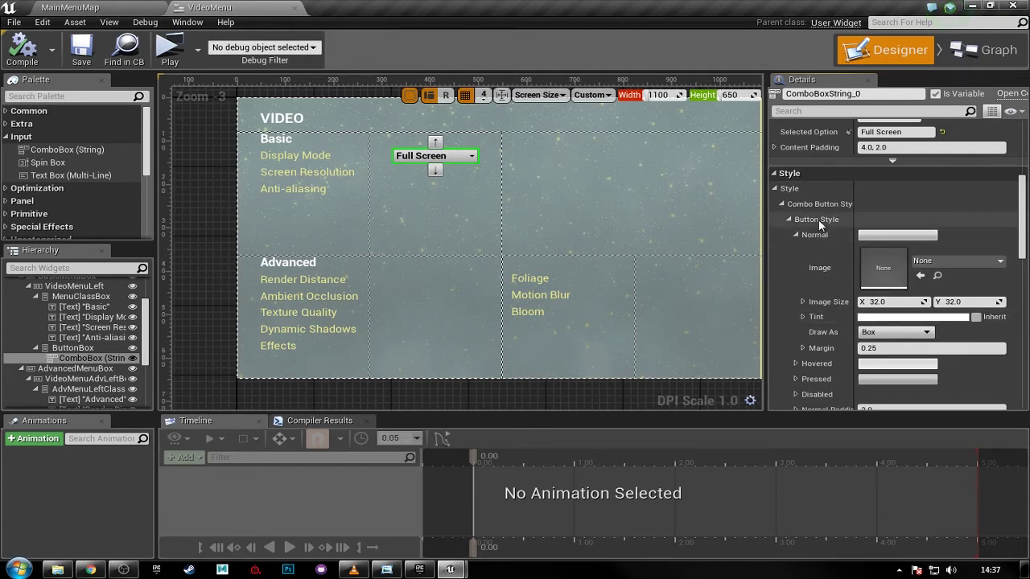
# - Set the Normal state Tint alpha to 0 in the Color Picker
pyautogui.click(893, 317)
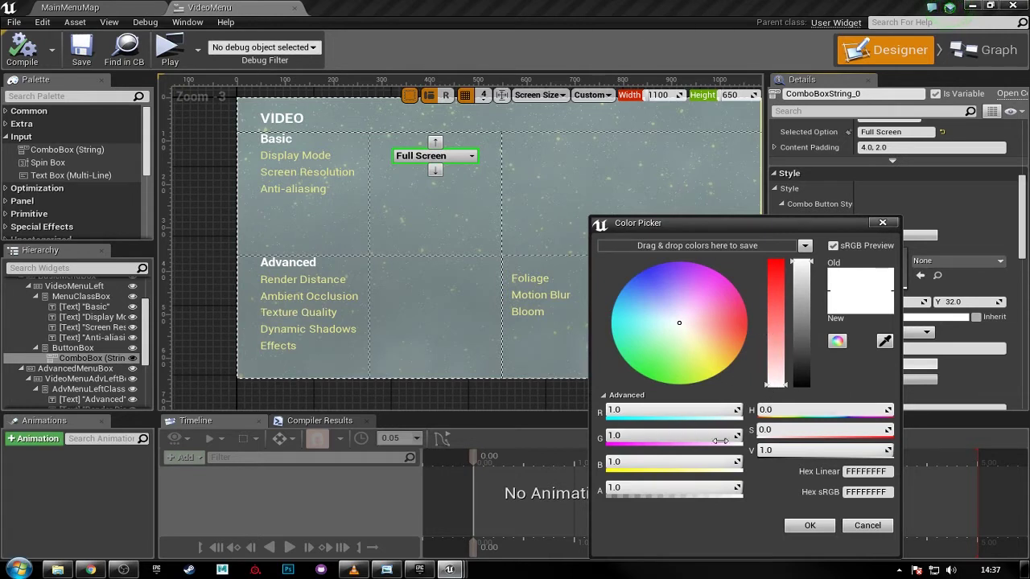
pyautogui.click(681, 486)
pyautogui.write('0')
pyautogui.press('Return')
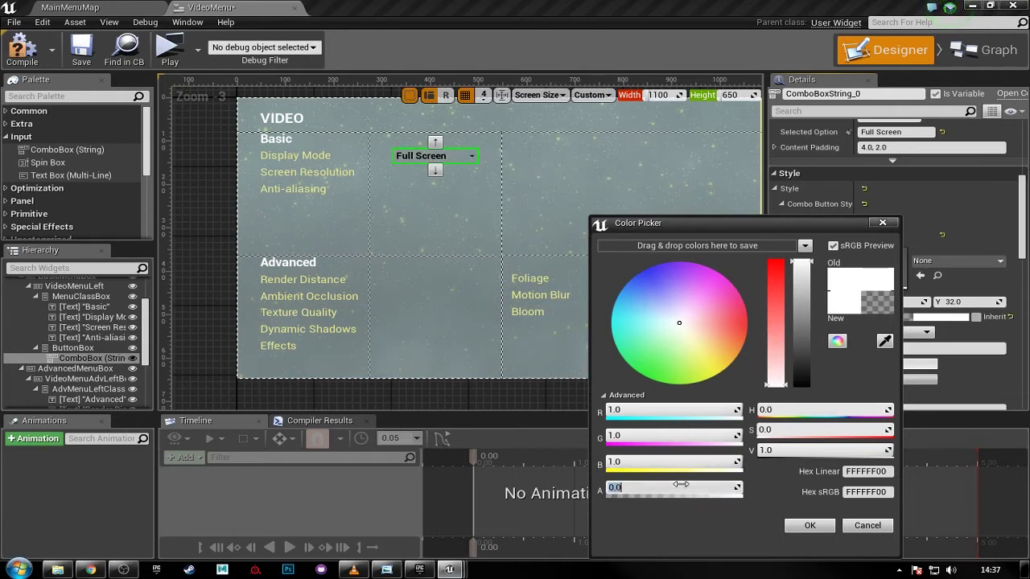
pyautogui.click(809, 525)
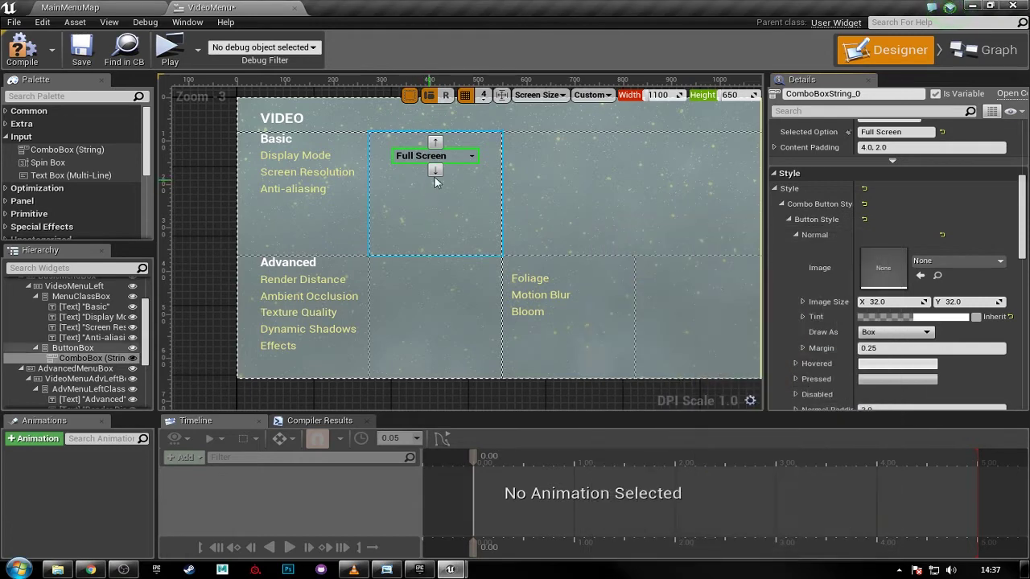
# - Set the Hovered state button Tint alpha to 0
pyautogui.click(795, 234)
pyautogui.click(796, 251)
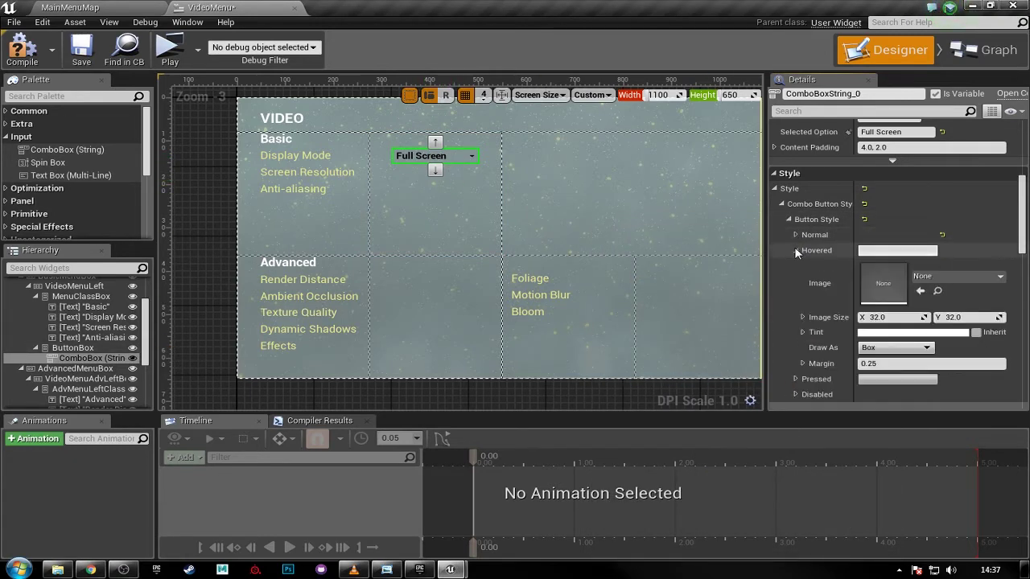
pyautogui.click(889, 332)
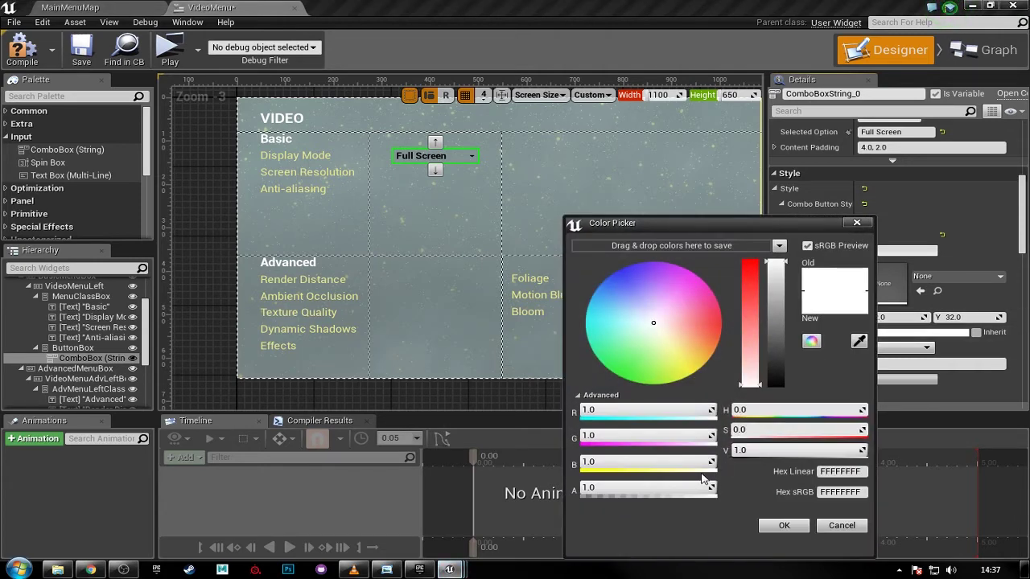
pyautogui.click(674, 488)
pyautogui.write('0')
pyautogui.press('Return')
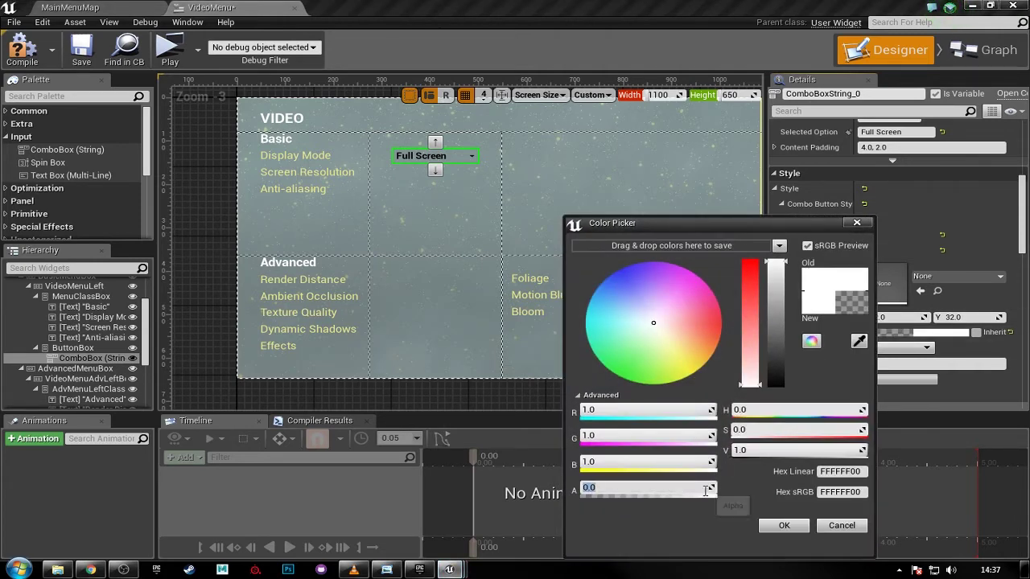
pyautogui.click(783, 525)
# - Set the Pressed state button Tint alpha to 0
pyautogui.click(795, 250)
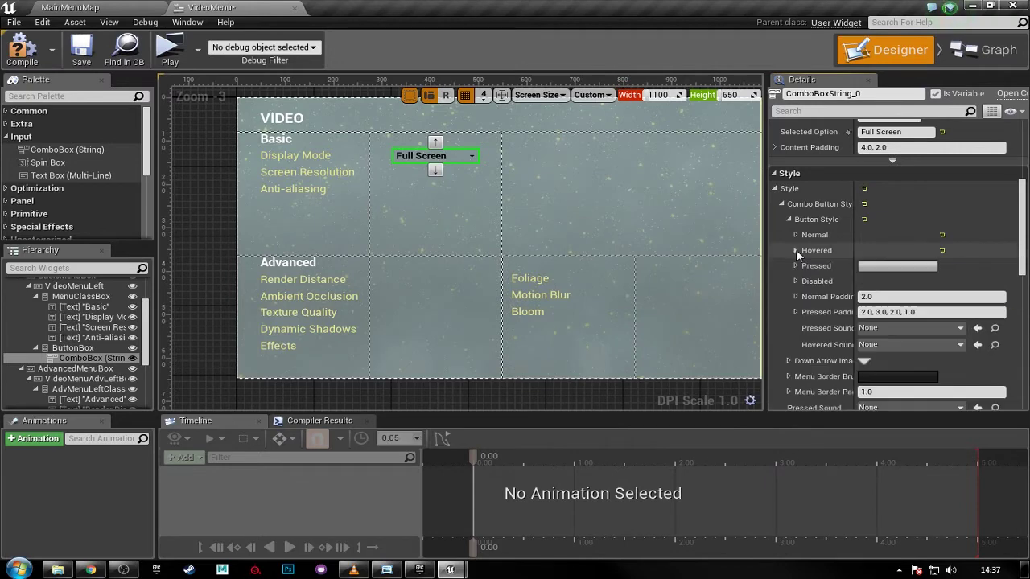
pyautogui.click(795, 264)
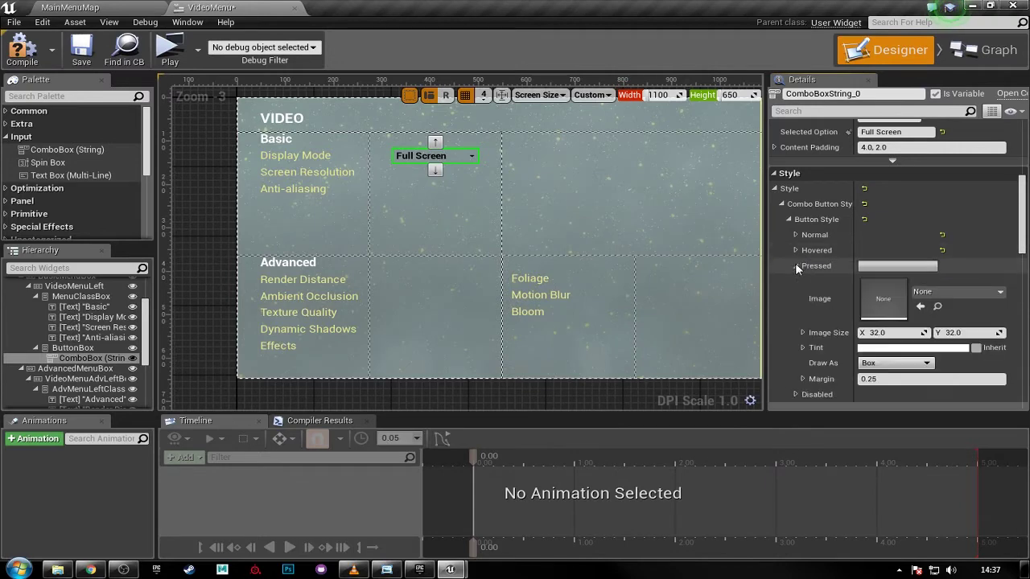
pyautogui.click(882, 350)
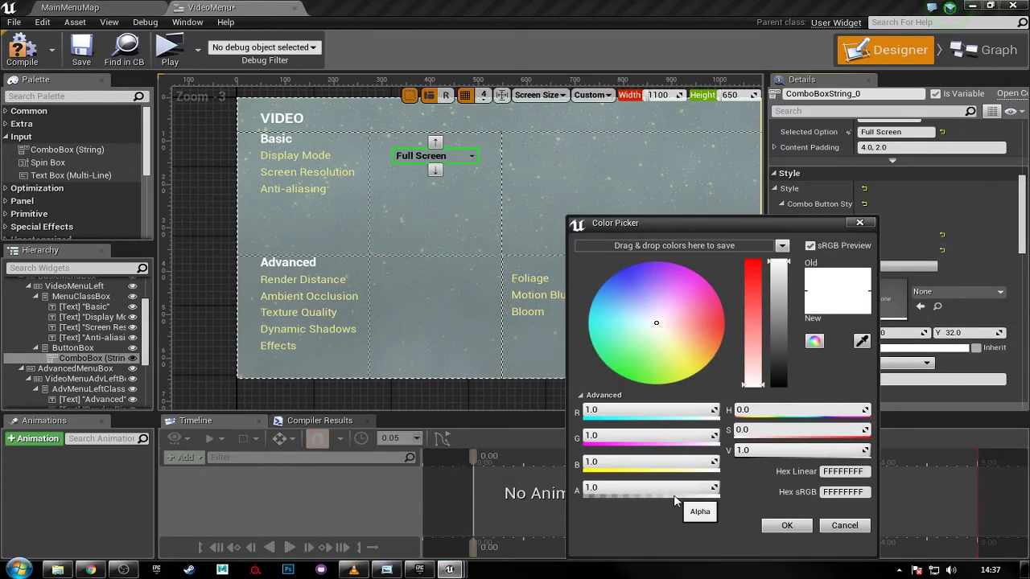
pyautogui.moveTo(673, 488); pyautogui.dragTo(588, 489)
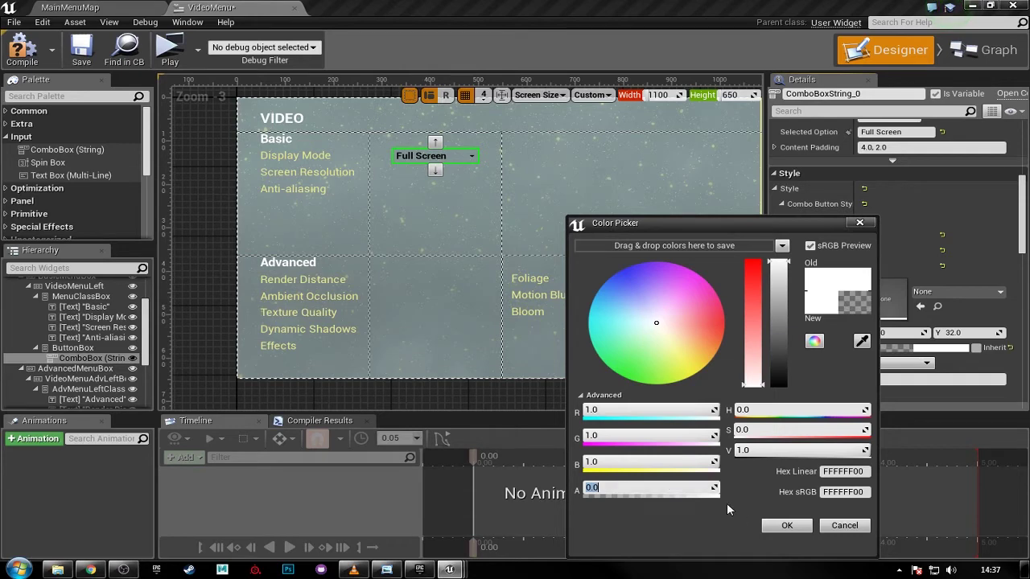
pyautogui.click(782, 525)
pyautogui.click(796, 265)
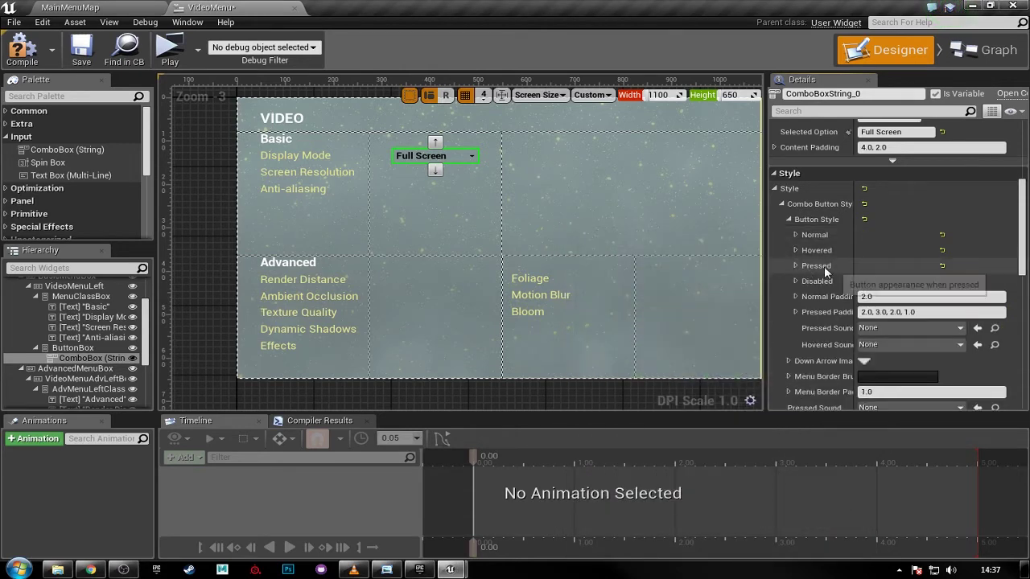
# - Set the Down Arrow Image Tint alpha to 0
pyautogui.scroll(-2, 822, 329)
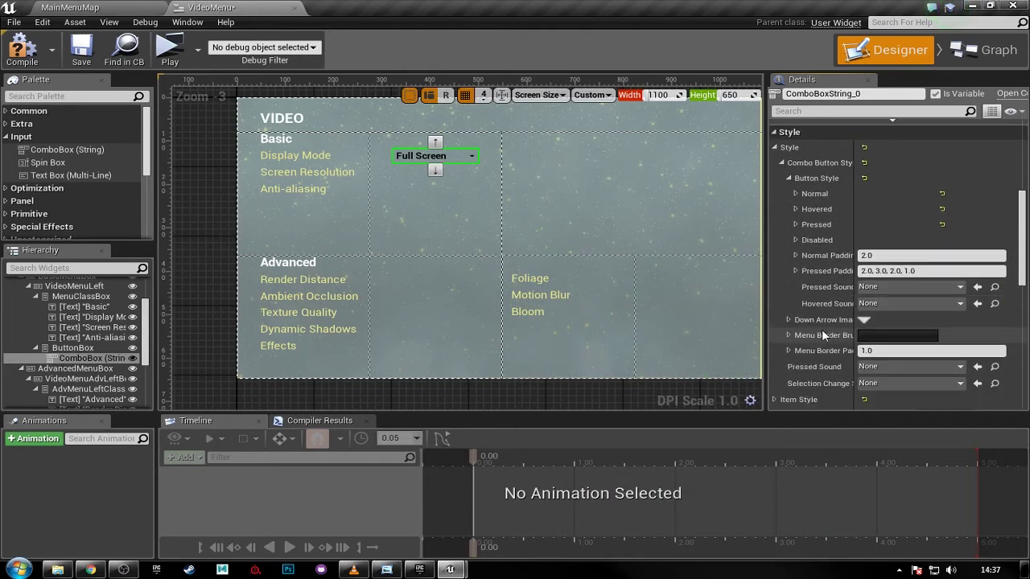
pyautogui.click(788, 320)
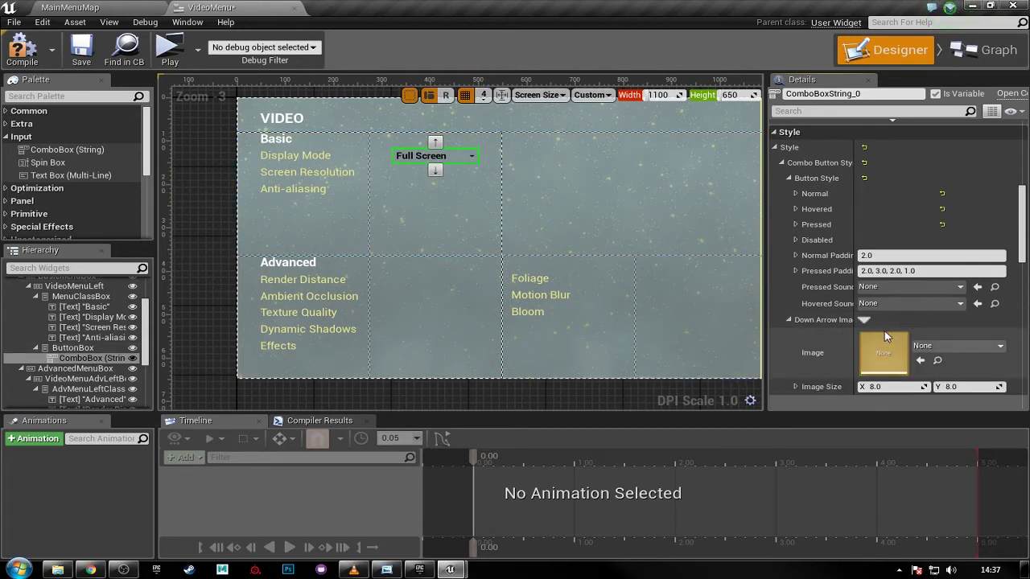
pyautogui.scroll(-3, 884, 338)
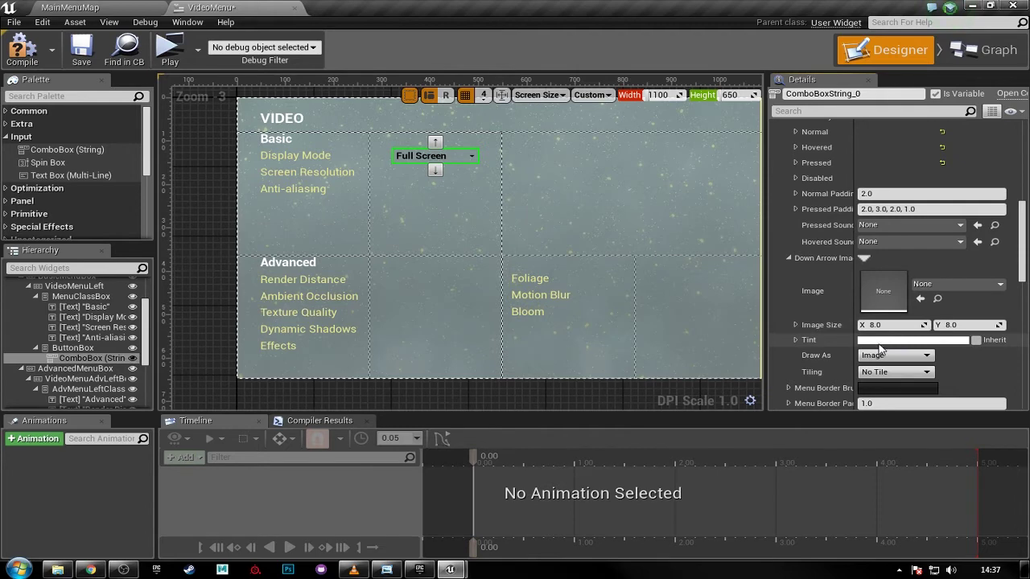
pyautogui.click(883, 342)
pyautogui.click(649, 488)
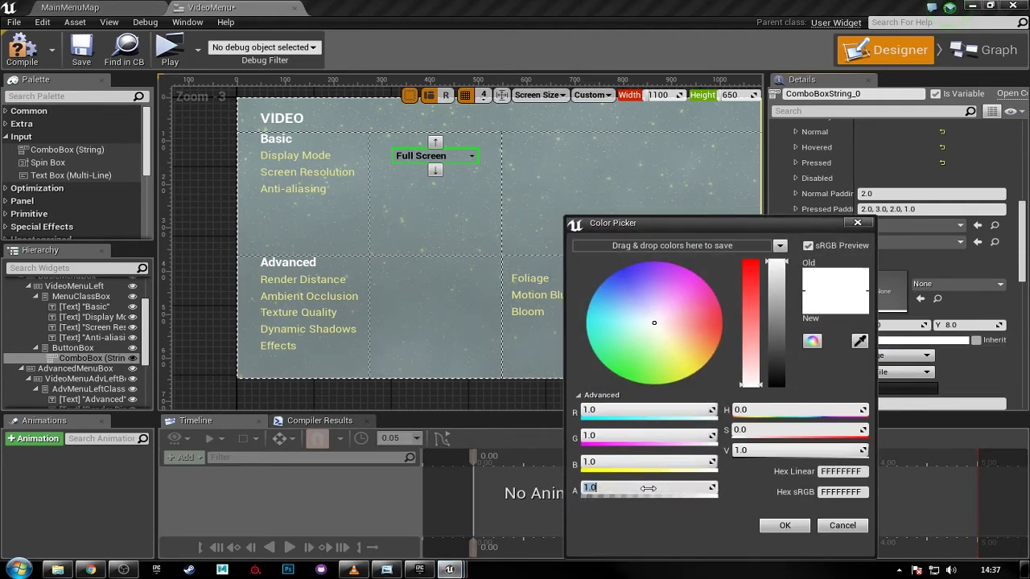
pyautogui.write('0')
pyautogui.press('Return')
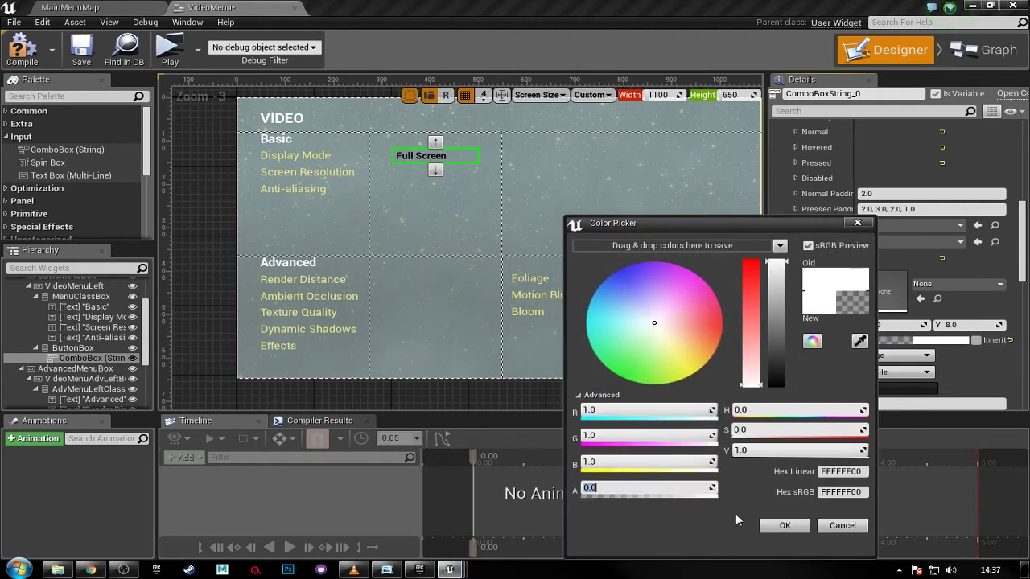
pyautogui.click(783, 524)
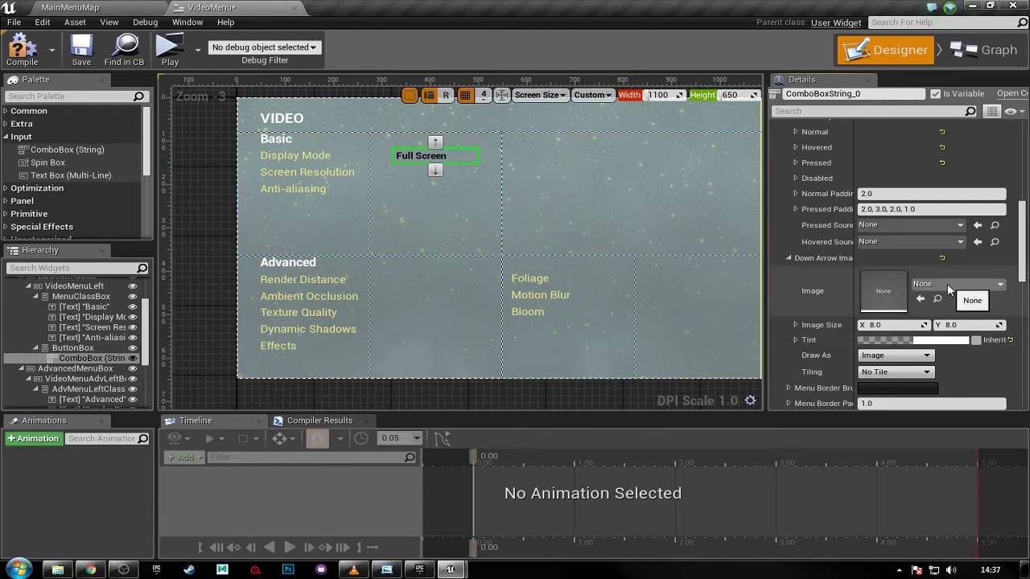
pyautogui.click(788, 257)
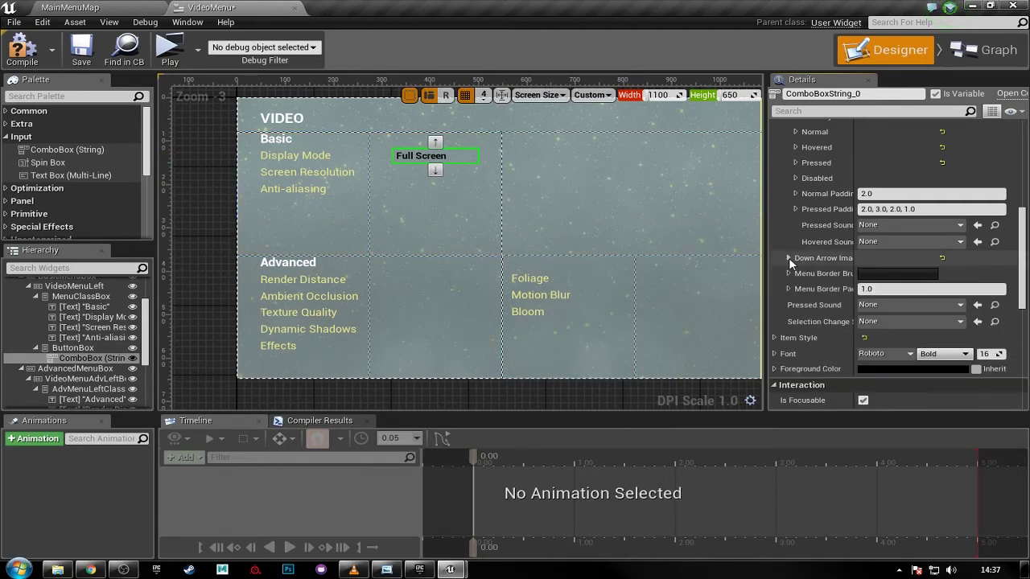
# - Inspect the Menu Border Brush Tint, closing the Color Picker unchanged
pyautogui.scroll(-1, 808, 266)
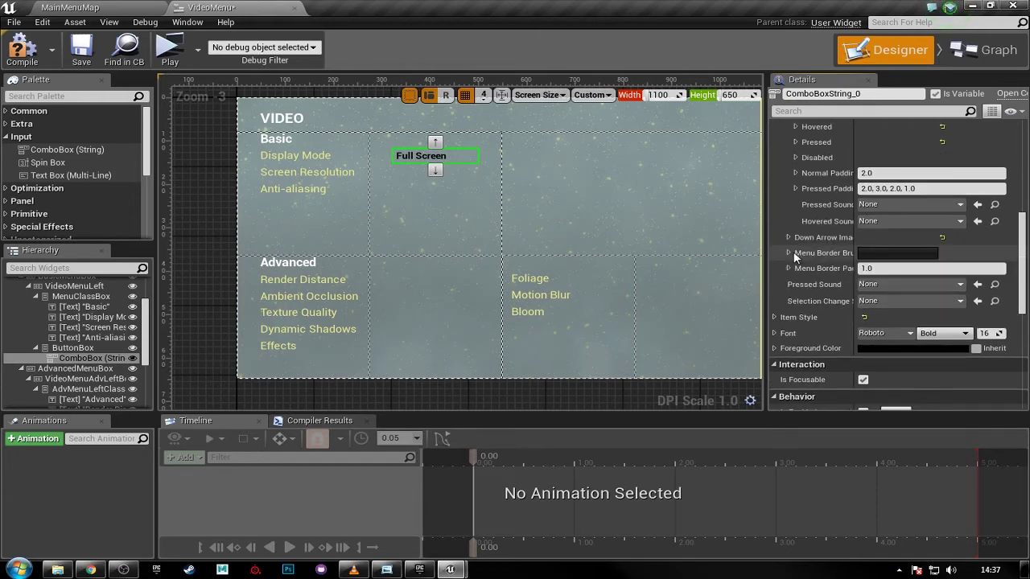
pyautogui.click(788, 254)
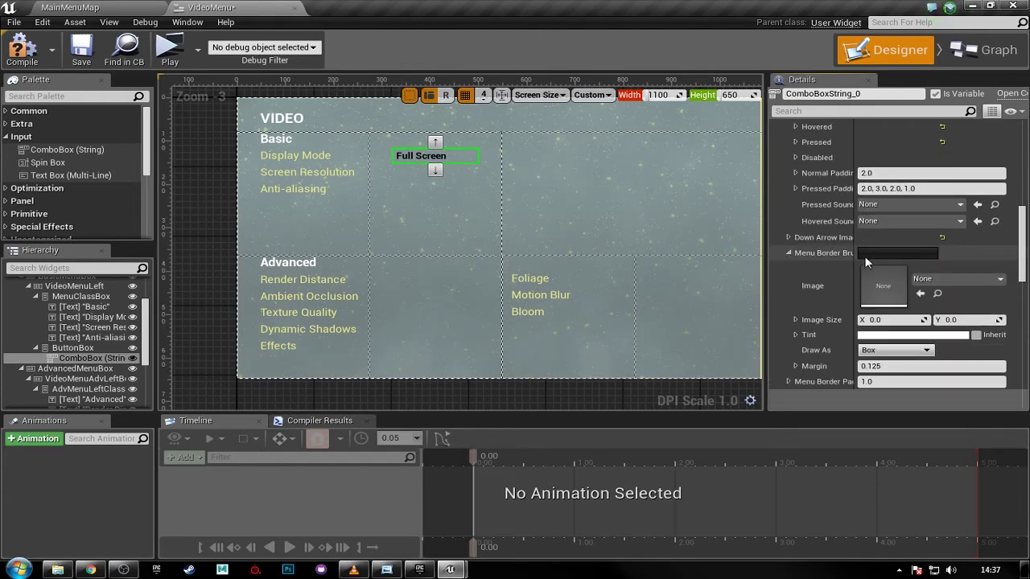
pyautogui.click(875, 336)
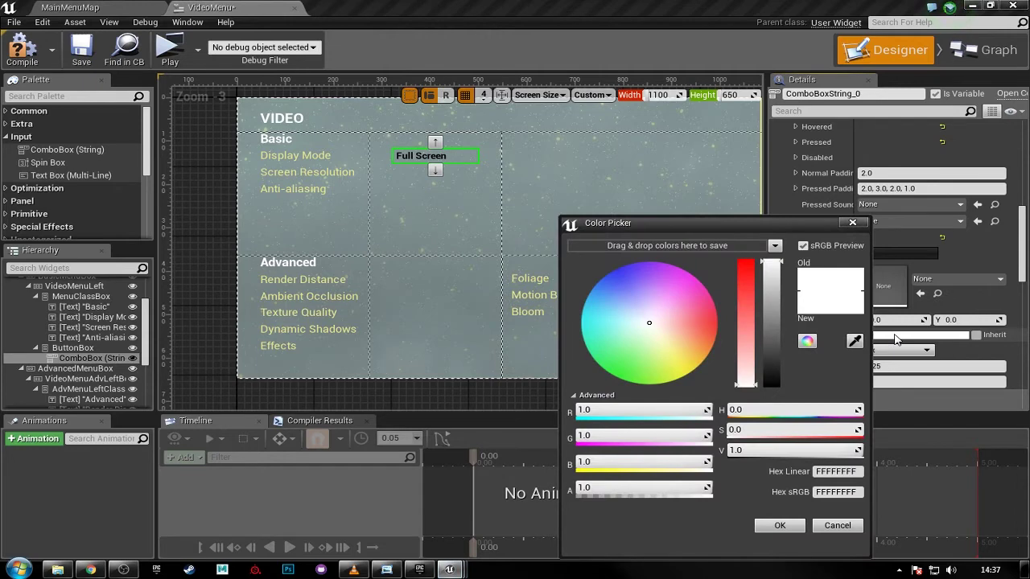
pyautogui.click(909, 338)
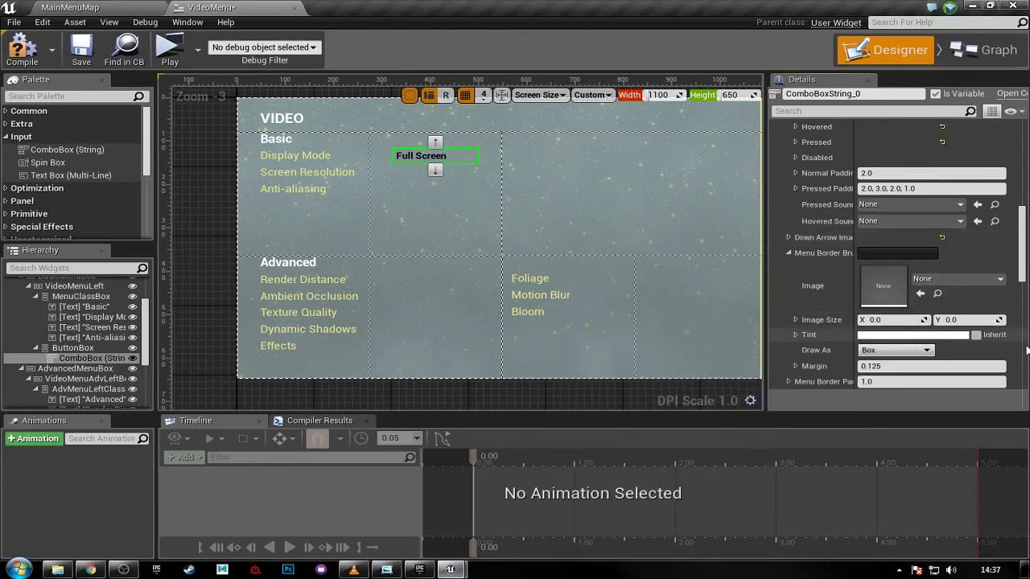
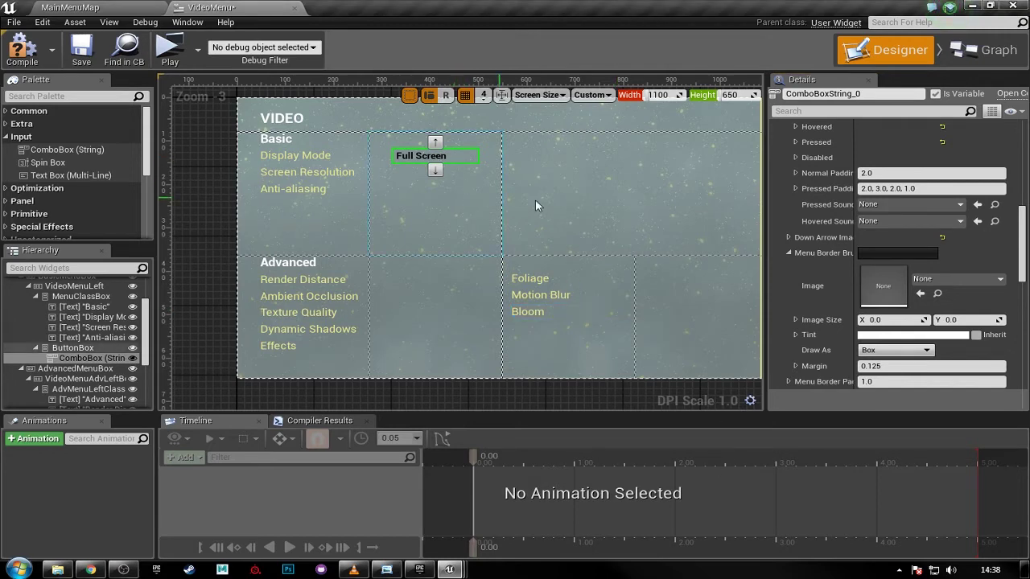
# - Preview the game and inspect the Display Mode list on the options screen, keeping Full Screen
pyautogui.click(169, 50)
pyautogui.click(345, 75)
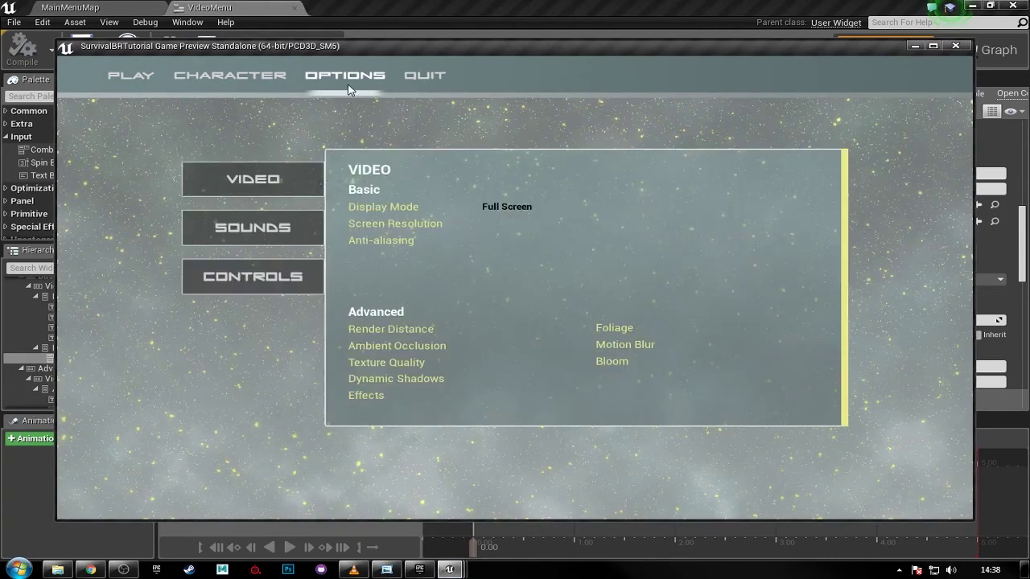
pyautogui.click(513, 207)
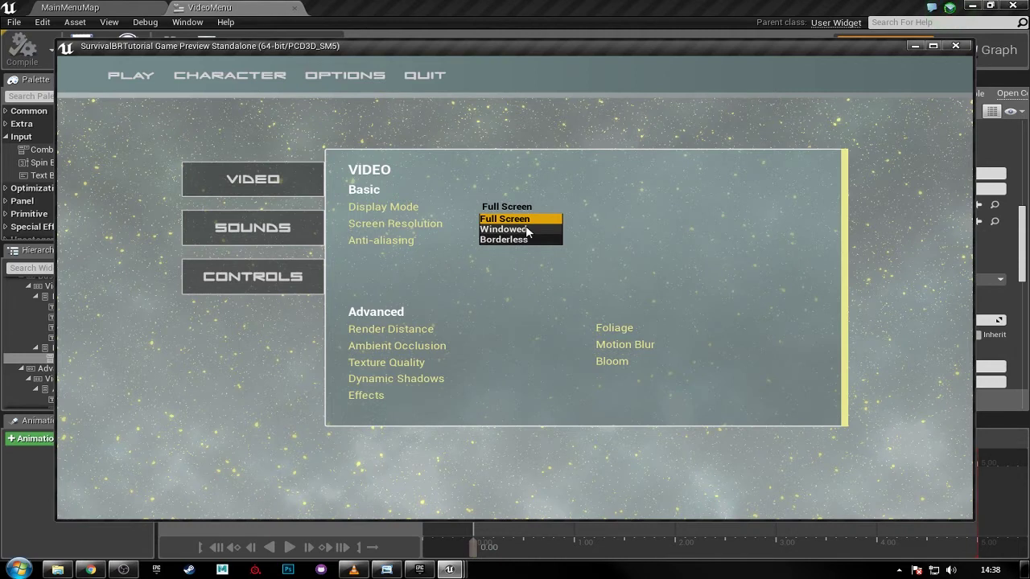
pyautogui.click(517, 258)
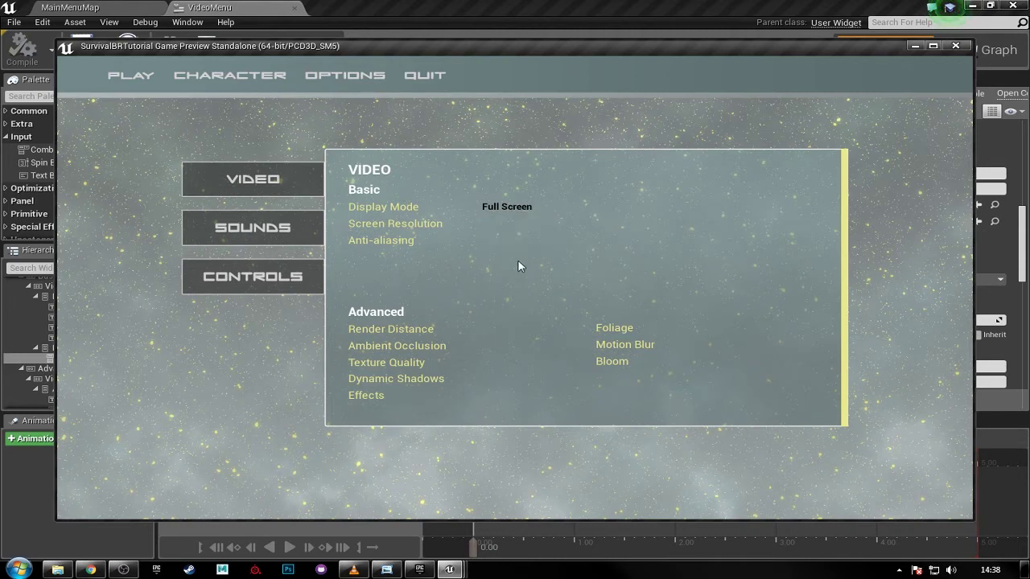
pyautogui.click(494, 208)
pyautogui.click(494, 215)
pyautogui.click(427, 93)
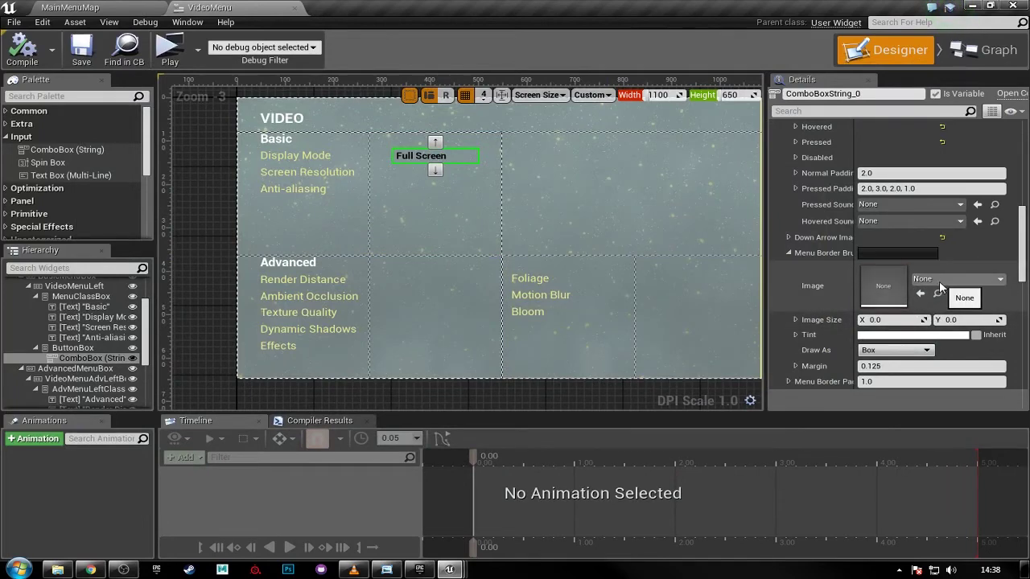
# - Tint the dropdown menu border grey-blue 819293B3 with alpha 0.7
pyautogui.click(919, 335)
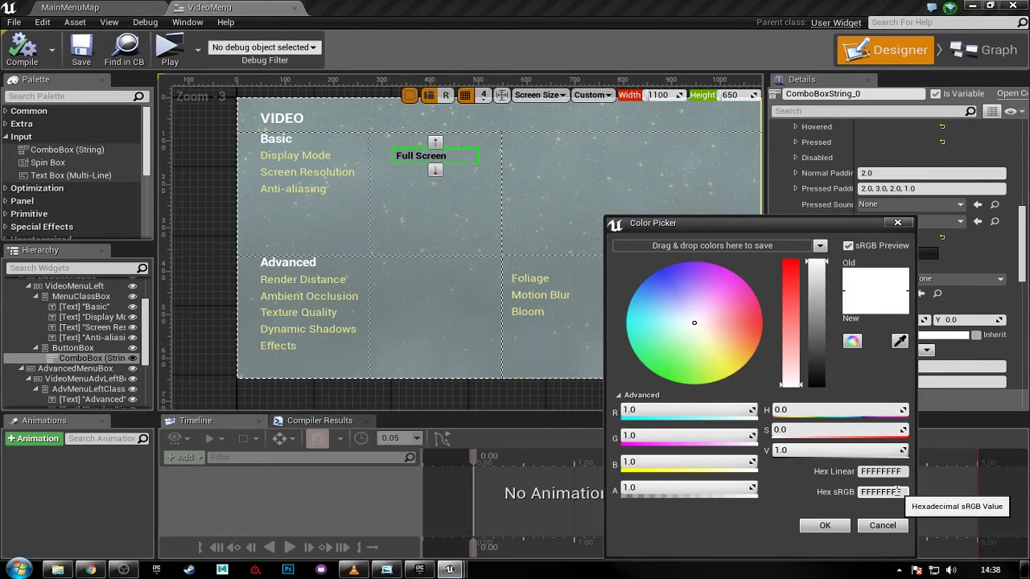
pyautogui.click(871, 491)
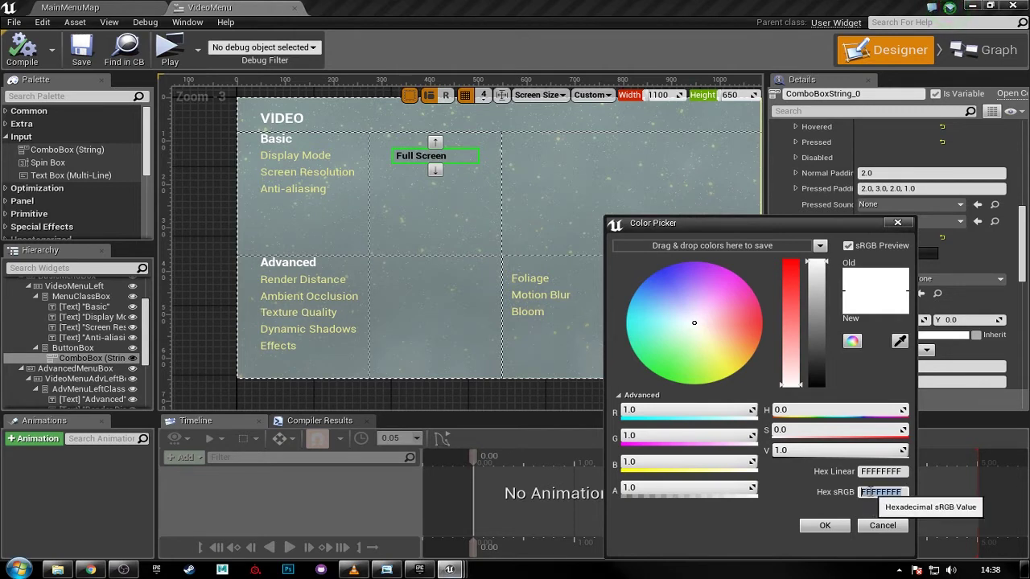
pyautogui.write('819293B3')
pyautogui.press('Return')
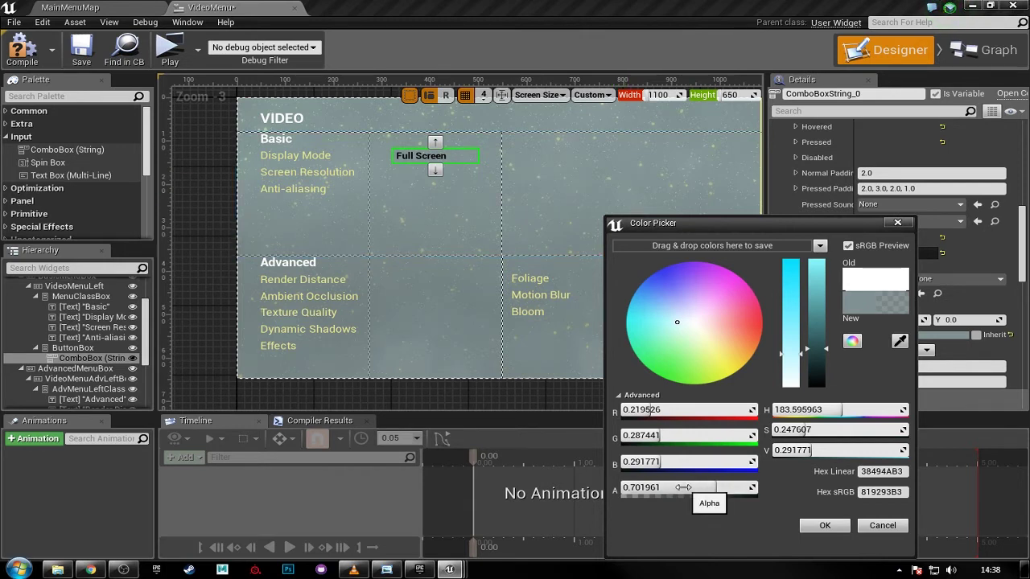
pyautogui.click(682, 487)
pyautogui.write('0.7')
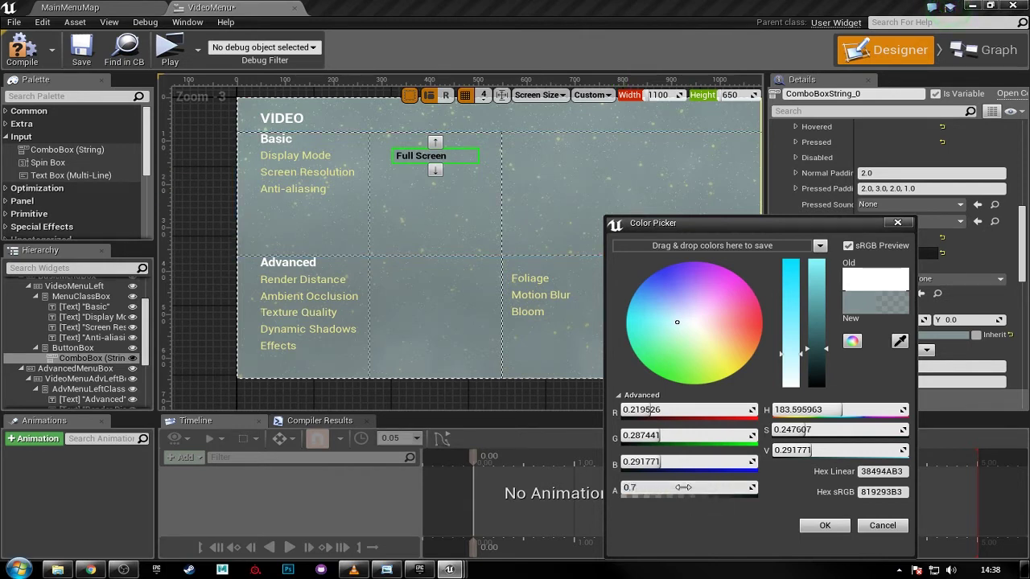
pyautogui.press('Return')
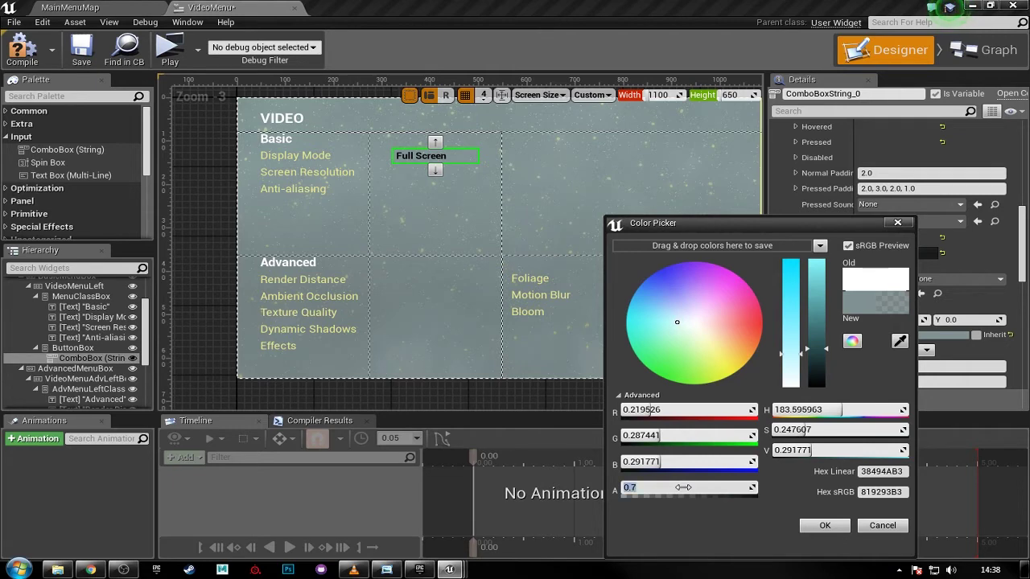
pyautogui.click(823, 524)
# - Save VideoMenu and check the new Display Mode dropdown background in a game preview
pyautogui.click(81, 49)
pyautogui.click(160, 48)
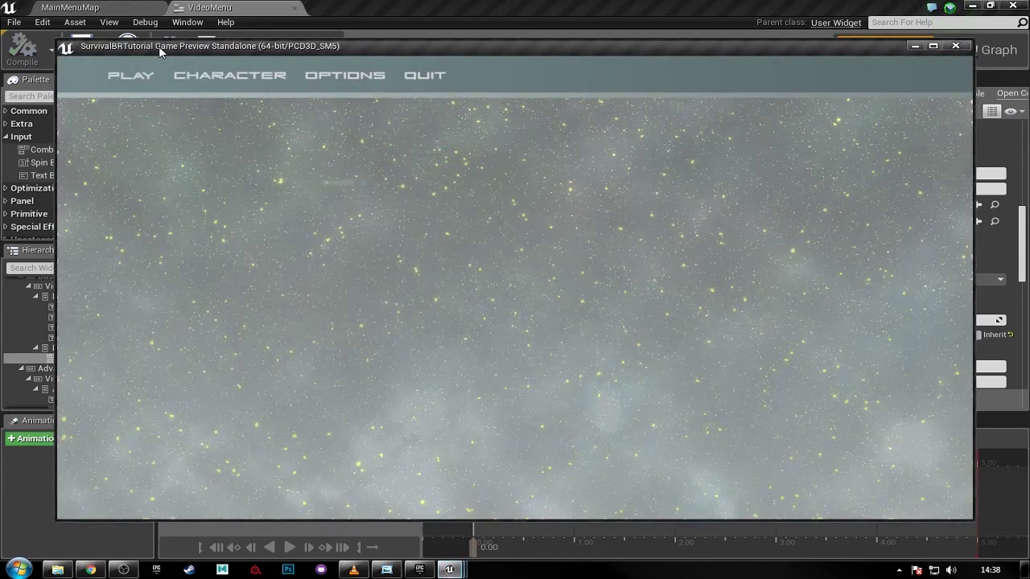
pyautogui.click(344, 74)
pyautogui.click(507, 208)
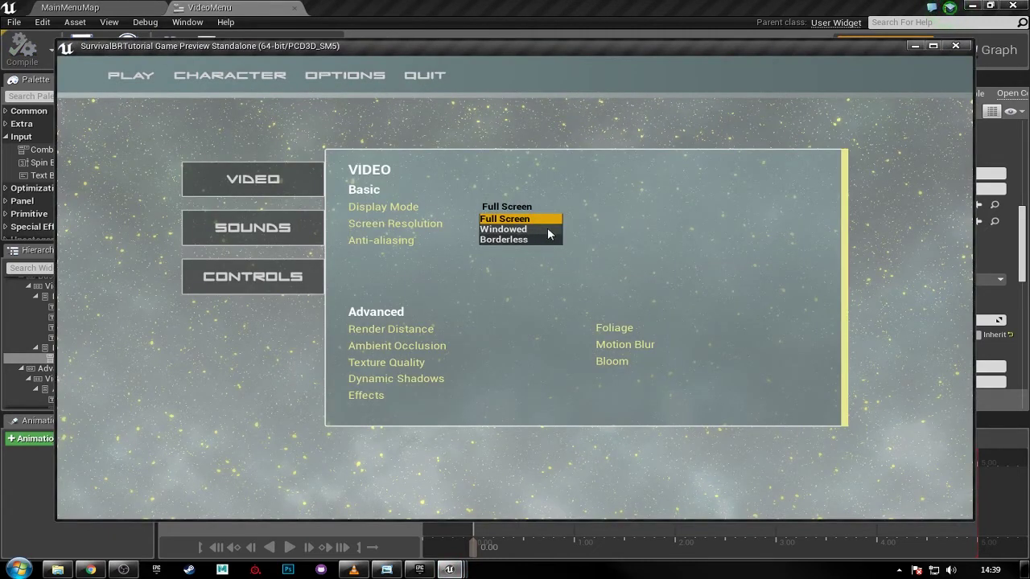
pyautogui.click(527, 220)
pyautogui.click(520, 207)
pyautogui.click(531, 206)
pyautogui.click(432, 95)
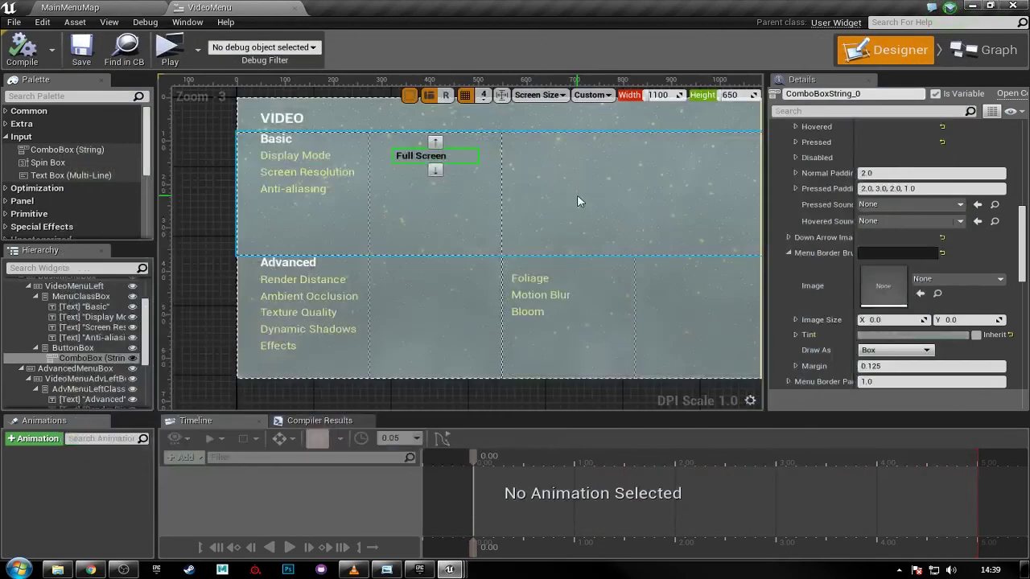
# - Give the Item Style's Active Hovered Brush the pale yellow sampled from the menu's accent edge
pyautogui.click(789, 254)
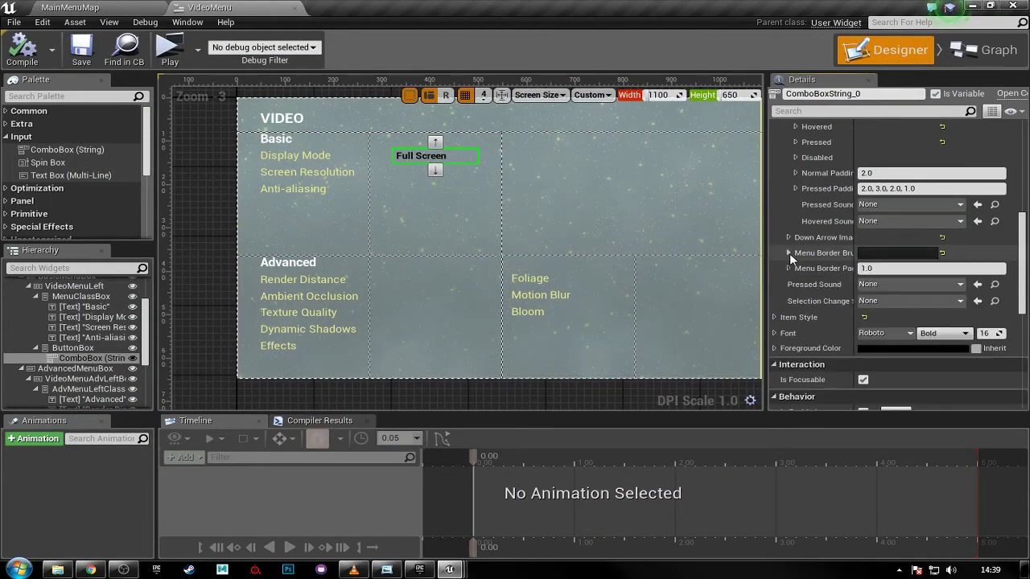
pyautogui.click(773, 317)
pyautogui.scroll(-2, 846, 294)
pyautogui.scroll(-1, 846, 294)
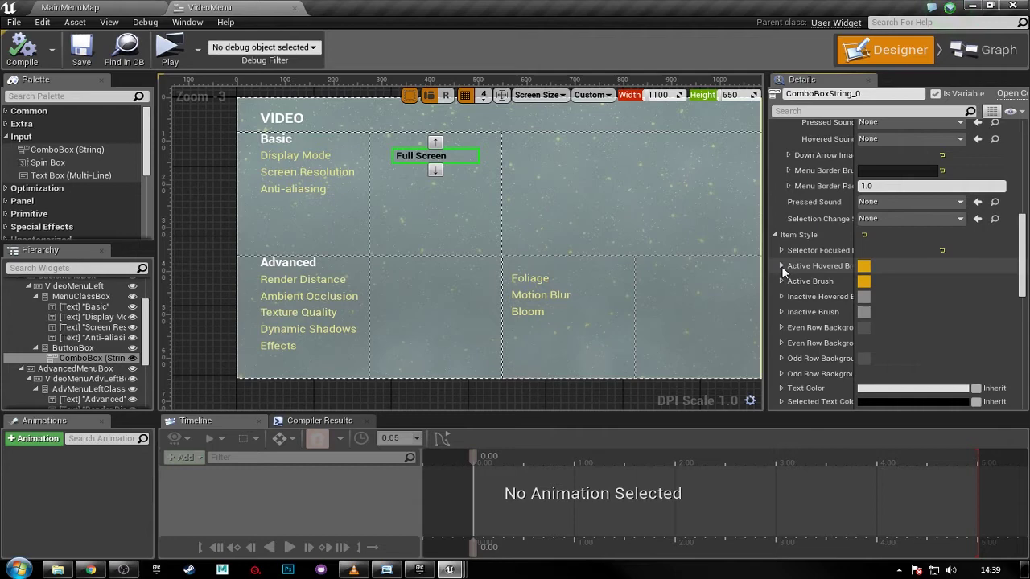
pyautogui.moveTo(765, 263); pyautogui.dragTo(678, 264)
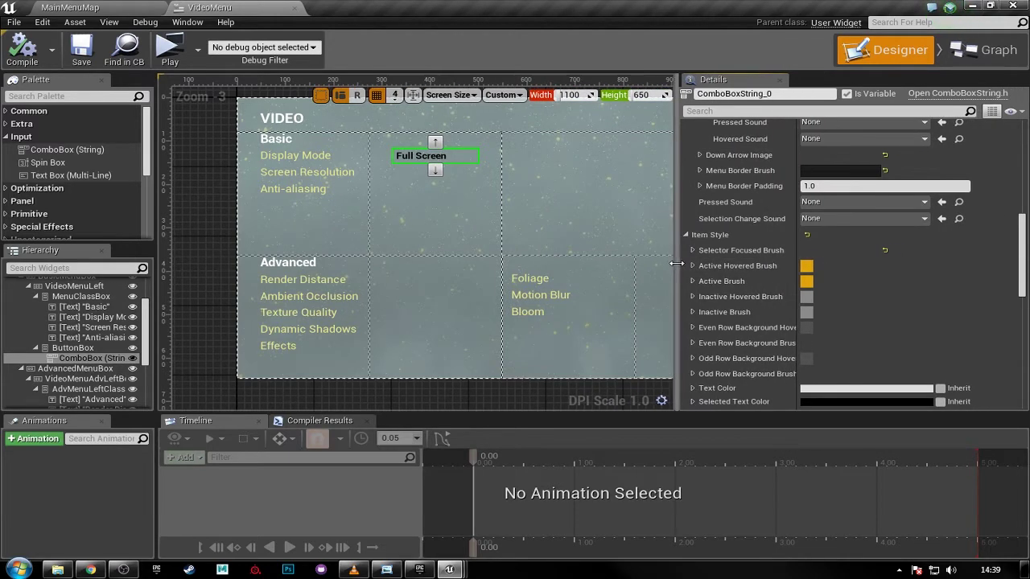
pyautogui.click(691, 250)
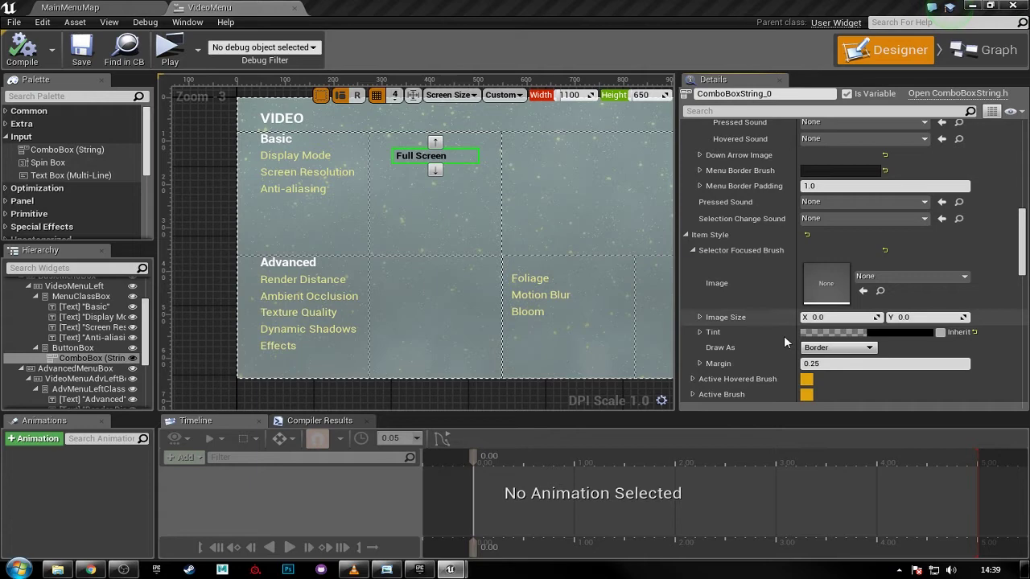
pyautogui.click(691, 251)
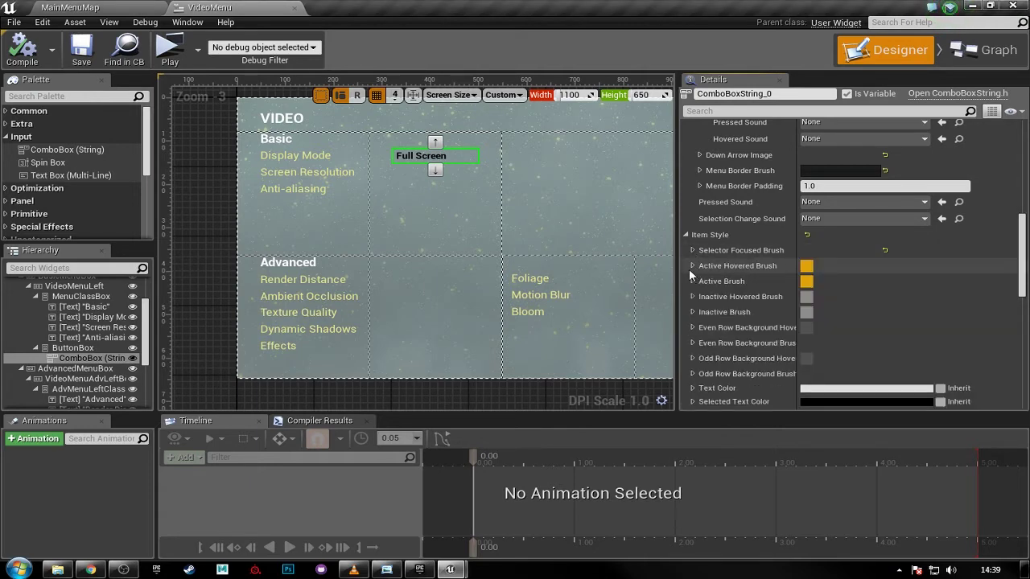
pyautogui.click(692, 265)
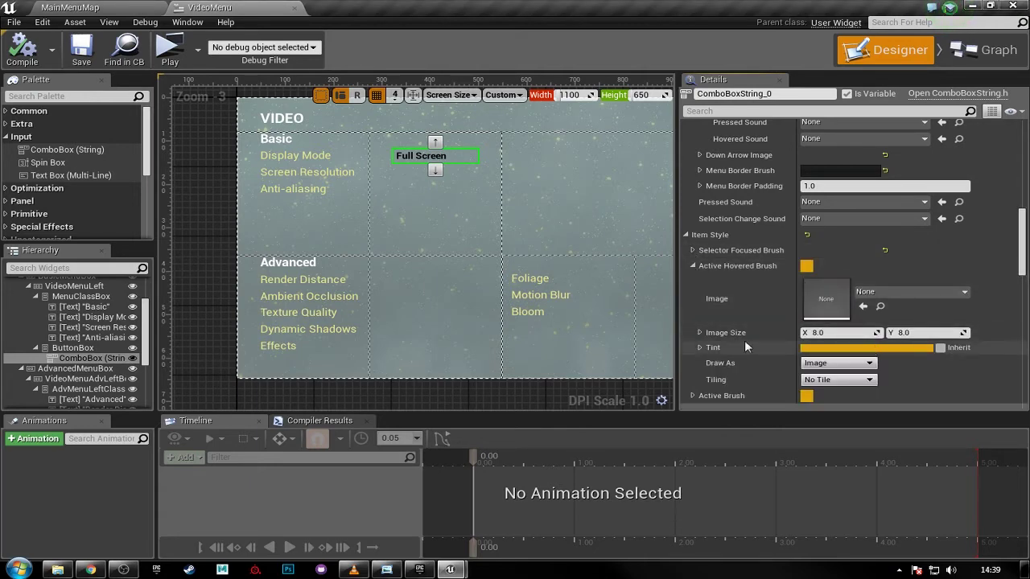
pyautogui.click(840, 348)
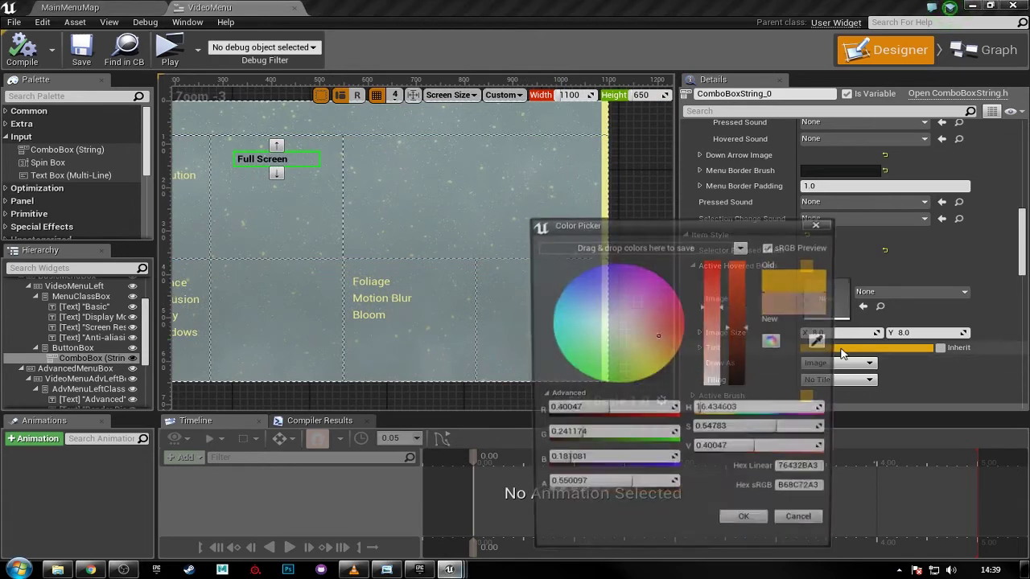
pyautogui.click(773, 340)
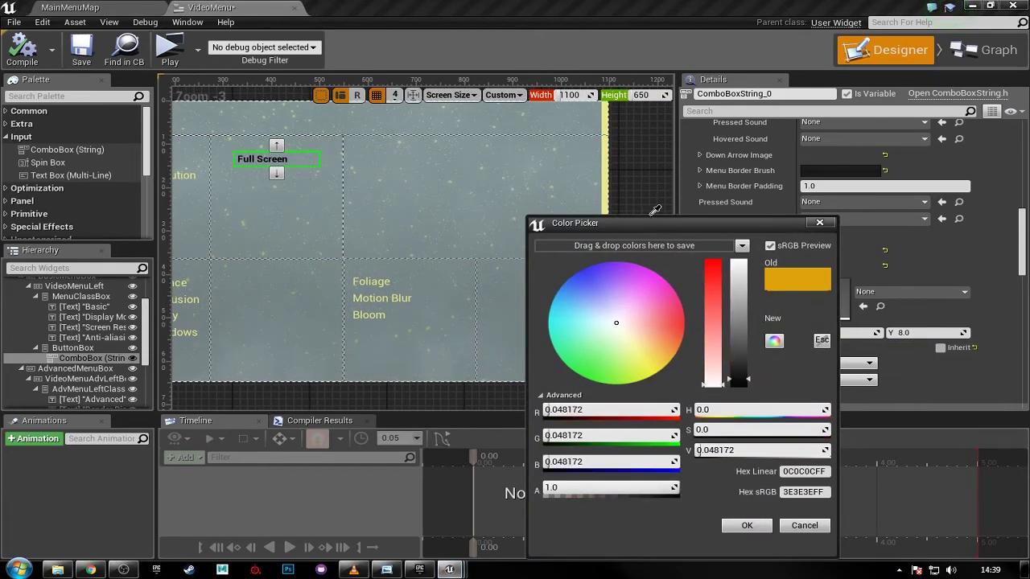
pyautogui.click(611, 178)
pyautogui.moveTo(457, 268); pyautogui.dragTo(538, 269, button='right')
# - Compile, save and preview the widget to check the Display Mode hover highlight
pyautogui.click(23, 48)
pyautogui.click(81, 48)
pyautogui.click(170, 48)
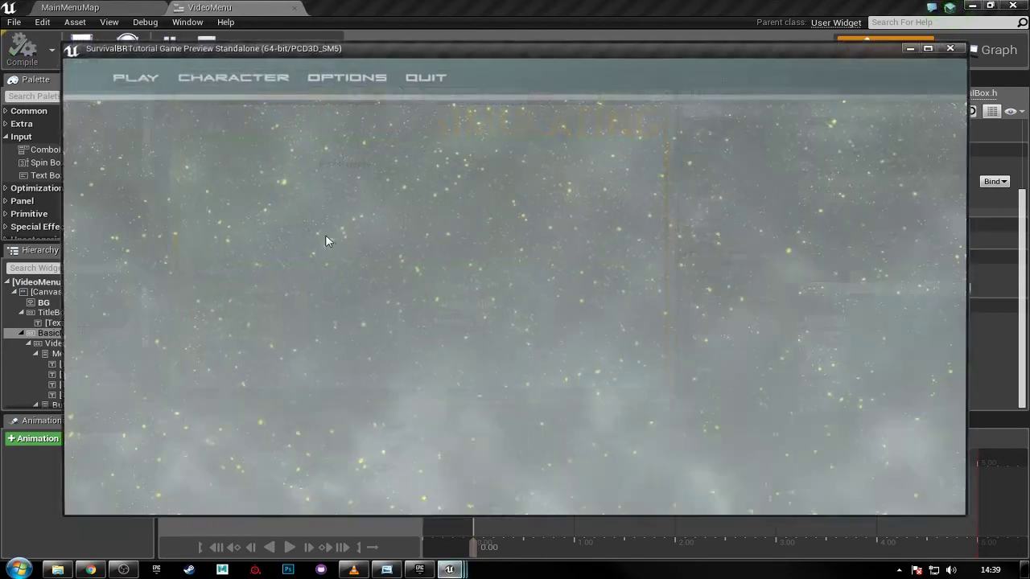
pyautogui.click(346, 77)
pyautogui.click(514, 210)
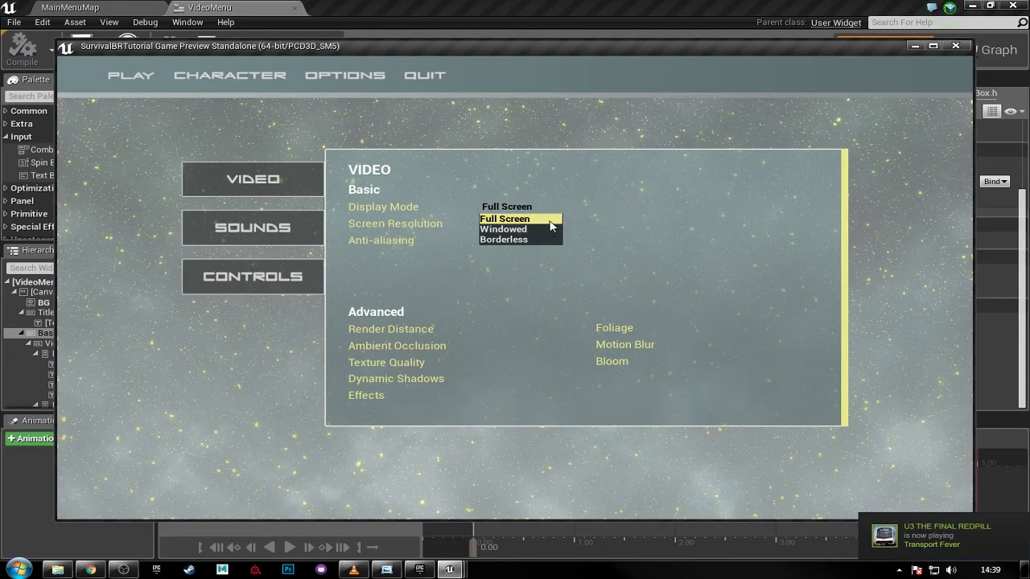
pyautogui.click(424, 75)
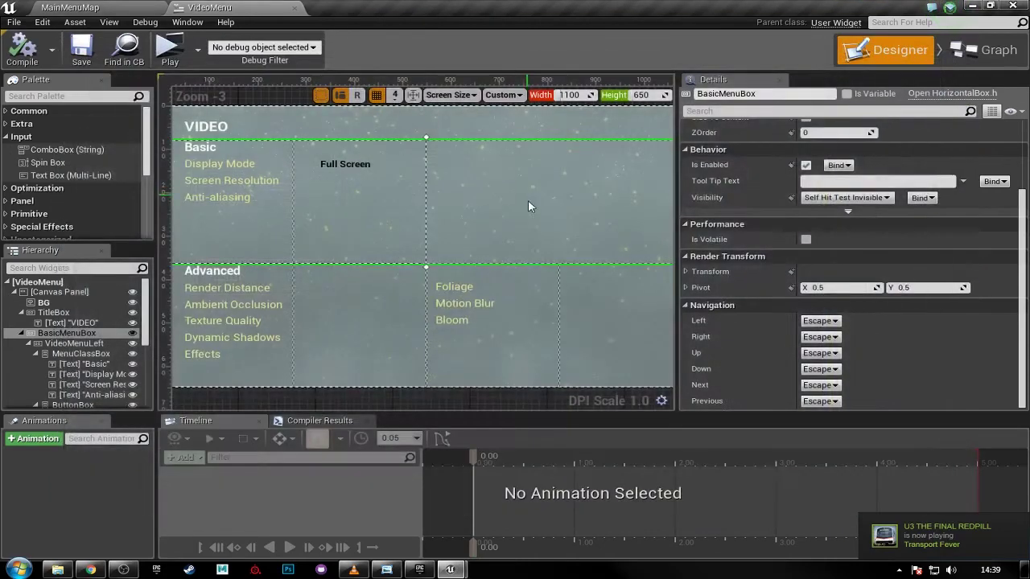
# - Give the Full Screen combo box's Active Brush the same pale yellow tint as its hovered brush
pyautogui.moveTo(555, 245); pyautogui.dragTo(539, 240, button='right')
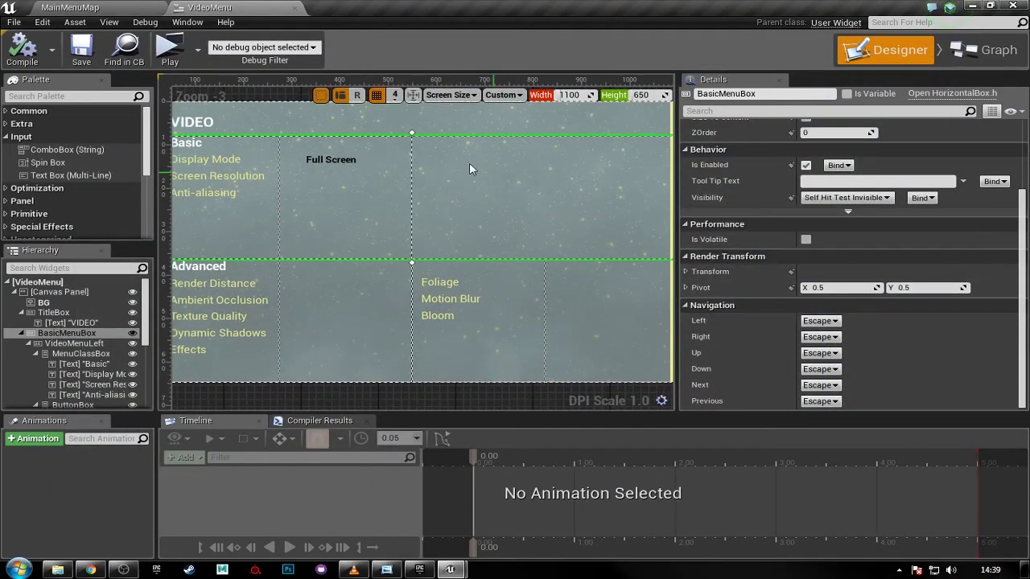
pyautogui.click(351, 163)
pyautogui.scroll(-8, 748, 324)
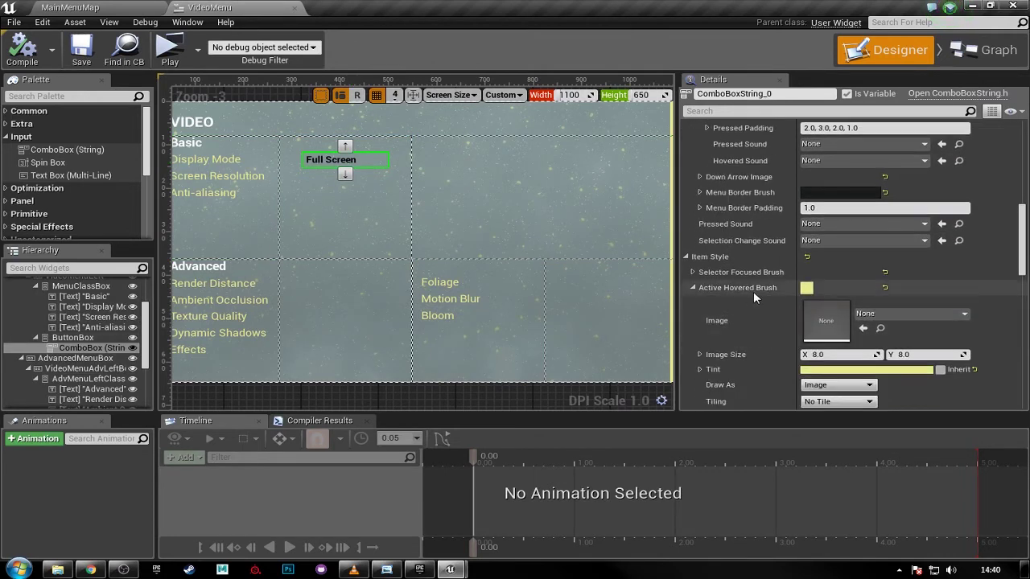
pyautogui.click(806, 290)
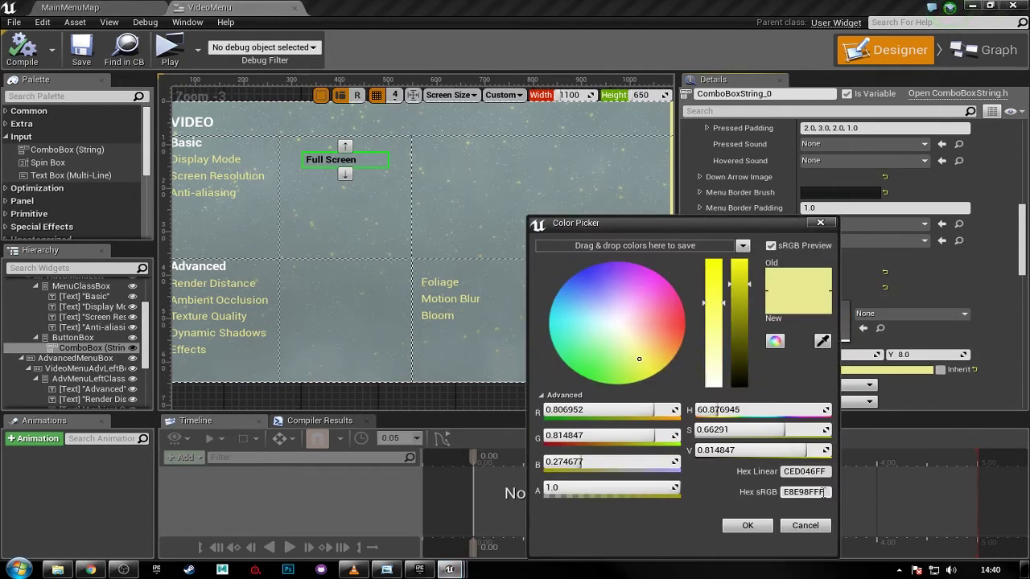
pyautogui.click(801, 491)
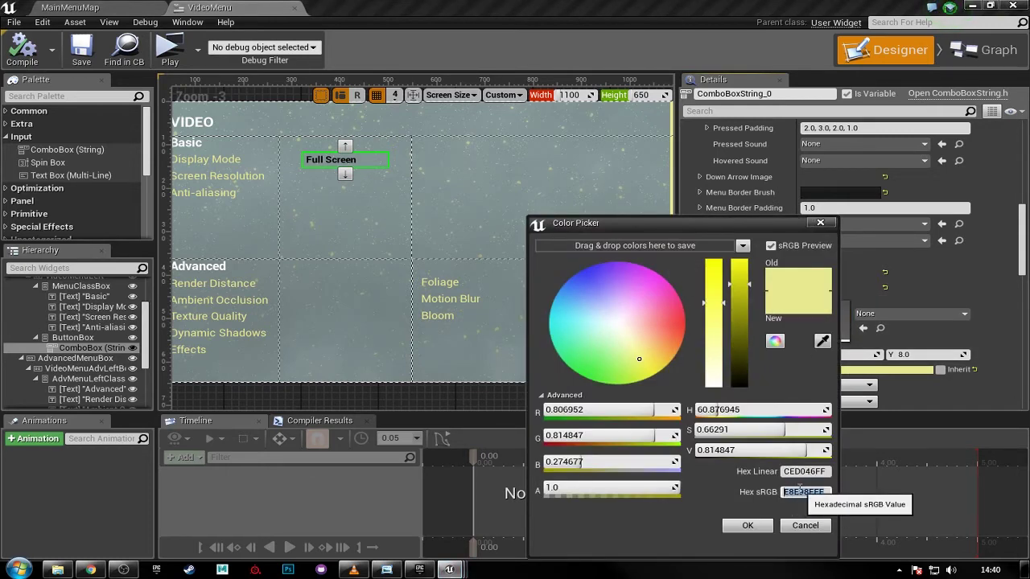
pyautogui.click(760, 527)
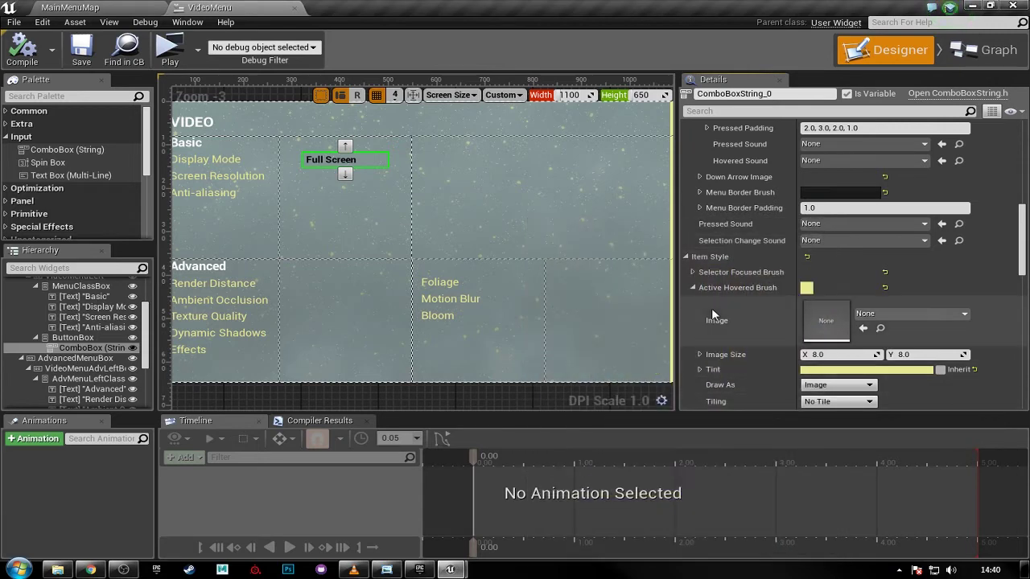
pyautogui.click(693, 287)
pyautogui.click(693, 303)
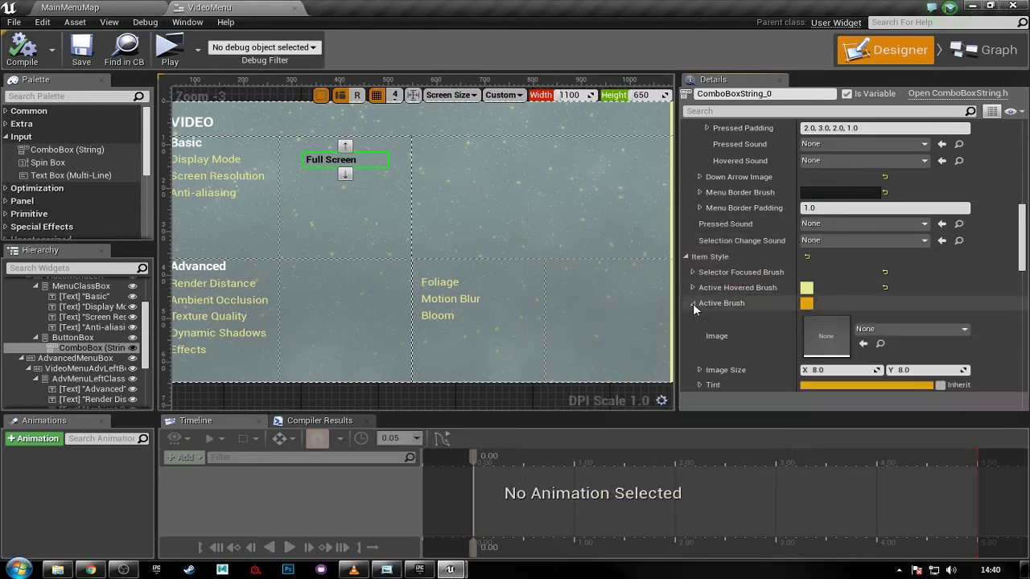
pyautogui.click(892, 383)
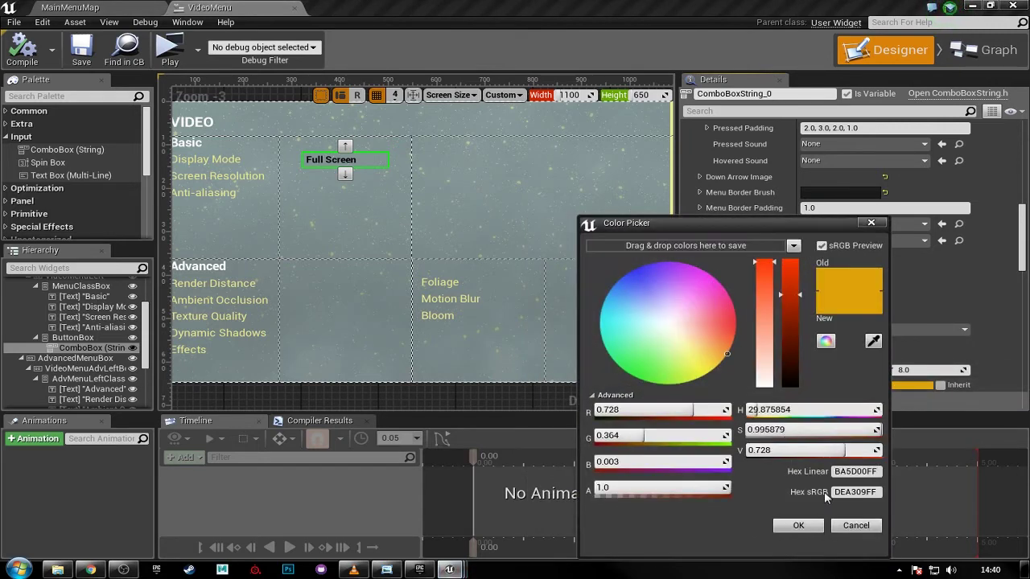
pyautogui.click(864, 490)
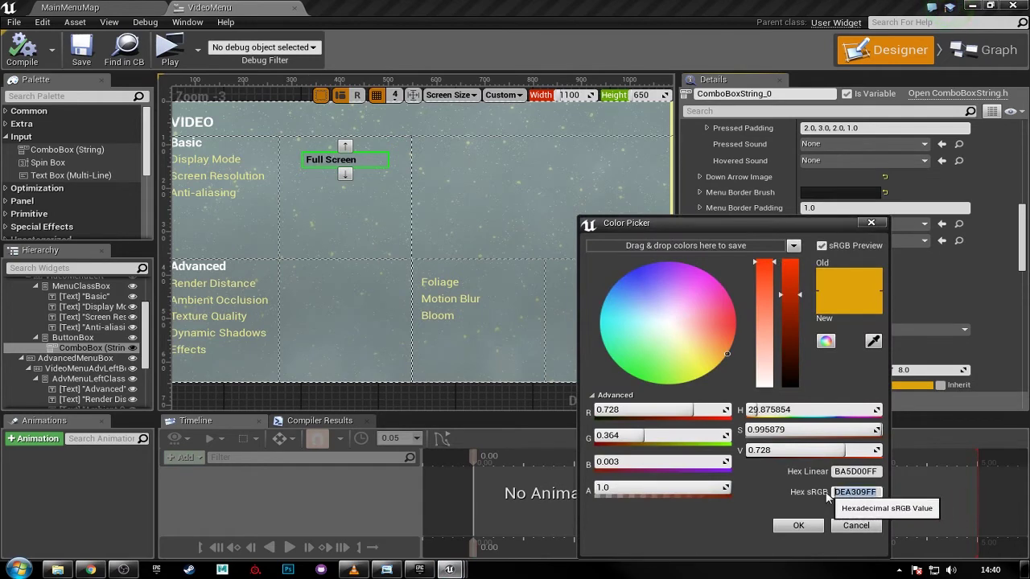
pyautogui.click(798, 525)
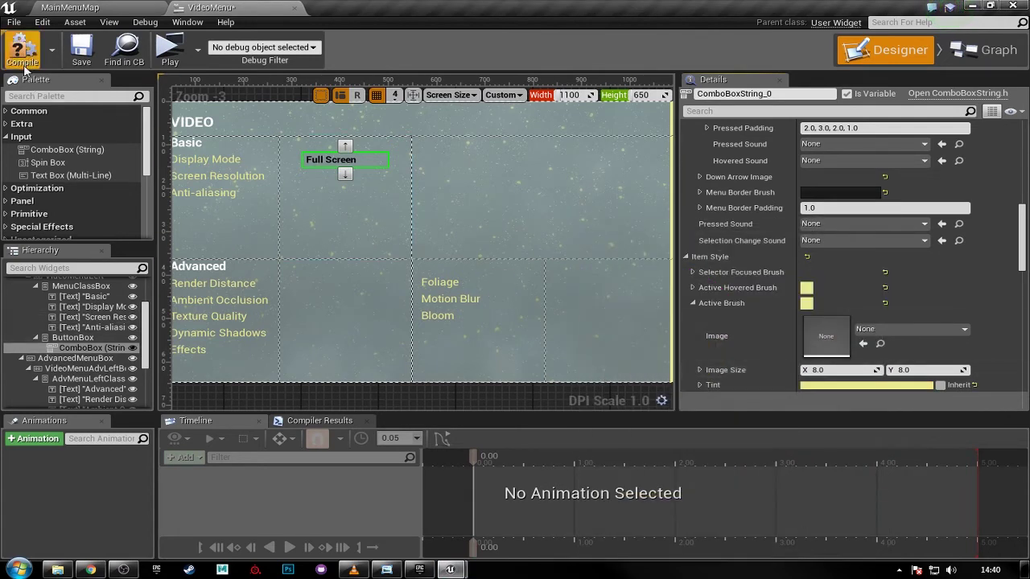
# - Preview the menu, switching Display Mode to Windowed and back to Full Screen, then quit
pyautogui.click(167, 51)
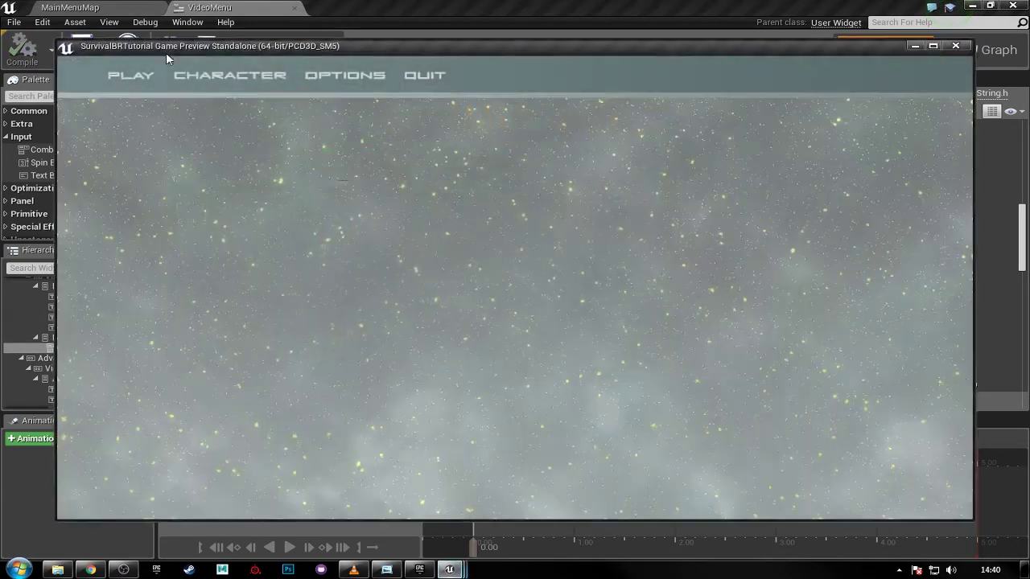
pyautogui.click(382, 89)
pyautogui.click(532, 210)
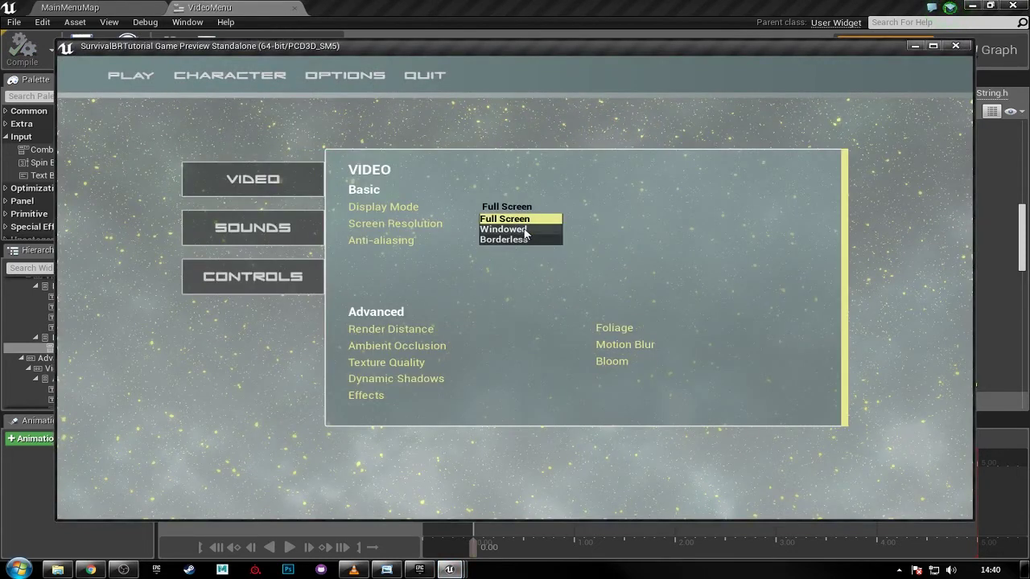
pyautogui.click(525, 232)
pyautogui.click(509, 210)
pyautogui.click(507, 219)
pyautogui.click(520, 208)
pyautogui.click(507, 218)
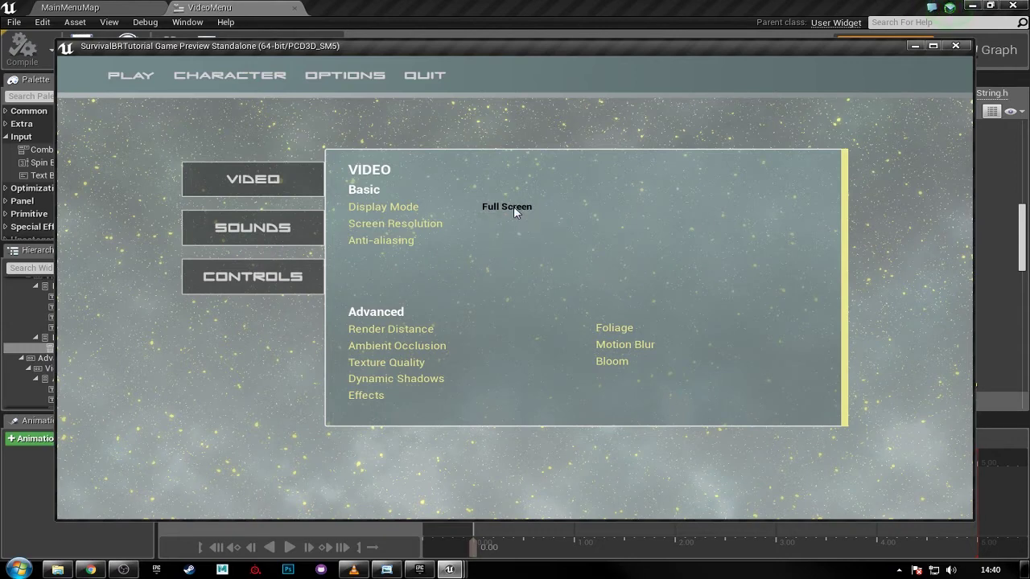
pyautogui.click(424, 78)
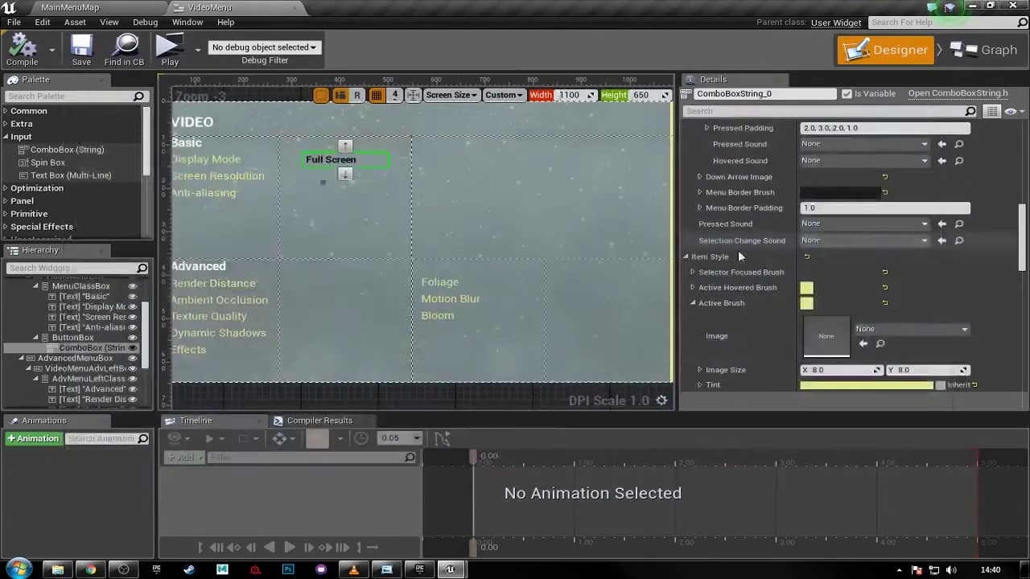
# - Make the Display Mode combo box's text colour pure white
pyautogui.click(684, 258)
pyautogui.click(684, 257)
pyautogui.scroll(-1, 724, 281)
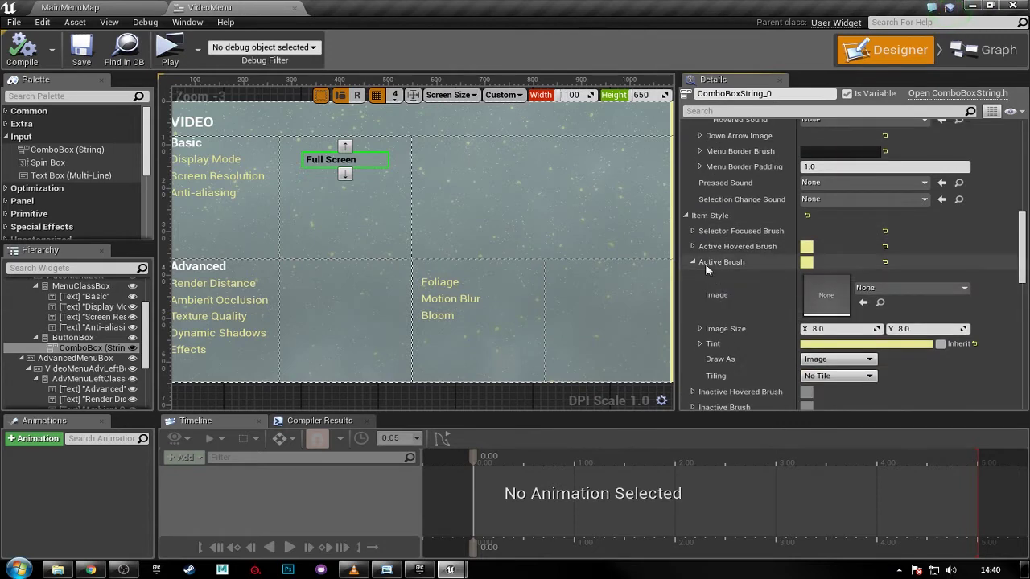
pyautogui.click(692, 260)
pyautogui.scroll(-1, 770, 278)
pyautogui.scroll(-1, 770, 278)
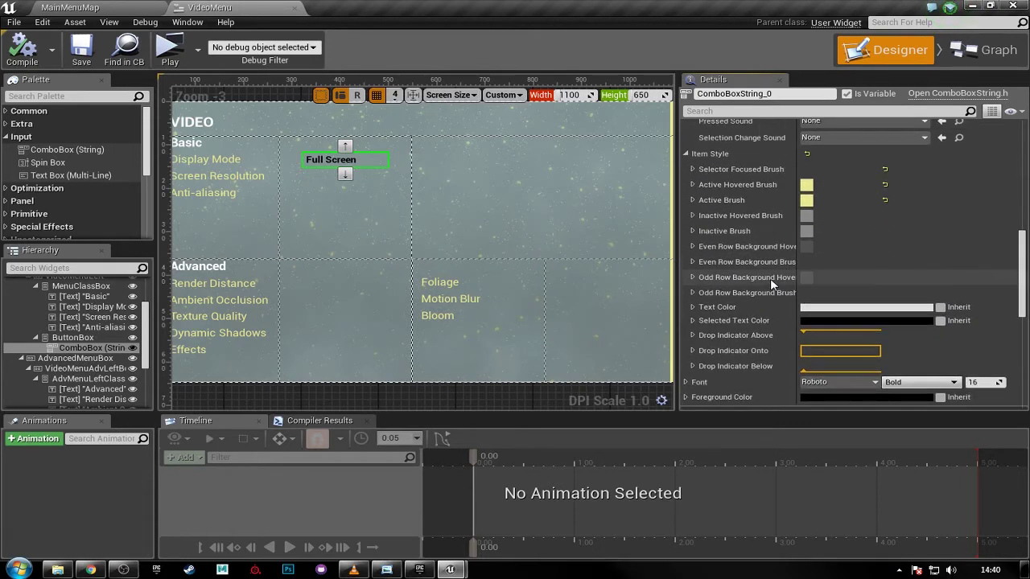
pyautogui.scroll(-1, 770, 278)
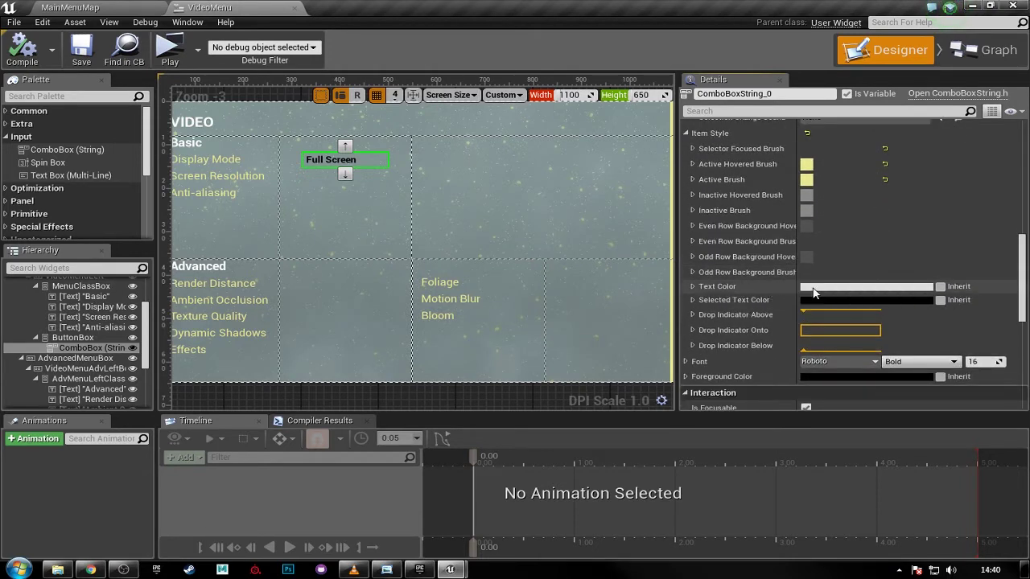
pyautogui.click(812, 288)
pyautogui.click(712, 299)
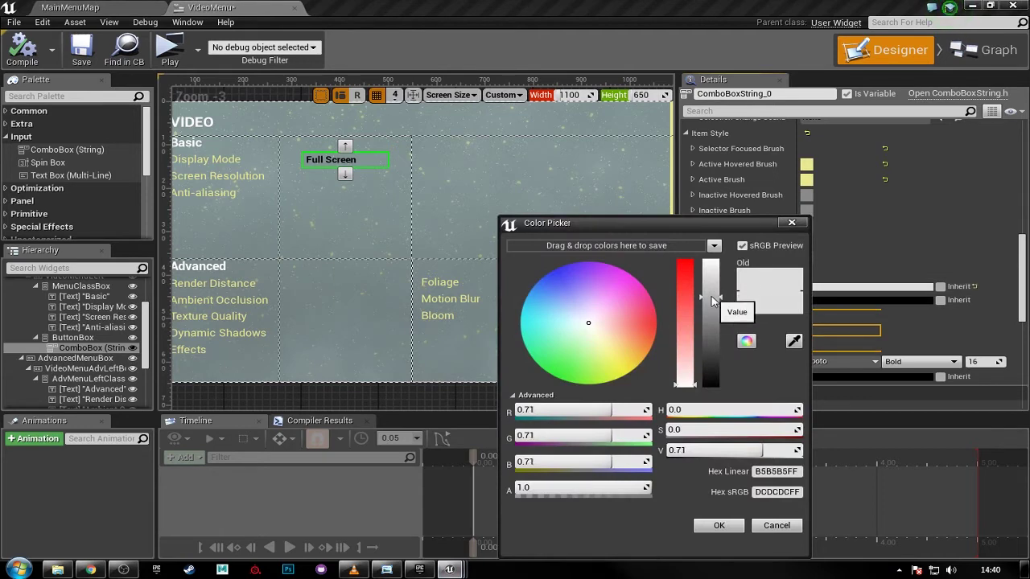
pyautogui.moveTo(712, 299); pyautogui.dragTo(712, 259)
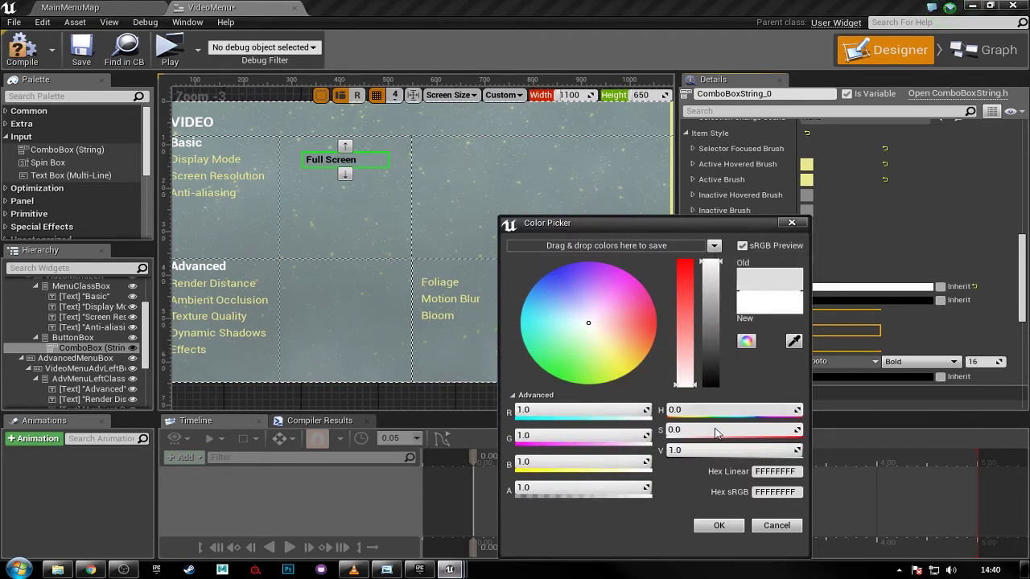
pyautogui.click(722, 526)
# - Make the selected text colour and foreground colour white as well
pyautogui.click(821, 344)
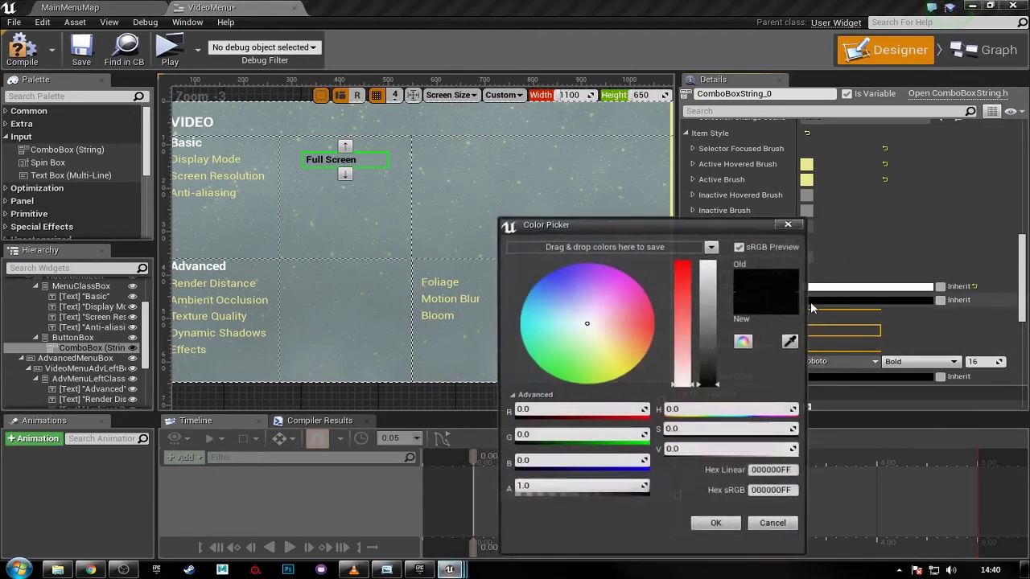
pyautogui.moveTo(712, 344); pyautogui.dragTo(712, 250)
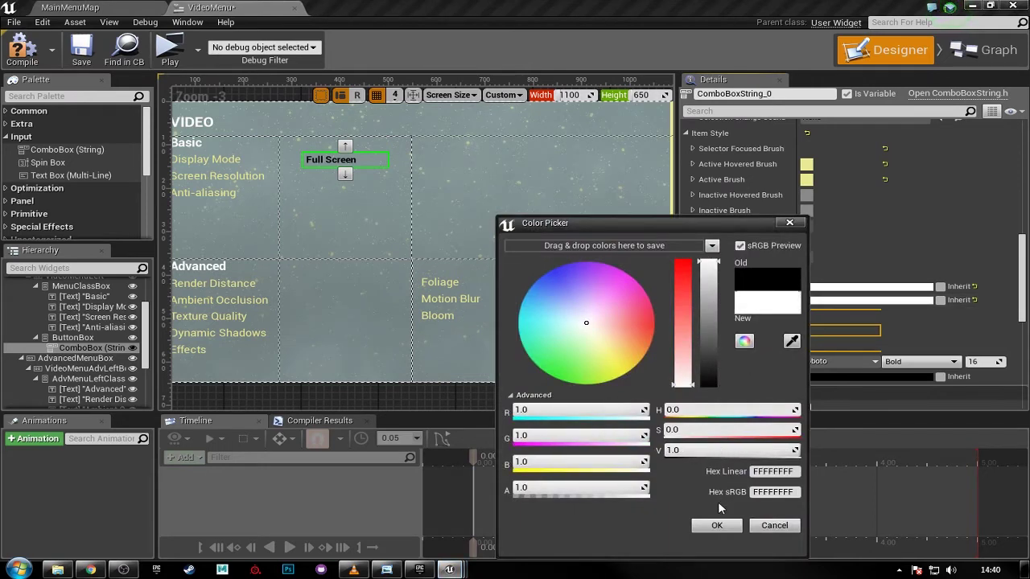
pyautogui.click(718, 525)
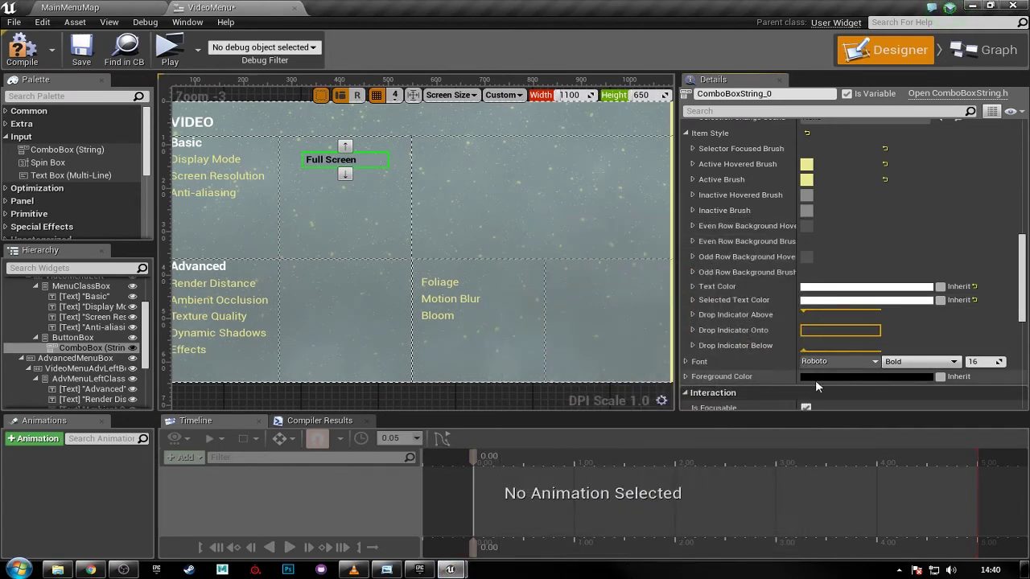
pyautogui.click(830, 377)
pyautogui.moveTo(729, 383); pyautogui.dragTo(740, 211)
pyautogui.click(734, 525)
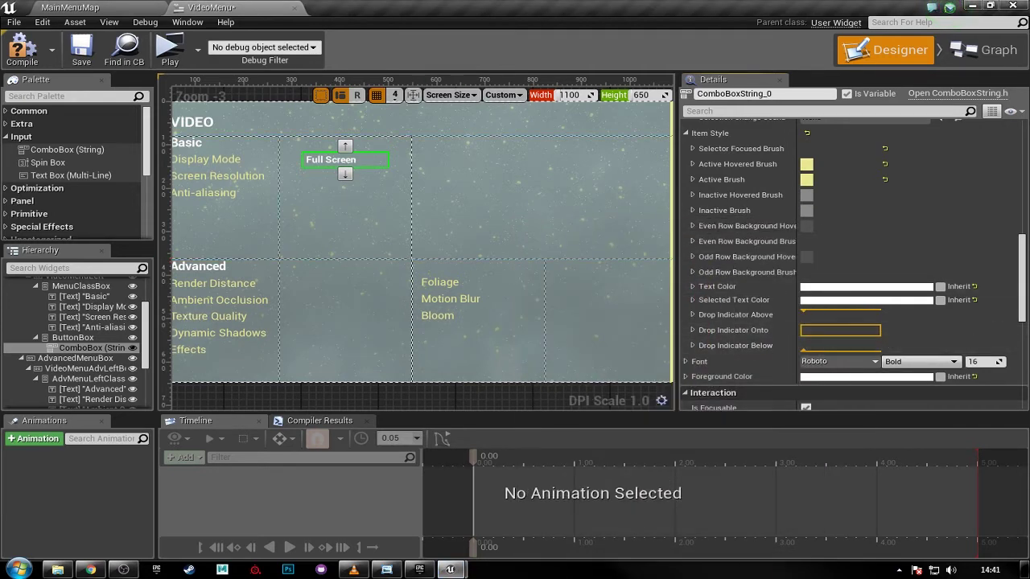
# - Set the combo box's left Content Padding to 0
pyautogui.scroll(-5, 1016, 294)
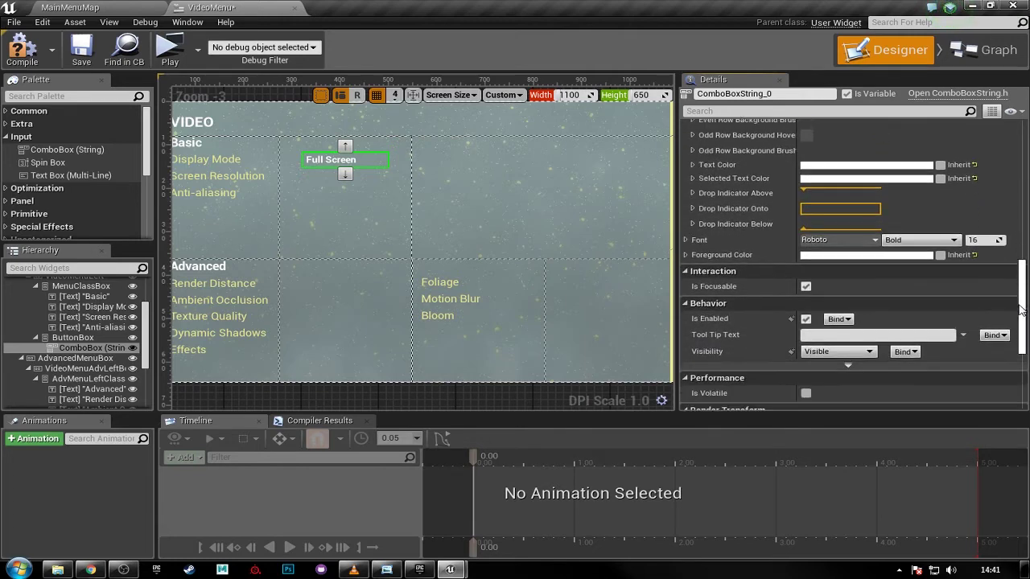
pyautogui.moveTo(1020, 323)
pyautogui.mouseDown()
pyautogui.moveTo(1020, 351)
pyautogui.moveTo(1020, 308)
pyautogui.moveTo(1020, 364)
pyautogui.moveTo(1020, 328)
pyautogui.mouseUp()
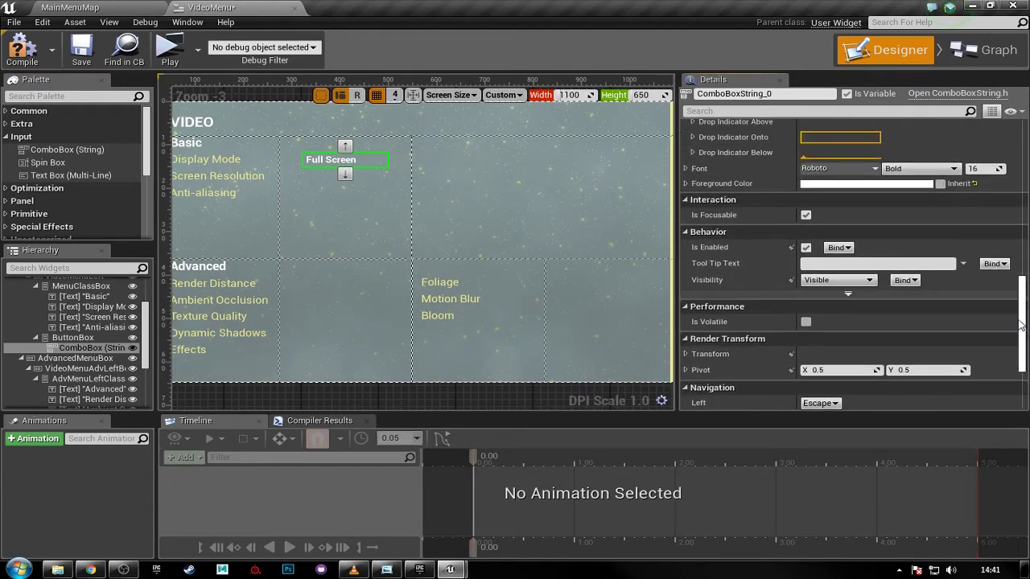
pyautogui.click(686, 169)
pyautogui.click(686, 169)
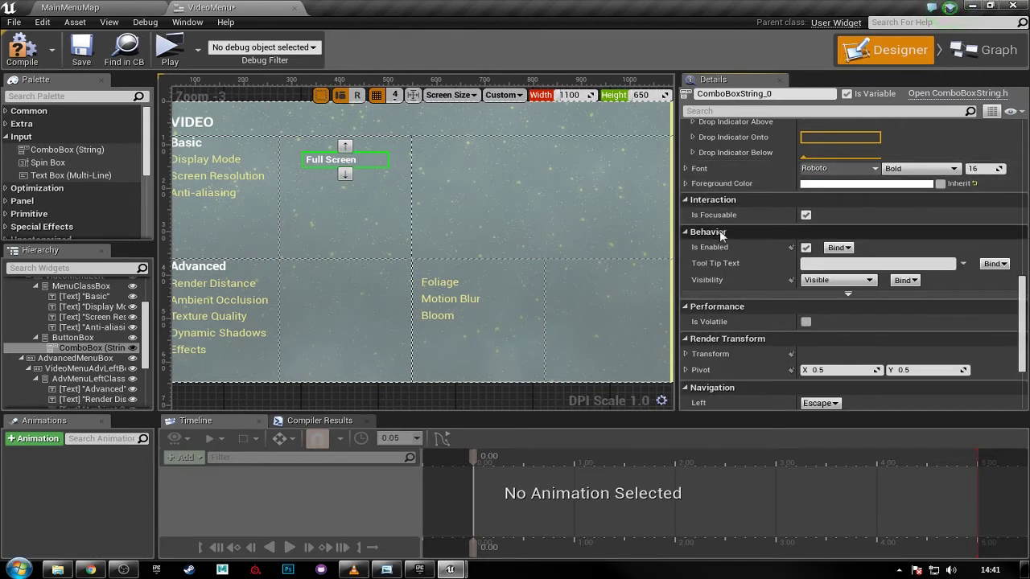
pyautogui.moveTo(1024, 302); pyautogui.dragTo(1024, 214)
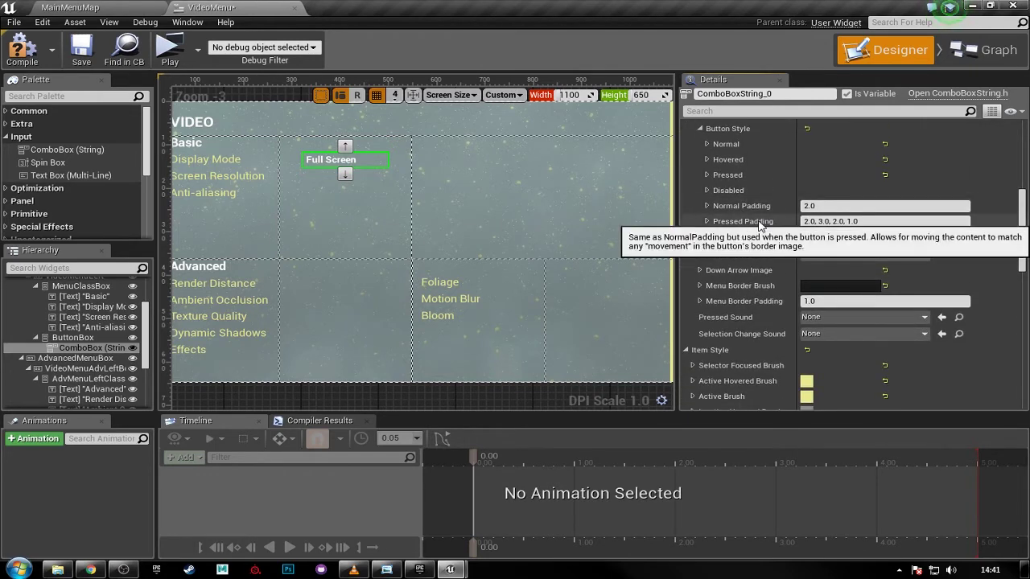
pyautogui.moveTo(1023, 224); pyautogui.dragTo(1024, 158)
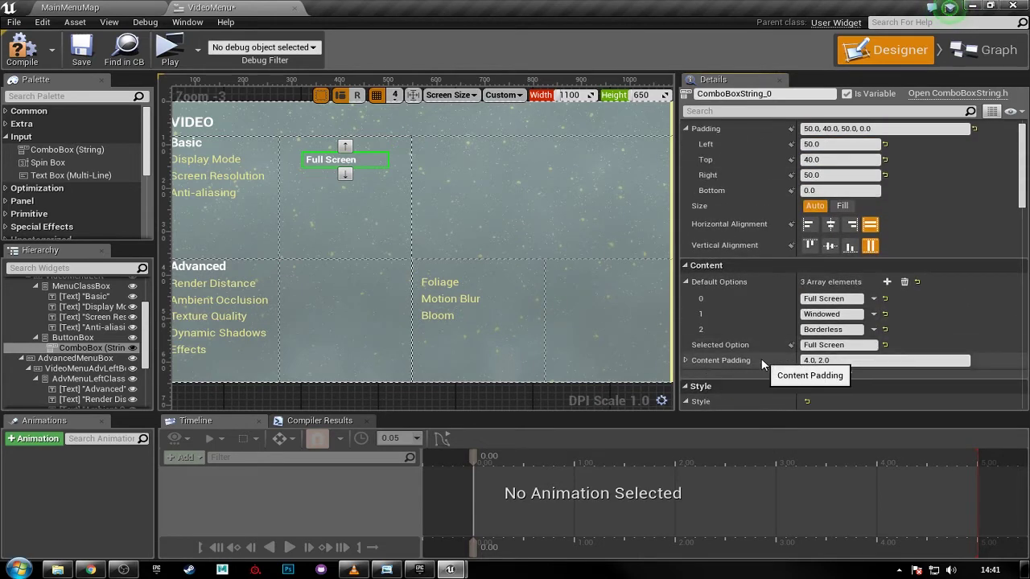
pyautogui.click(684, 362)
pyautogui.scroll(-2, 835, 343)
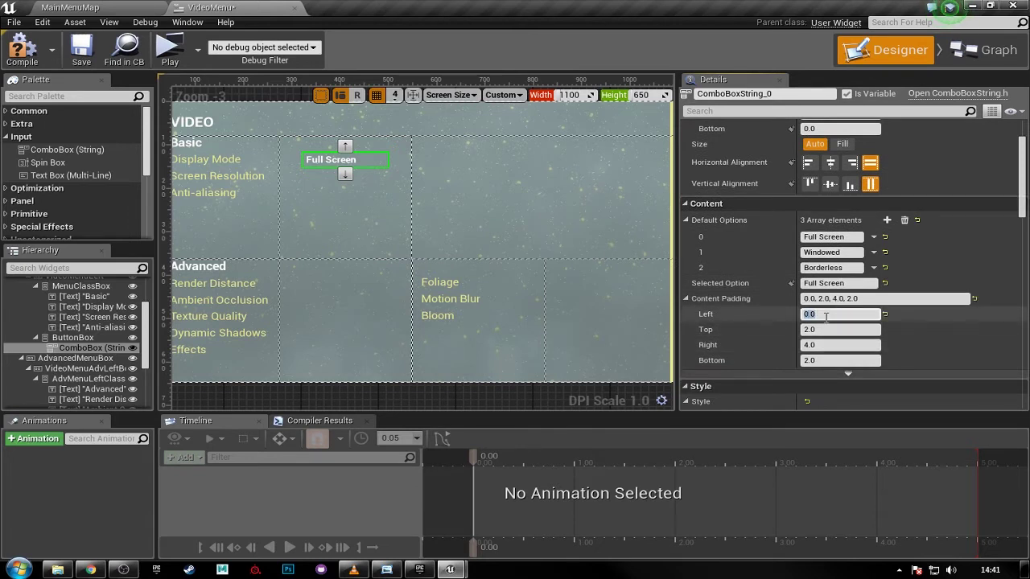
pyautogui.press('Return')
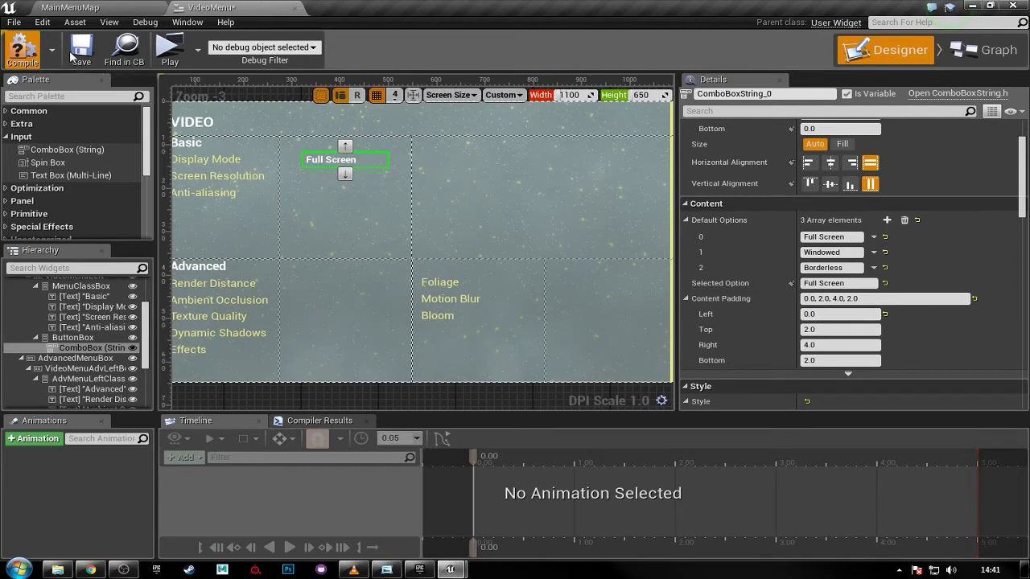
# - Preview the menu and cycle Display Mode through Windowed, Borderless and Full Screen
pyautogui.click(161, 60)
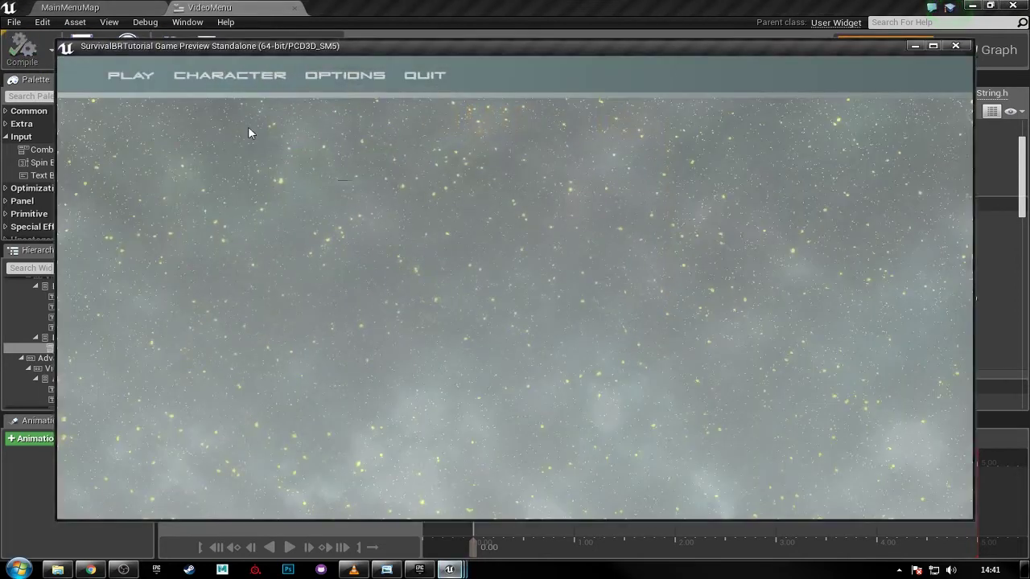
pyautogui.click(355, 78)
pyautogui.click(500, 210)
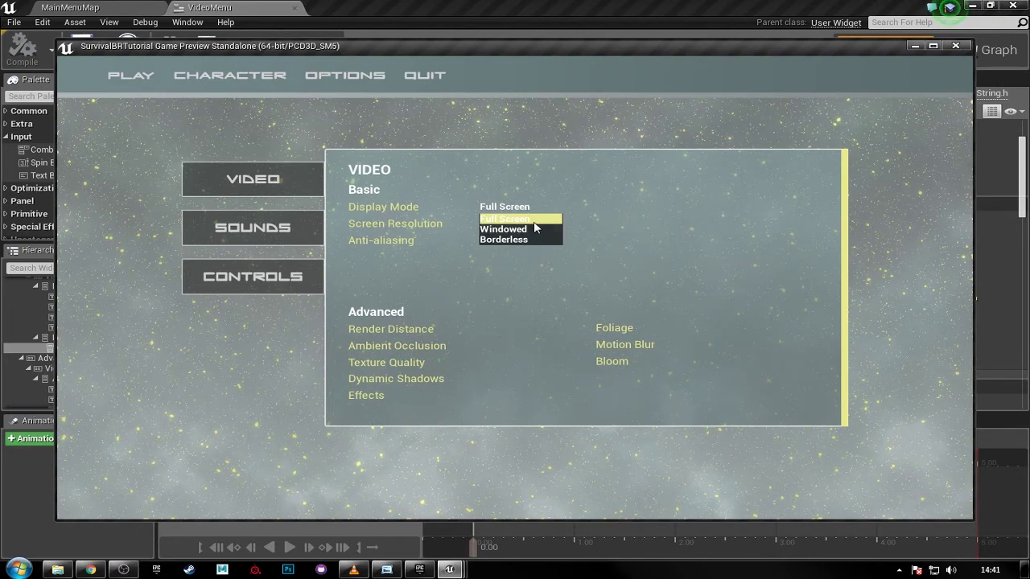
pyautogui.click(511, 230)
pyautogui.click(506, 209)
pyautogui.click(510, 238)
pyautogui.click(506, 211)
pyautogui.click(507, 217)
# - Switch Display Mode to Windowed and back to Full Screen, then quit the preview
pyautogui.click(506, 211)
pyautogui.click(512, 230)
pyautogui.click(504, 208)
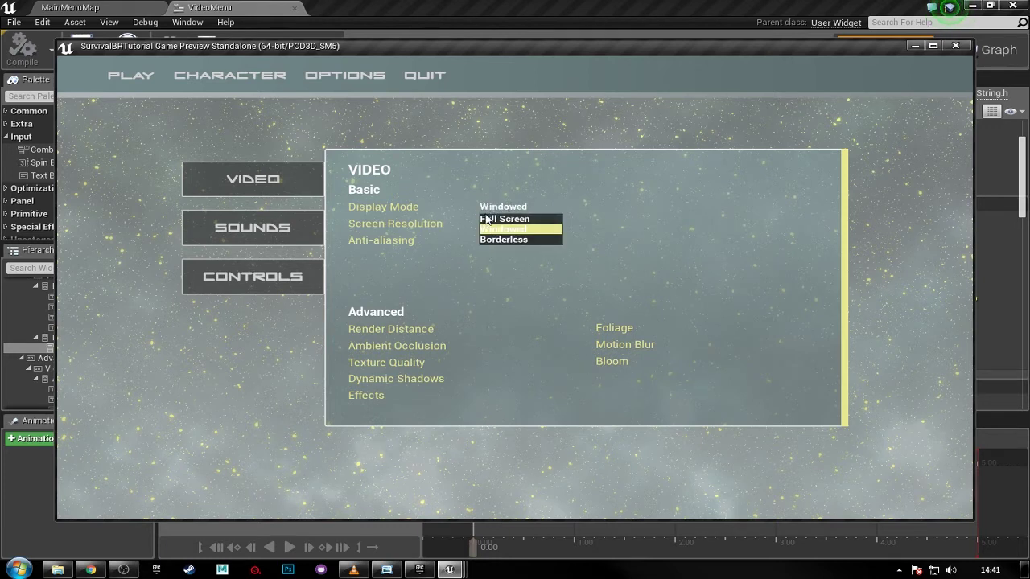
pyautogui.click(495, 232)
pyautogui.click(507, 207)
pyautogui.click(505, 219)
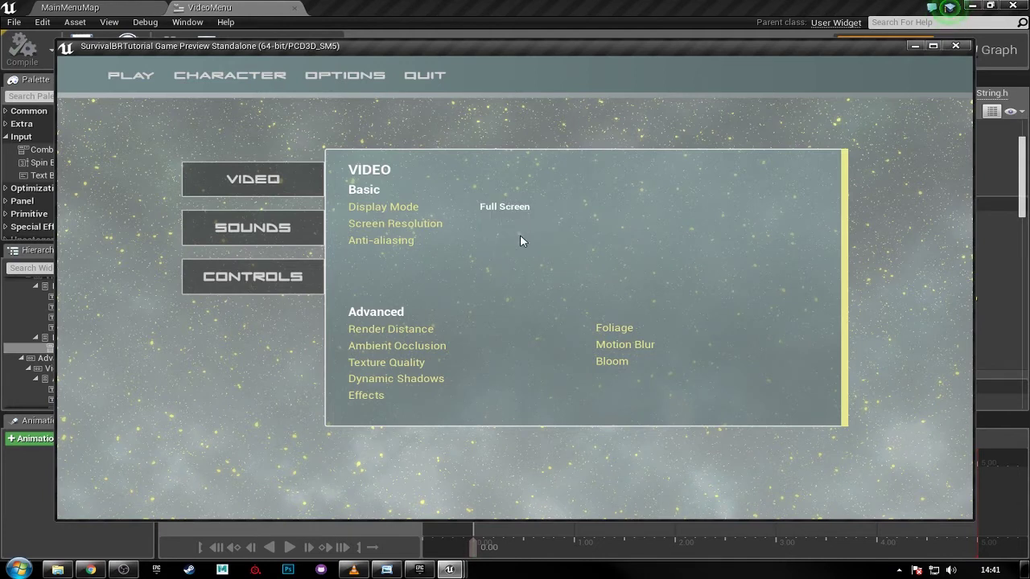
pyautogui.click(512, 212)
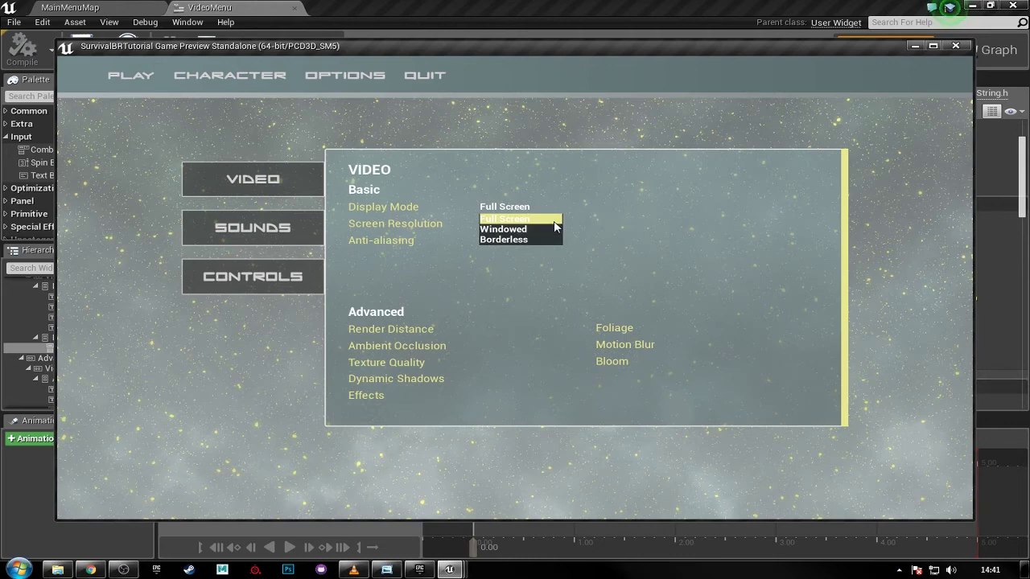
pyautogui.click(474, 148)
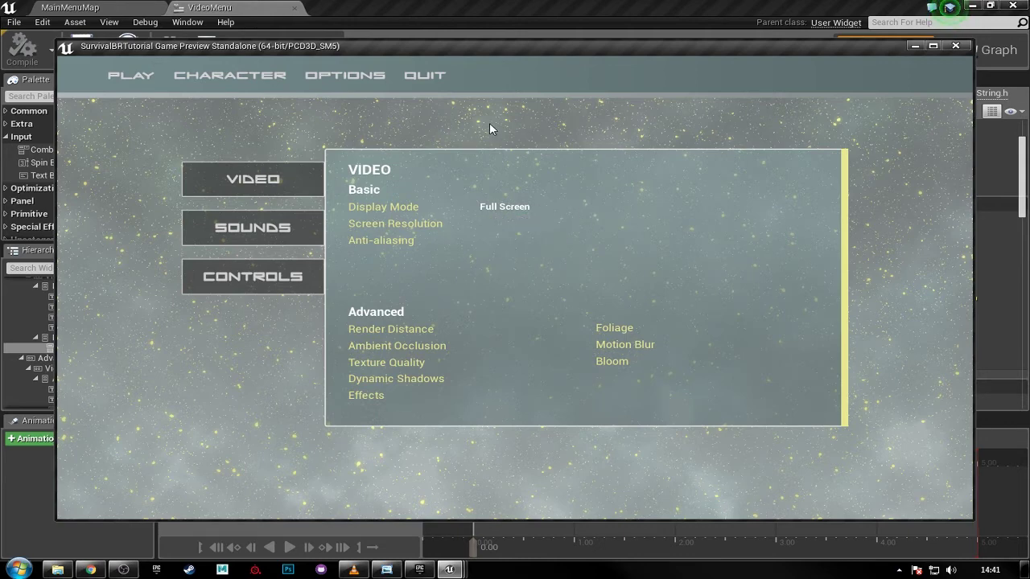
pyautogui.click(435, 89)
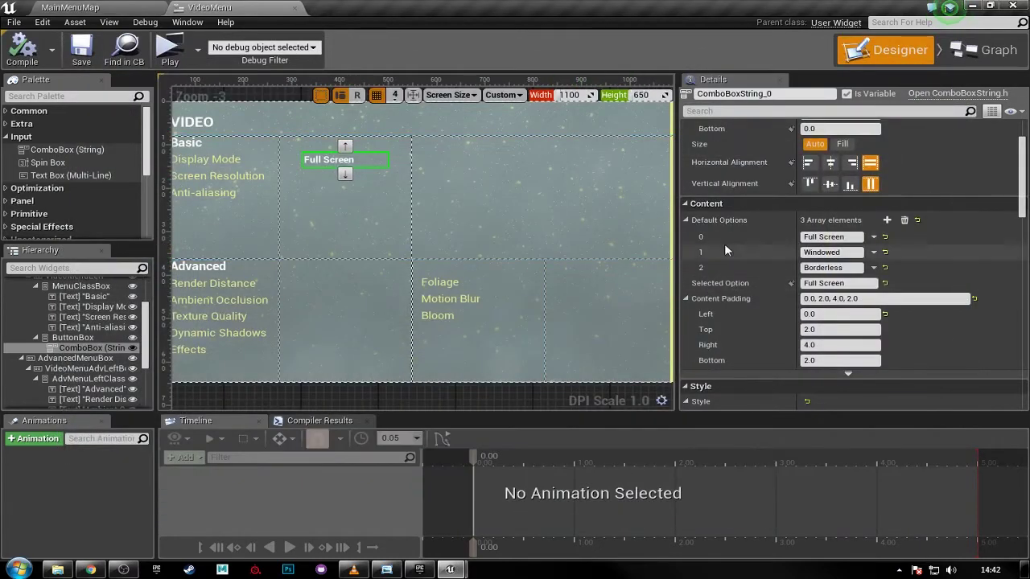
# - Darken the Active Hovered Brush tint to olive B1B26CFF and copy its hex value
pyautogui.scroll(-5, 726, 264)
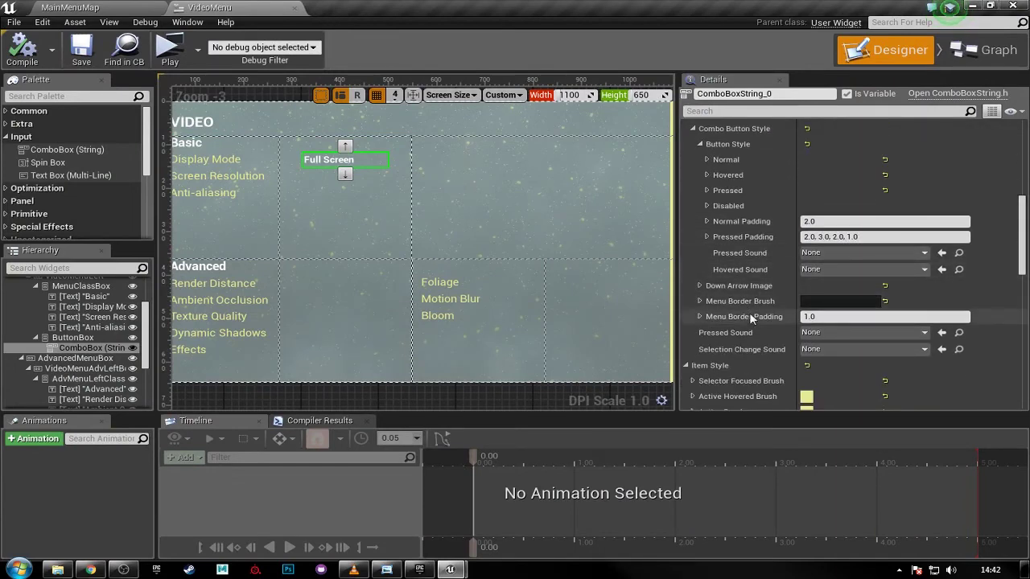
pyautogui.scroll(-3, 748, 314)
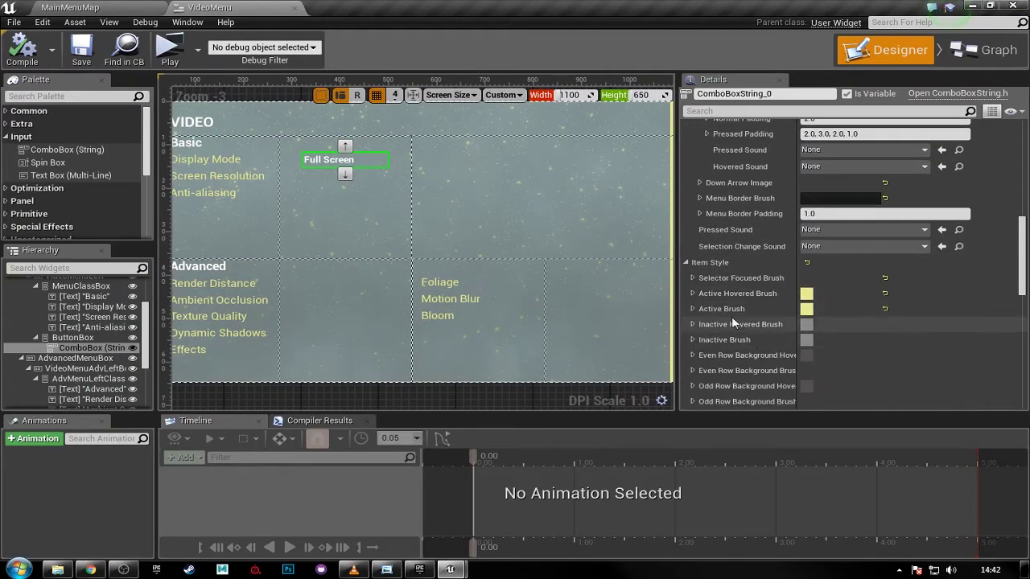
pyautogui.click(691, 293)
pyautogui.scroll(-1, 709, 314)
pyautogui.click(692, 382)
pyautogui.scroll(-2, 723, 332)
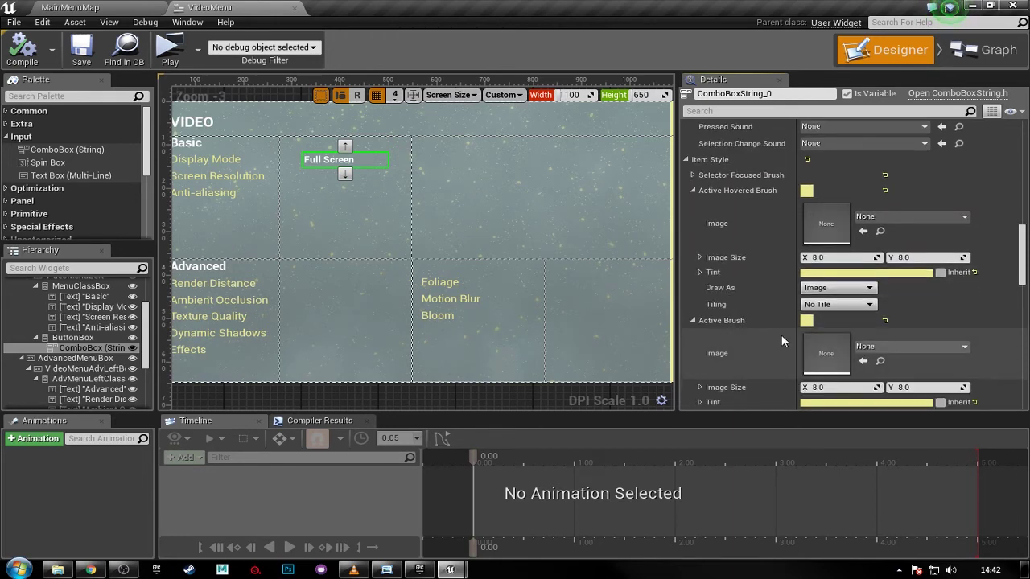
pyautogui.click(806, 190)
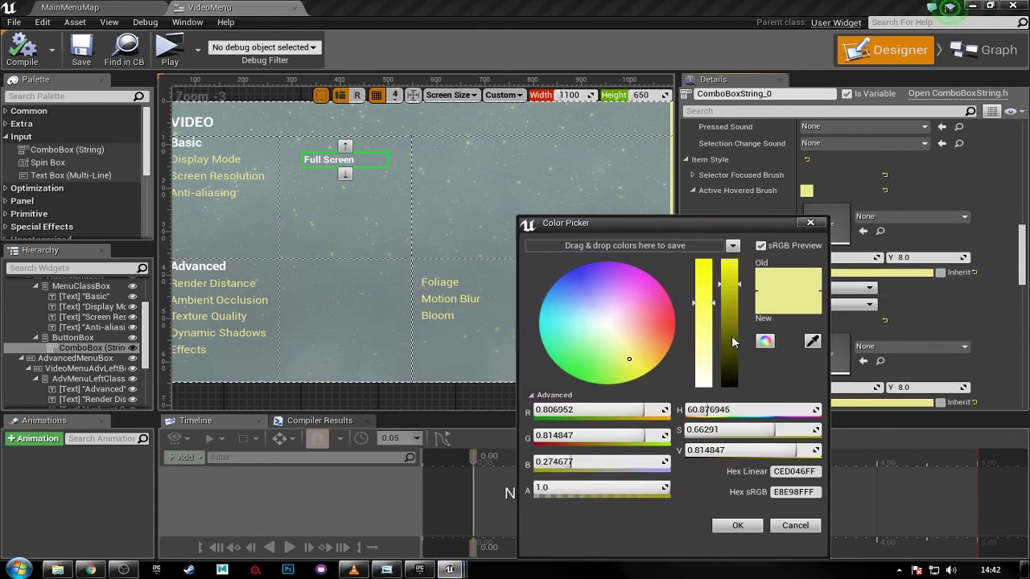
pyautogui.moveTo(729, 286); pyautogui.dragTo(729, 329)
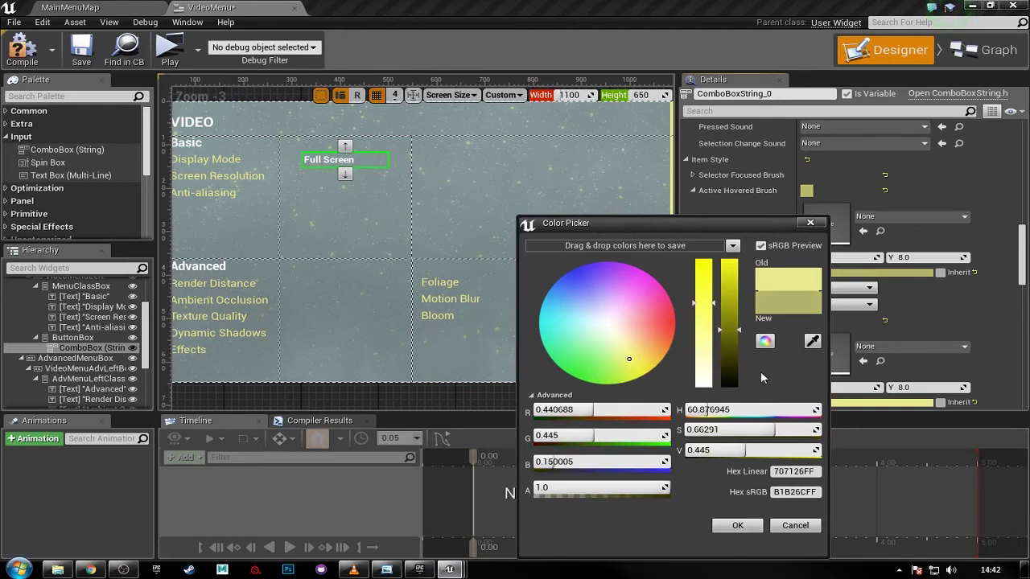
pyautogui.click(796, 492)
pyautogui.hotkey('ctrl', 'c')
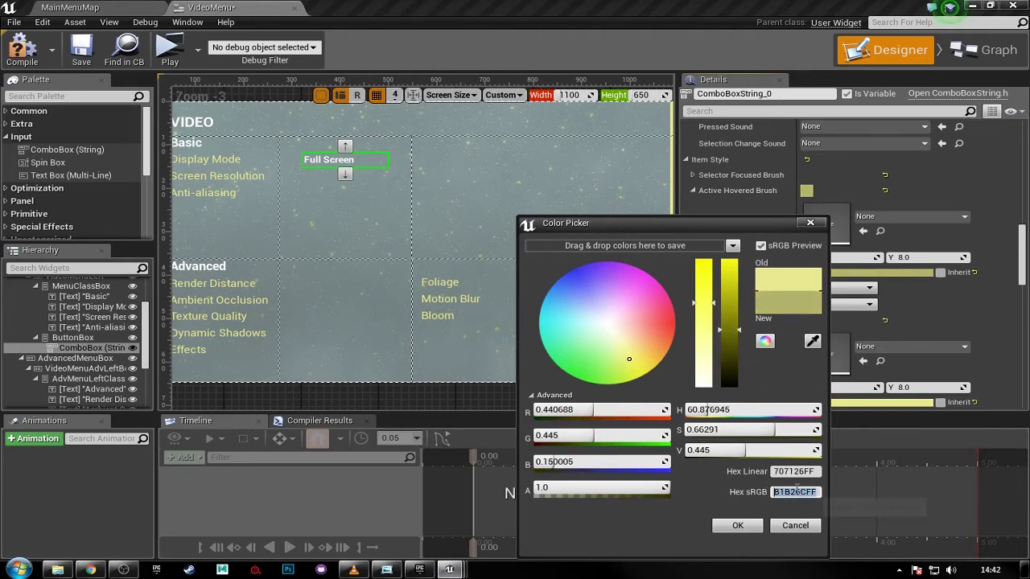
pyautogui.click(737, 525)
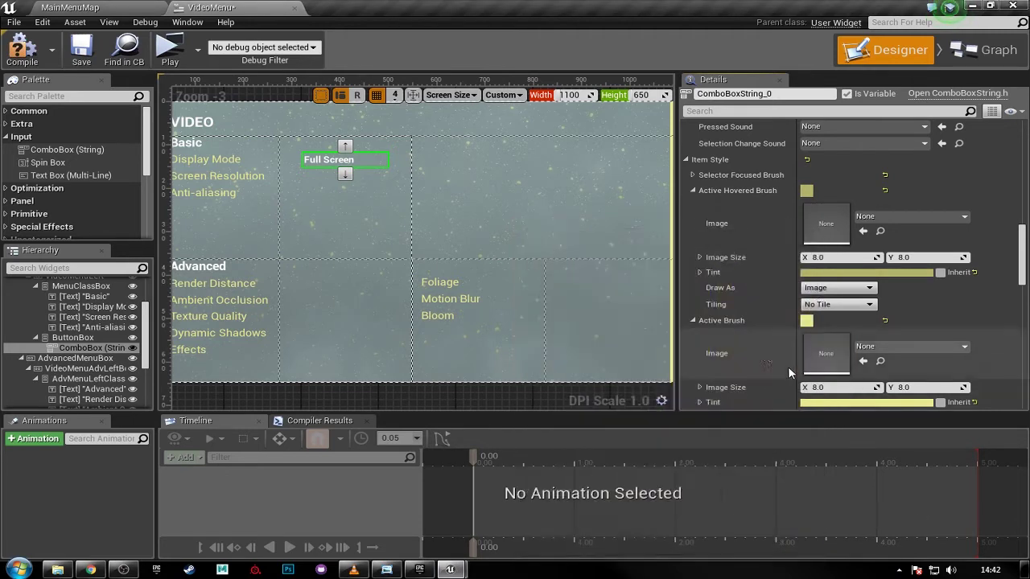
# - Paste B1B26CFF into the Active Brush tint and launch a game preview
pyautogui.scroll(-1, 821, 352)
pyautogui.click(836, 381)
pyautogui.click(818, 491)
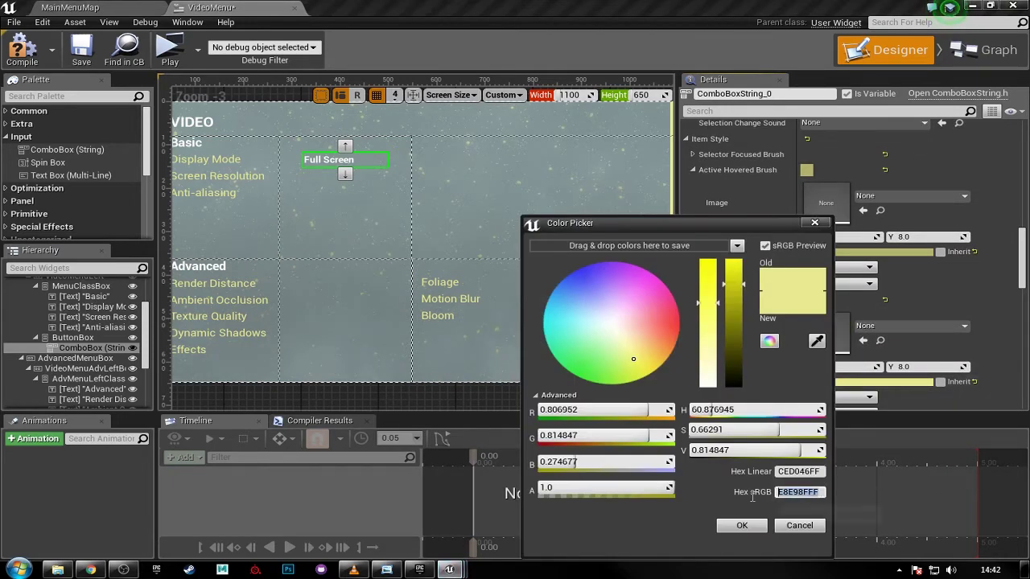
pyautogui.hotkey('ctrl', 'v')
pyautogui.press('Return')
pyautogui.click(747, 524)
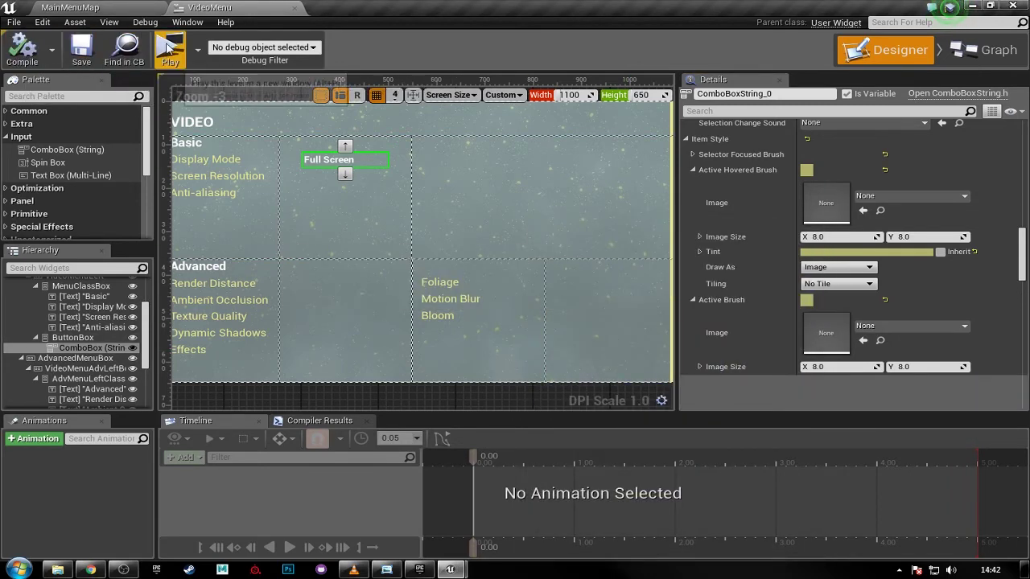
pyautogui.click(169, 50)
pyautogui.click(344, 75)
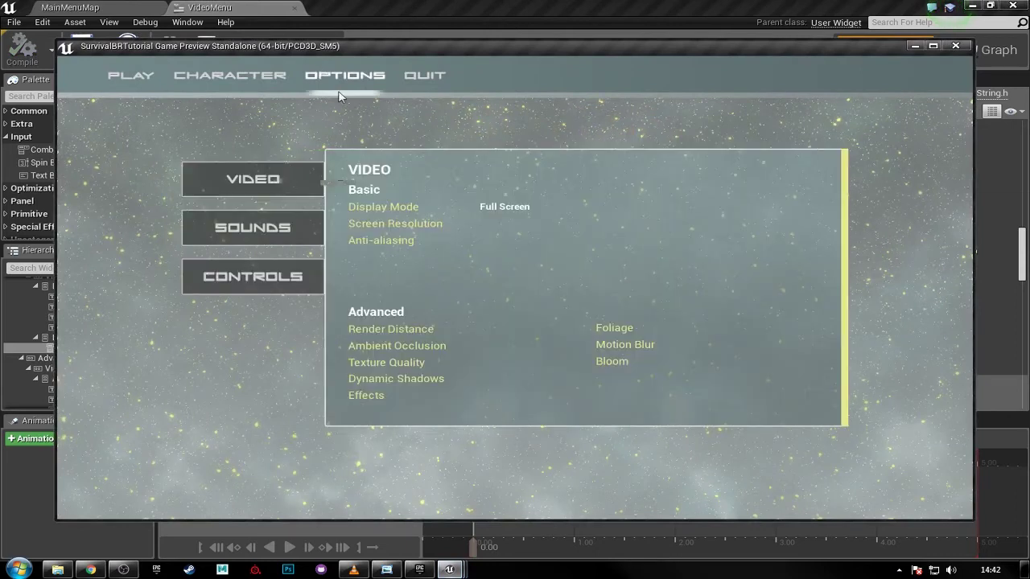
pyautogui.click(507, 207)
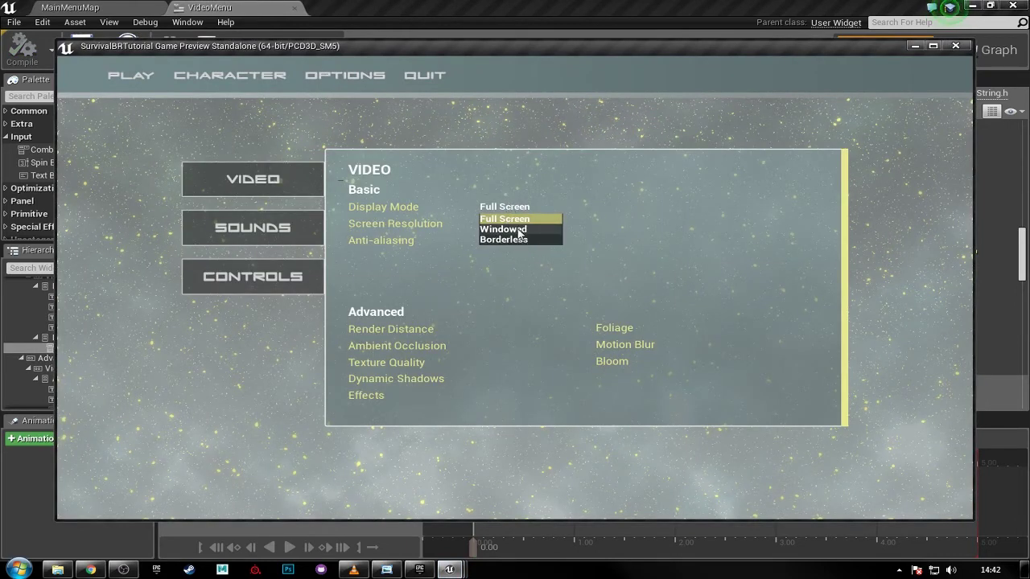
pyautogui.click(518, 230)
pyautogui.click(517, 212)
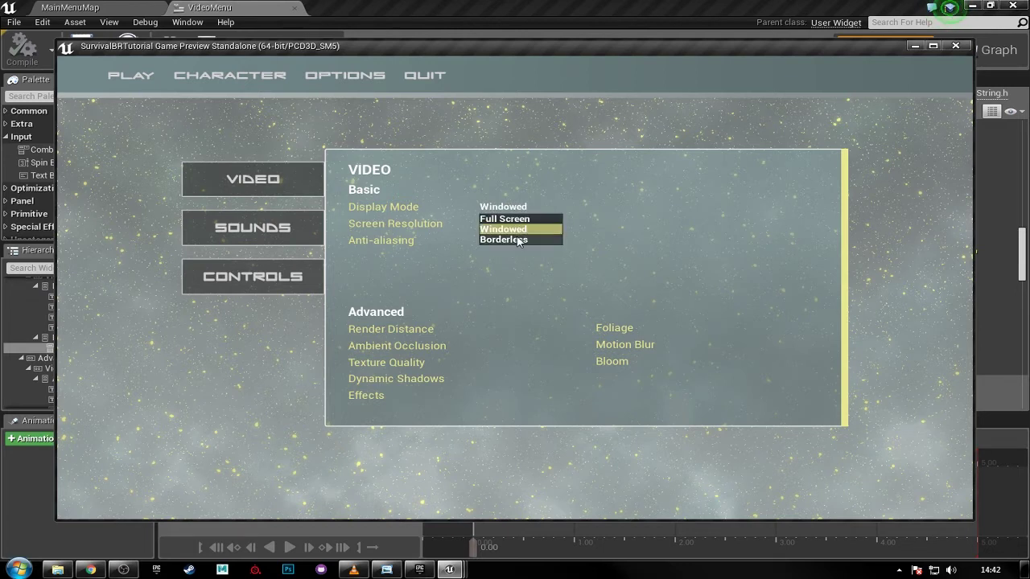
pyautogui.click(519, 240)
pyautogui.click(509, 211)
pyautogui.click(516, 219)
pyautogui.click(515, 211)
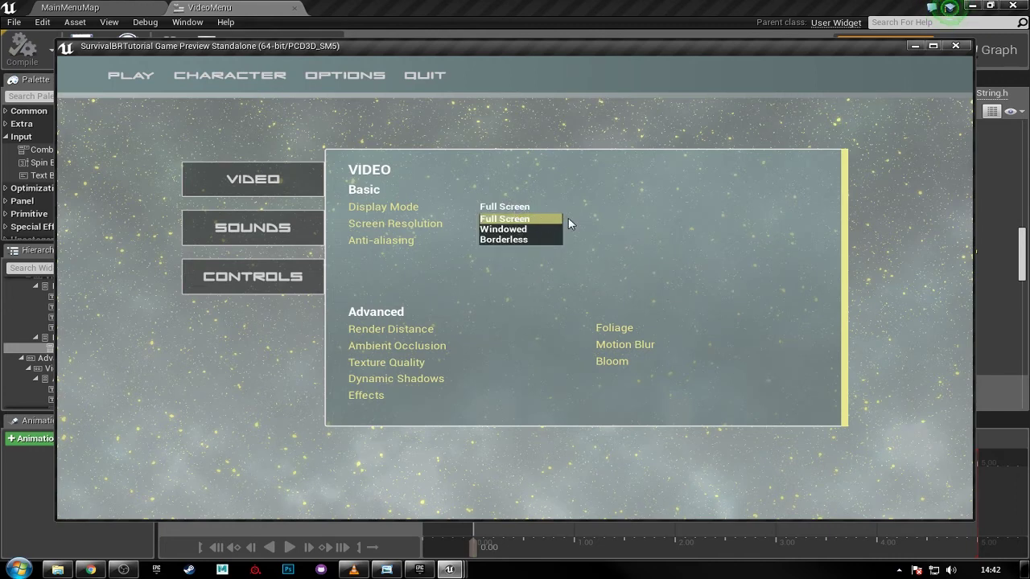
pyautogui.click(557, 201)
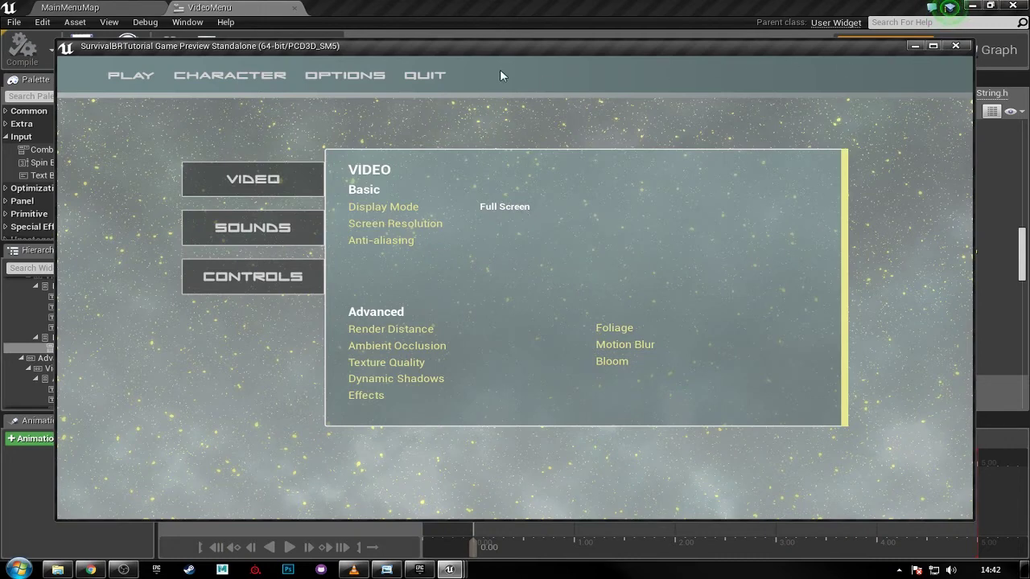
pyautogui.click(425, 75)
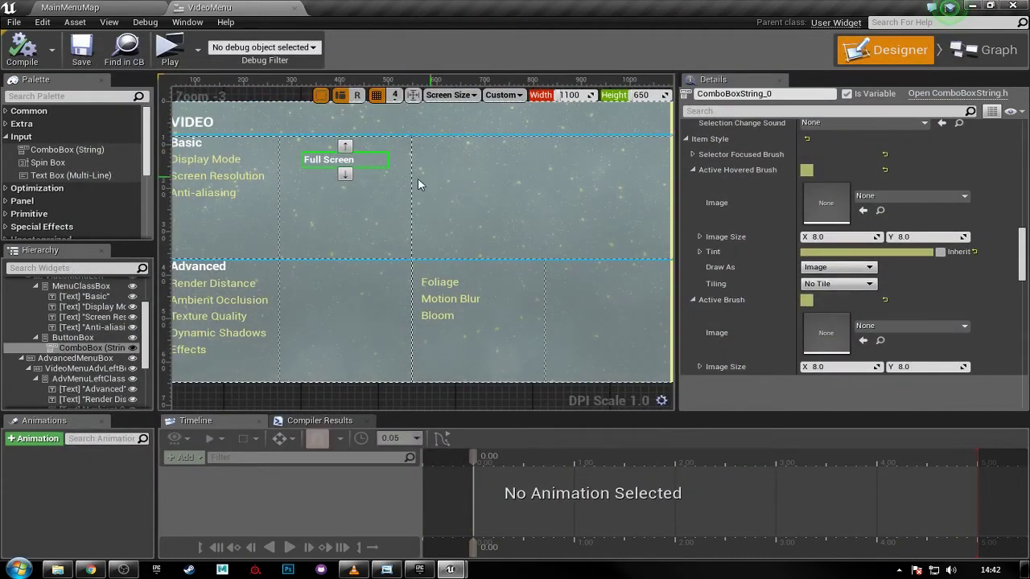
# - Try right slot padding values 80, 100 and 110, settling on 100
pyautogui.scroll(10, 862, 171)
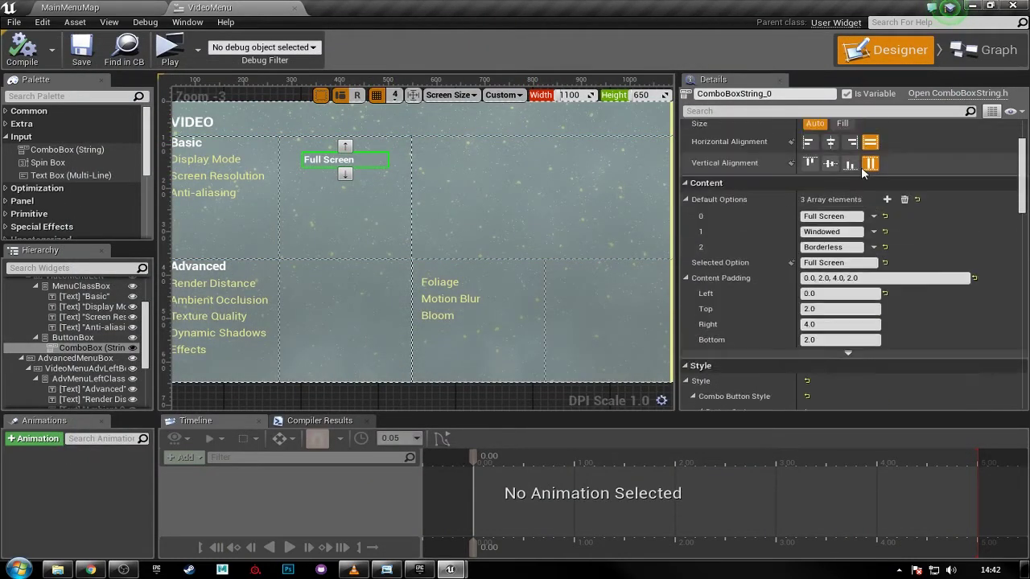
pyautogui.scroll(2, 861, 169)
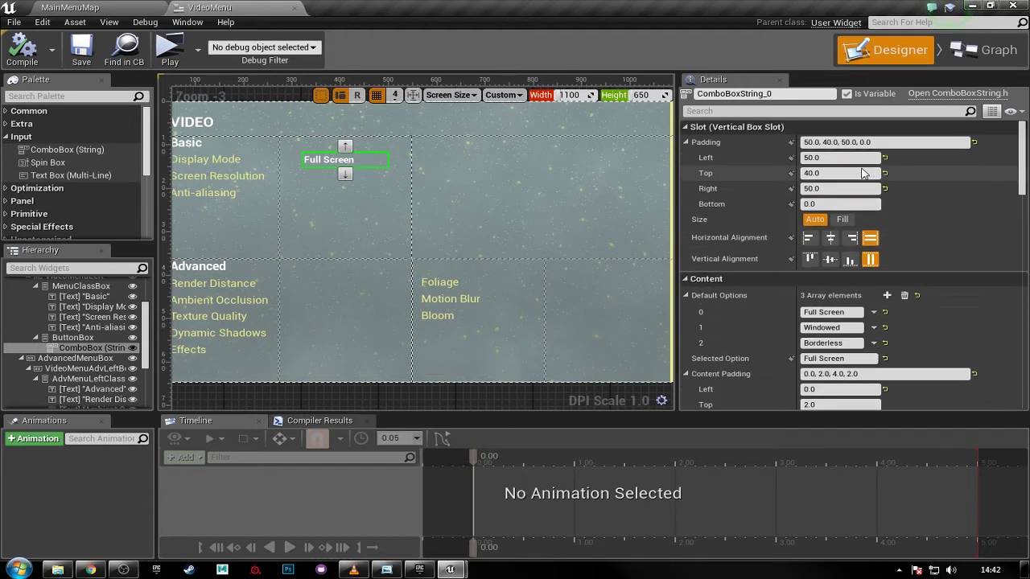
pyautogui.click(805, 189)
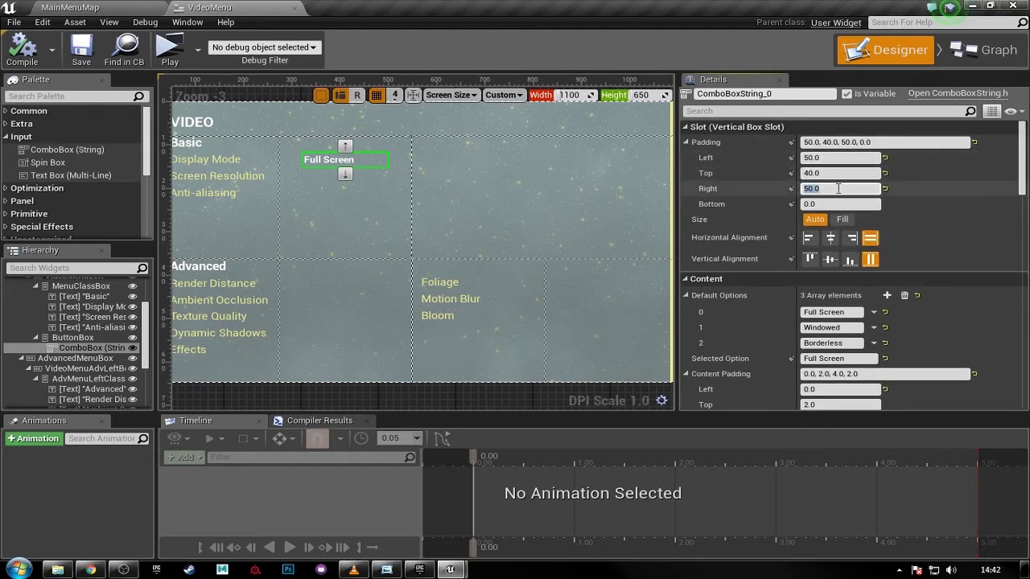
pyautogui.write('80')
pyautogui.press('Return')
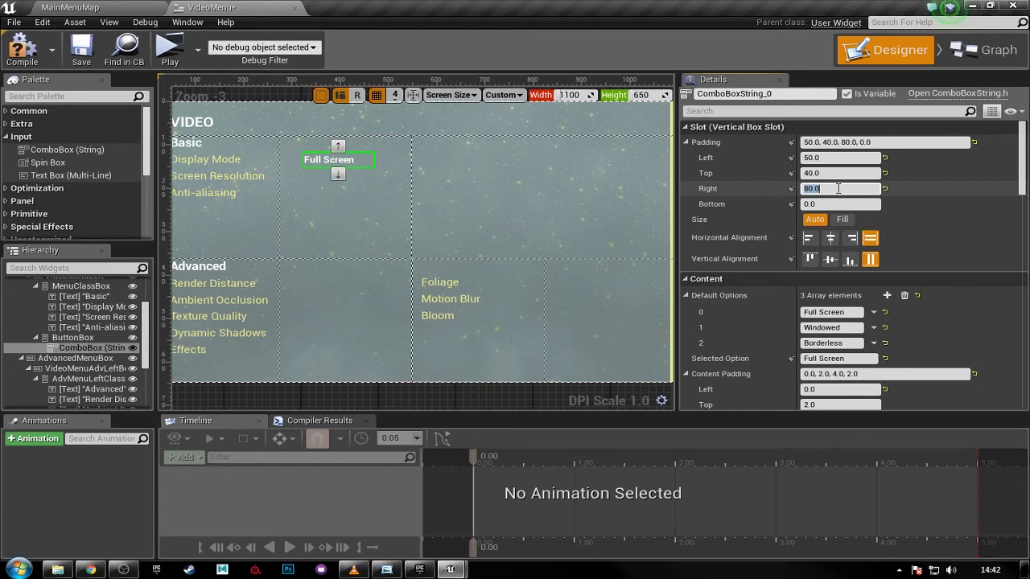
pyautogui.write('100')
pyautogui.press('Return')
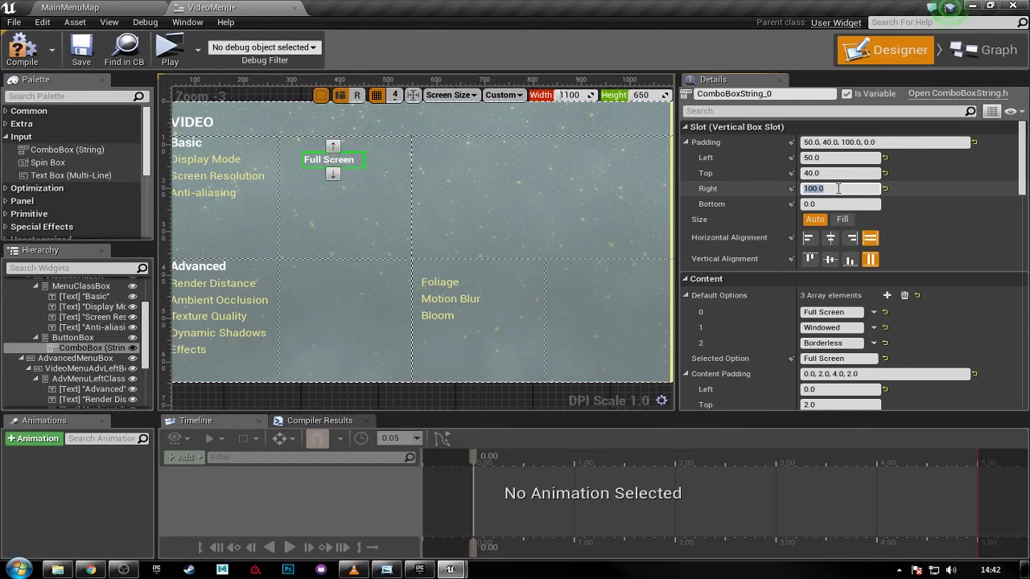
pyautogui.write('110')
pyautogui.press('Return')
pyautogui.write('100')
pyautogui.press('Return')
# - Save the VideoMenu widget and open the OPTIONS screen in a game preview
pyautogui.click(82, 51)
pyautogui.click(170, 50)
pyautogui.click(377, 84)
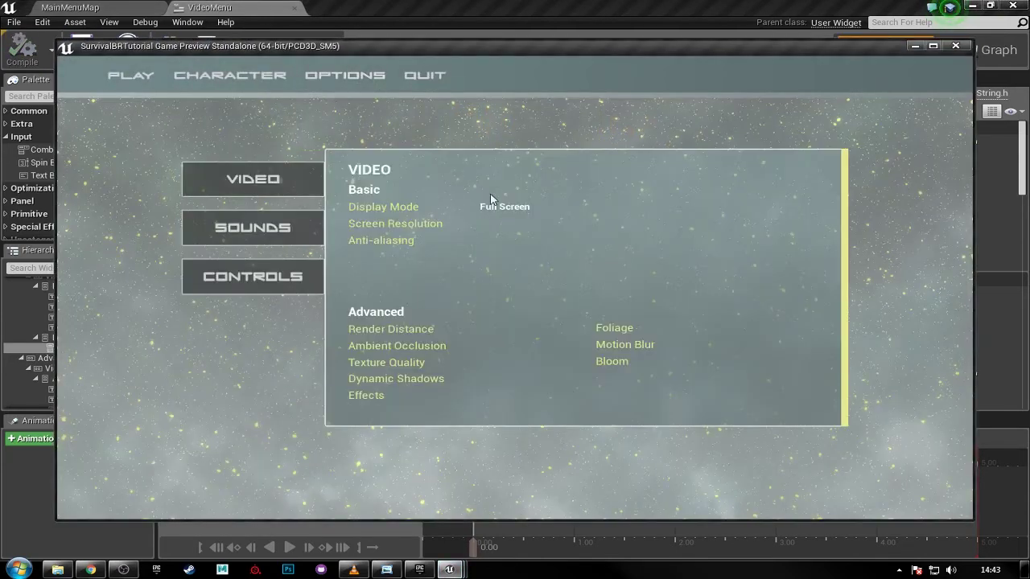
# - Switch Display Mode to Windowed, then back to Full Screen, and quit the preview
pyautogui.click(505, 210)
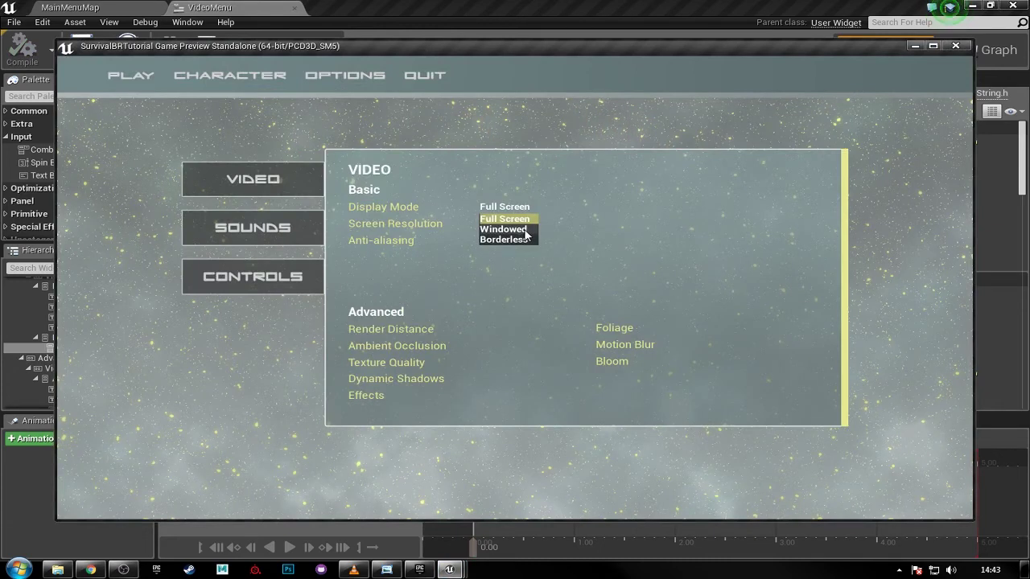
pyautogui.click(503, 230)
pyautogui.click(505, 207)
pyautogui.click(505, 206)
pyautogui.click(504, 216)
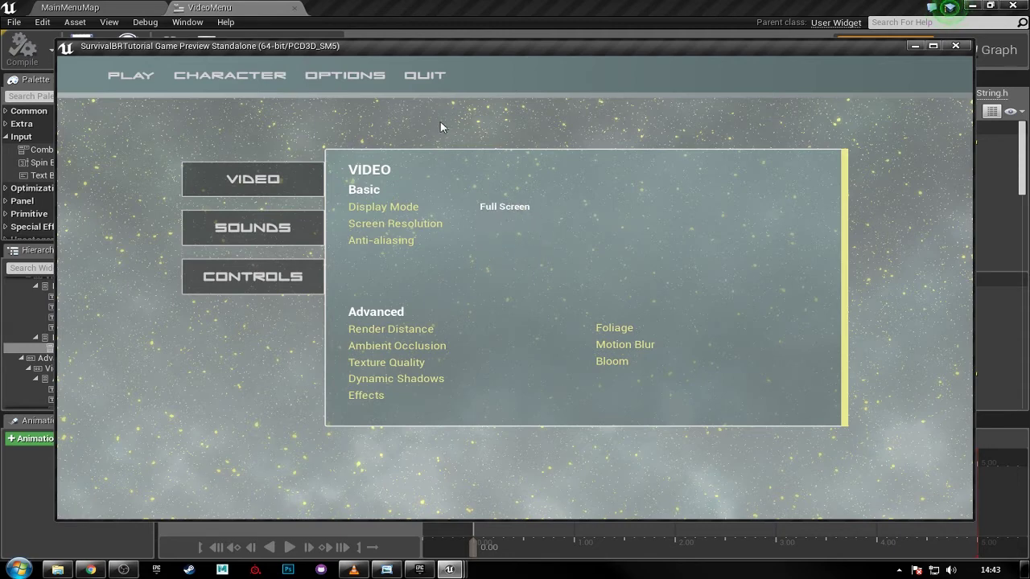
pyautogui.click(425, 75)
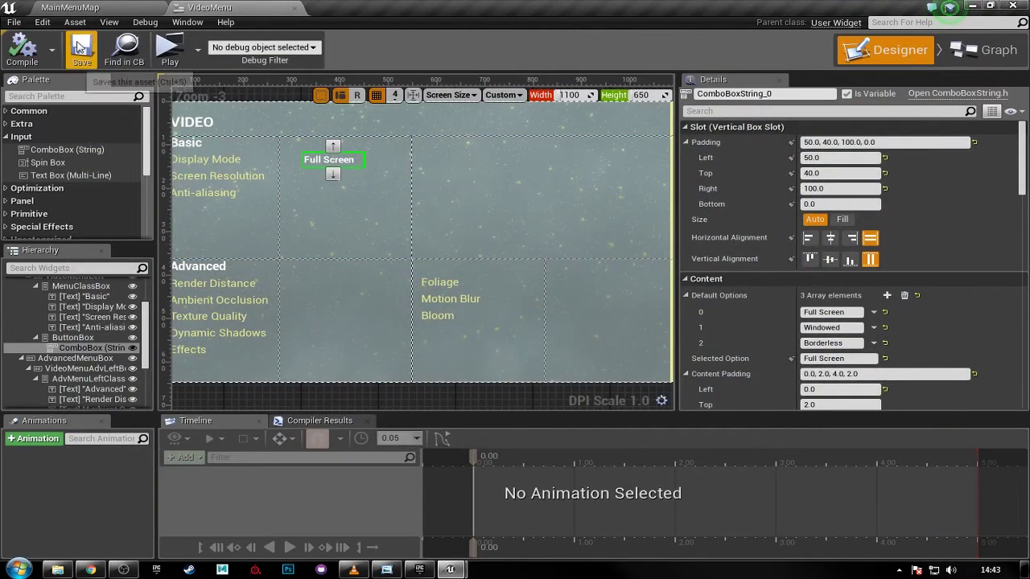
# - Select the ComboBoxString_0 widget and begin renaming it DisplayModeDrop
pyautogui.moveTo(326, 216); pyautogui.dragTo(384, 222, button='right')
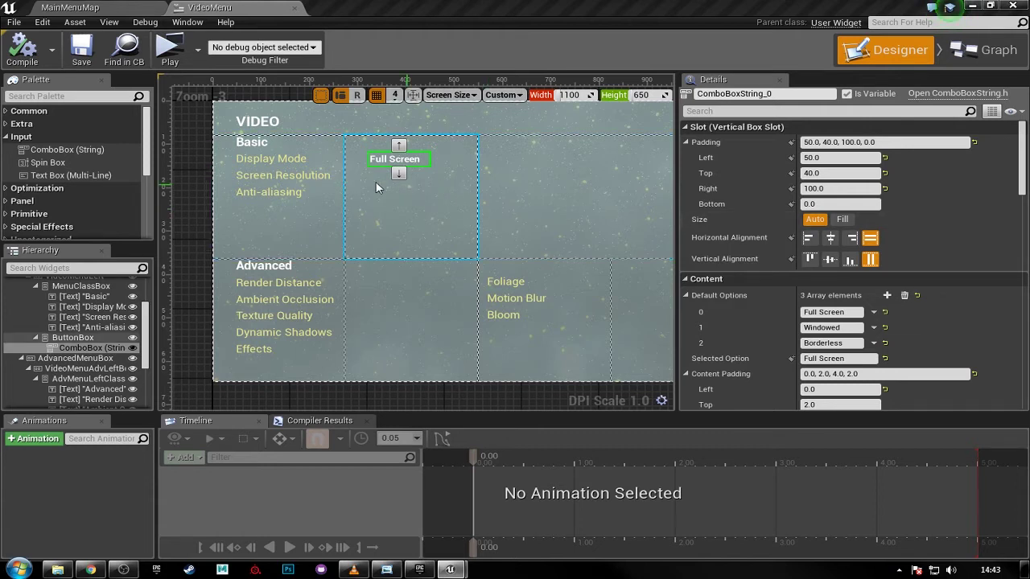
pyautogui.click(91, 347)
pyautogui.click(801, 95)
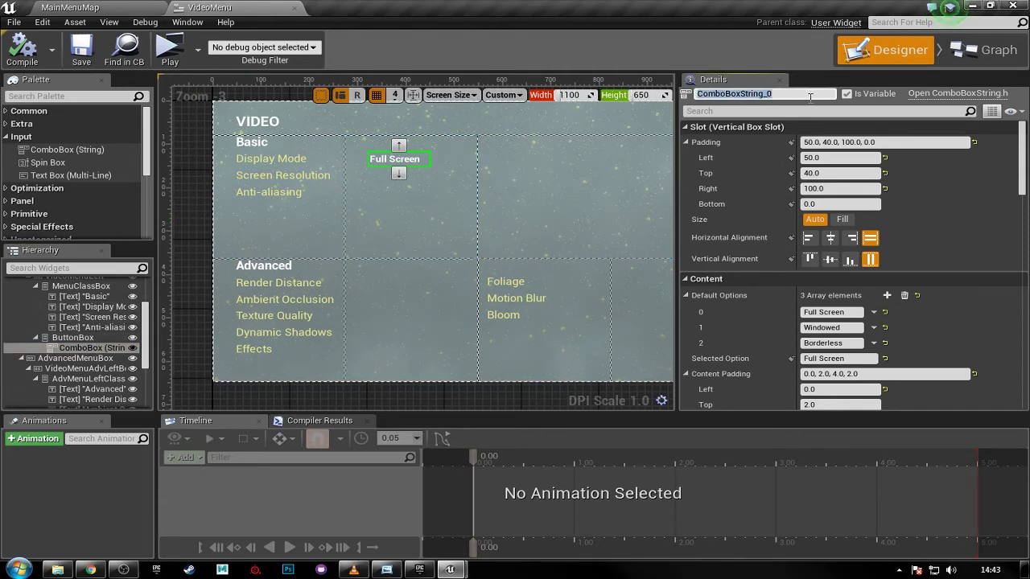
pyautogui.write('Displa')
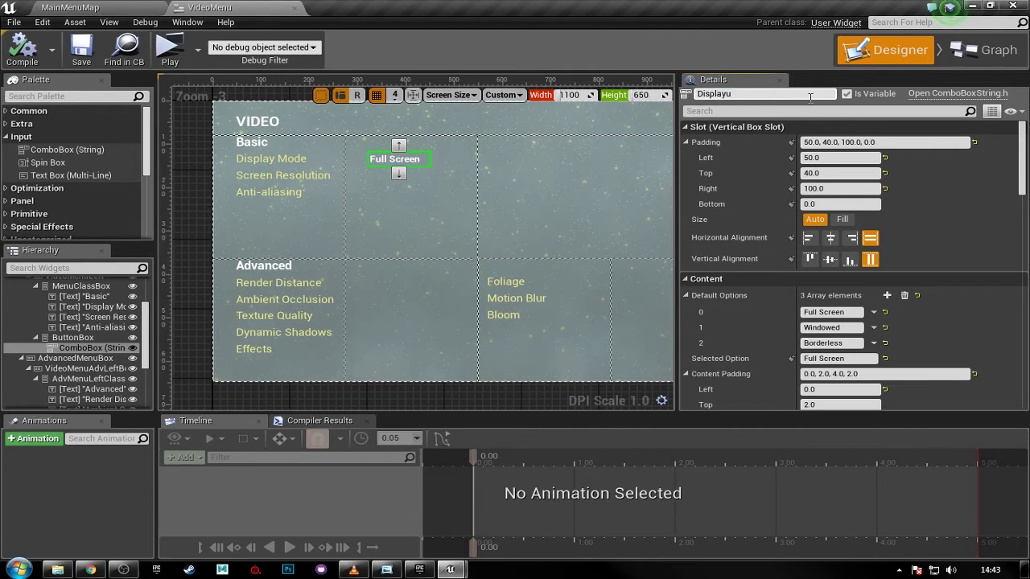
pyautogui.write('yModeDrop')
# - Confirm the DisplayModeDrop name, paste a duplicate into ButtonBox and give it top padding 10
pyautogui.press('Return')
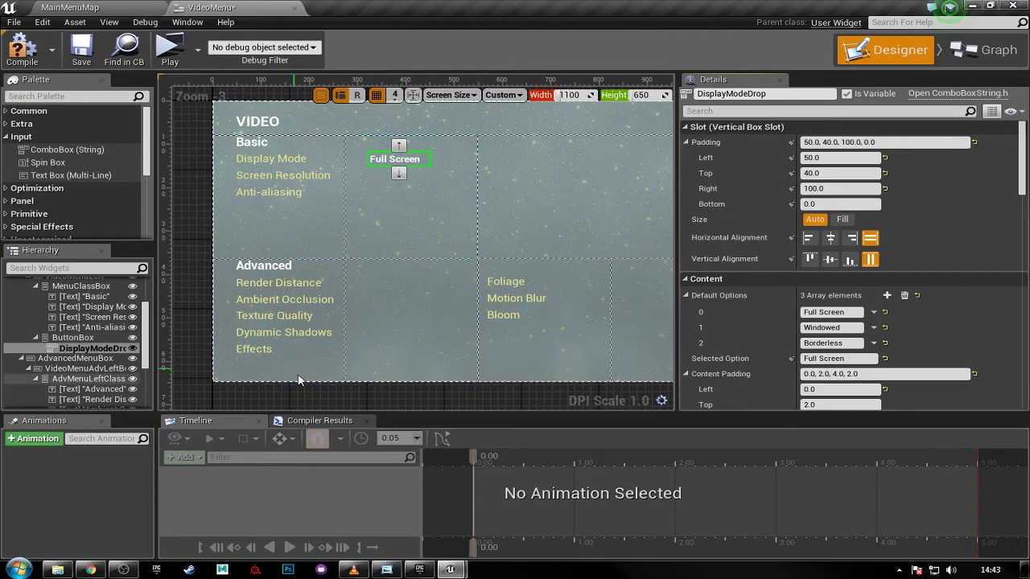
pyautogui.click(81, 350)
pyautogui.click(76, 338)
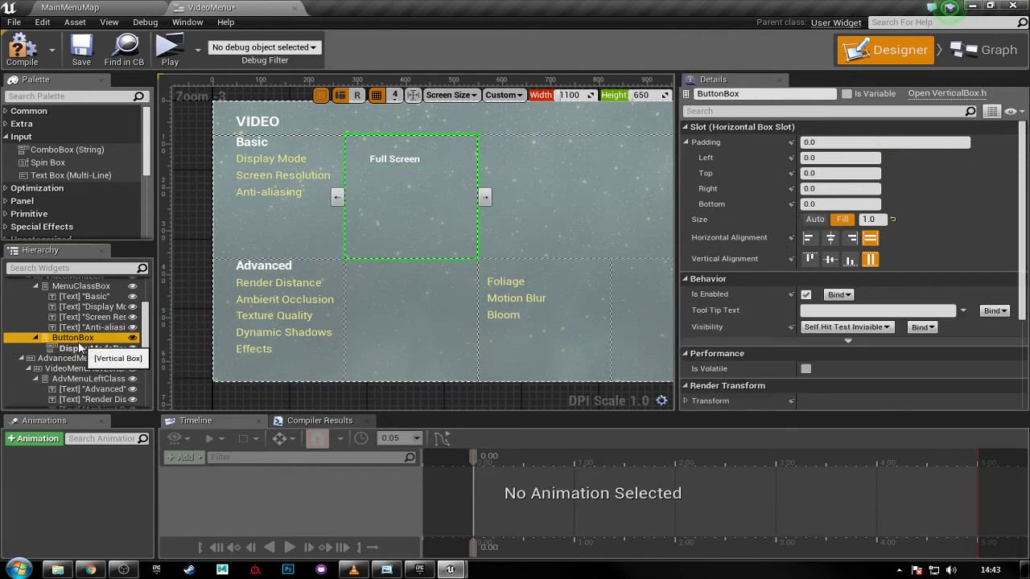
pyautogui.hotkey('ctrl', 'v')
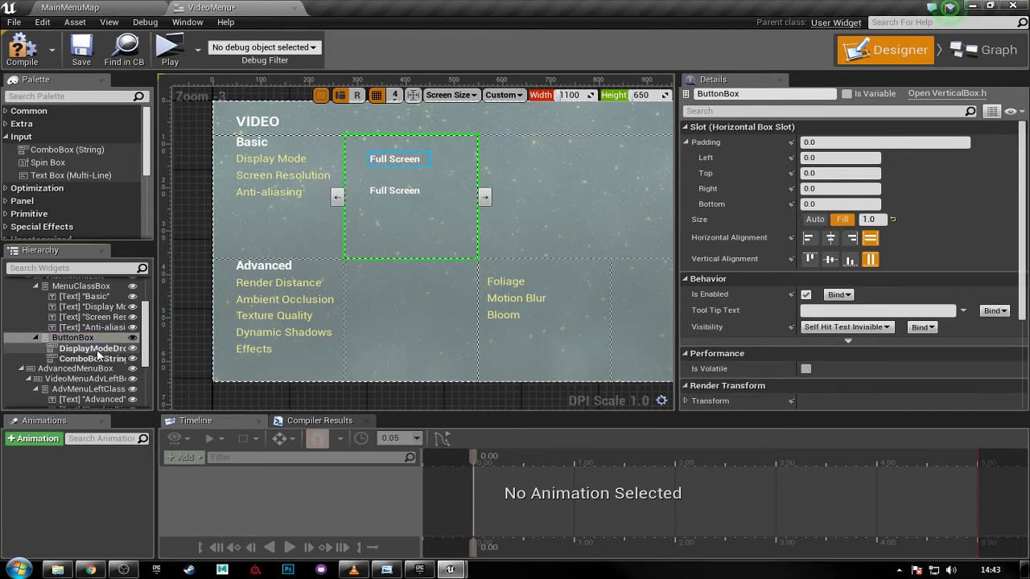
pyautogui.click(394, 193)
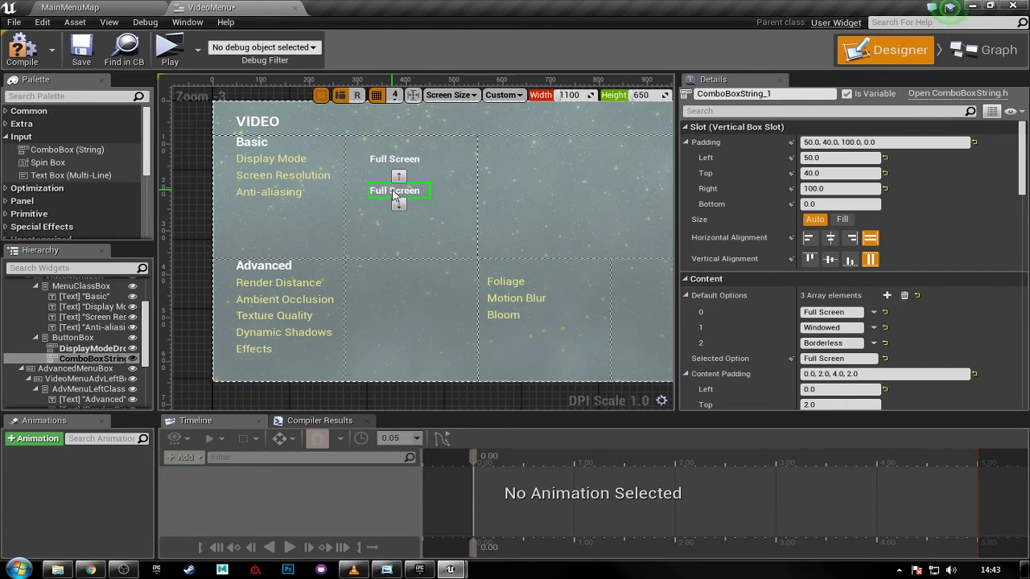
pyautogui.click(853, 175)
pyautogui.write('10')
pyautogui.press('Return')
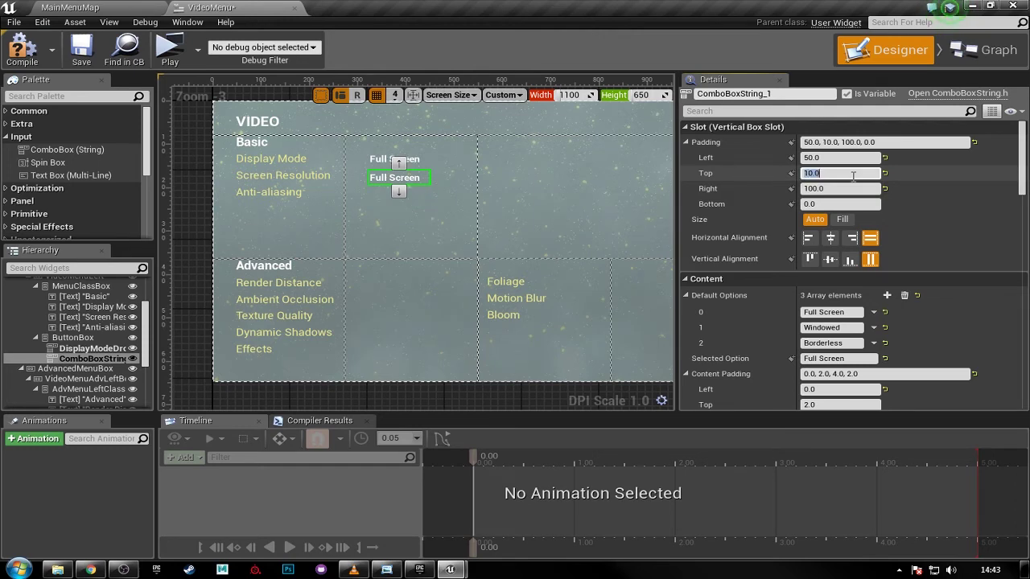
# - Lower the duplicate combo box's top padding to 9
pyautogui.scroll(4, 366, 178)
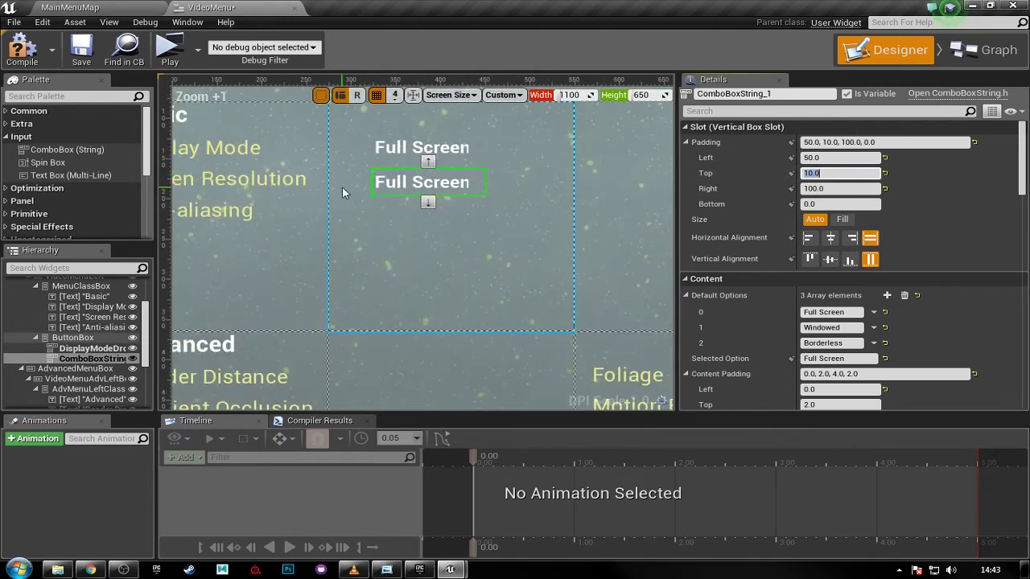
pyautogui.click(353, 193)
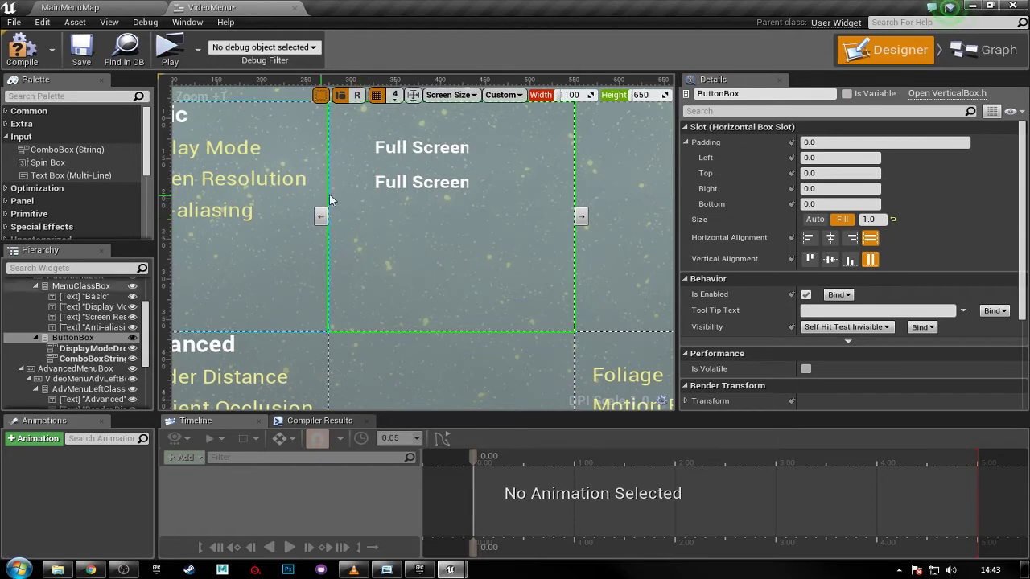
pyautogui.click(381, 186)
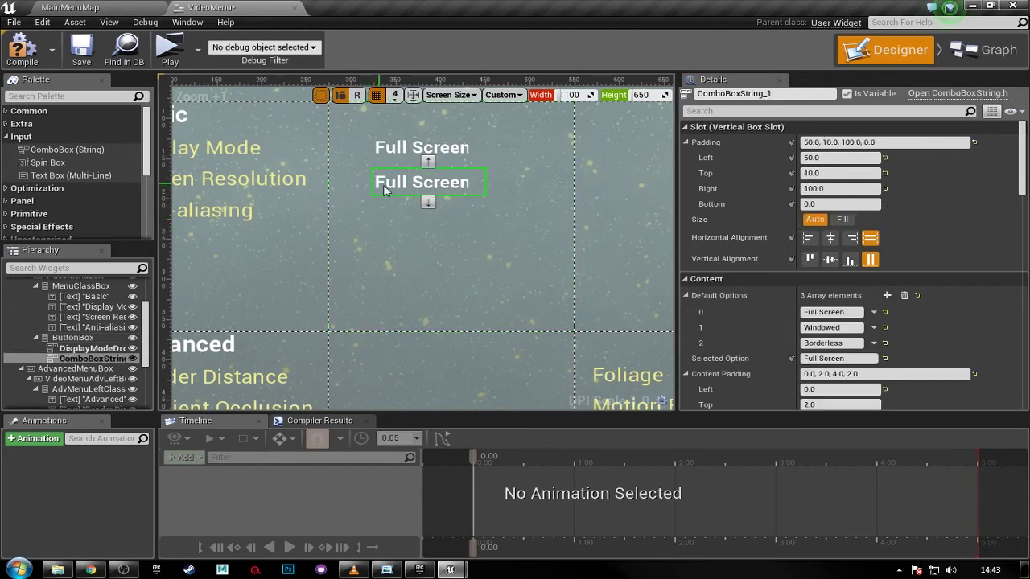
pyautogui.click(822, 174)
pyautogui.write('9')
pyautogui.press('Return')
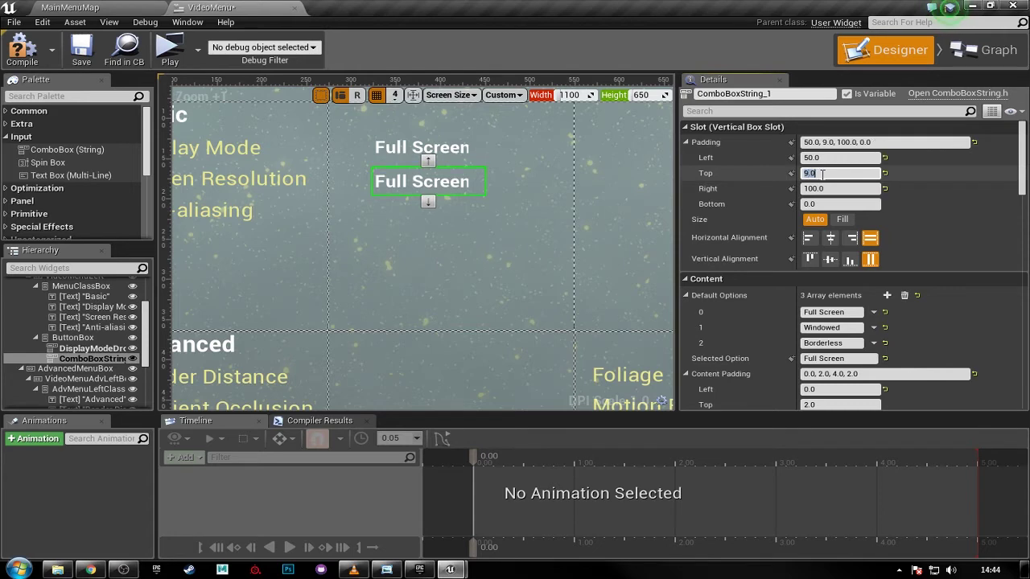
# - Set right padding 90 on DisplayModeDrop and on the lower ComboBoxString_1
pyautogui.click(419, 228)
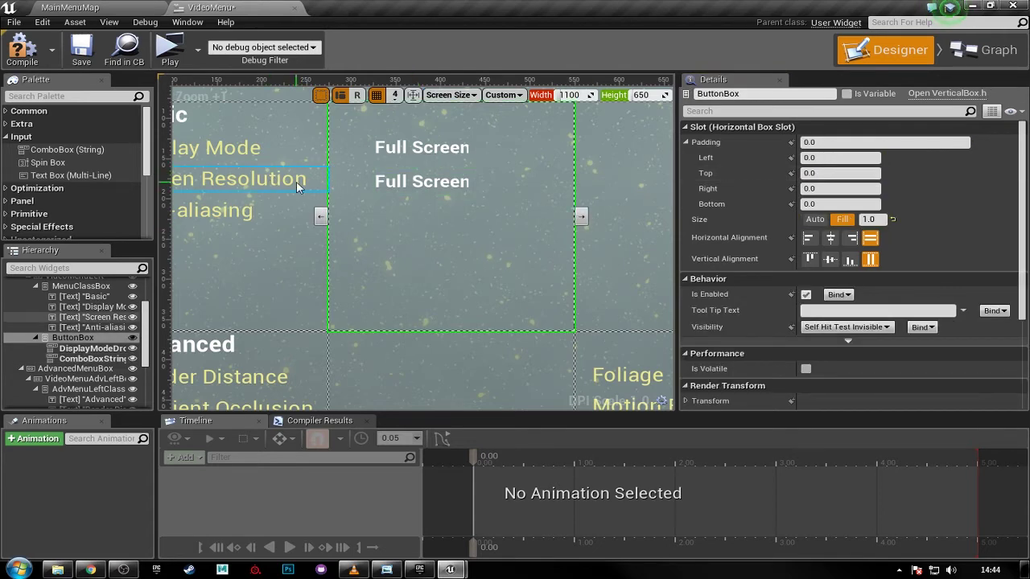
pyautogui.click(384, 185)
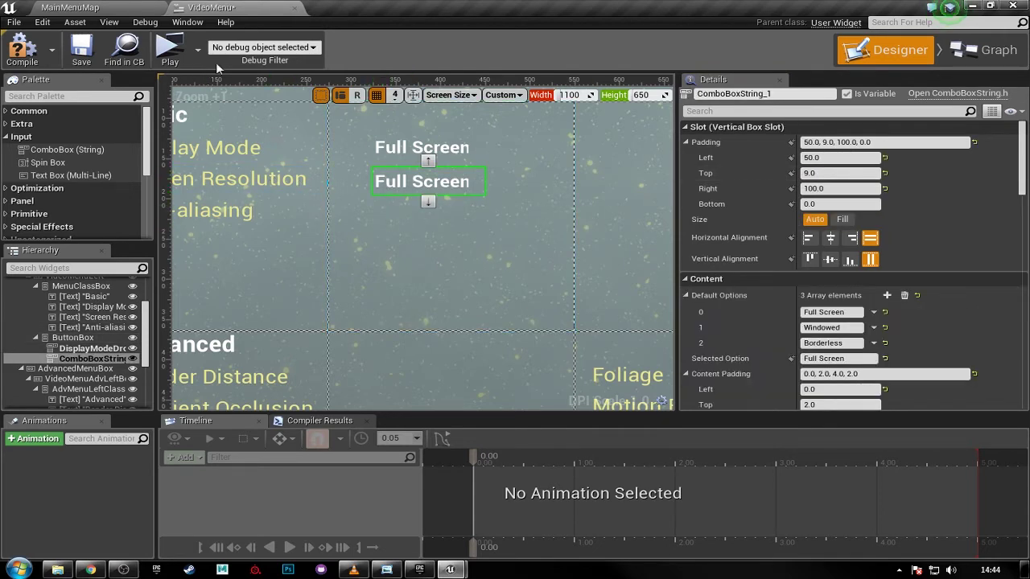
pyautogui.click(473, 153)
pyautogui.click(827, 189)
pyautogui.write('90')
pyautogui.press('Return')
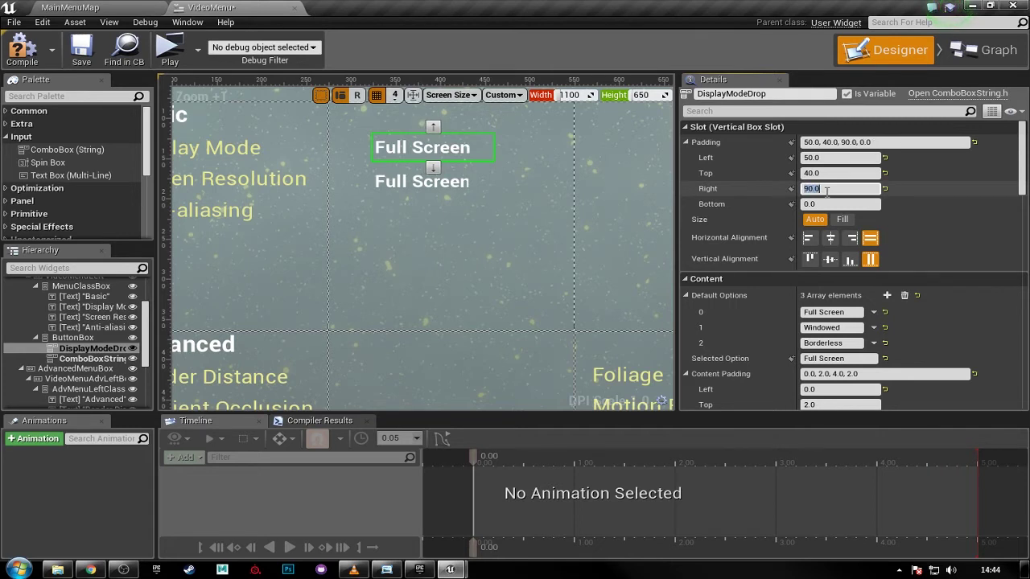
pyautogui.click(463, 190)
pyautogui.click(824, 189)
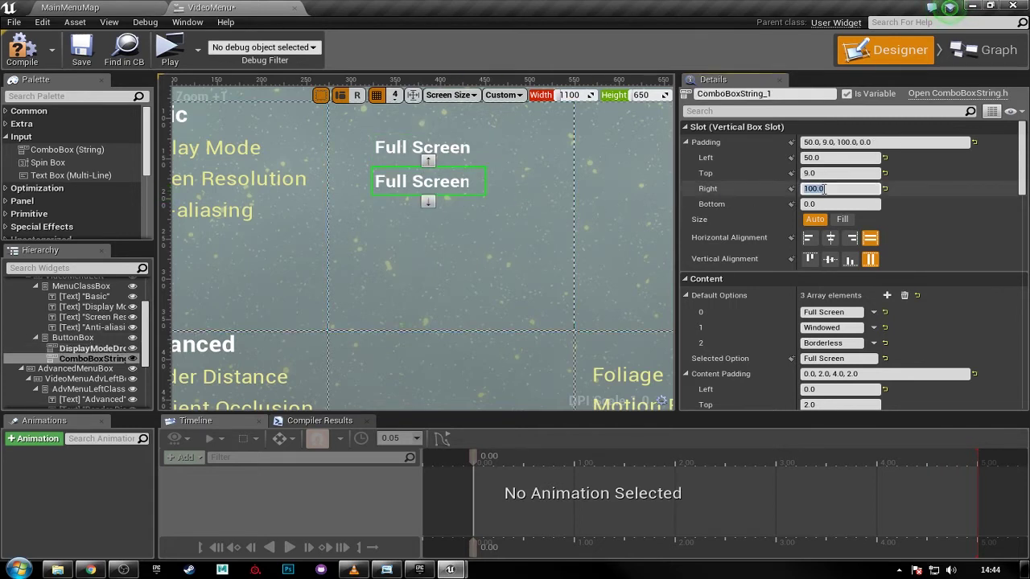
pyautogui.write('90')
pyautogui.press('Return')
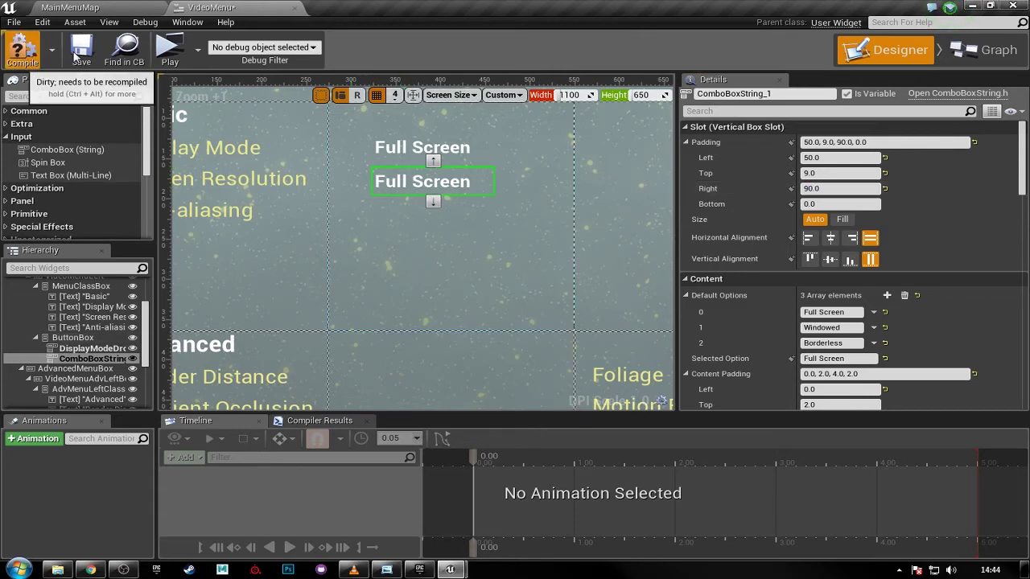
pyautogui.click(169, 50)
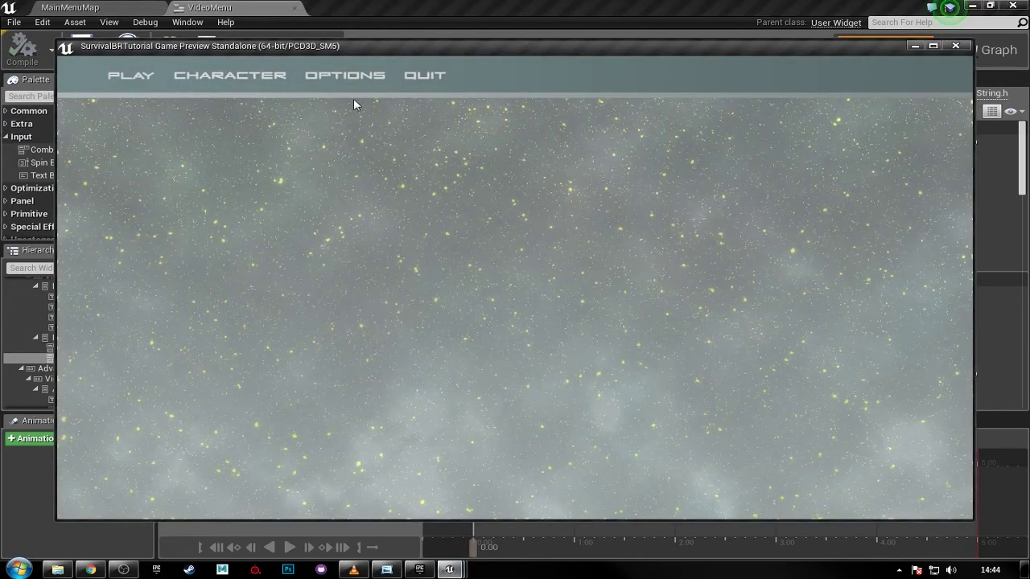
pyautogui.click(346, 75)
pyautogui.click(505, 226)
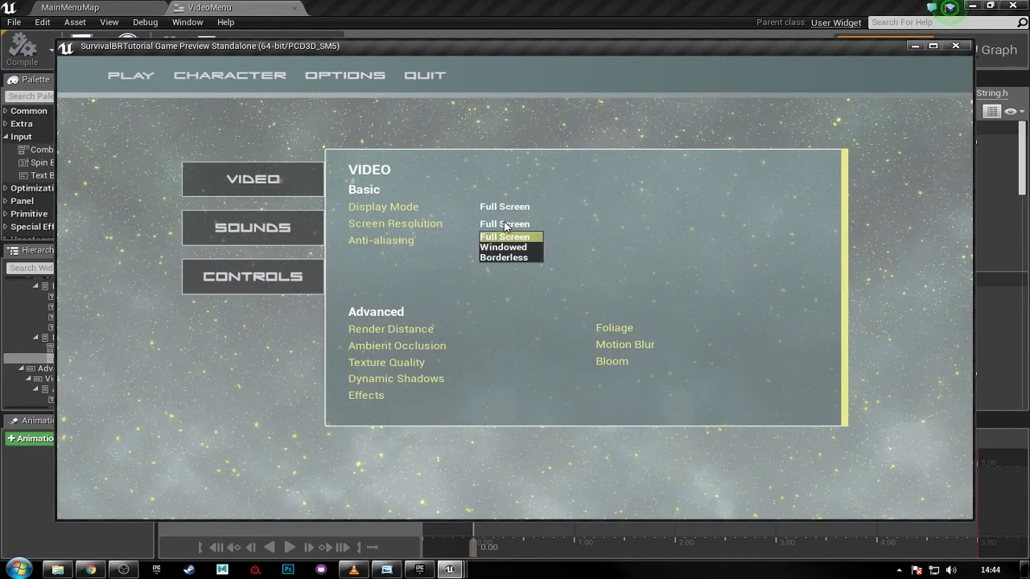
pyautogui.click(505, 226)
pyautogui.click(505, 225)
pyautogui.click(506, 210)
pyautogui.click(511, 226)
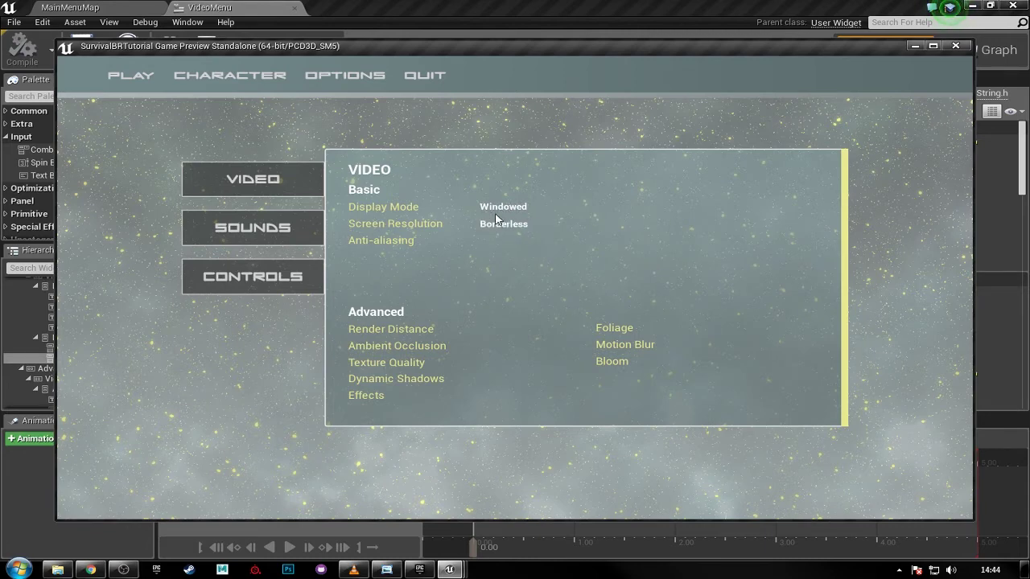
pyautogui.click(426, 81)
pyautogui.moveTo(425, 232); pyautogui.dragTo(471, 187, button='right')
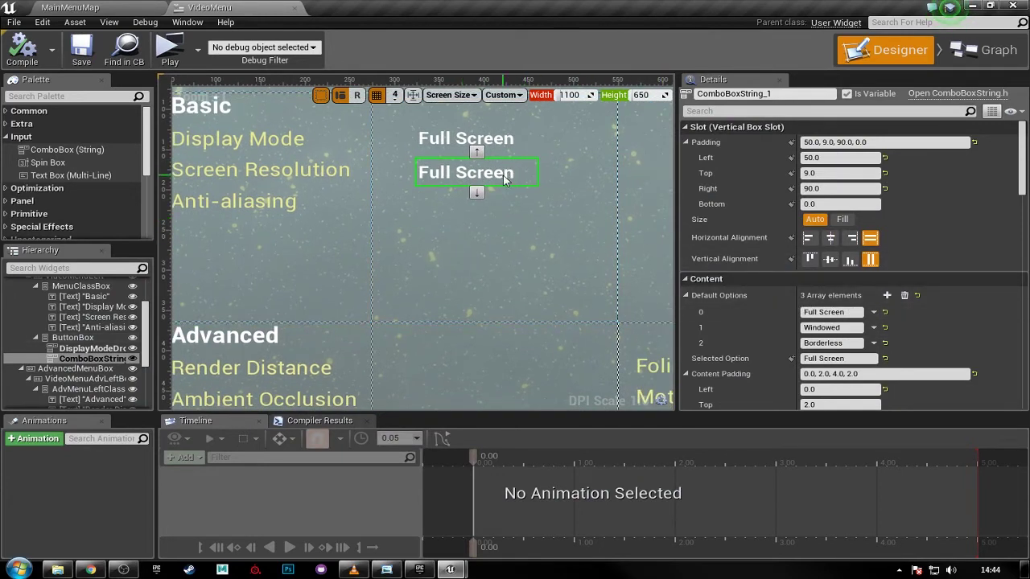
# - Change the default options to 1920x1080, 1440x900 and 1366x768, and add 1280x768
pyautogui.click(855, 313)
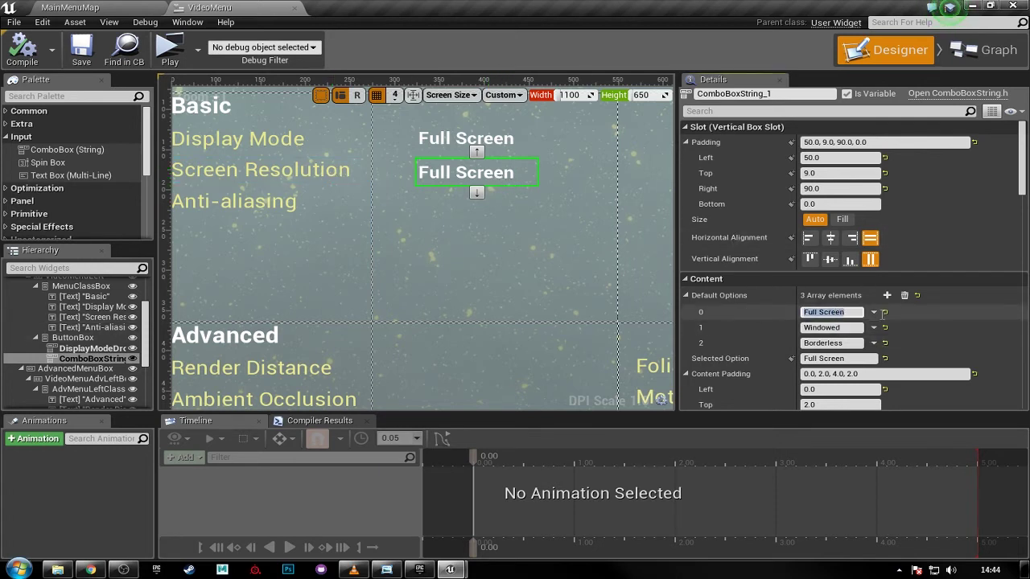
pyautogui.write('1920x1080')
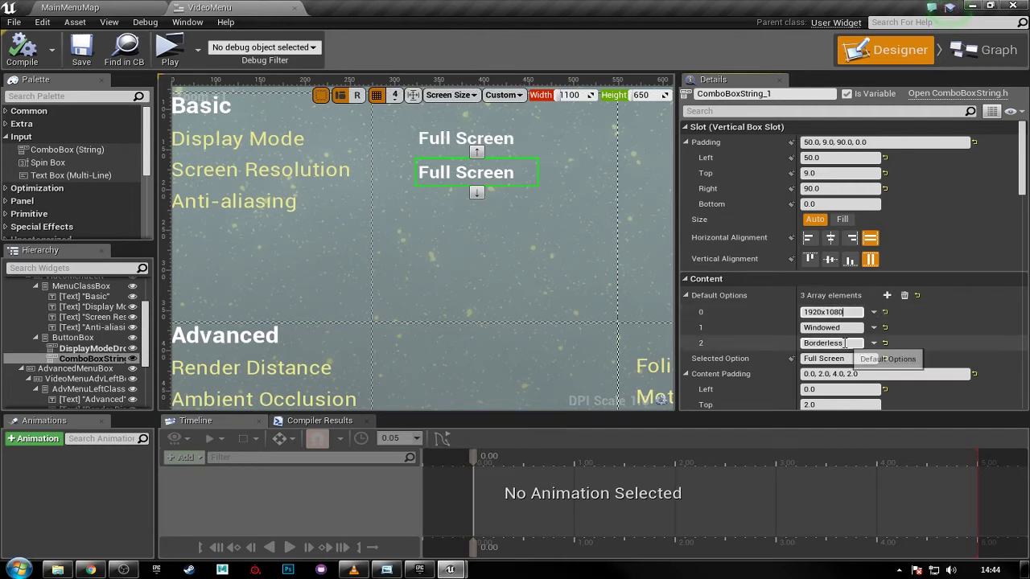
pyautogui.click(861, 328)
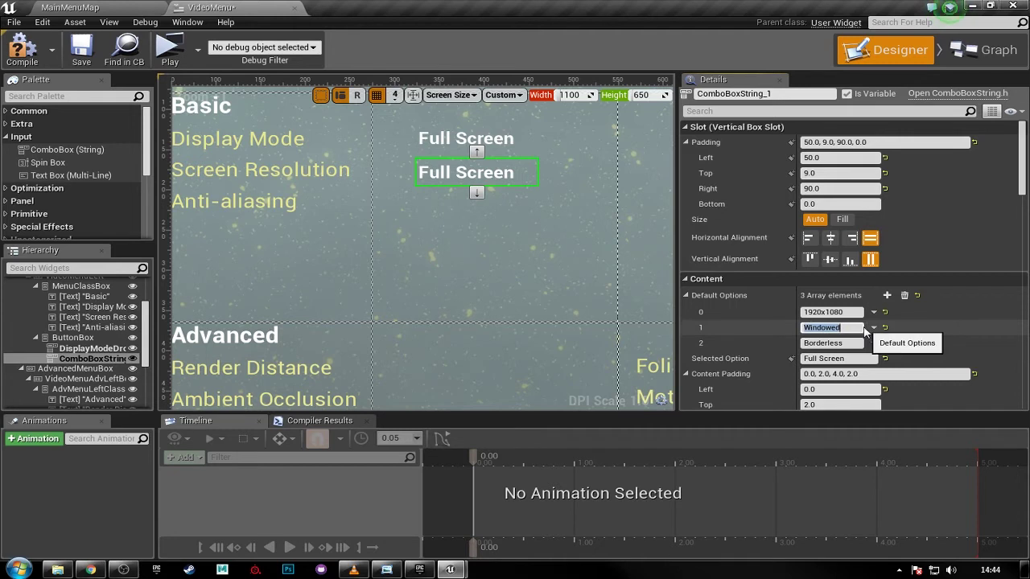
pyautogui.write('1440x900')
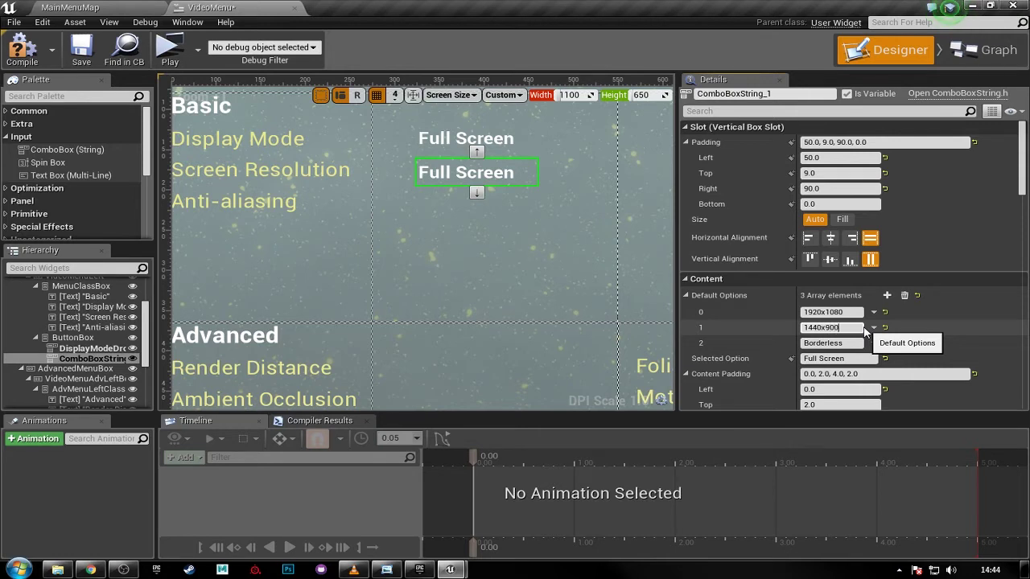
pyautogui.click(859, 344)
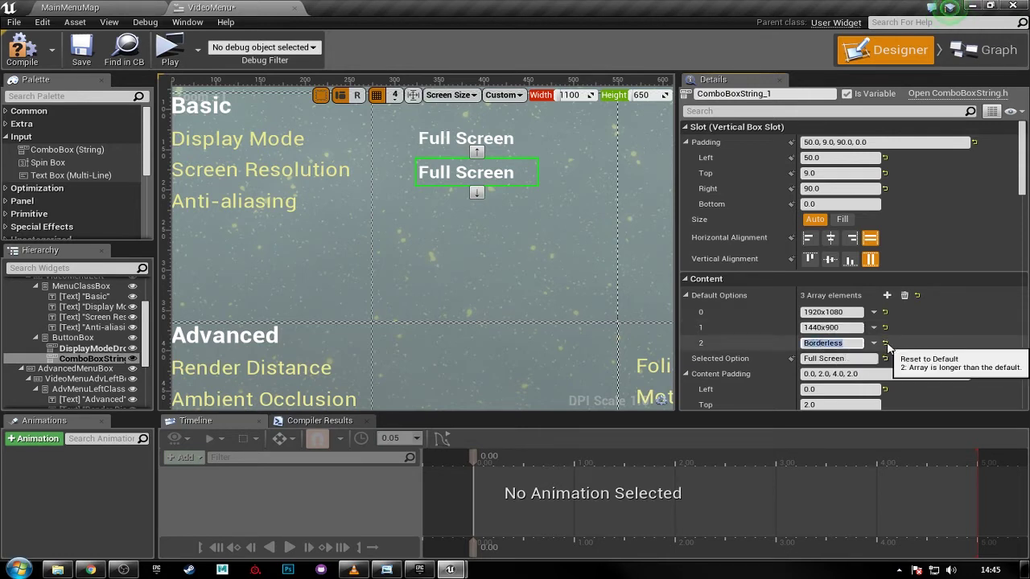
pyautogui.write('1366x768')
pyautogui.click(887, 296)
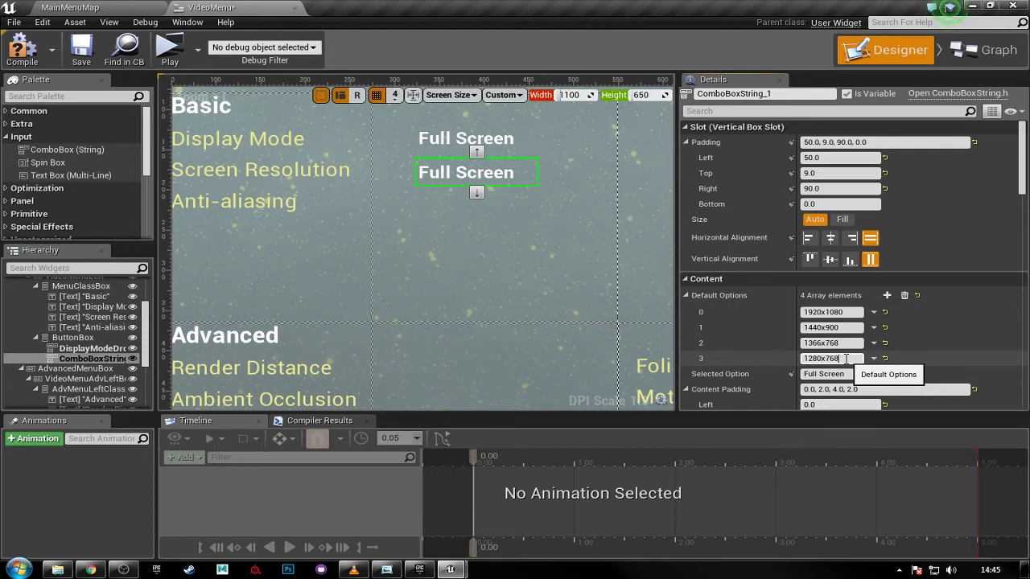
pyautogui.press('Return')
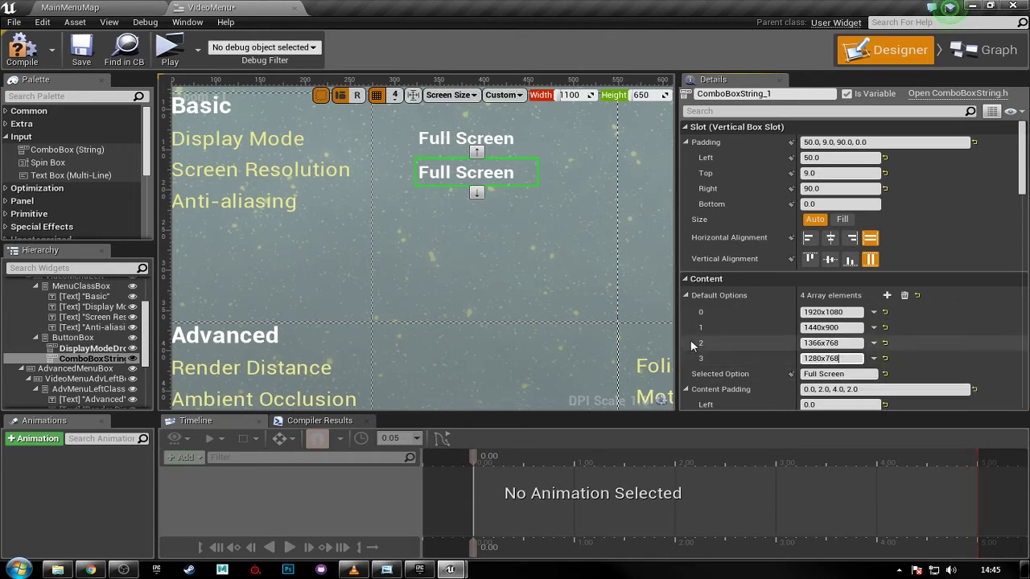
# - Compile, set the Selected Option to 1920x1080, and save the widget
pyautogui.click(16, 48)
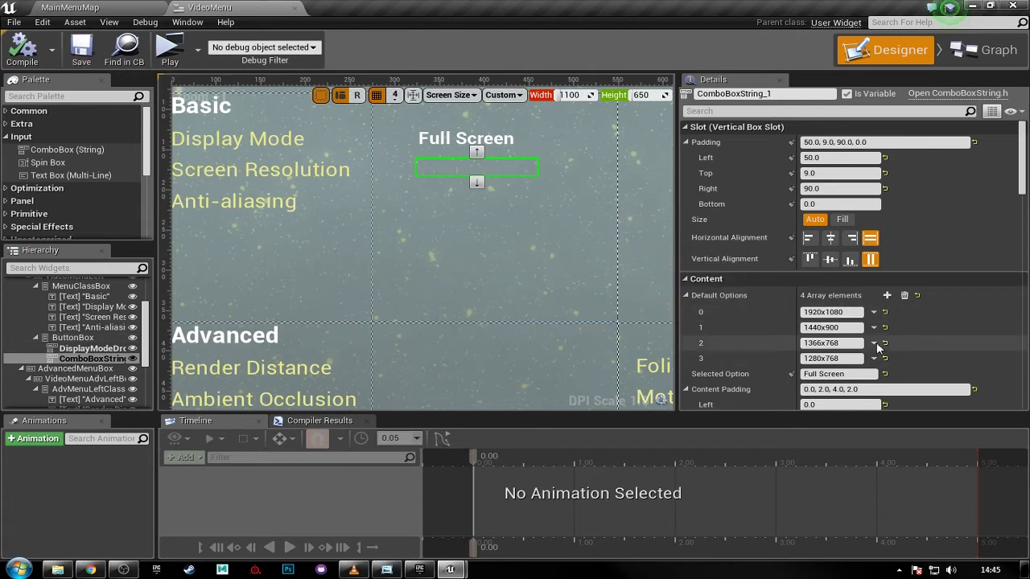
pyautogui.click(853, 374)
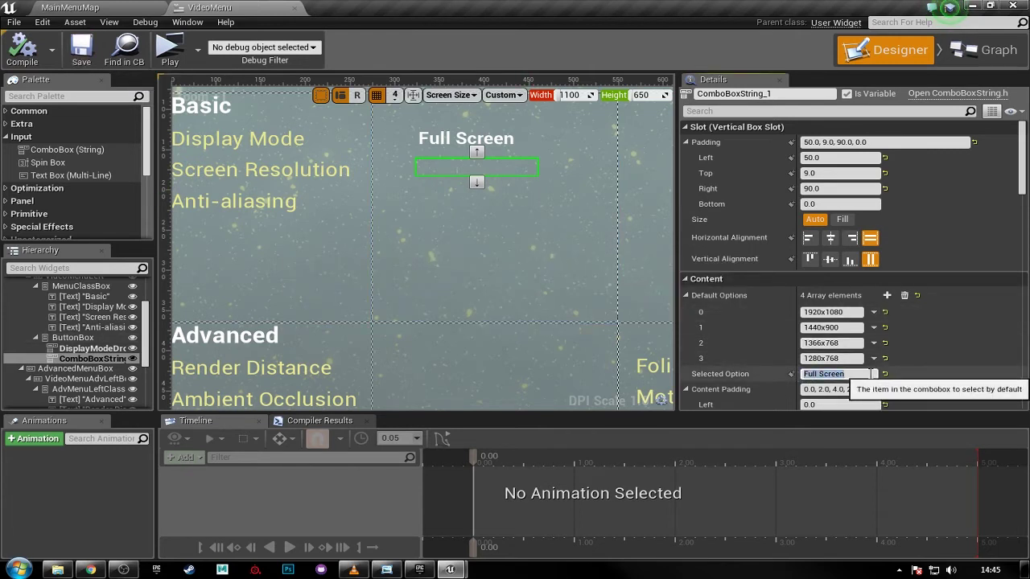
pyautogui.write('1920x1080')
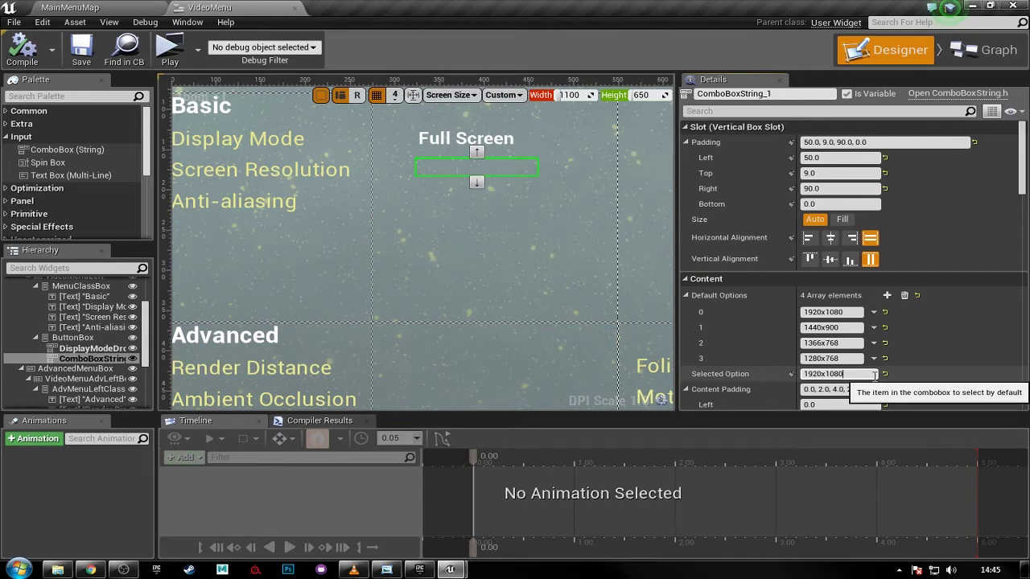
pyautogui.press('Return')
pyautogui.click(80, 50)
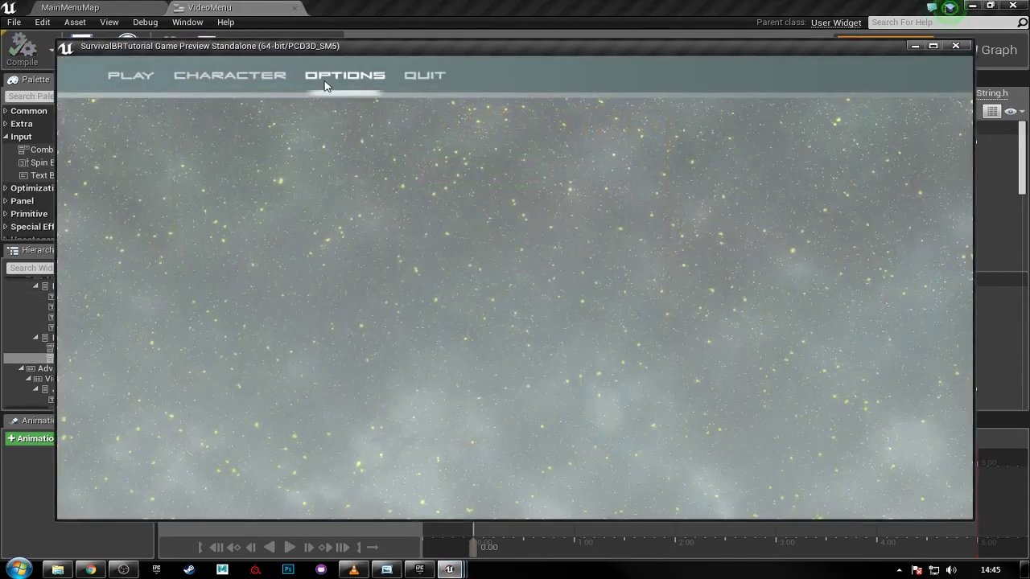
pyautogui.click(346, 75)
pyautogui.click(515, 224)
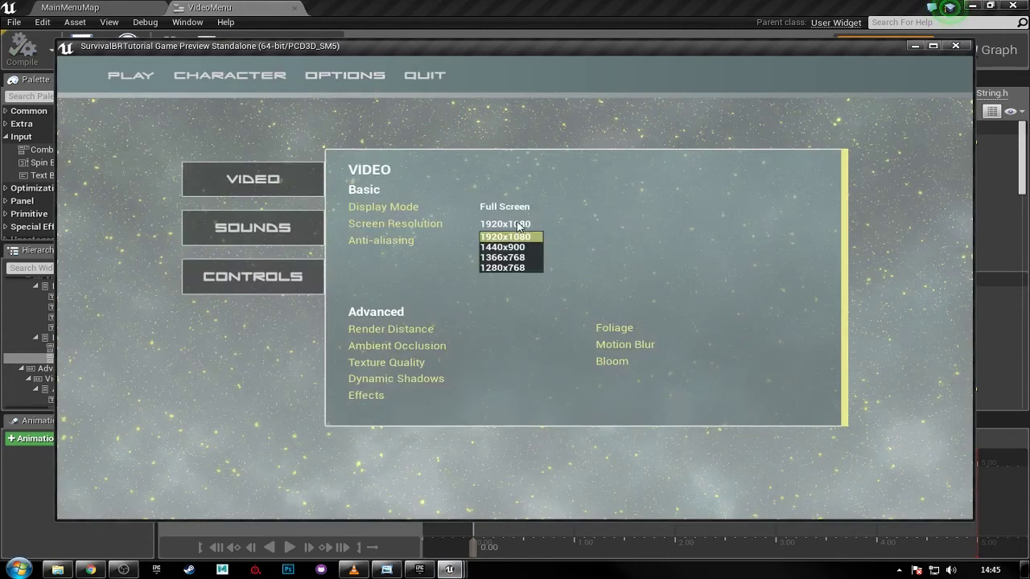
pyautogui.click(522, 238)
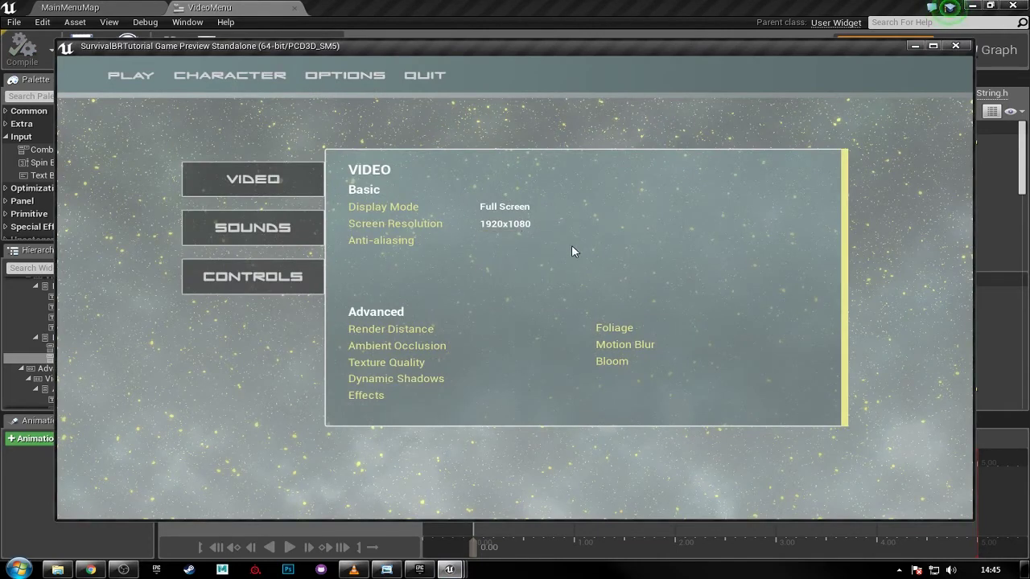
pyautogui.click(422, 75)
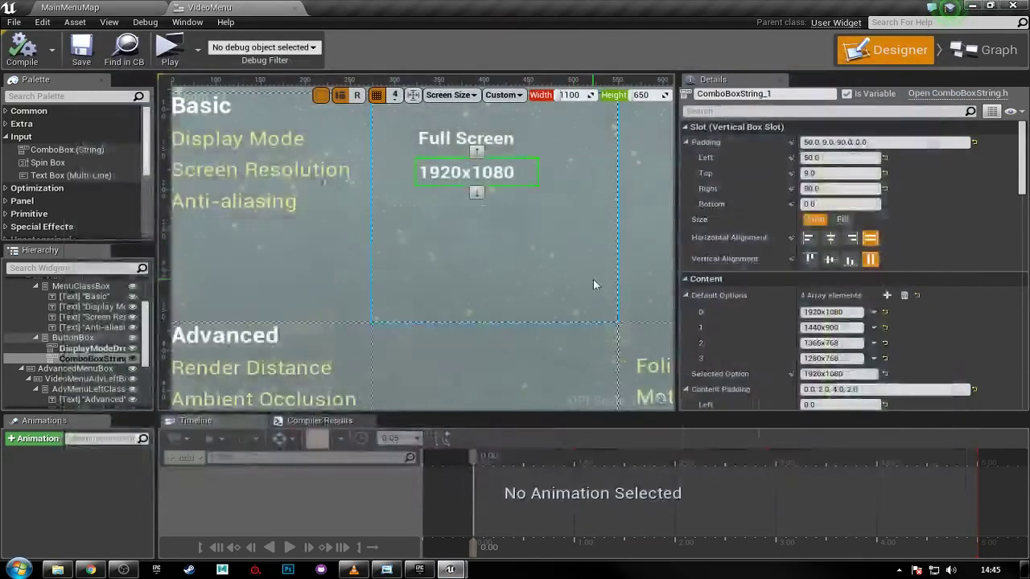
pyautogui.scroll(-2, 497, 247)
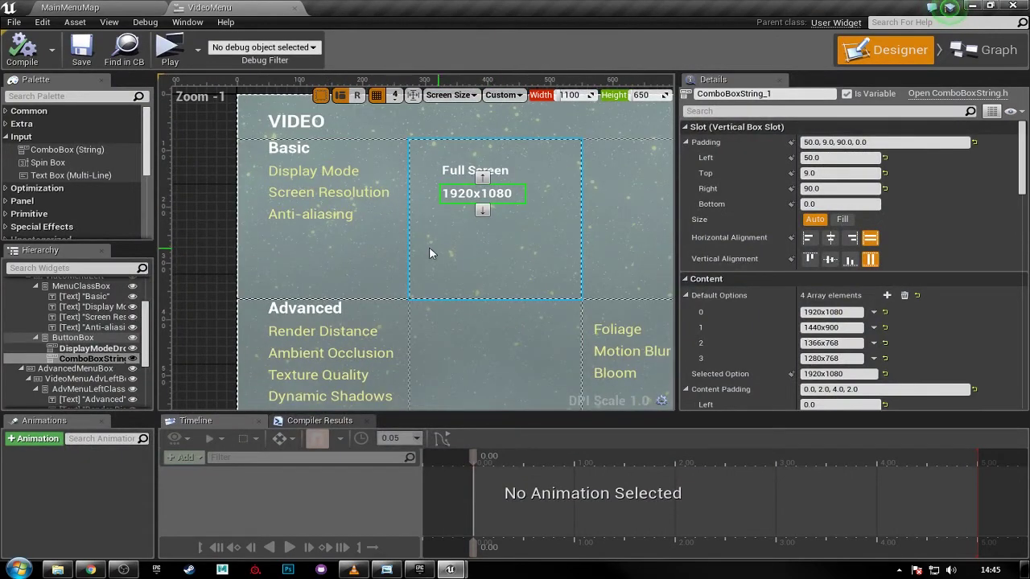
# - Rename the resolution combo box to SResDrop
pyautogui.click(100, 359)
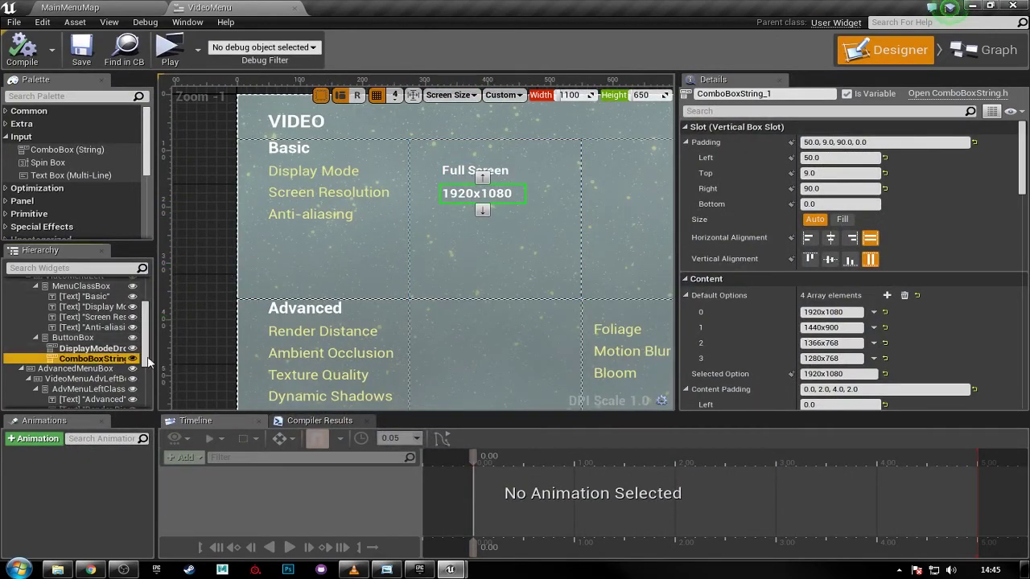
pyautogui.moveTo(697, 93); pyautogui.dragTo(812, 93)
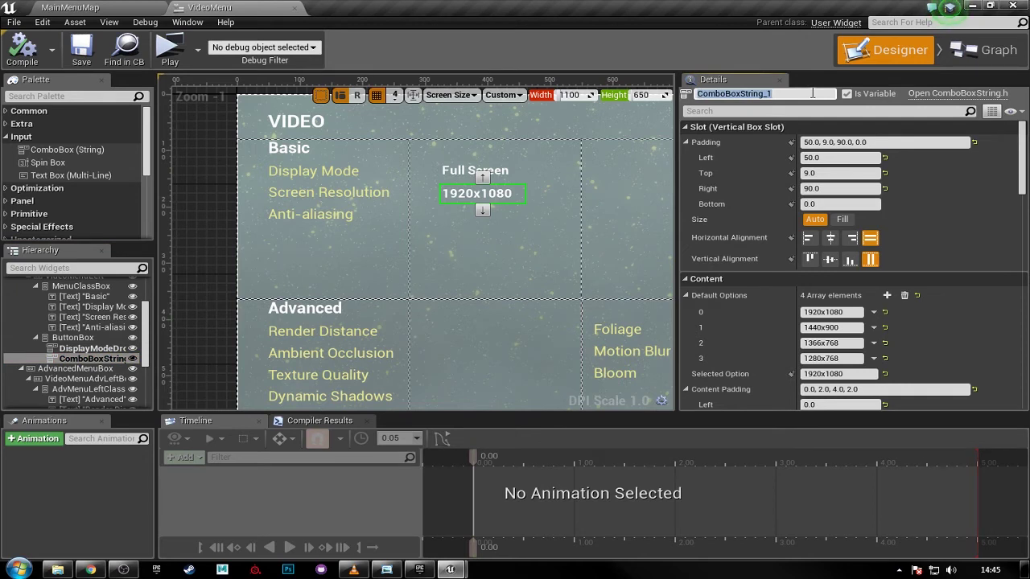
pyautogui.write('SRes')
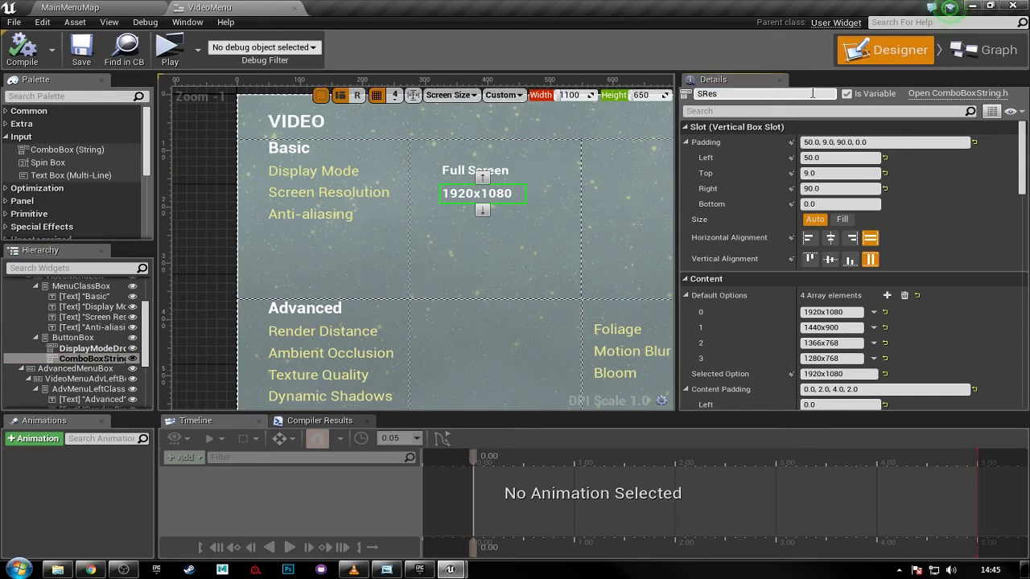
pyautogui.write('Drop')
pyautogui.press('Return')
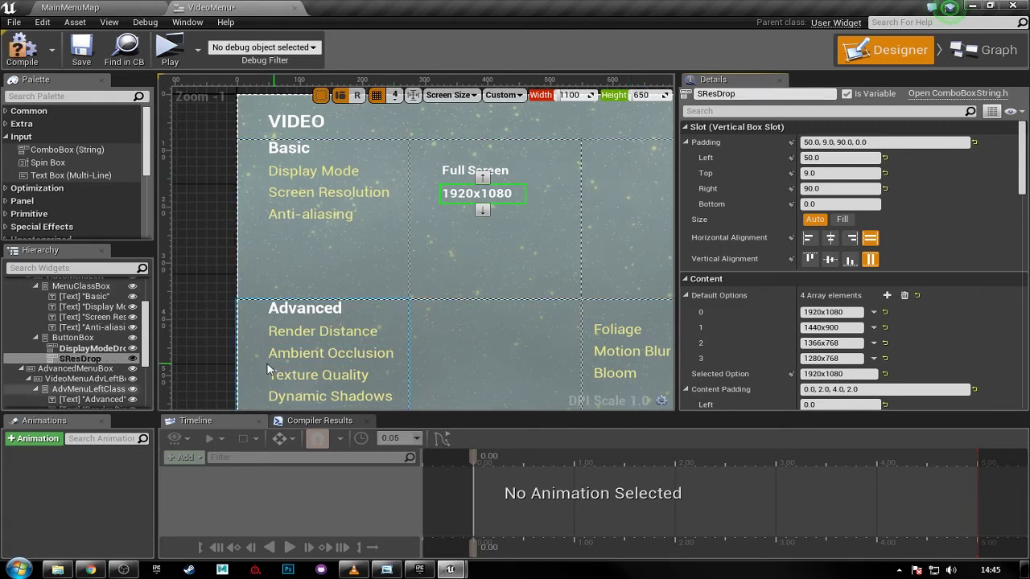
# - Paste a copy of SResDrop into ButtonBox and change its first option to Low
pyautogui.click(94, 363)
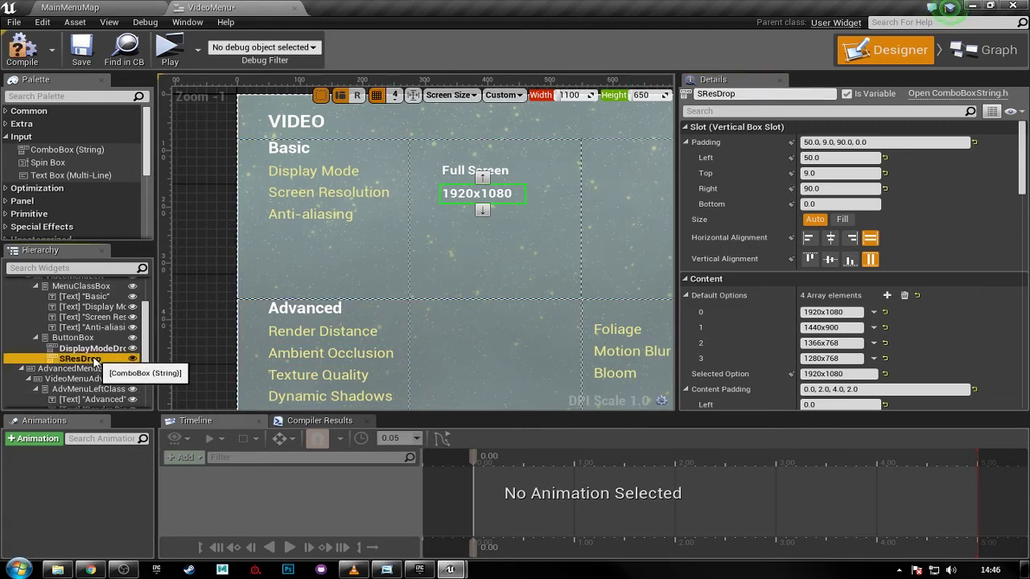
pyautogui.click(84, 339)
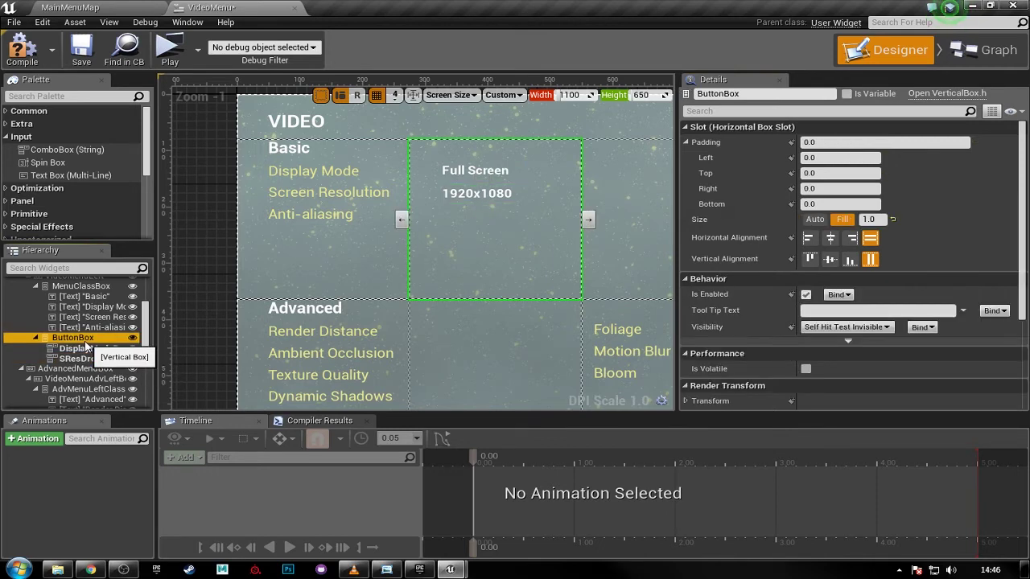
pyautogui.hotkey('ctrl', 'v')
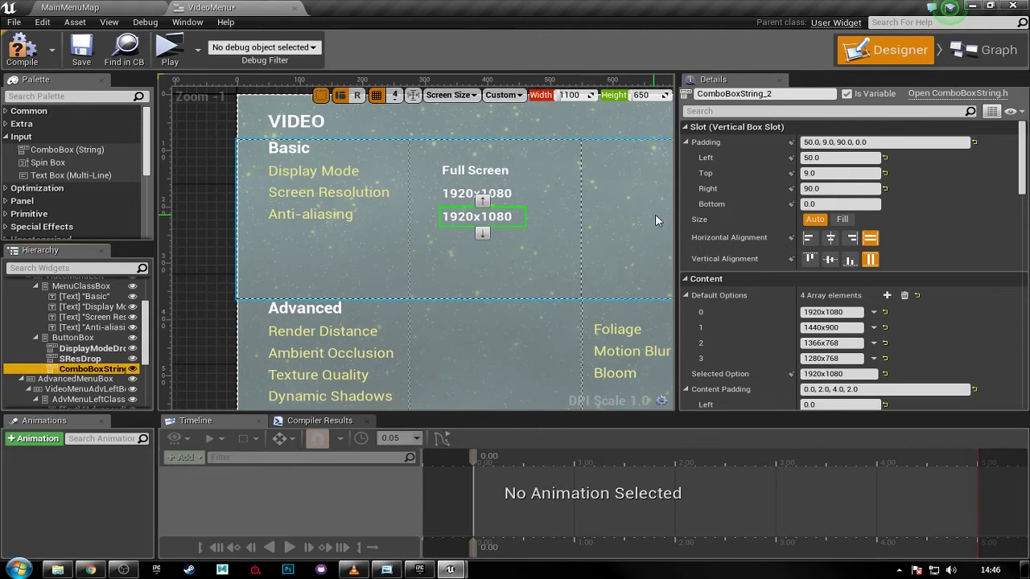
pyautogui.click(859, 312)
pyautogui.write('Low')
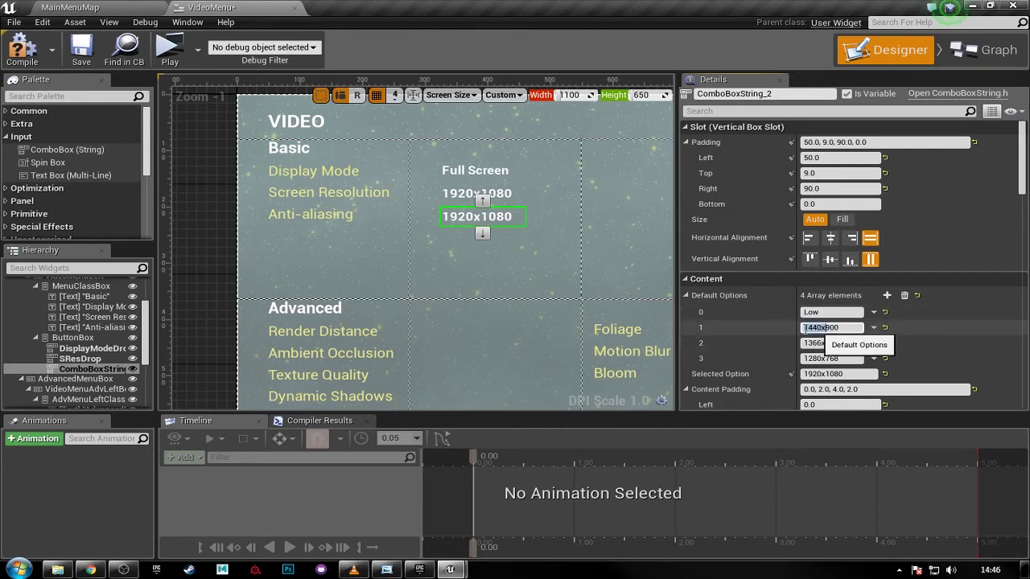
pyautogui.click(857, 325)
# - Set the remaining default options to Medium, High and Epic
pyautogui.write('M')
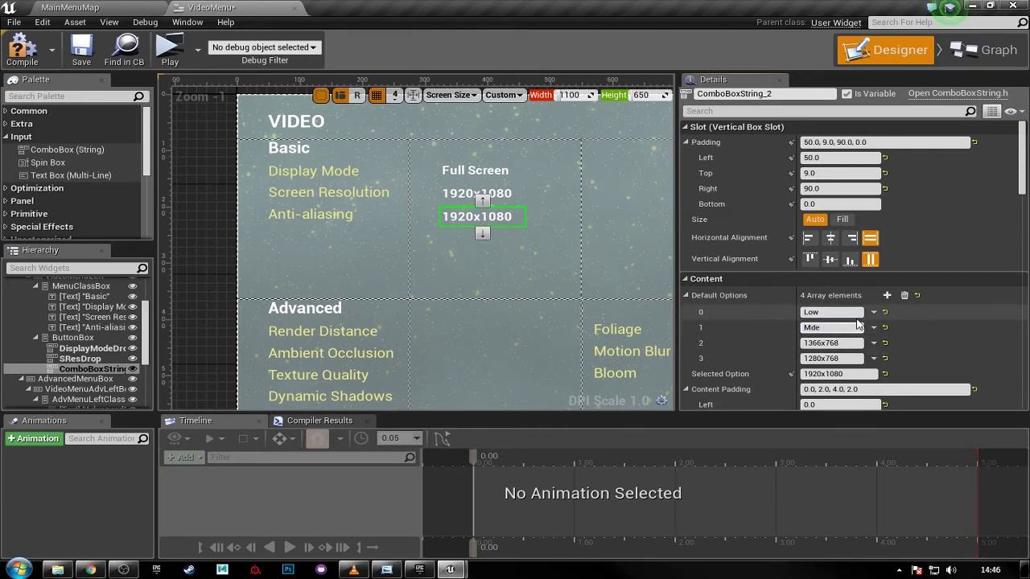
pyautogui.write('edium')
pyautogui.press('Return')
pyautogui.press('Tab')
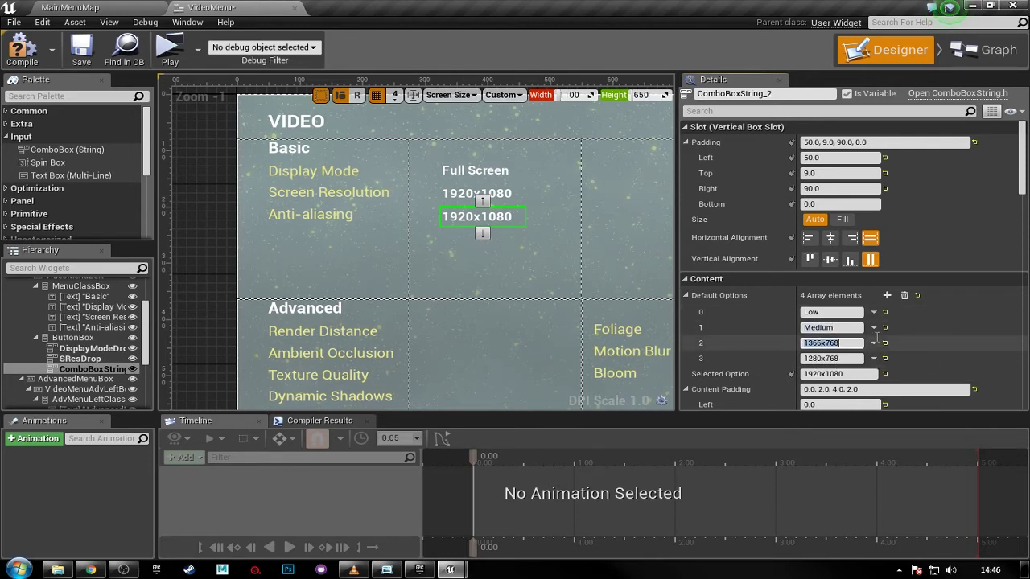
pyautogui.write('High')
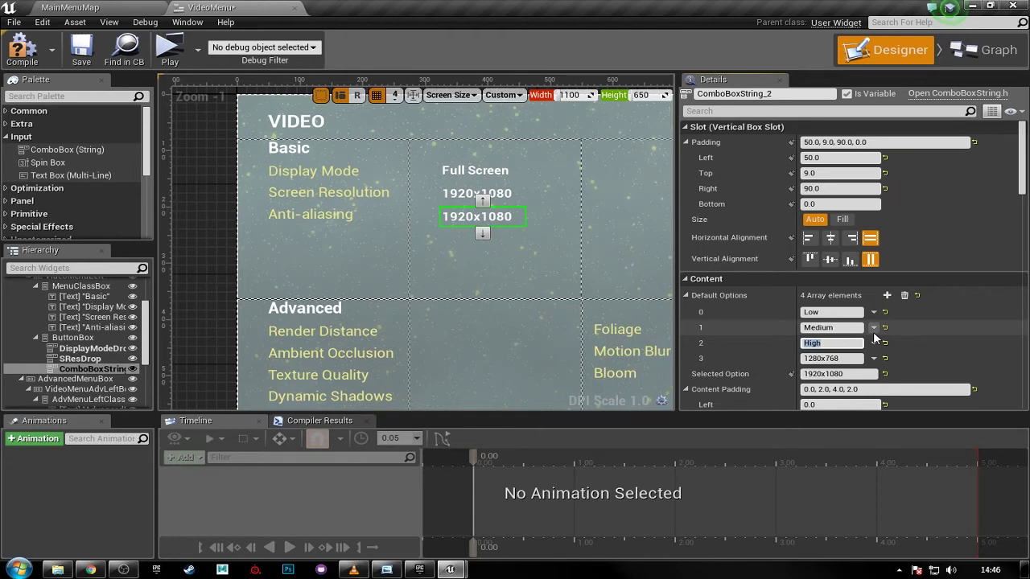
pyautogui.press('Tab')
pyautogui.write('Epic')
pyautogui.press('Return')
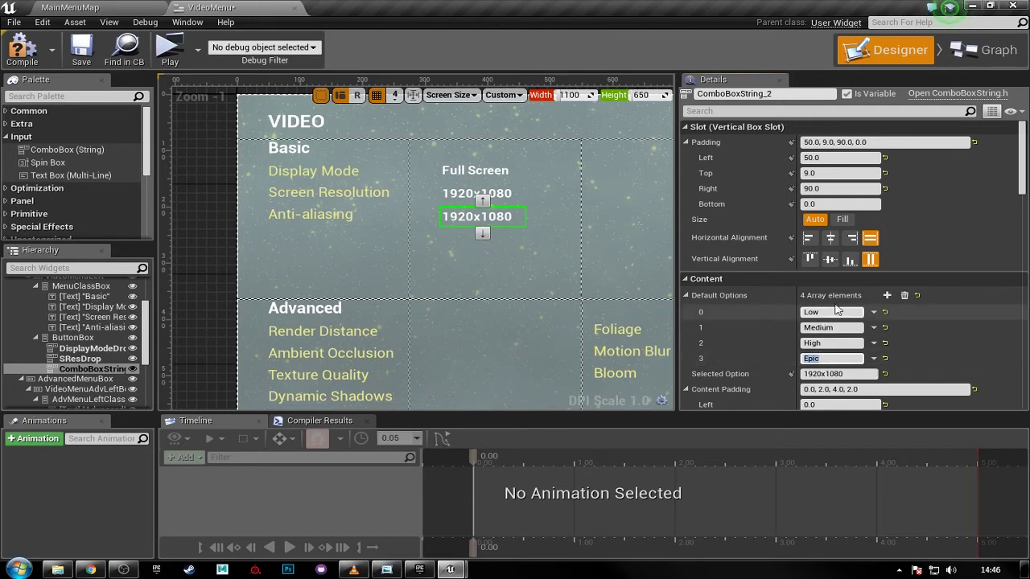
# - Make High the selected option and compile the blueprint
pyautogui.click(843, 374)
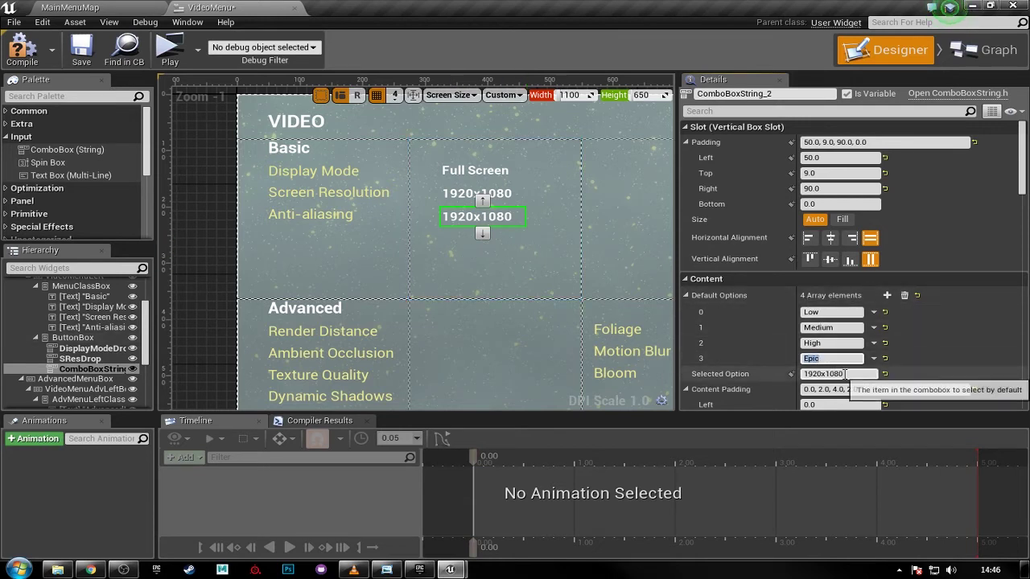
pyautogui.write('High')
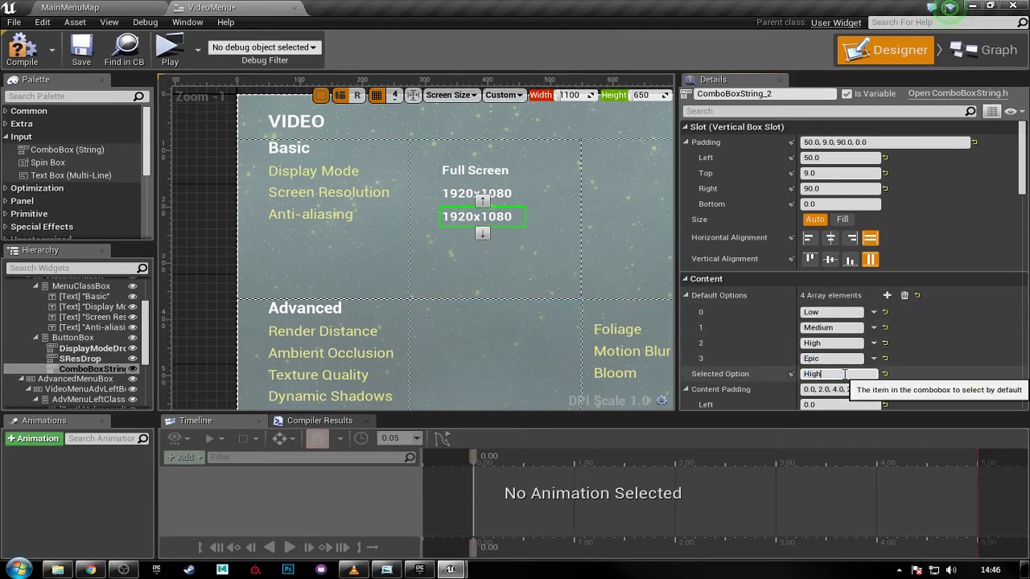
pyautogui.press('Return')
pyautogui.click(22, 50)
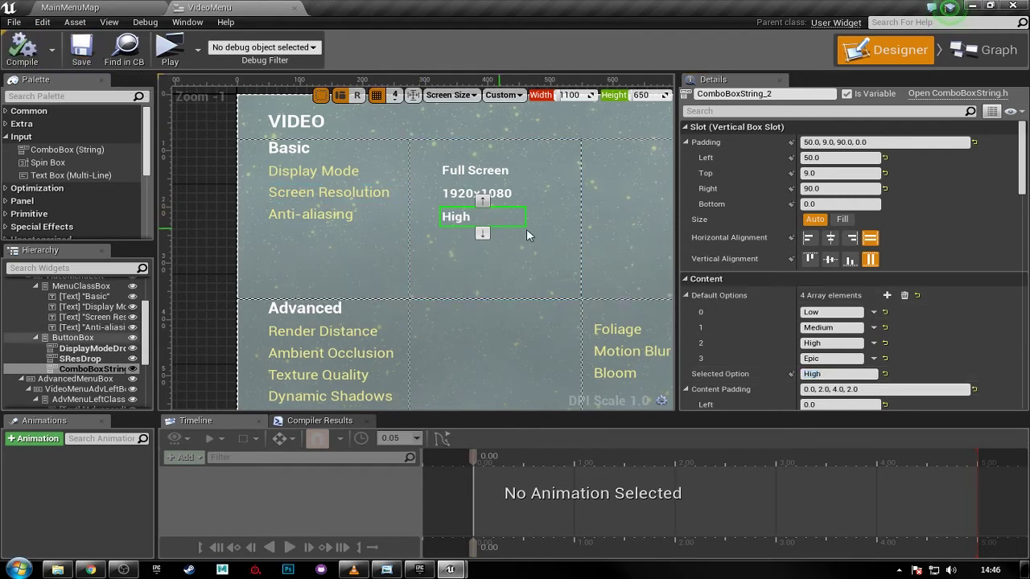
pyautogui.click(164, 44)
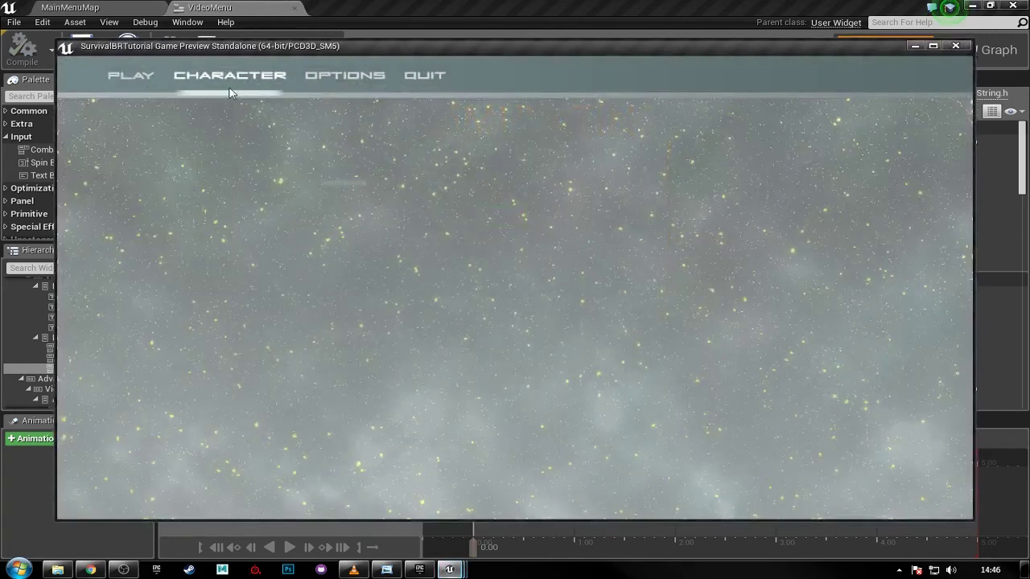
pyautogui.click(344, 75)
pyautogui.click(492, 243)
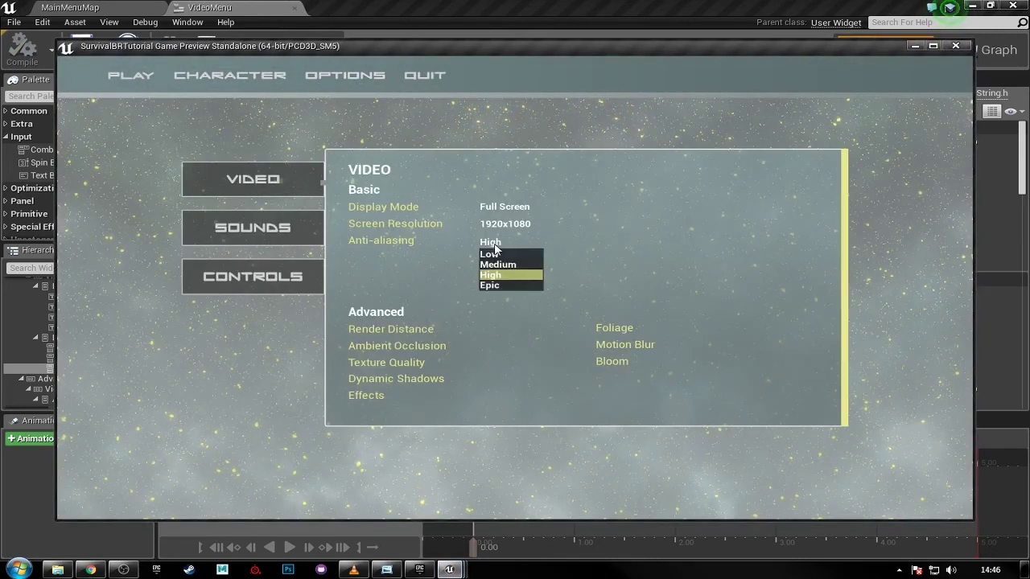
pyautogui.click(491, 241)
pyautogui.click(515, 265)
pyautogui.click(493, 244)
pyautogui.click(511, 276)
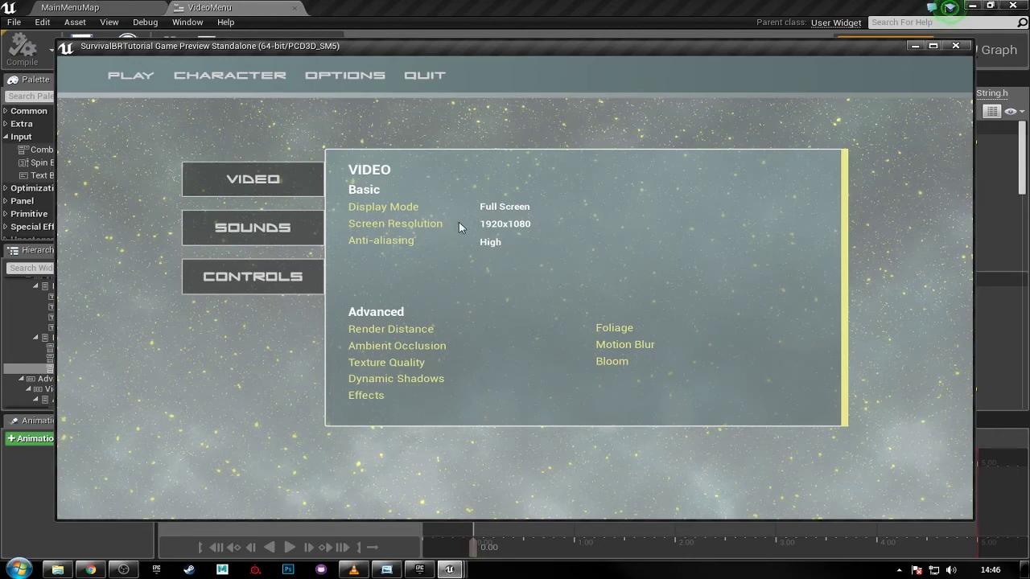
pyautogui.click(495, 246)
pyautogui.click(517, 265)
pyautogui.click(425, 78)
pyautogui.moveTo(555, 305); pyautogui.dragTo(481, 210, button='right')
# - Add a Slider from the Palette into the AdvMenuLeftButtons middle column
pyautogui.click(330, 239)
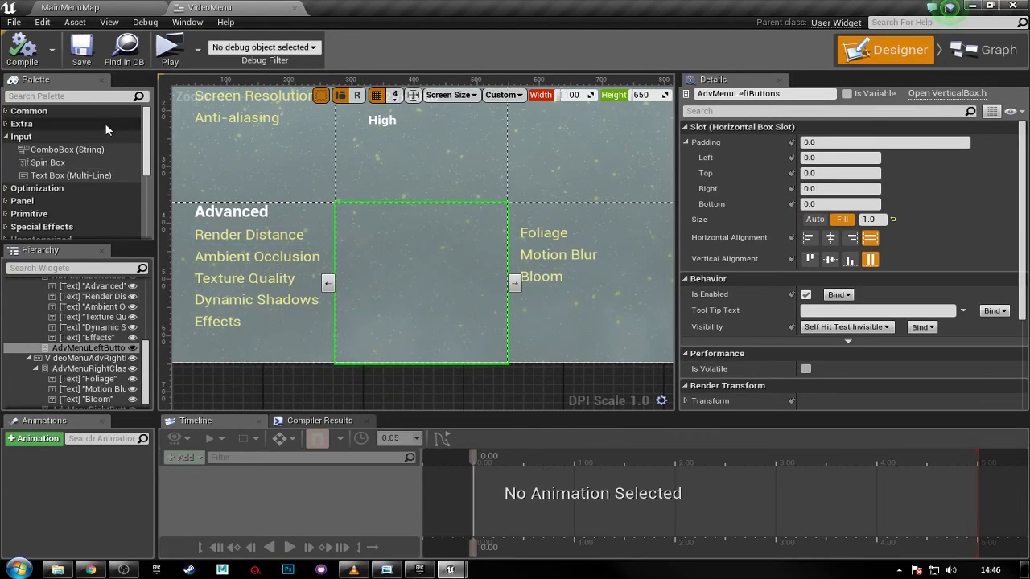
pyautogui.click(103, 97)
pyautogui.write('slider')
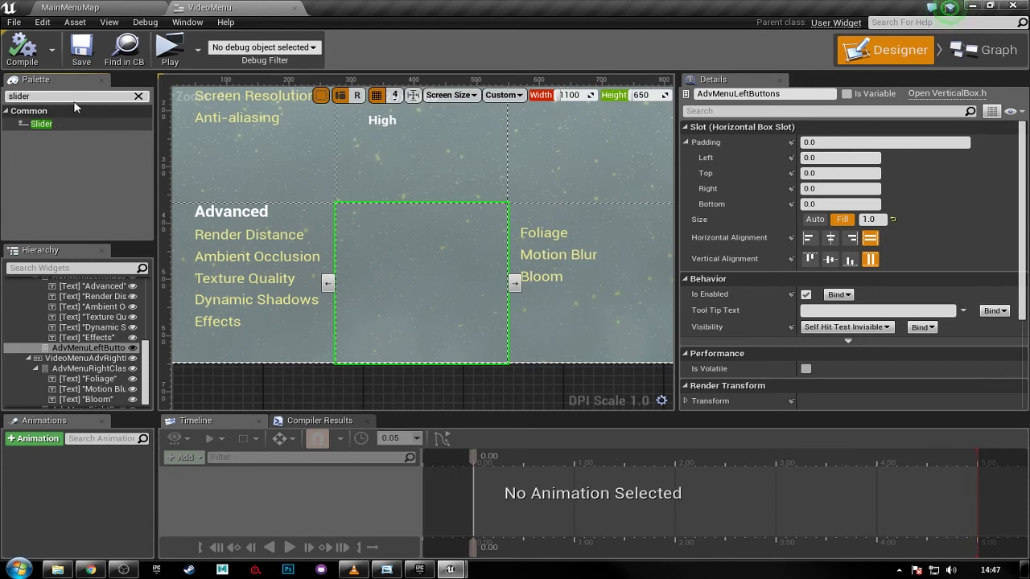
pyautogui.moveTo(41, 124); pyautogui.dragTo(82, 354)
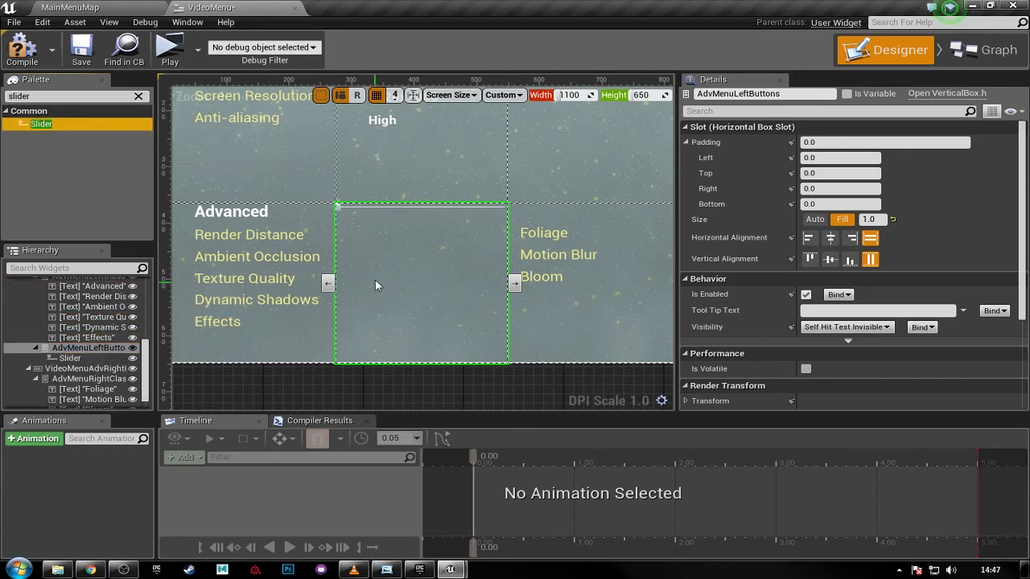
pyautogui.click(386, 207)
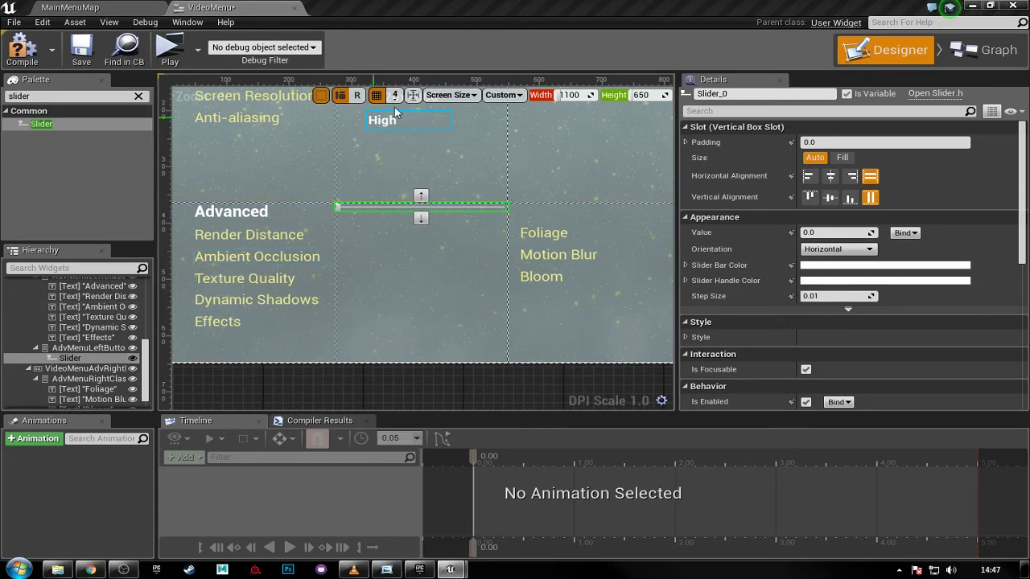
# - Set the slider's padding to left 60, top 50, right 60
pyautogui.click(686, 142)
pyautogui.click(831, 158)
pyautogui.write('5')
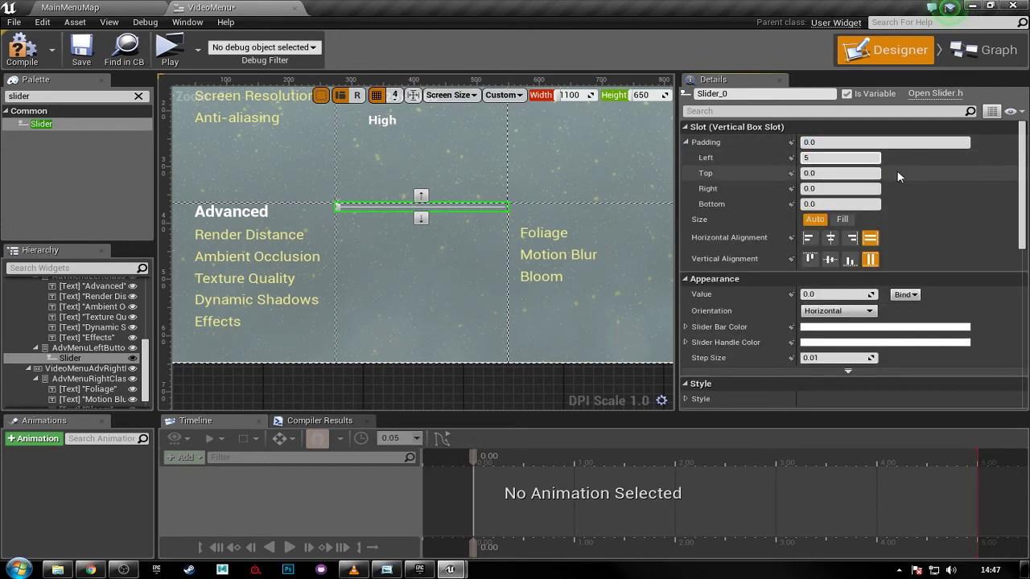
pyautogui.press('Tab')
pyautogui.write('5')
pyautogui.press('Tab')
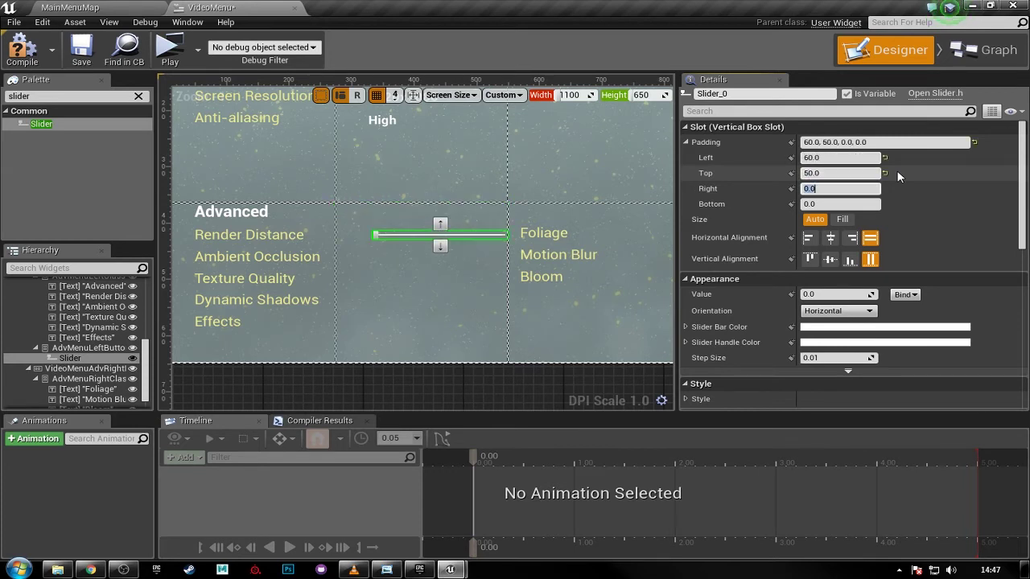
pyautogui.write('60')
pyautogui.press('Return')
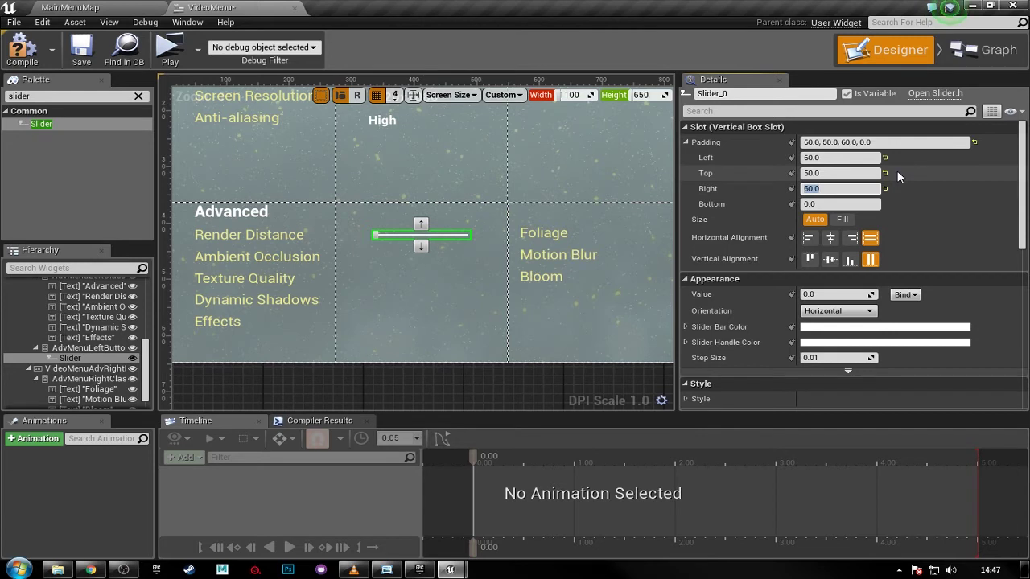
pyautogui.scroll(-3, 897, 233)
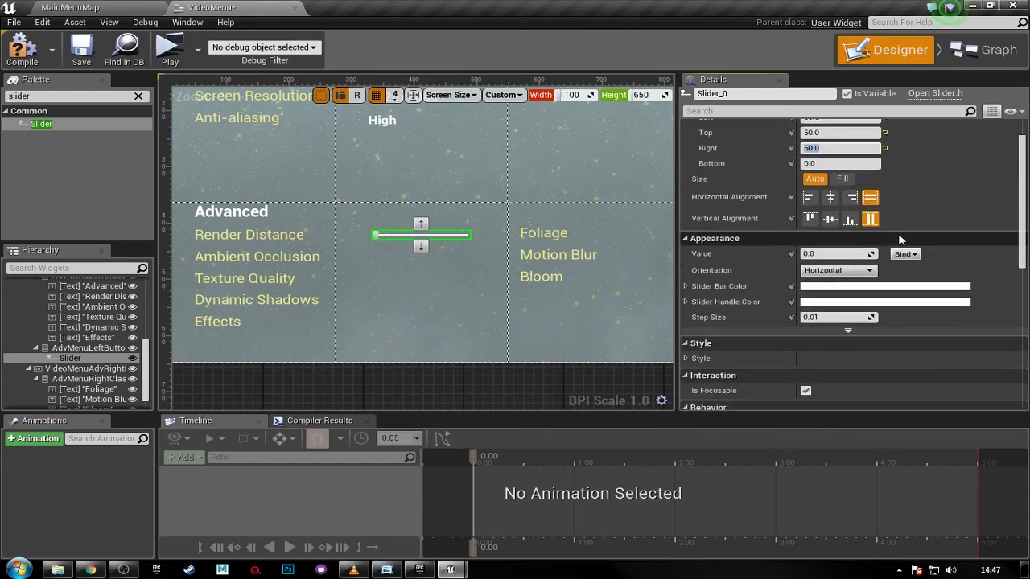
pyautogui.click(685, 203)
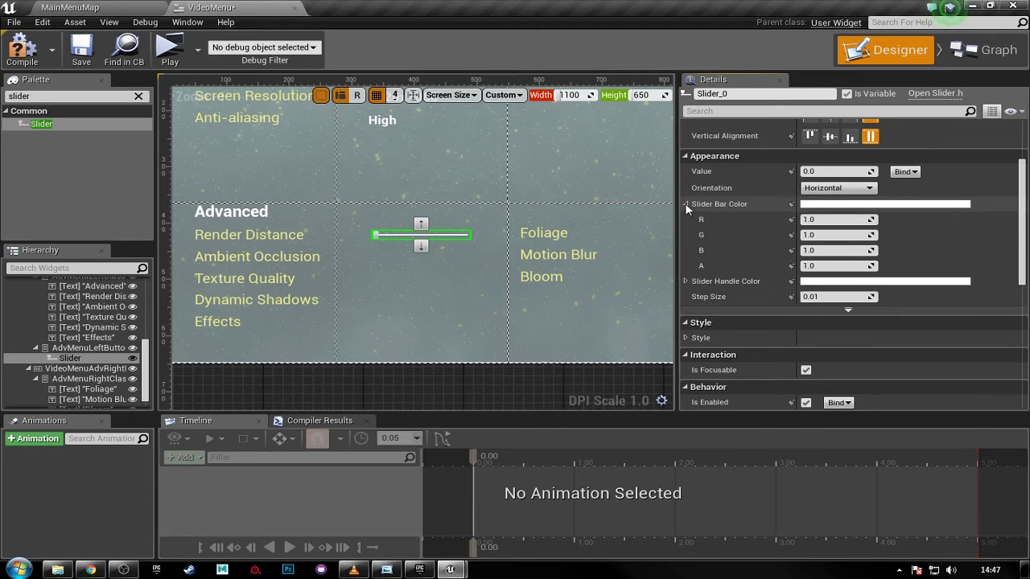
pyautogui.click(684, 204)
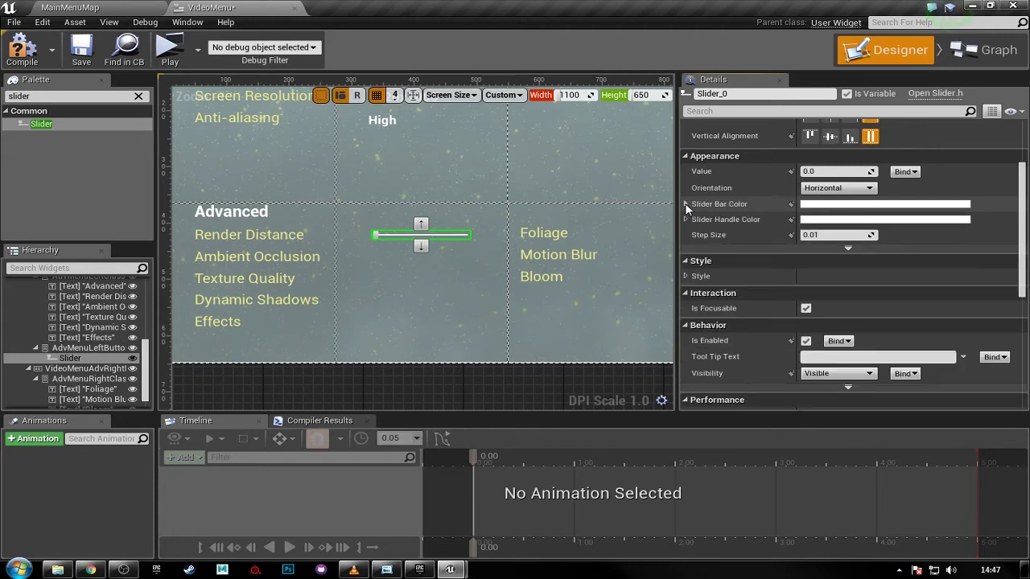
# - Tint the slider bar pale yellow and keep the handle colour white
pyautogui.click(822, 208)
pyautogui.moveTo(509, 143); pyautogui.dragTo(413, 172, button='right')
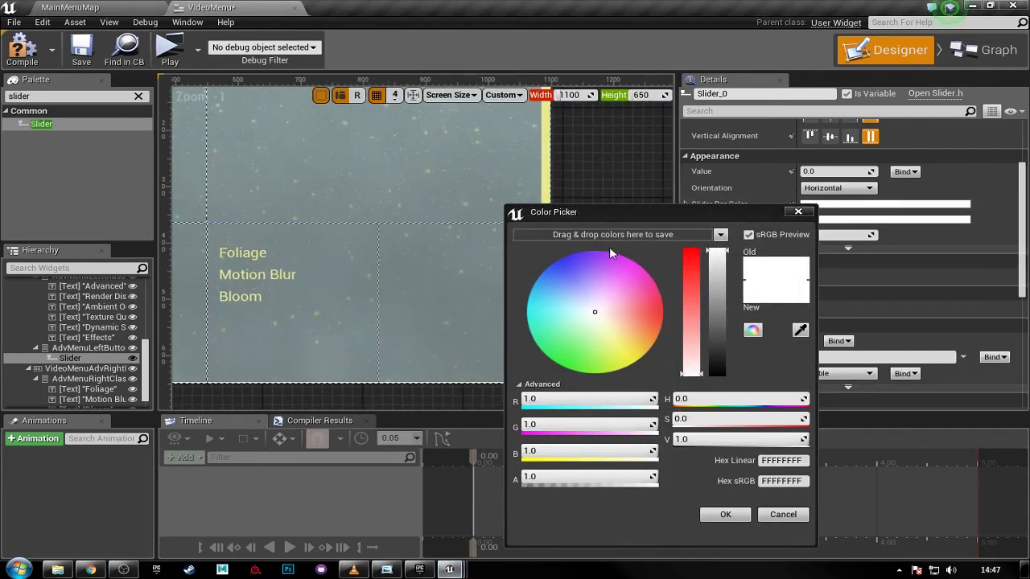
pyautogui.moveTo(716, 256); pyautogui.dragTo(716, 354)
pyautogui.click(544, 171)
pyautogui.moveTo(428, 273); pyautogui.dragTo(482, 221, button='right')
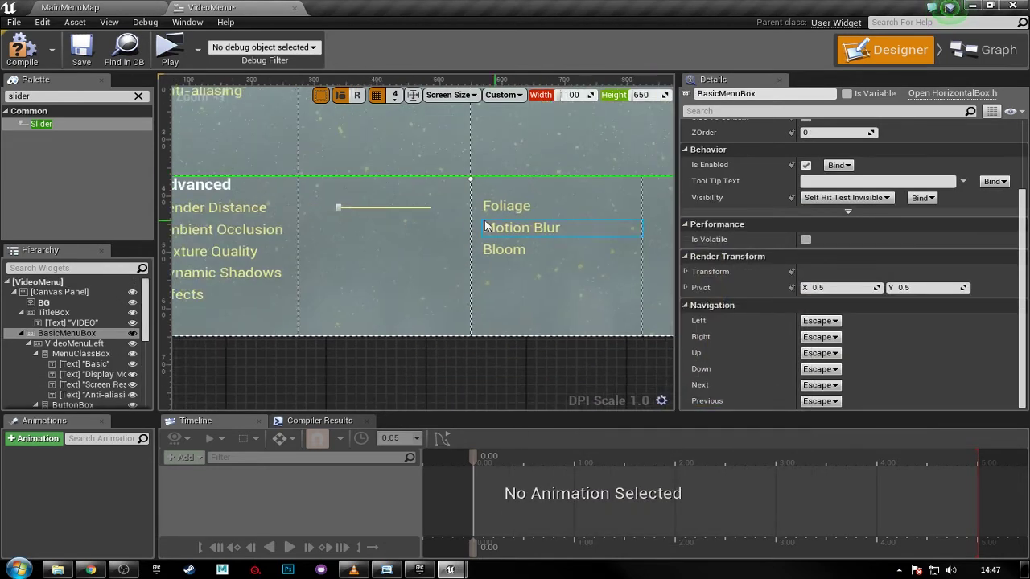
pyautogui.click(405, 211)
pyautogui.click(885, 221)
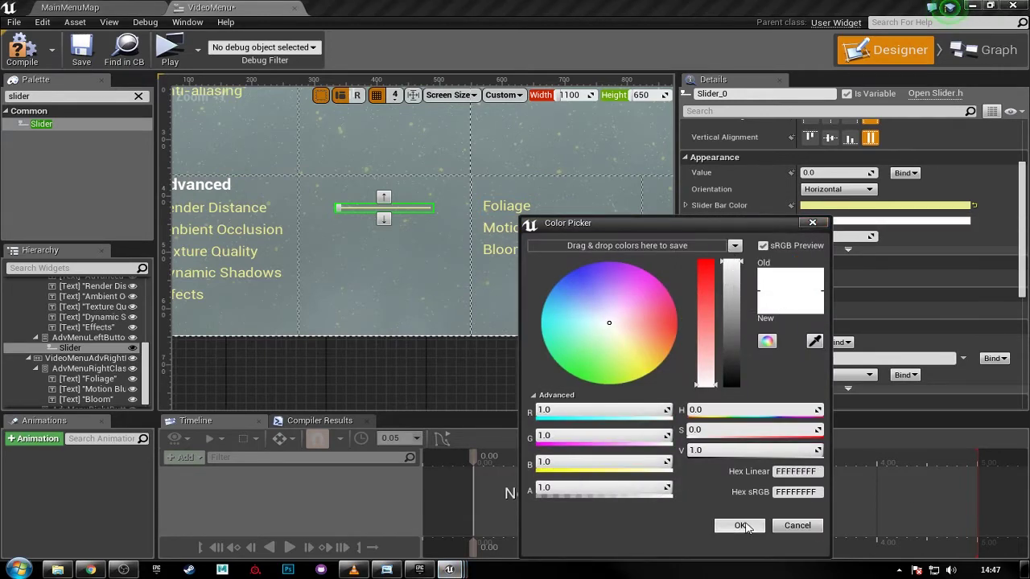
pyautogui.click(739, 525)
# - Set the slider's step size to 0.1 and value to 1.0, then expand Style > Normal Bar Image
pyautogui.click(846, 237)
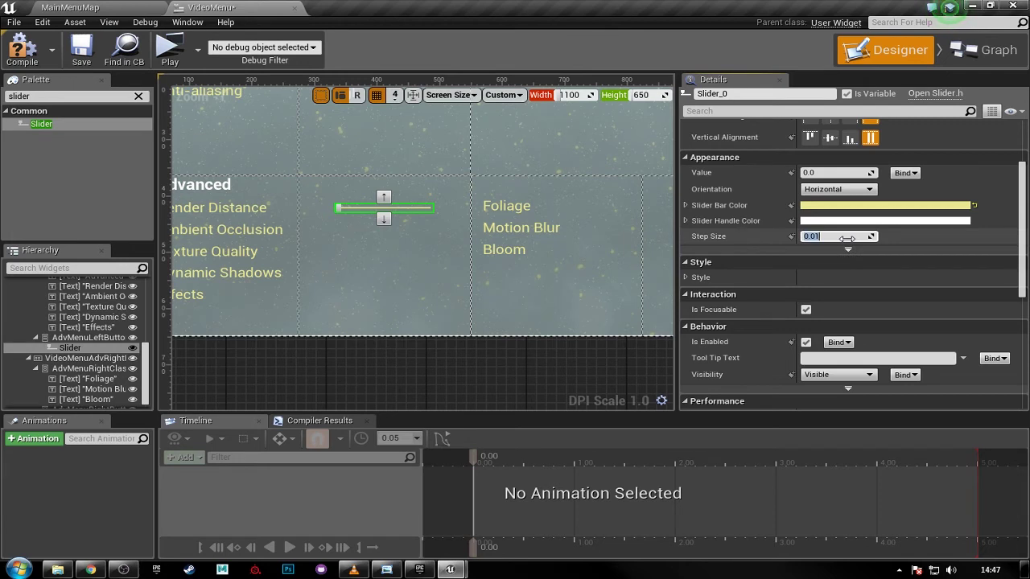
pyautogui.write('0')
pyautogui.press('Return')
pyautogui.click(829, 172)
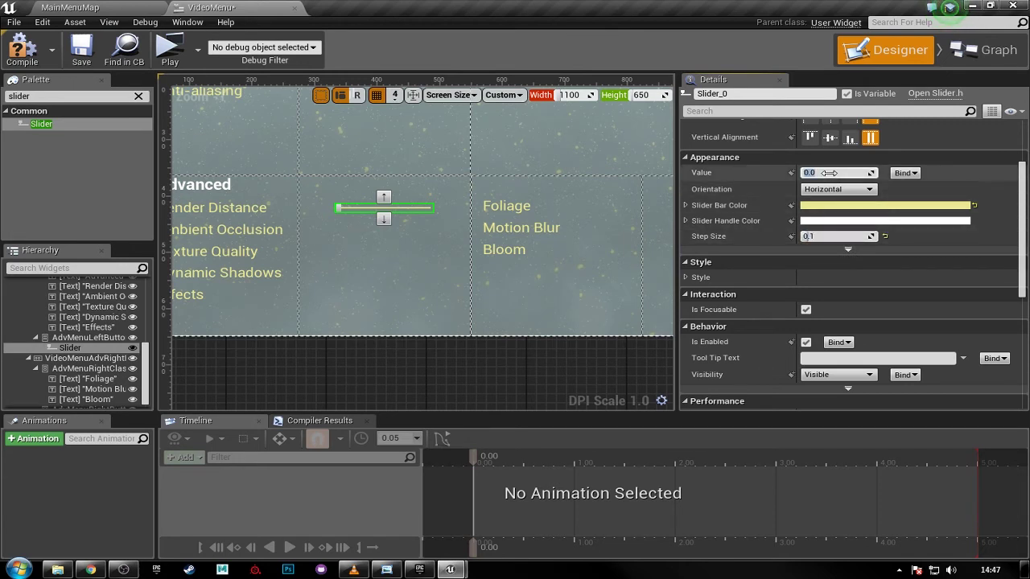
pyautogui.write('1')
pyautogui.press('Return')
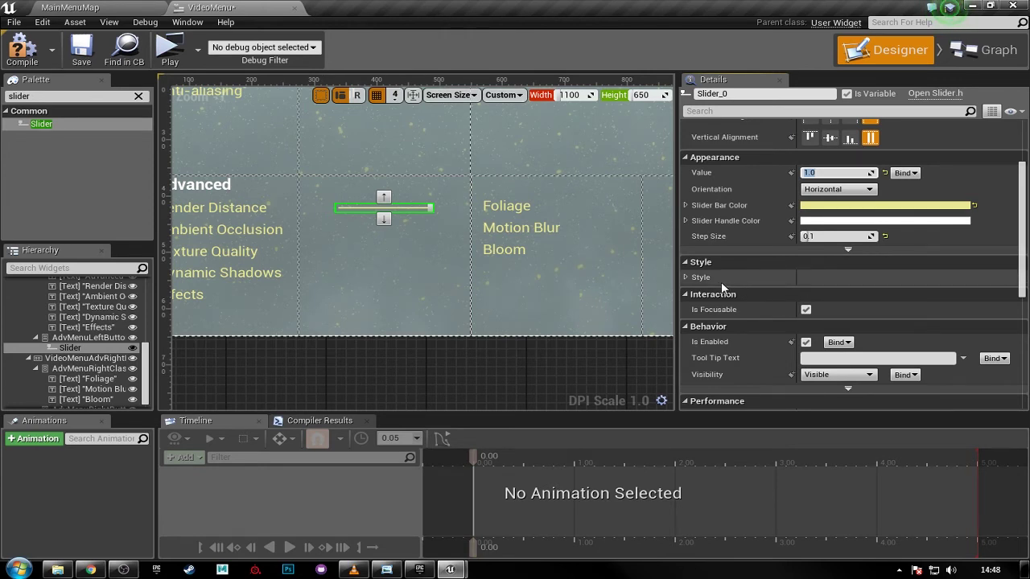
pyautogui.click(686, 277)
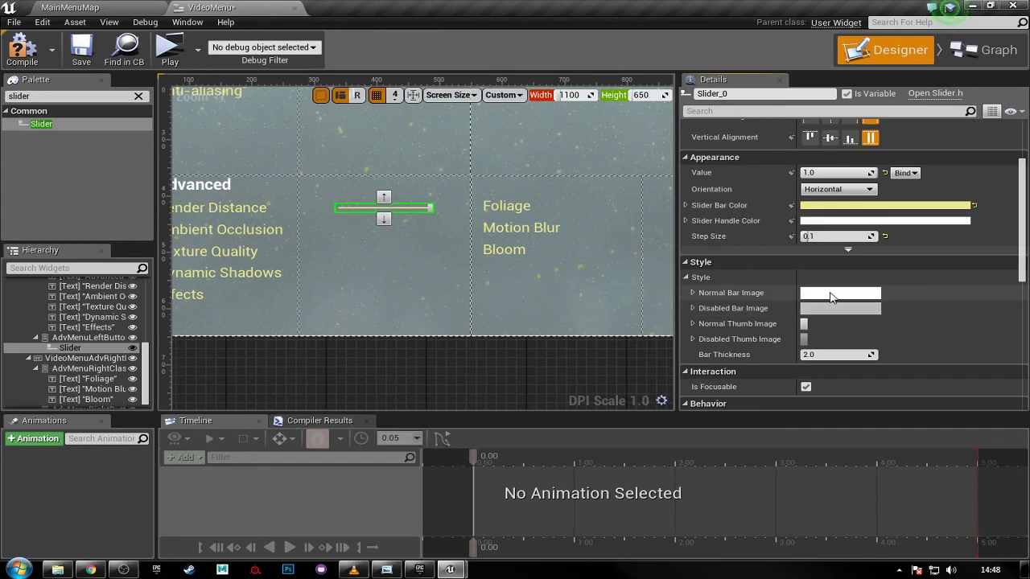
pyautogui.click(692, 292)
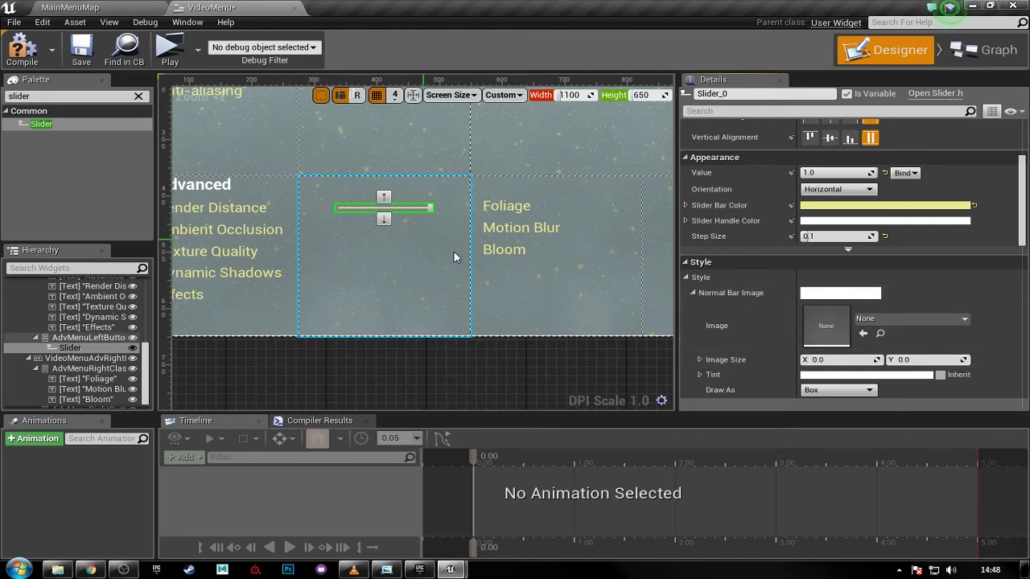
pyautogui.moveTo(442, 260); pyautogui.dragTo(465, 276, button='right')
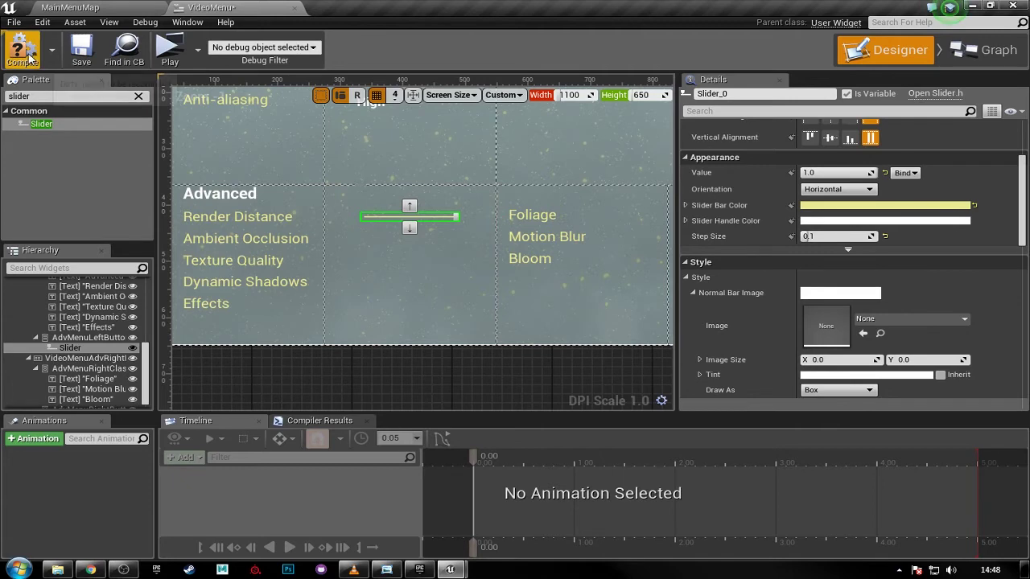
# - Save, run the game preview, drag the Render Distance slider under OPTIONS, then quit
pyautogui.click(91, 54)
pyautogui.click(170, 50)
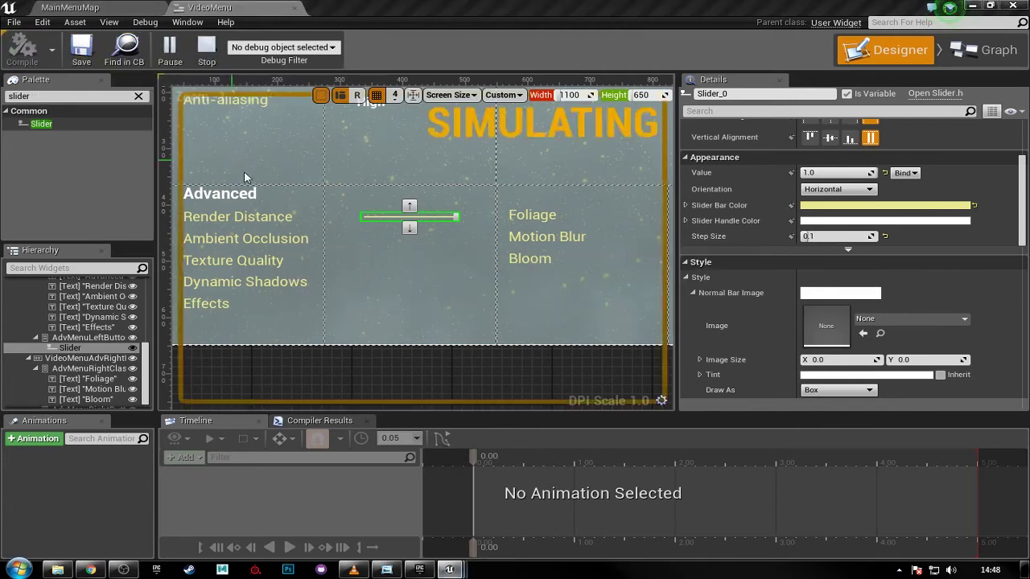
pyautogui.click(327, 90)
pyautogui.moveTo(551, 336)
pyautogui.mouseDown()
pyautogui.moveTo(517, 329)
pyautogui.moveTo(563, 329)
pyautogui.moveTo(552, 329)
pyautogui.mouseUp()
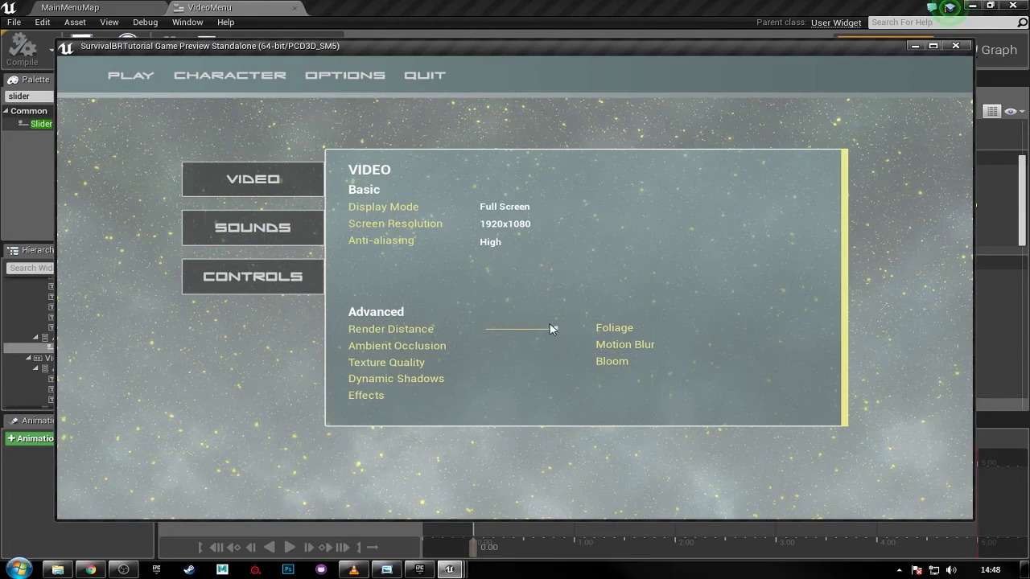
pyautogui.click(423, 74)
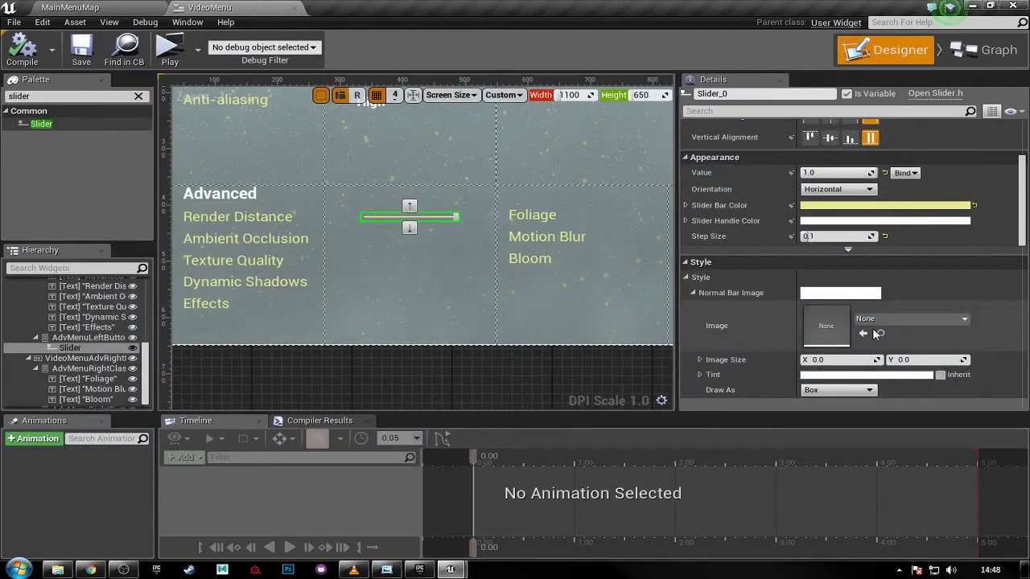
# - Change Slider_0's Bar Thickness from 2.0 to 2.5
pyautogui.scroll(-2, 767, 292)
pyautogui.scroll(-1, 763, 291)
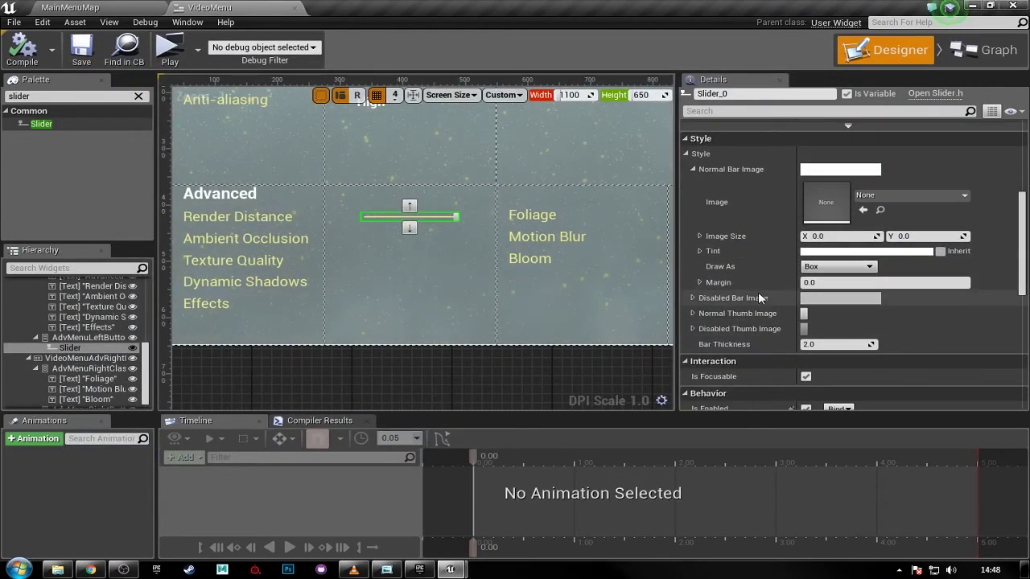
pyautogui.scroll(-1, 794, 321)
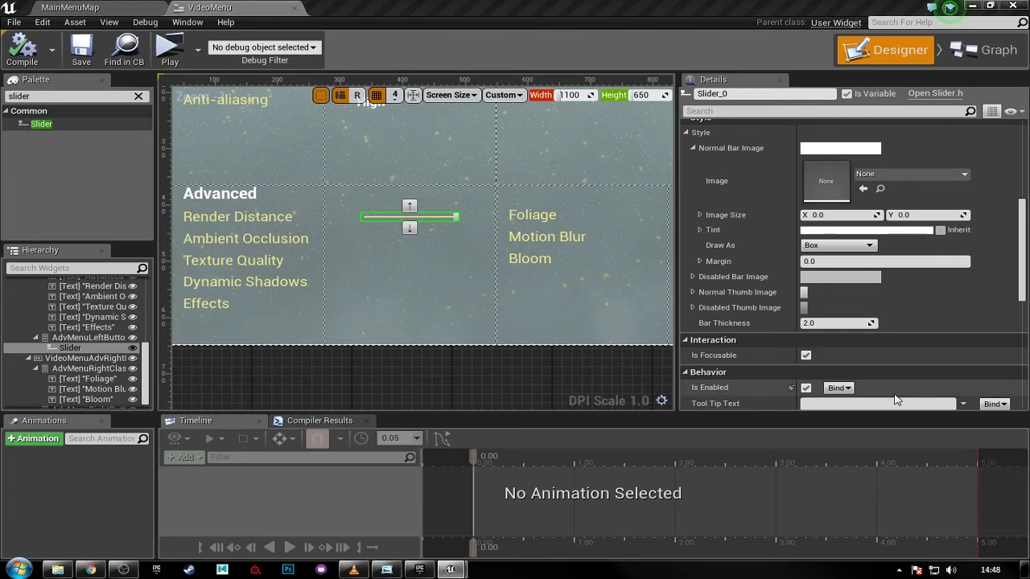
pyautogui.click(835, 322)
pyautogui.write('12')
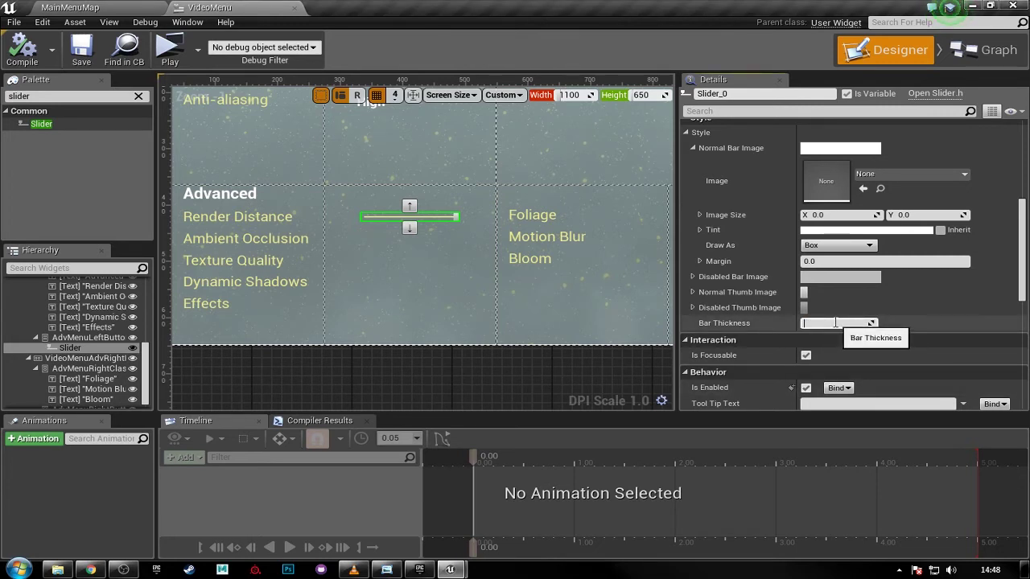
pyautogui.press('Return')
# - Select the AdvMenuLeftButtons container and pan the canvas toward the Basic section
pyautogui.scroll(-3, 875, 320)
pyautogui.scroll(-8, 874, 315)
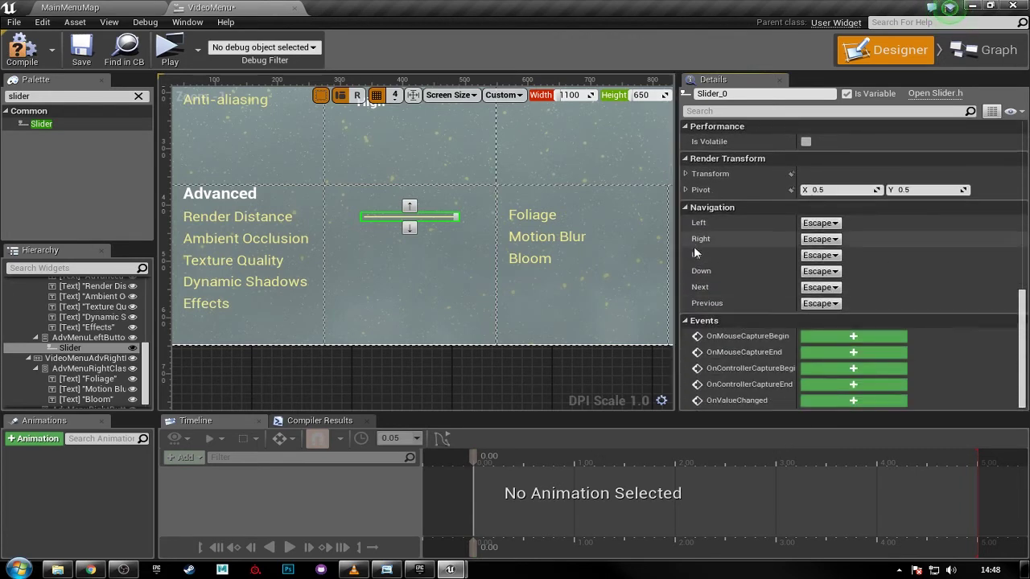
pyautogui.click(102, 338)
pyautogui.moveTo(386, 278); pyautogui.dragTo(403, 320, button='right')
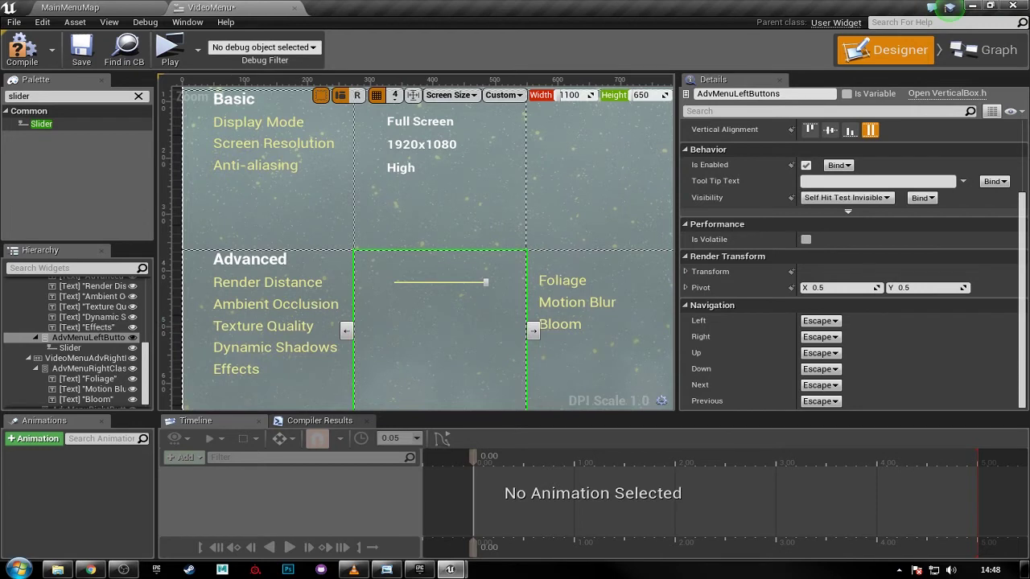
# - Find Check Box in the Palette with 'check' and place it under Slider_0 in the Hierarchy
pyautogui.click(36, 95)
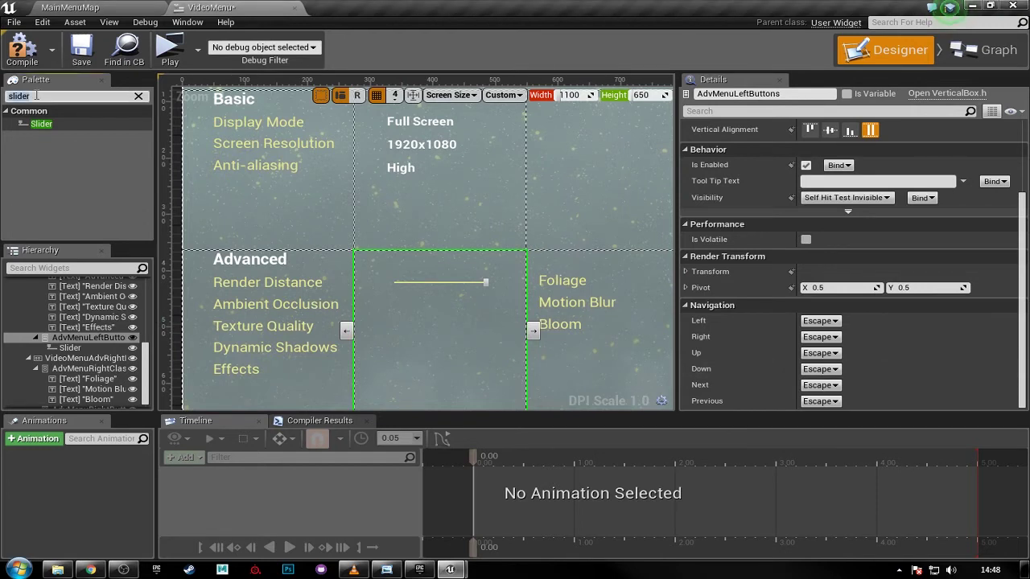
pyautogui.write('check')
pyautogui.moveTo(56, 121); pyautogui.dragTo(89, 333)
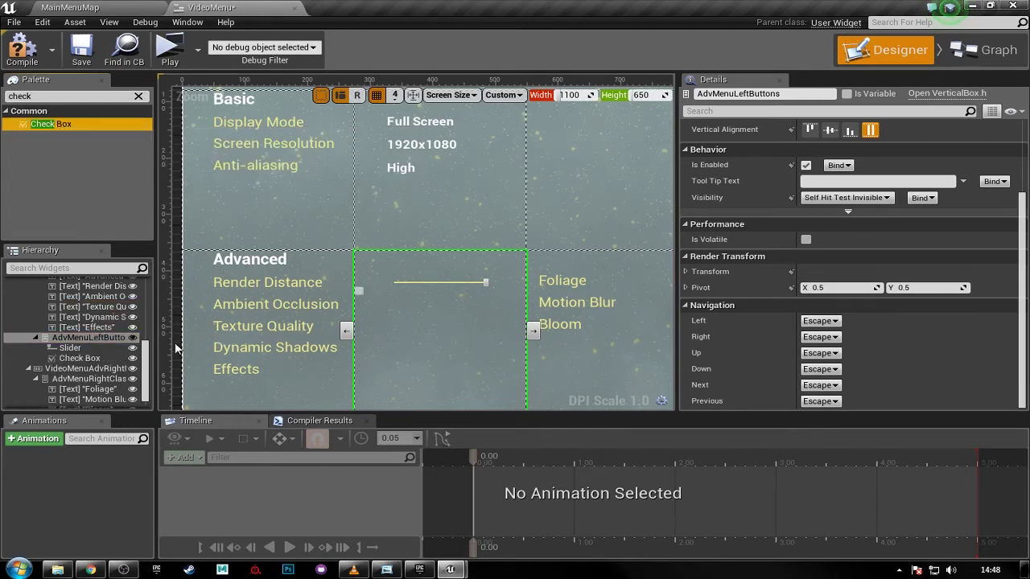
# - Centre the new check box horizontally, then select the slider to rename it
pyautogui.click(360, 289)
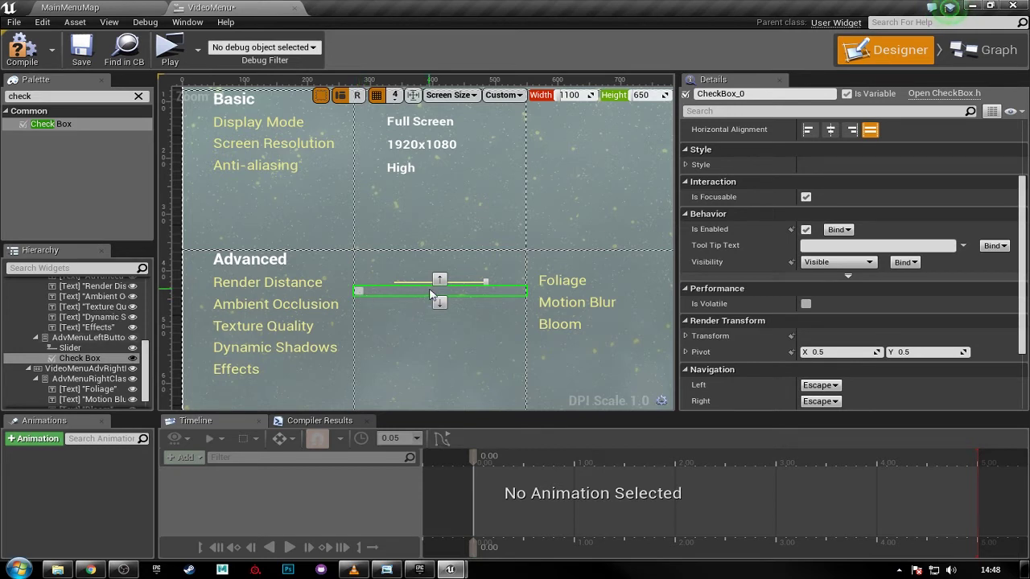
pyautogui.click(830, 130)
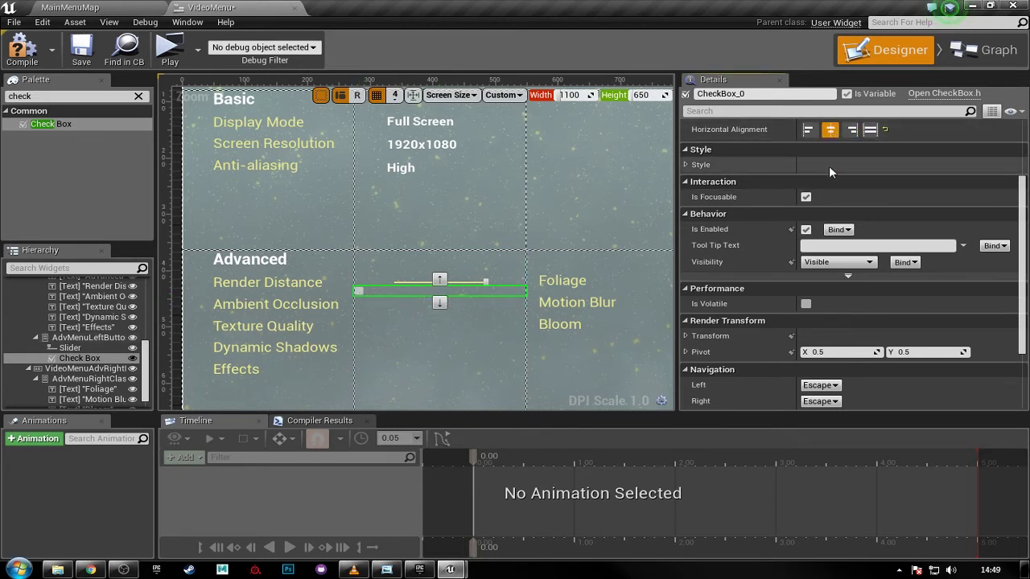
pyautogui.scroll(2, 836, 167)
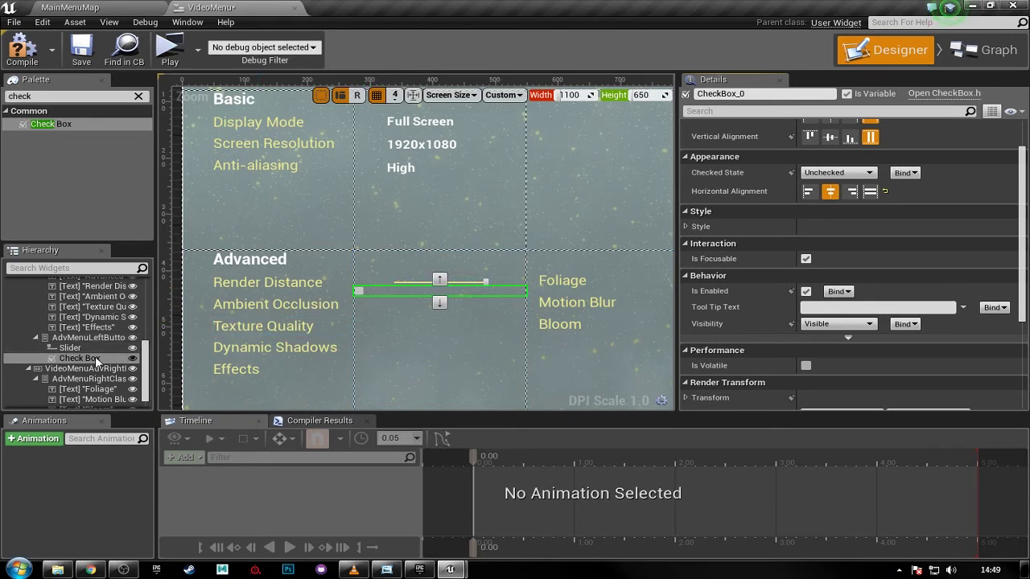
pyautogui.click(72, 348)
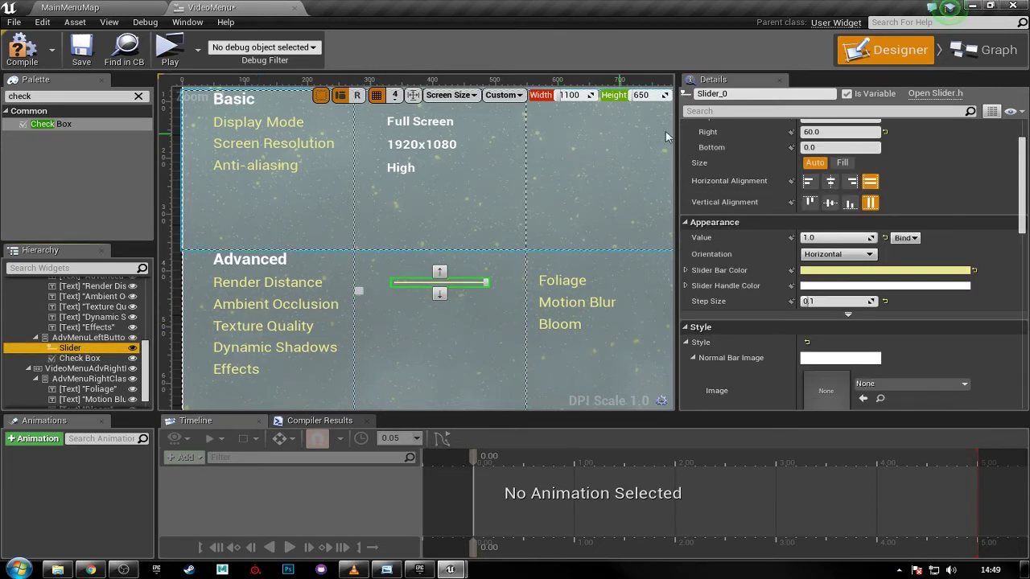
pyautogui.click(750, 95)
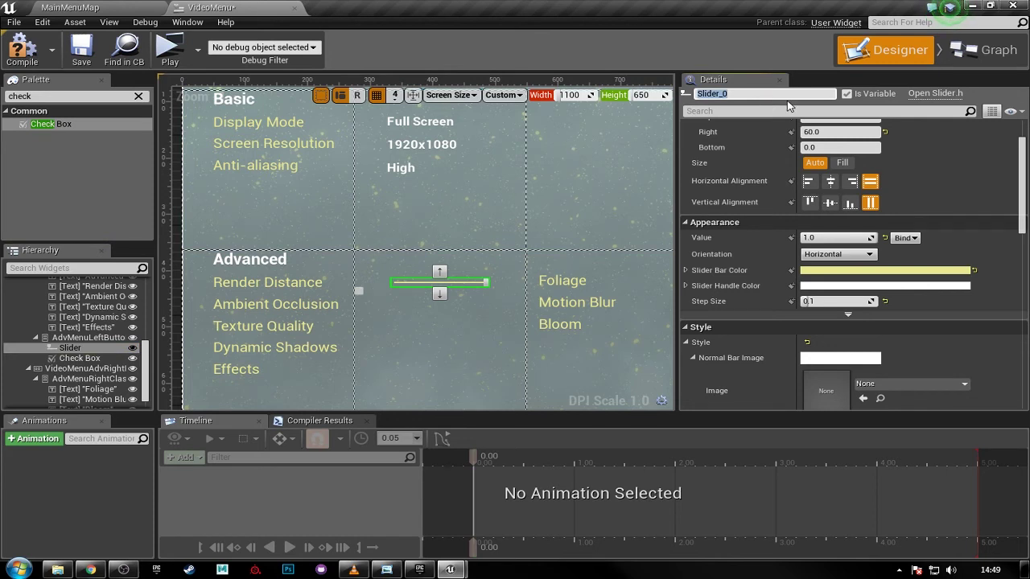
# - Rename the slider to RDistanceSlider and the check box to AOCheckbox
pyautogui.write('RDistenc')
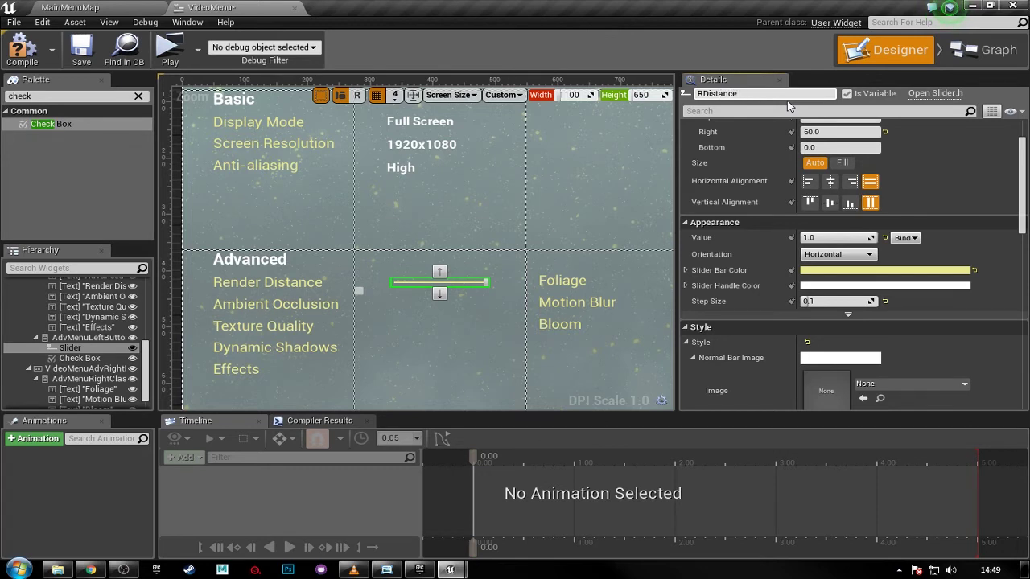
pyautogui.write('eSlider')
pyautogui.press('Return')
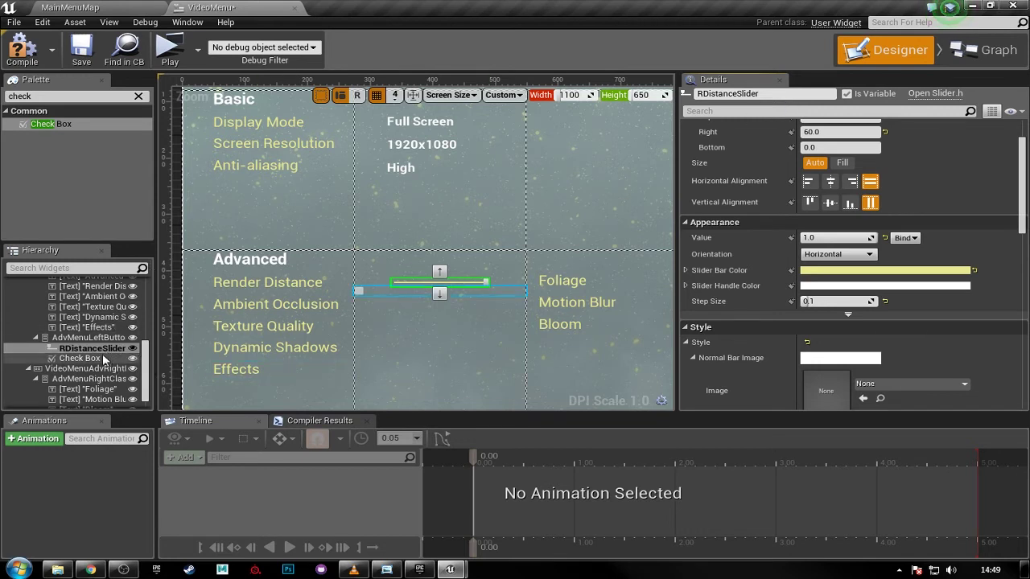
pyautogui.click(501, 287)
pyautogui.click(759, 93)
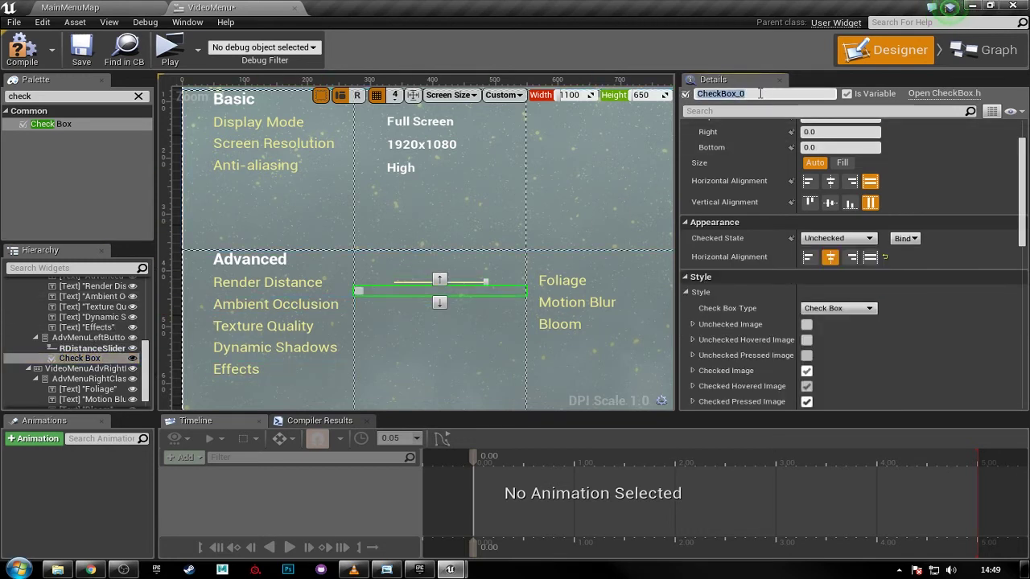
pyautogui.write('AOC')
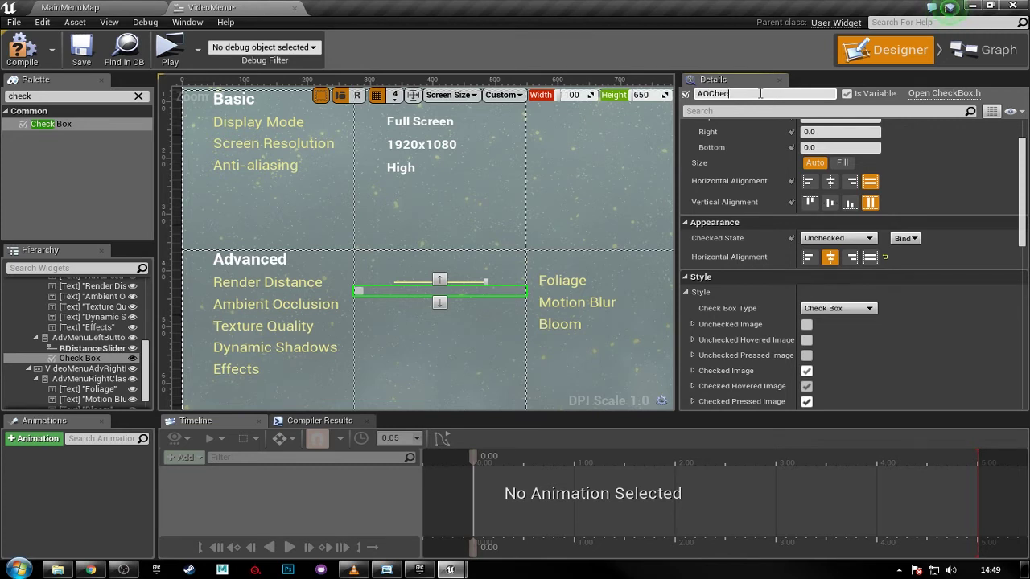
pyautogui.press('Return')
# - Give the check box padding Left 120, Top 20 and Right 130
pyautogui.scroll(2, 904, 197)
pyautogui.scroll(1, 904, 197)
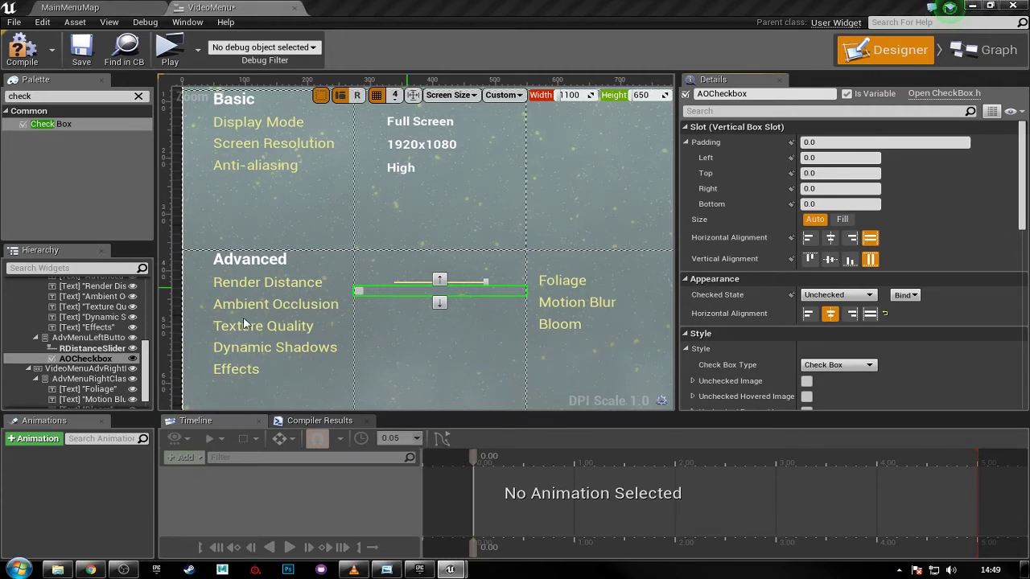
pyautogui.click(689, 143)
pyautogui.click(689, 144)
pyautogui.click(822, 157)
pyautogui.write('120')
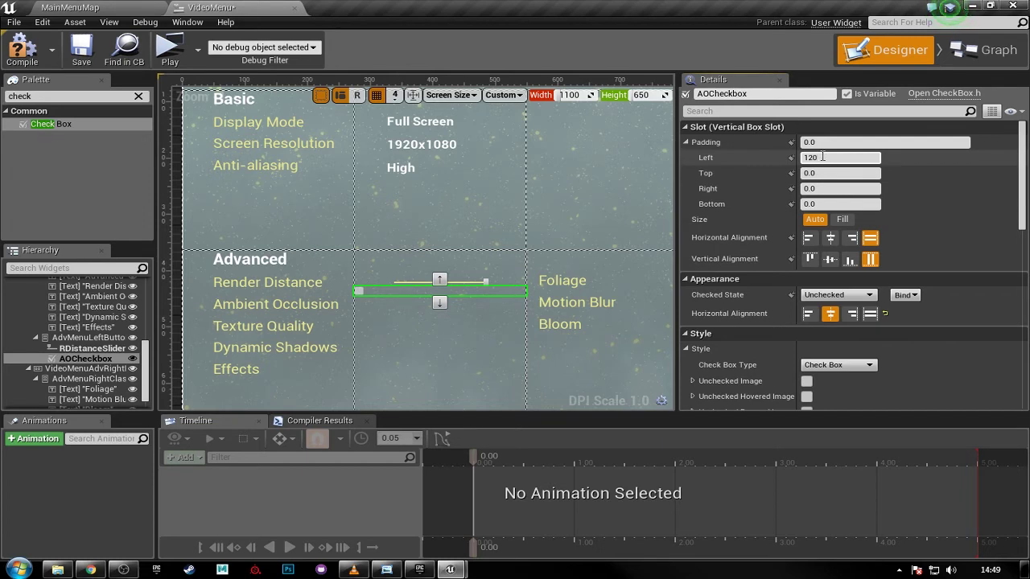
pyautogui.click(829, 173)
pyautogui.write('20')
pyautogui.press('Tab')
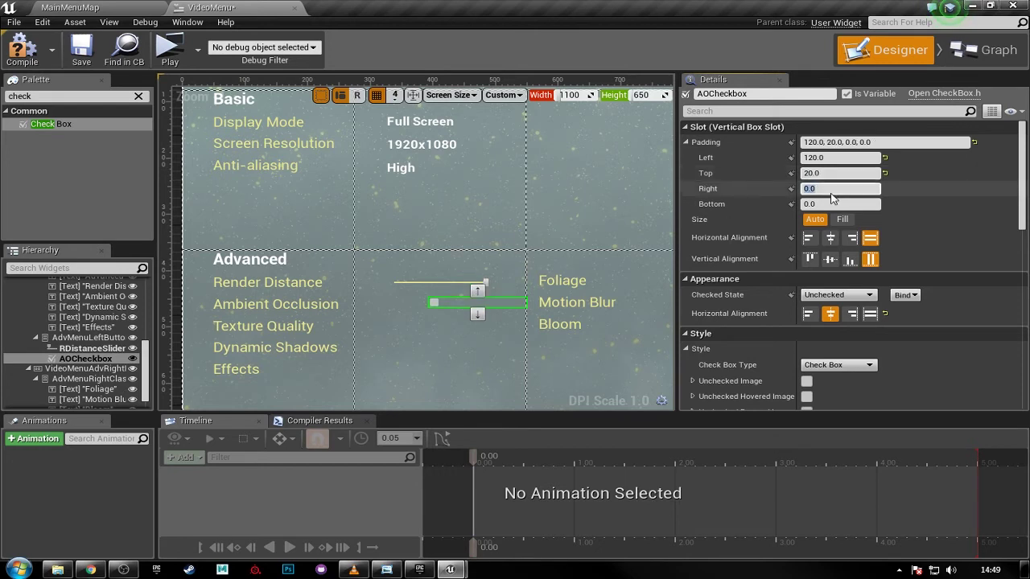
pyautogui.click(831, 192)
pyautogui.write('130')
pyautogui.press('Return')
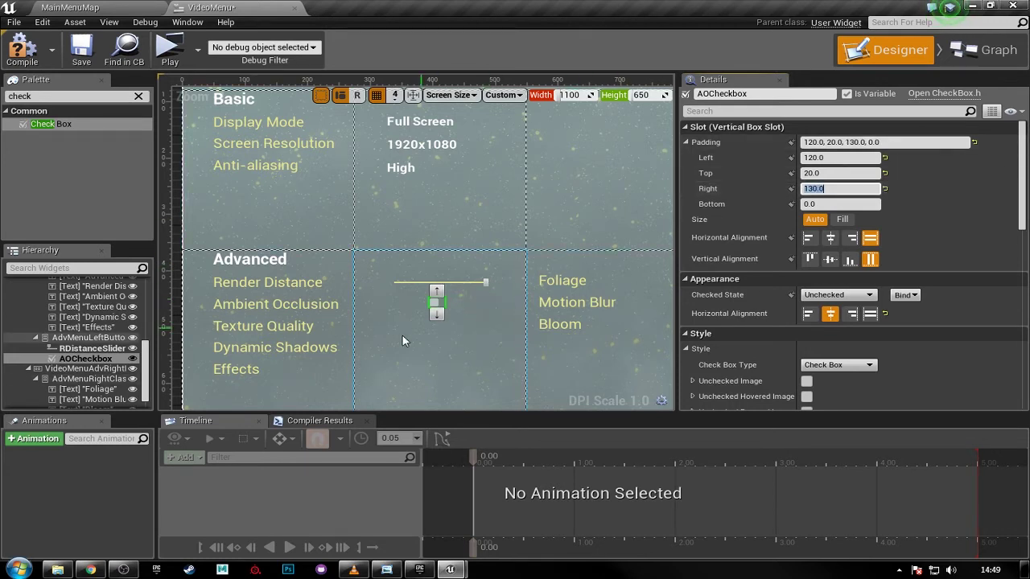
pyautogui.moveTo(445, 338); pyautogui.dragTo(447, 318, button='right')
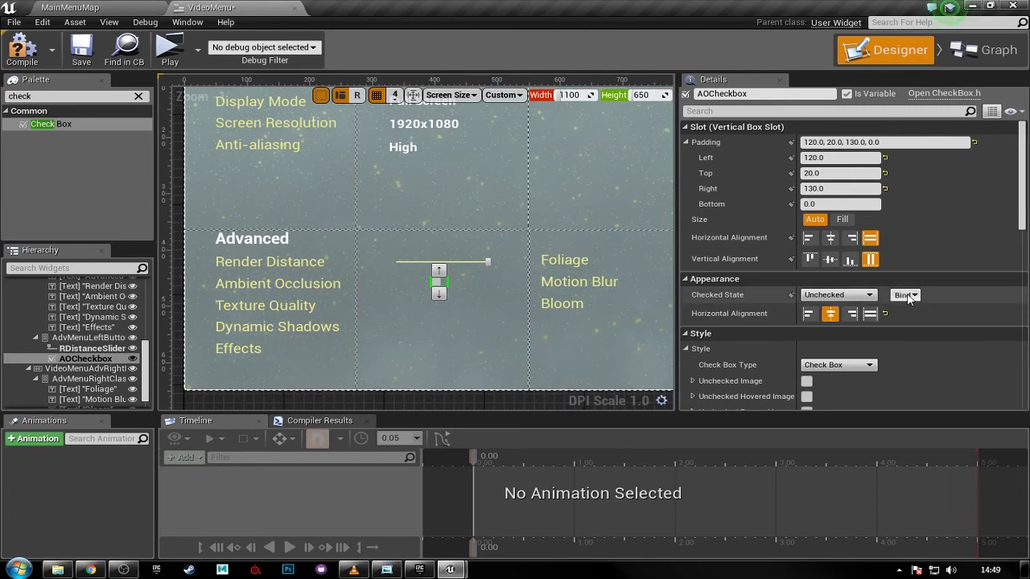
# - Try Toggle Button as the check box type, then set it back to Check Box
pyautogui.scroll(-5, 969, 292)
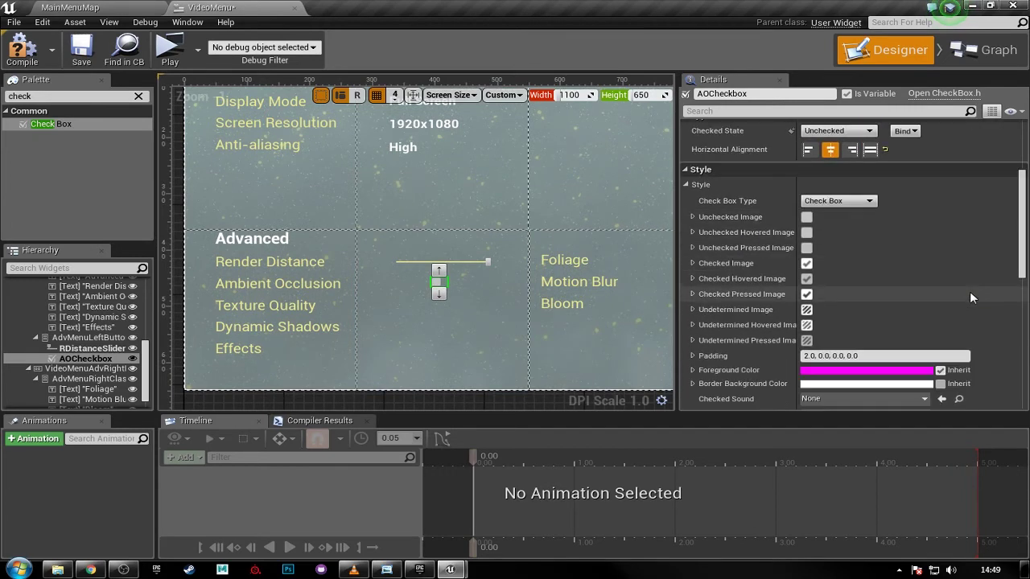
pyautogui.click(852, 201)
pyautogui.click(854, 201)
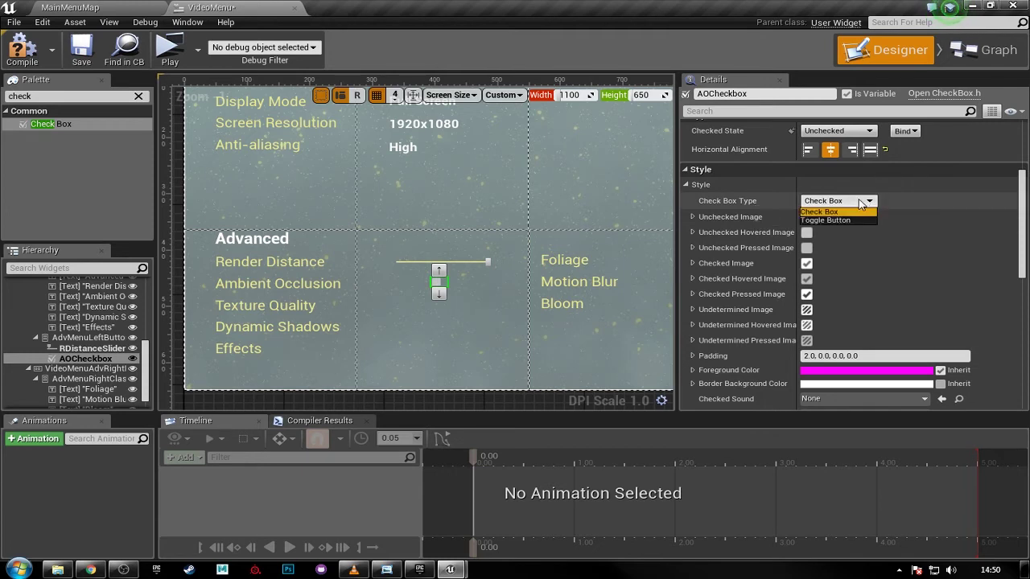
pyautogui.click(840, 220)
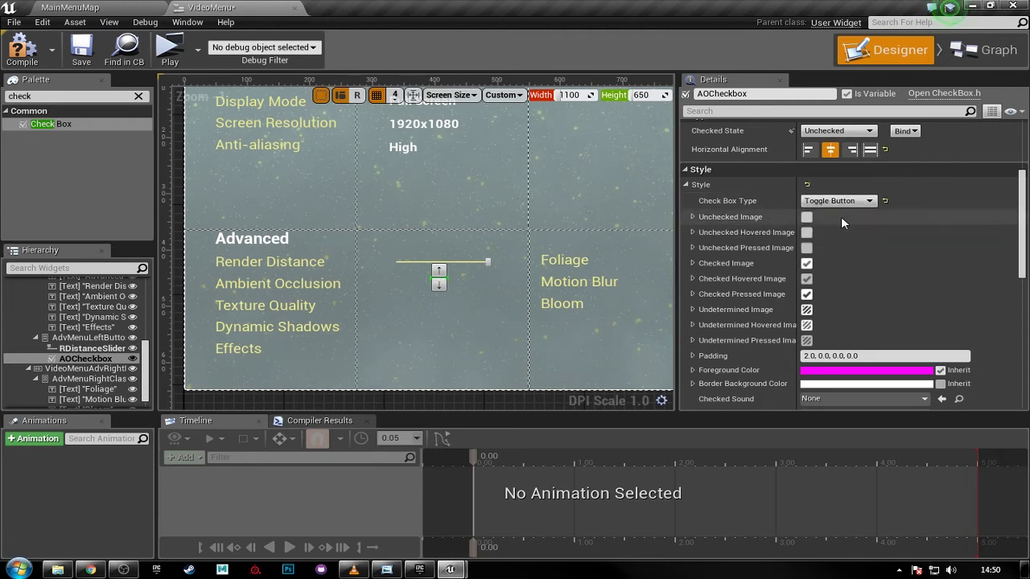
pyautogui.click(841, 202)
pyautogui.click(836, 211)
# - Set the Unchecked, Unchecked Hovered and Unchecked Pressed image sizes to 25 x 25
pyautogui.scroll(-2, 796, 268)
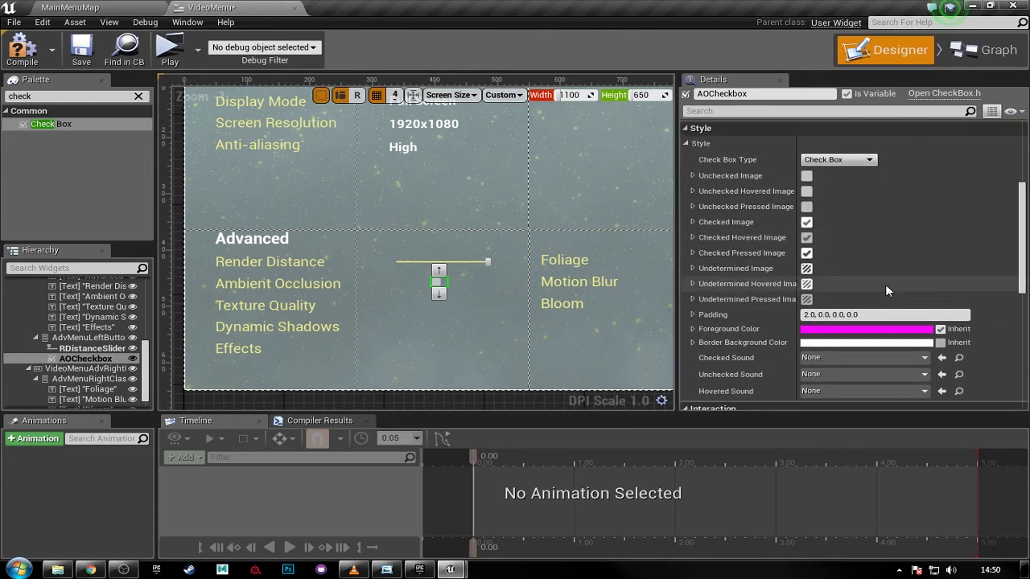
pyautogui.scroll(4, 445, 282)
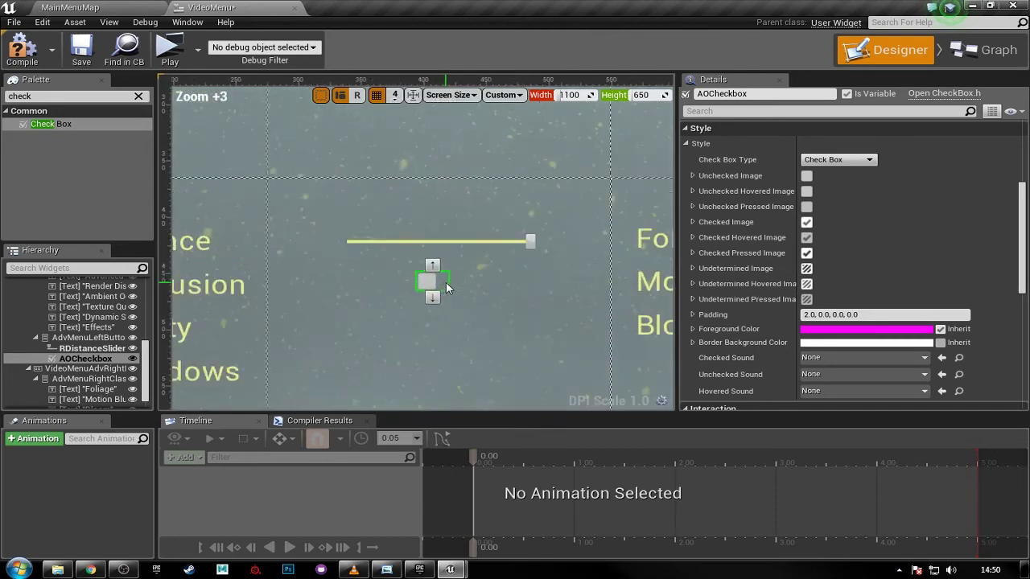
pyautogui.scroll(-4, 445, 282)
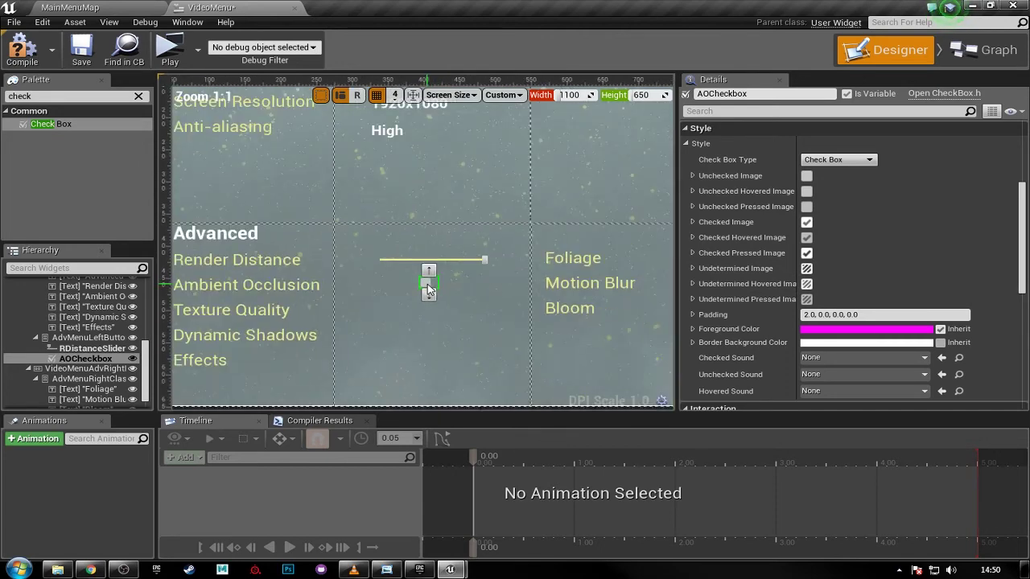
pyautogui.click(693, 176)
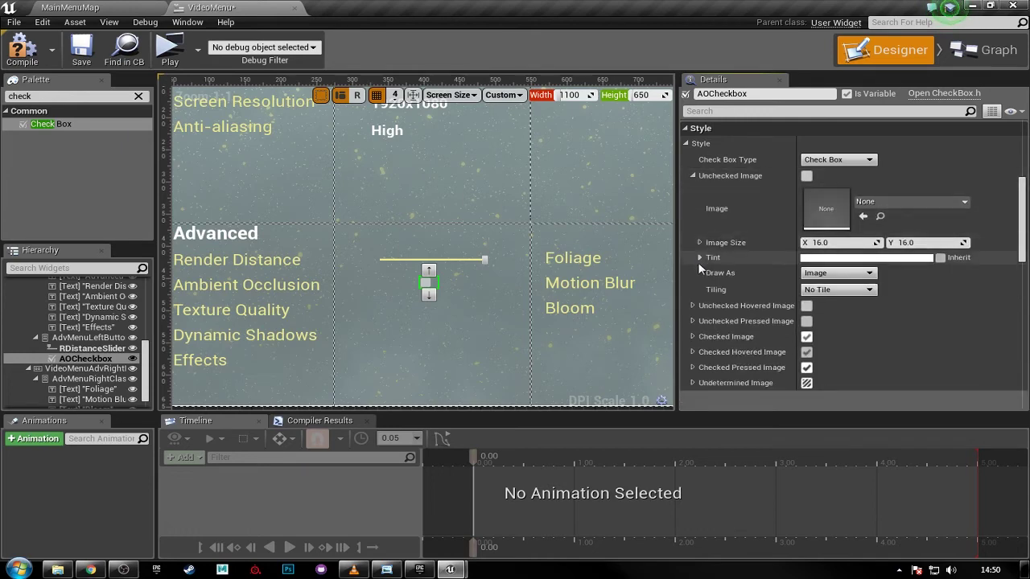
pyautogui.click(692, 306)
pyautogui.scroll(-3, 694, 336)
pyautogui.click(693, 333)
pyautogui.scroll(-1, 692, 318)
pyautogui.scroll(3, 772, 301)
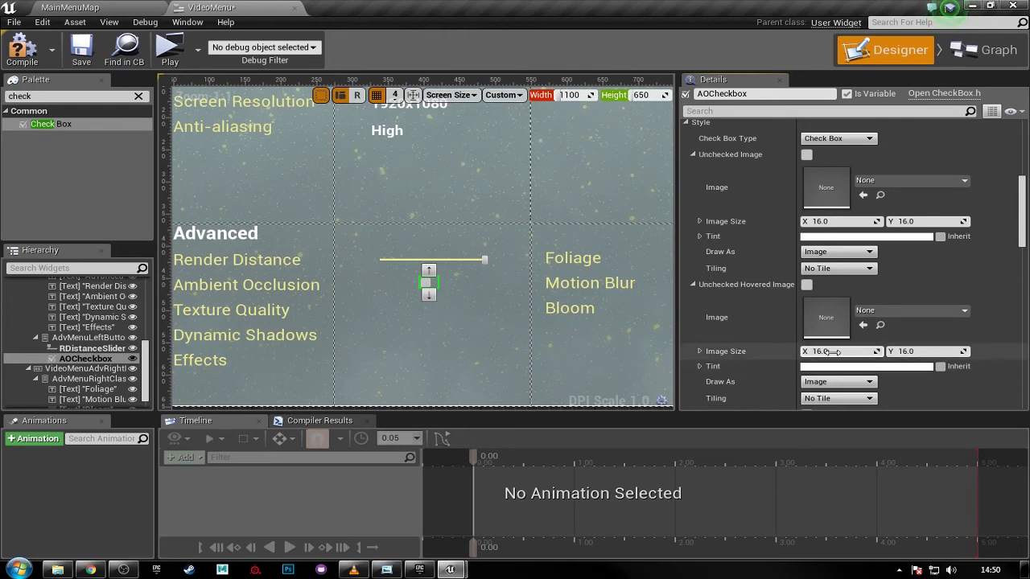
pyautogui.scroll(2, 836, 278)
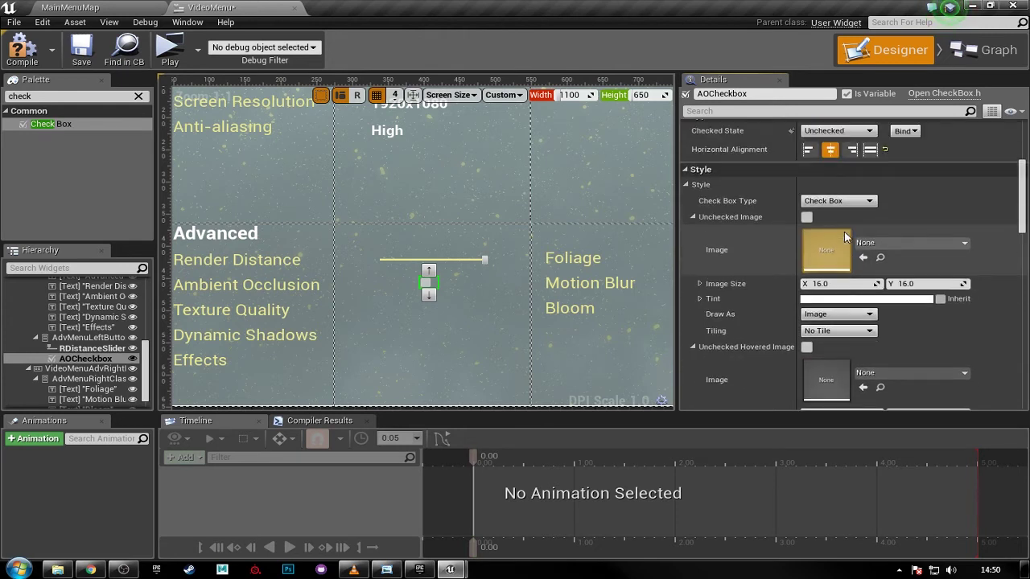
pyautogui.press('Tab')
pyautogui.write('25')
pyautogui.press('Return')
pyautogui.scroll(-3, 831, 286)
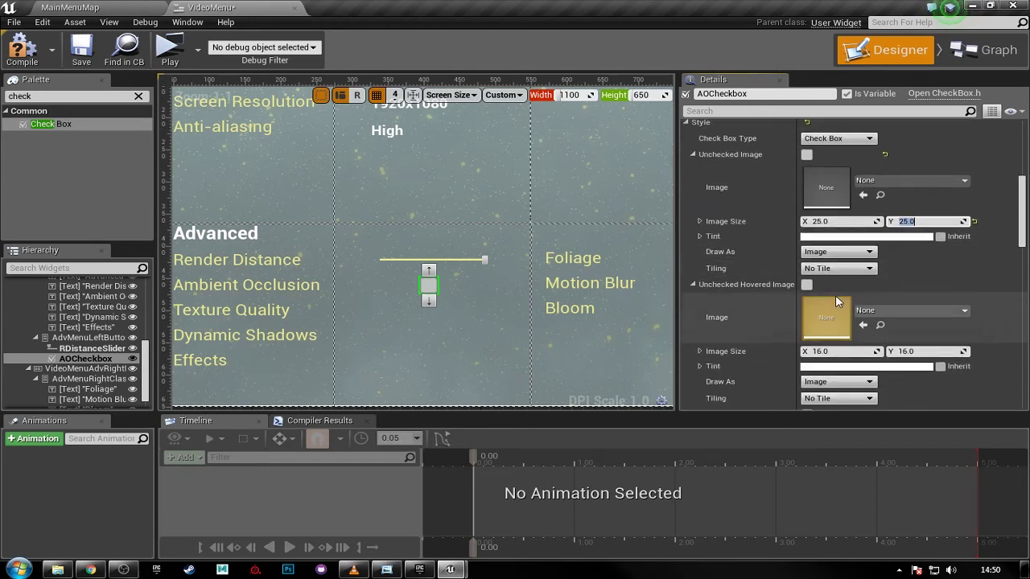
pyautogui.click(829, 311)
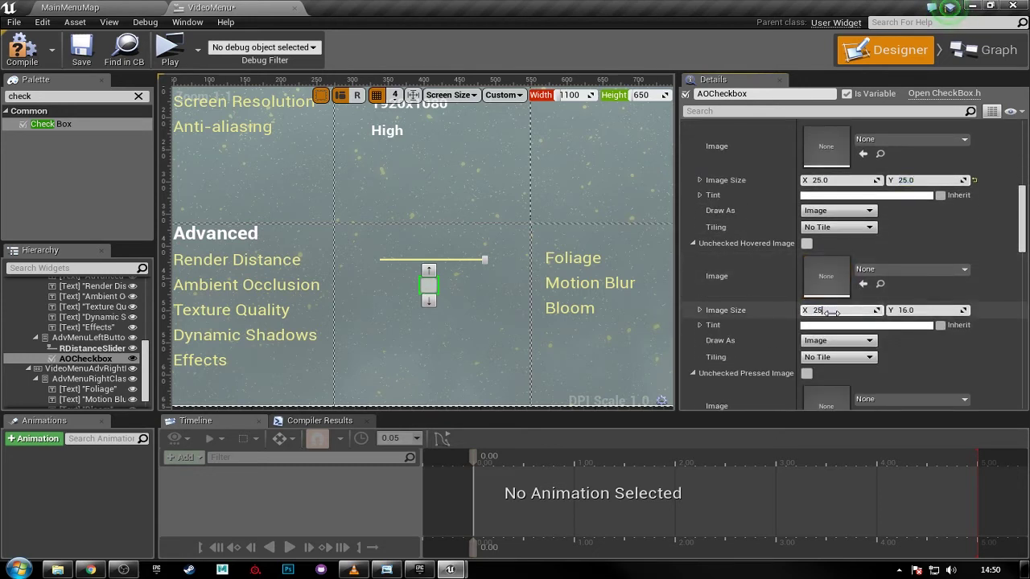
pyautogui.press('Tab')
pyautogui.scroll(-5, 849, 294)
pyautogui.click(837, 275)
pyautogui.write('25')
pyautogui.press('Tab')
pyautogui.scroll(-3, 839, 275)
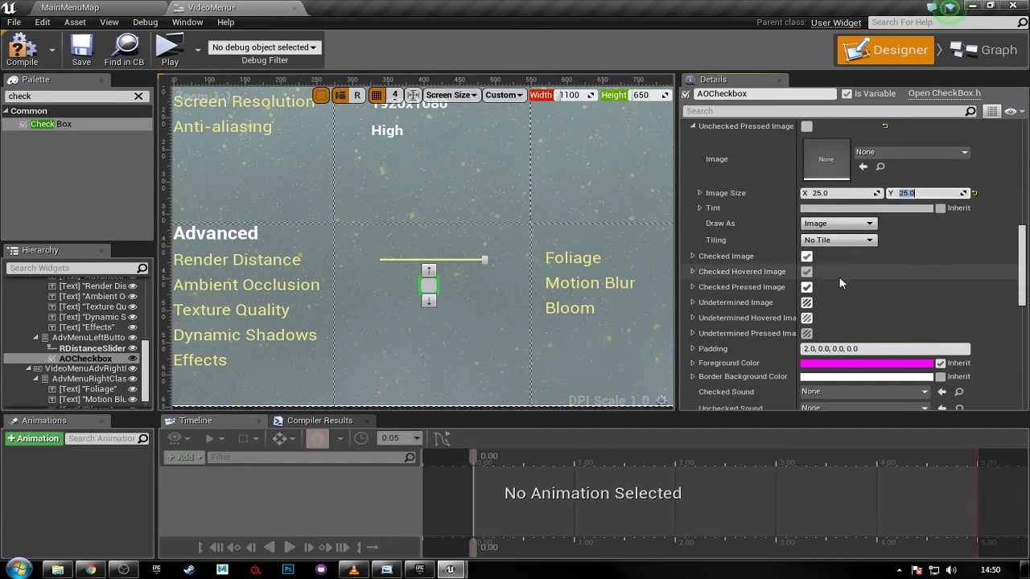
pyautogui.press('Return')
# - Set the Checked, Checked Hovered and Checked Pressed image sizes to 25 x 25
pyautogui.click(692, 236)
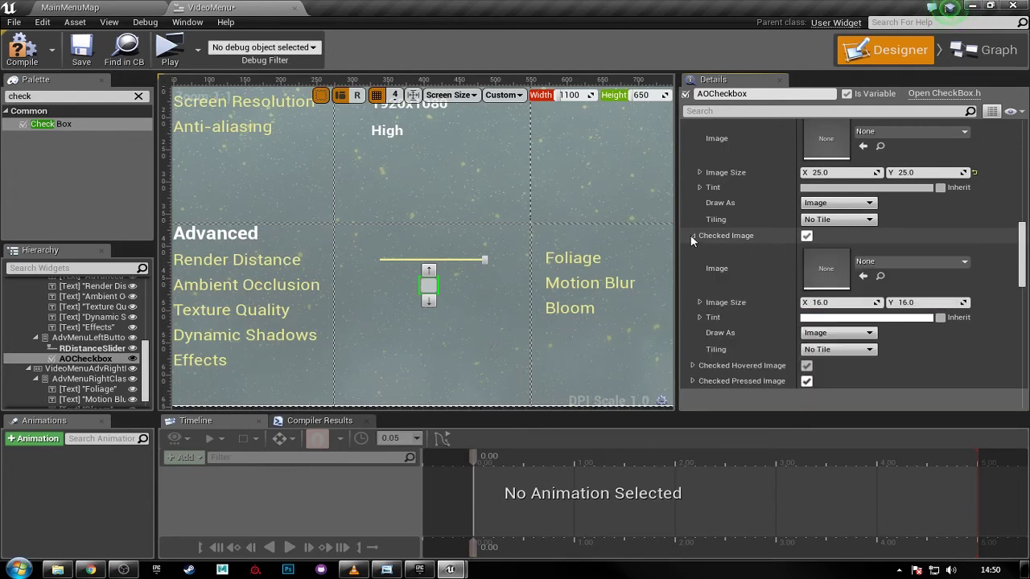
pyautogui.scroll(-3, 699, 321)
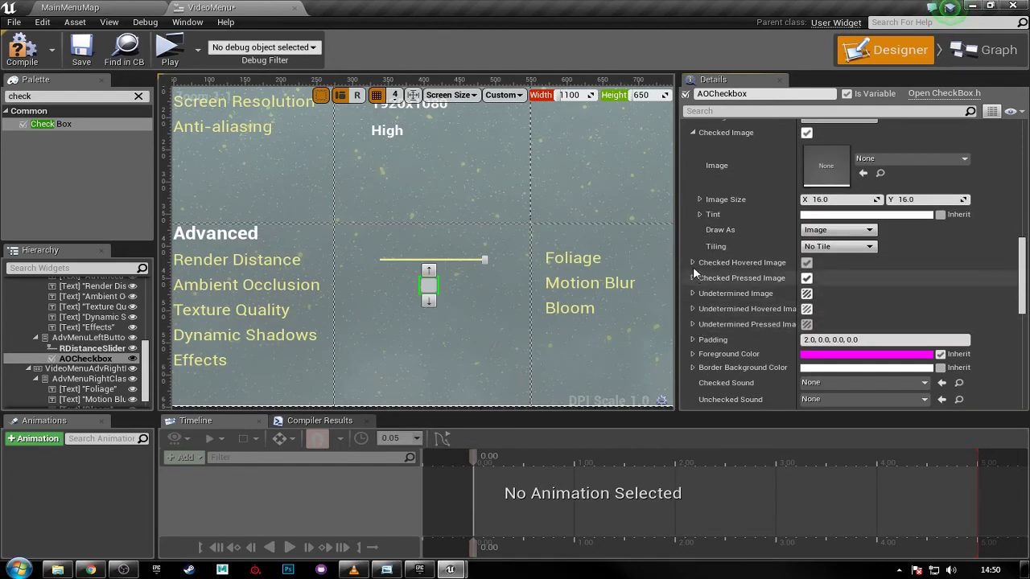
pyautogui.click(692, 263)
pyautogui.scroll(-2, 695, 312)
pyautogui.click(692, 310)
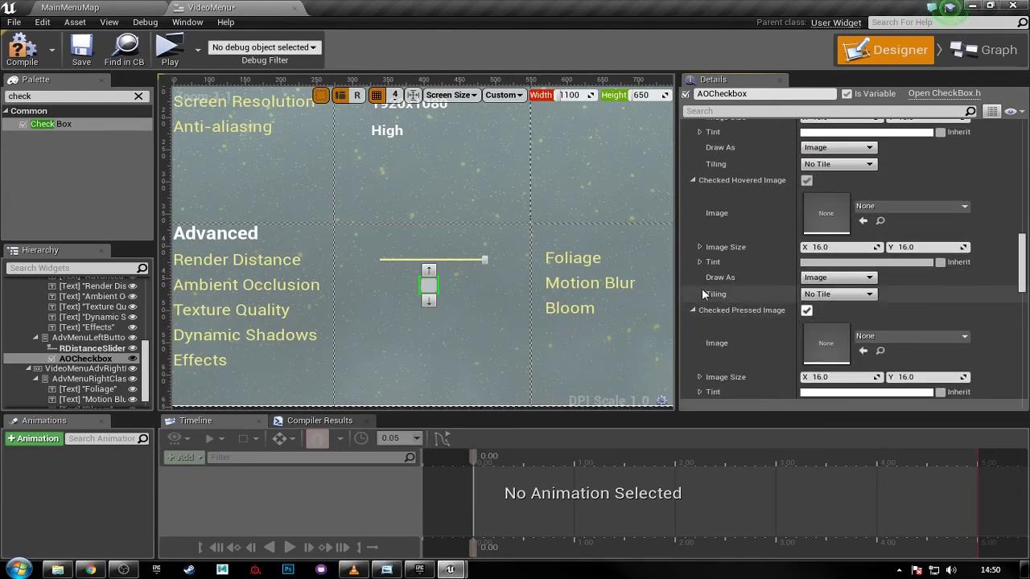
pyautogui.scroll(4, 802, 295)
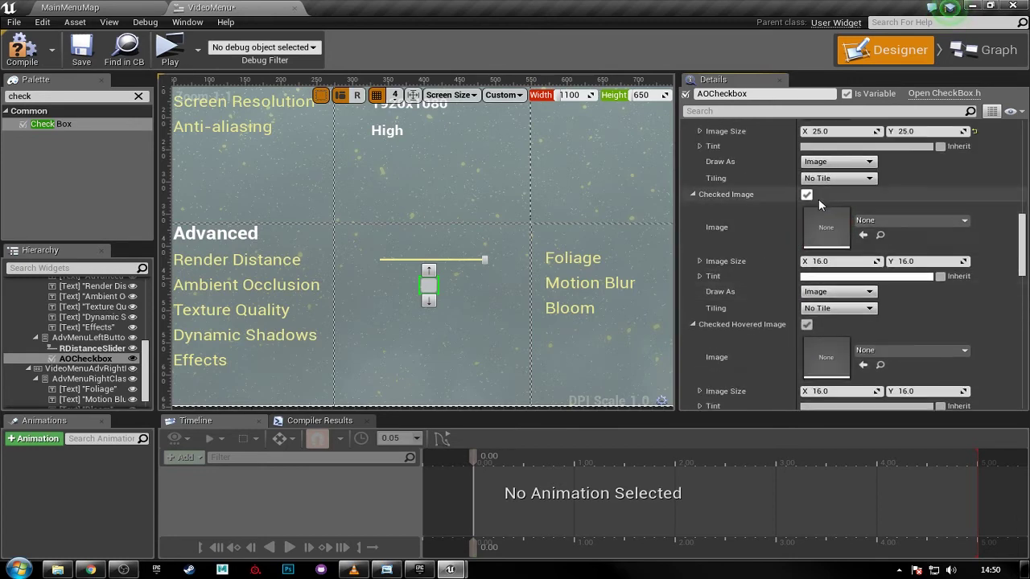
pyautogui.scroll(1, 820, 273)
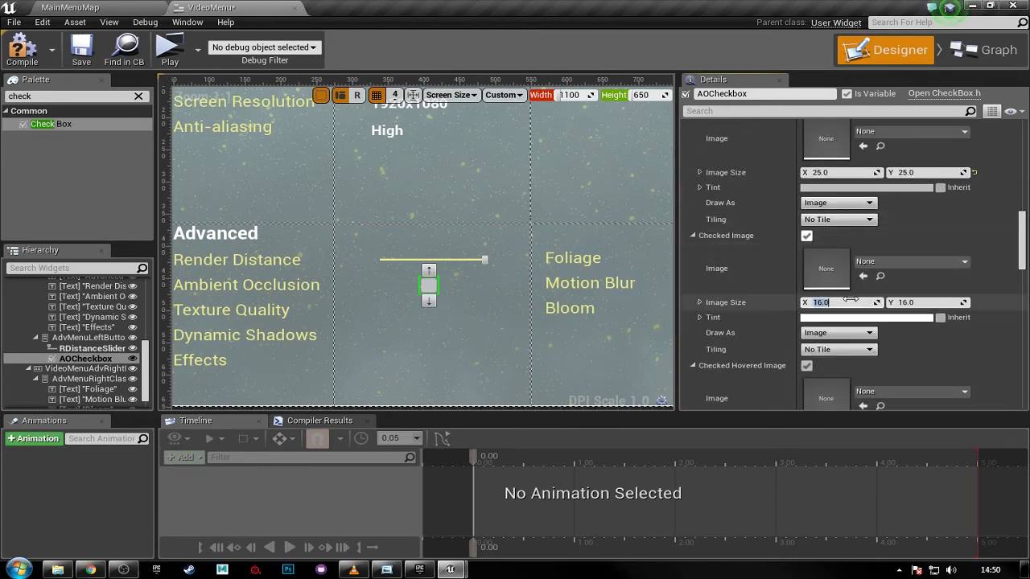
pyautogui.press('Tab')
pyautogui.write('2')
pyautogui.press('Return')
pyautogui.scroll(-3, 851, 304)
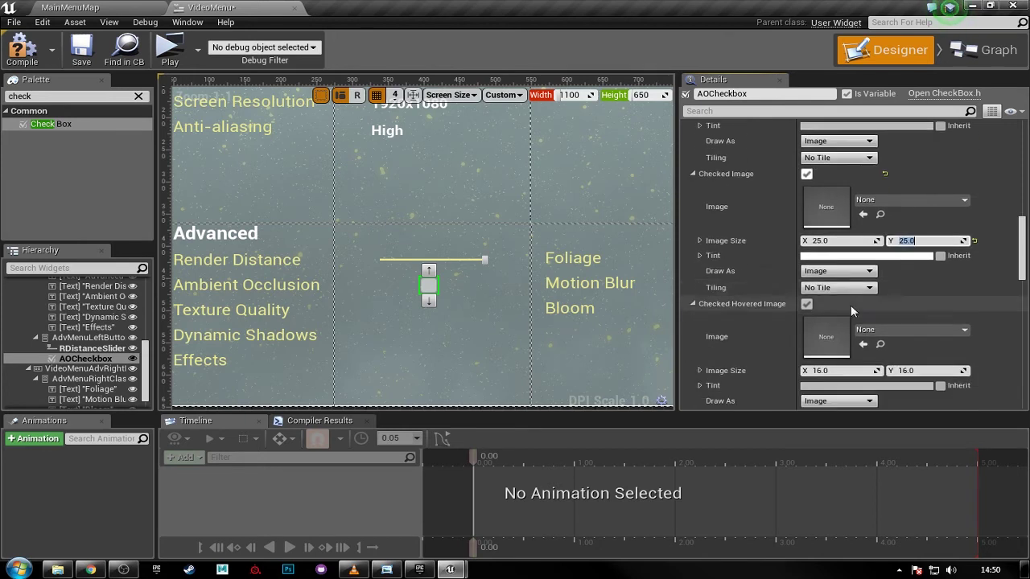
pyautogui.click(843, 350)
pyautogui.write('25')
pyautogui.press('Tab')
pyautogui.write('25')
pyautogui.press('Return')
pyautogui.scroll(-6, 844, 350)
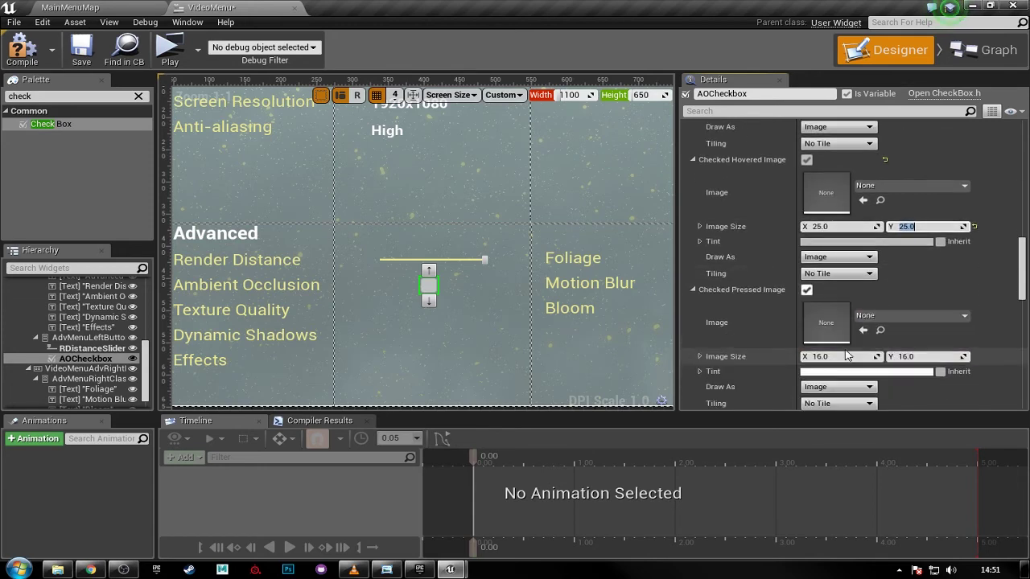
pyautogui.click(843, 315)
pyautogui.write('25')
pyautogui.press('Tab')
pyautogui.write('25')
pyautogui.press('Return')
pyautogui.scroll(-5, 842, 316)
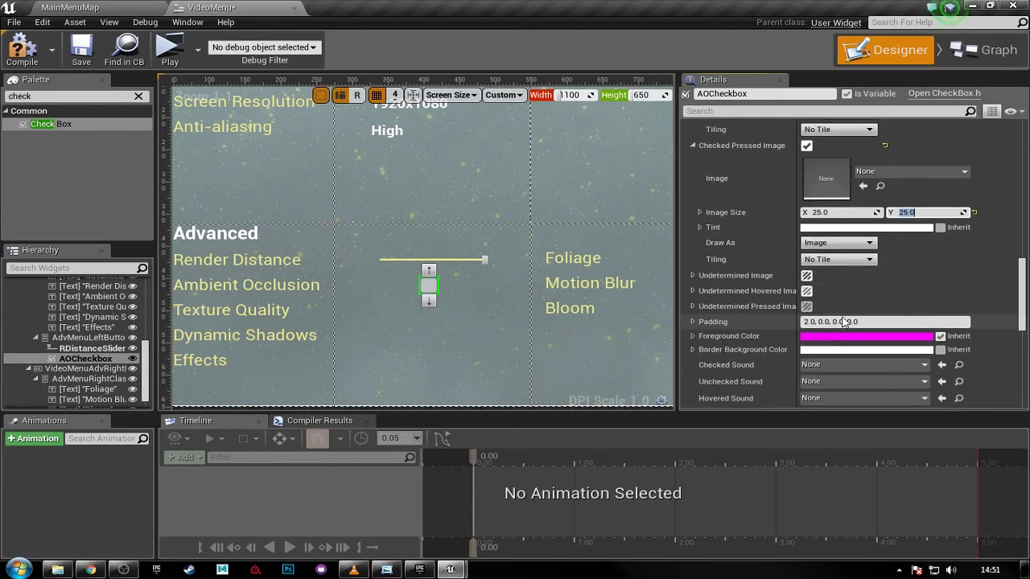
pyautogui.scroll(5, 842, 315)
pyautogui.scroll(5, 842, 319)
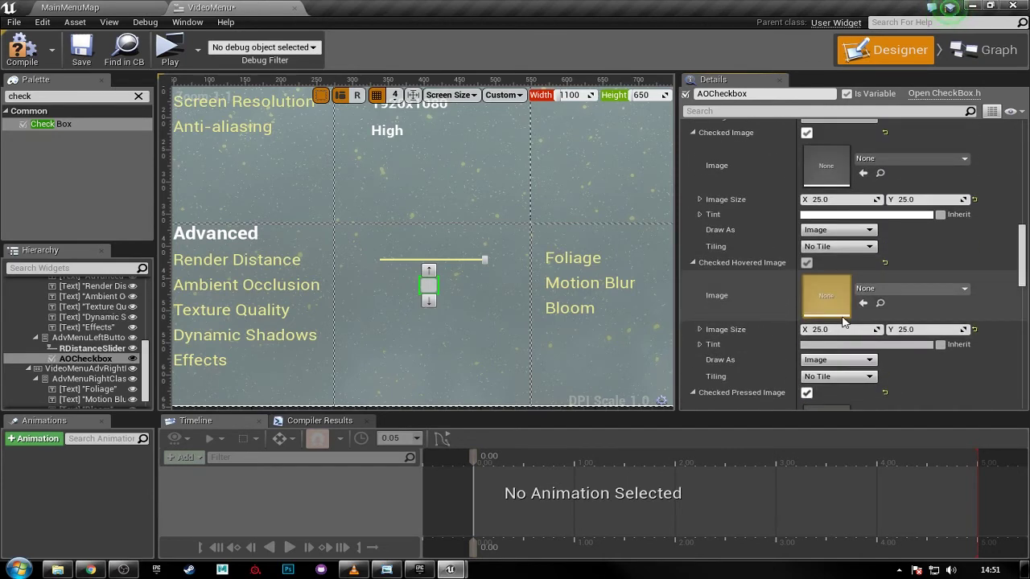
pyautogui.scroll(2, 813, 268)
pyautogui.scroll(-1, 815, 275)
pyautogui.scroll(2, 828, 269)
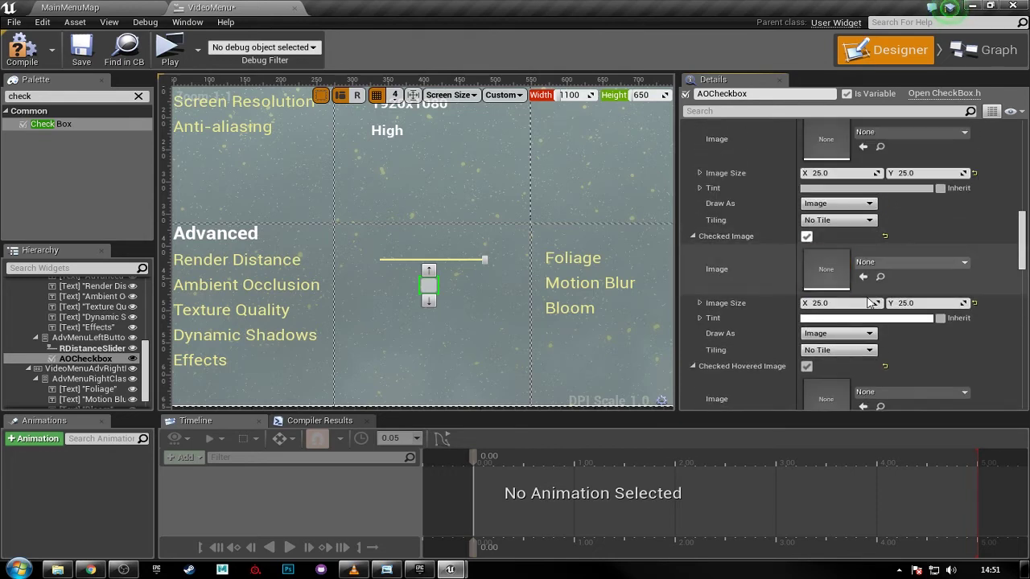
pyautogui.moveTo(600, 241); pyautogui.dragTo(317, 214, button='right')
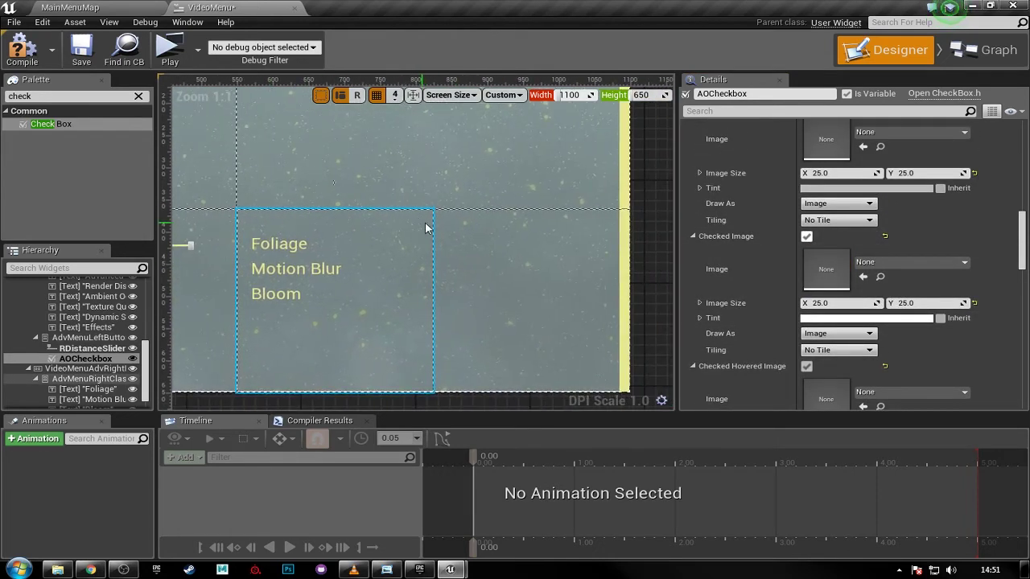
# - Eyedropper the menu text's pale yellow into the Checked Image tint
pyautogui.click(833, 319)
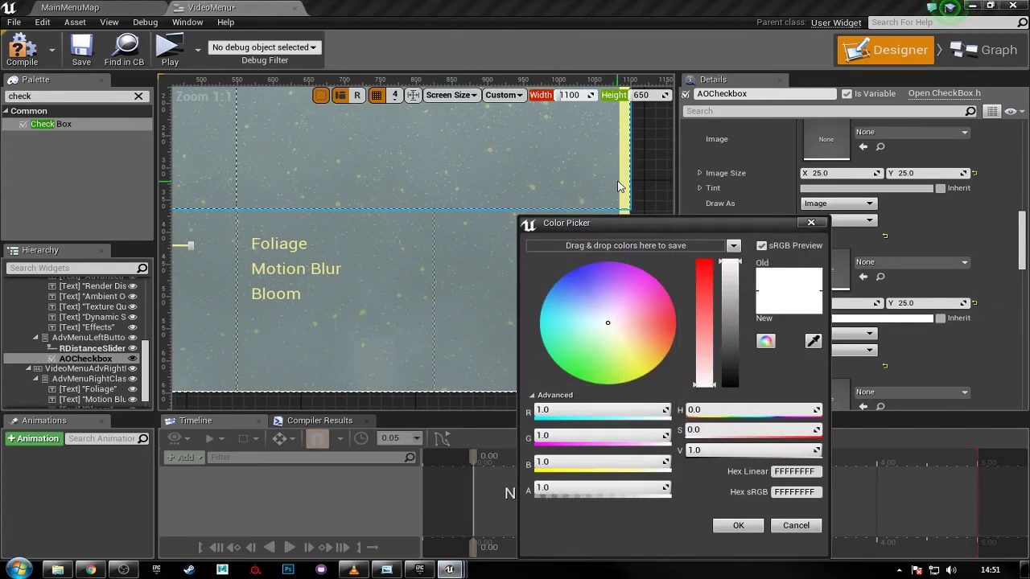
pyautogui.click(809, 339)
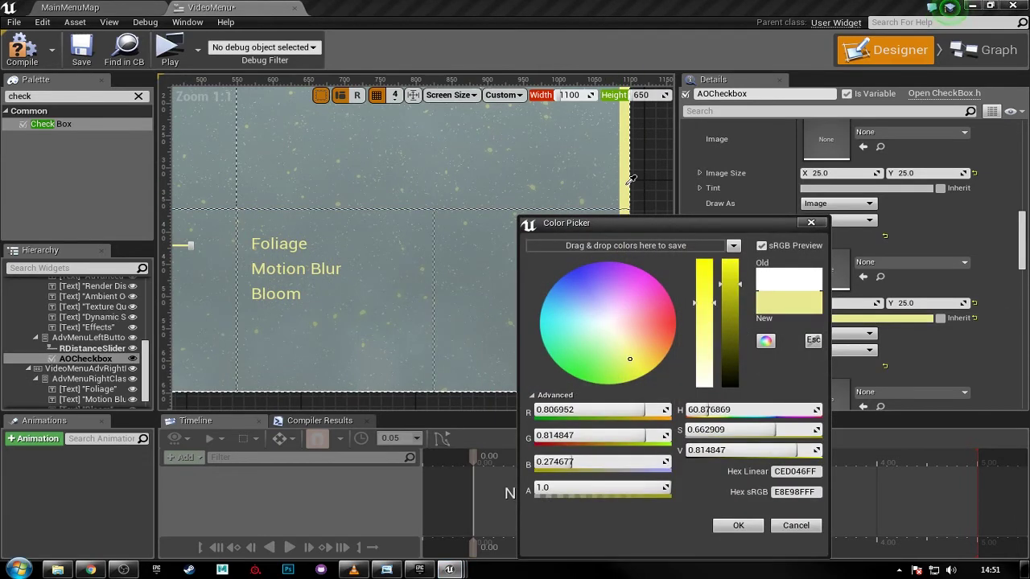
pyautogui.click(627, 184)
pyautogui.moveTo(345, 276); pyautogui.dragTo(548, 278, button='right')
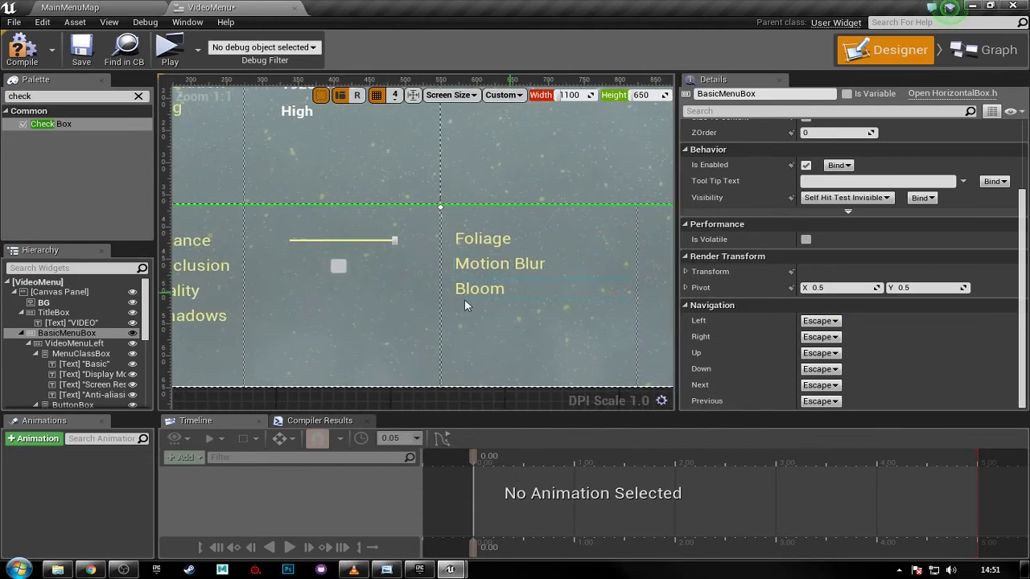
pyautogui.scroll(3, 921, 254)
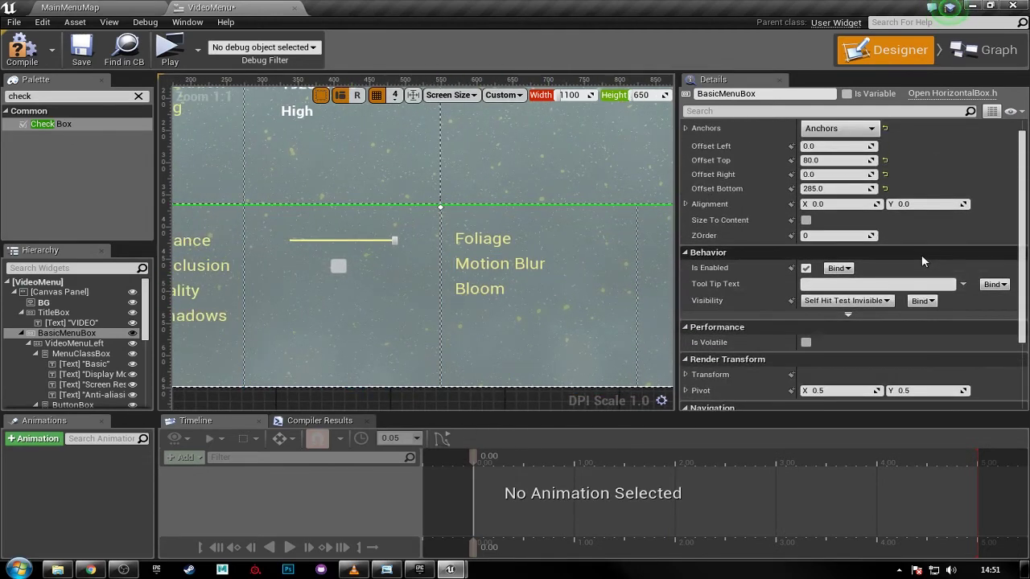
# - Set the AO checkbox's Checked State to Checked
pyautogui.click(338, 266)
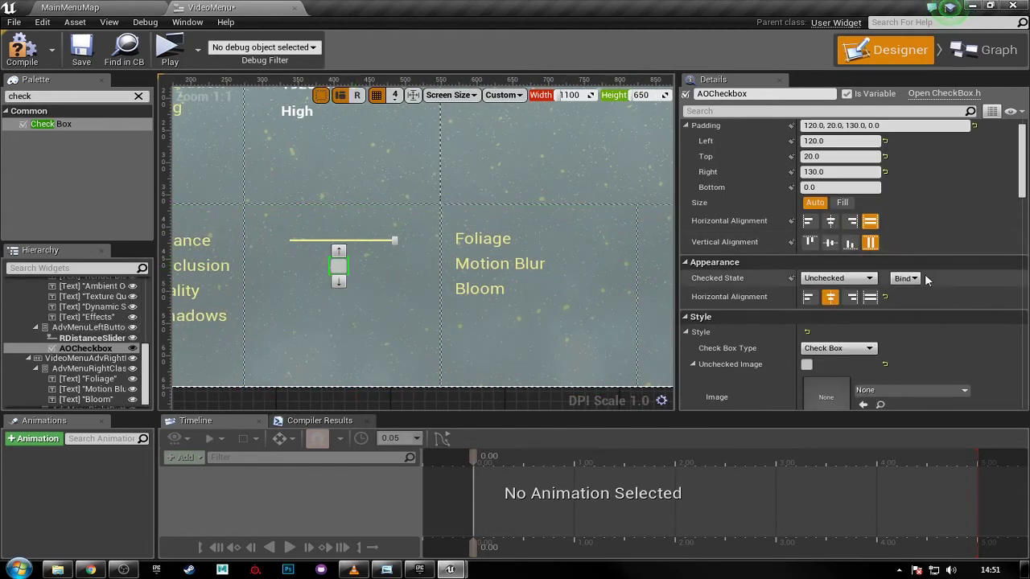
pyautogui.scroll(-1, 923, 272)
pyautogui.click(847, 239)
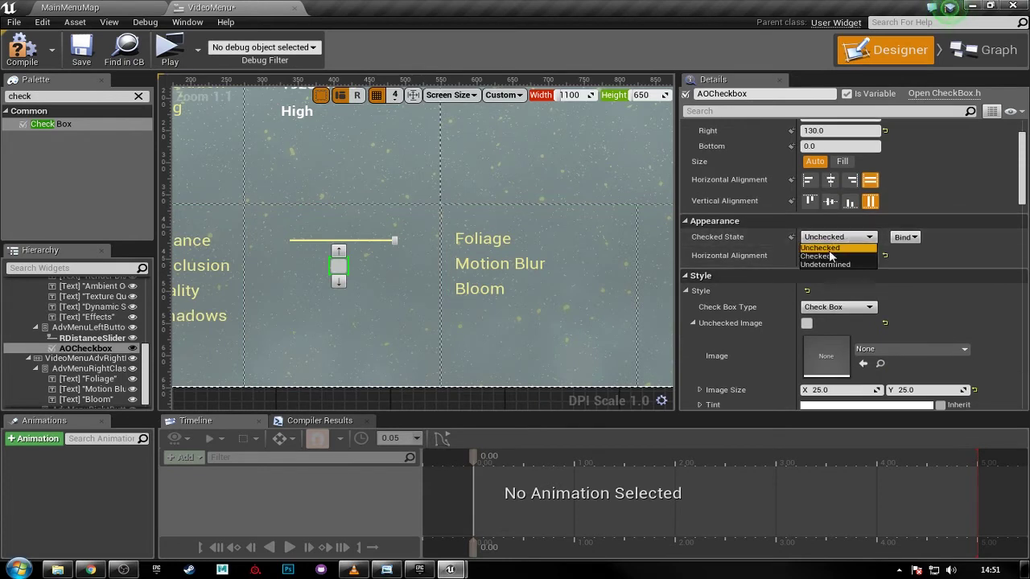
pyautogui.click(830, 256)
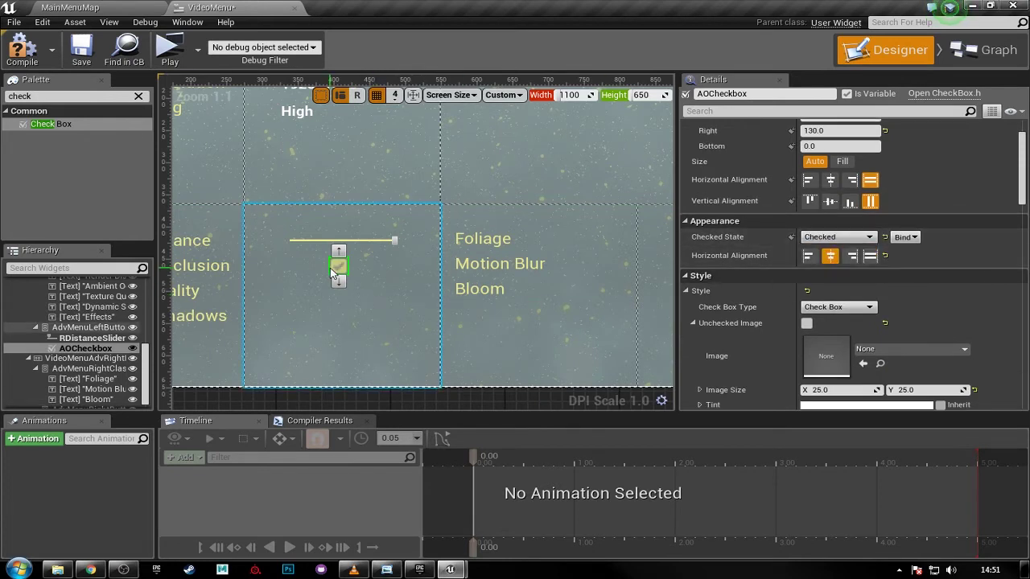
# - Copy the yellow hex from the Checked Image tint and paste it into the Checked Hovered tint
pyautogui.moveTo(1021, 193); pyautogui.dragTo(1023, 284)
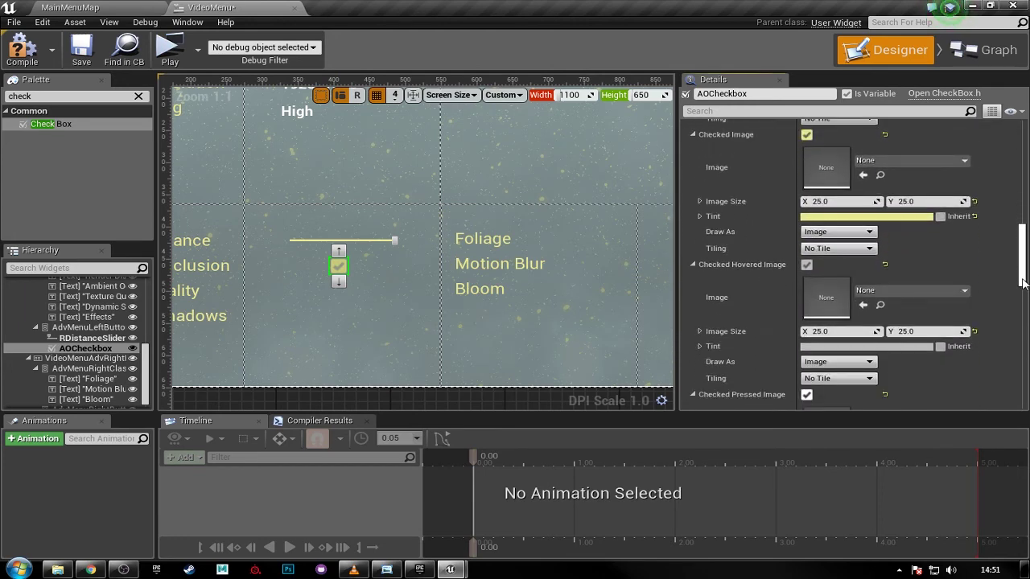
pyautogui.click(911, 219)
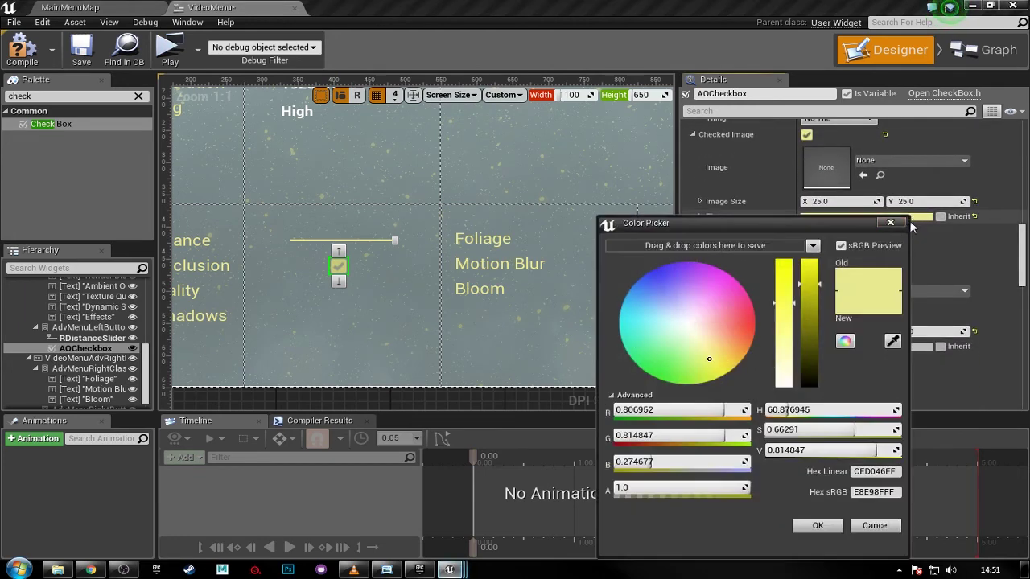
pyautogui.click(873, 492)
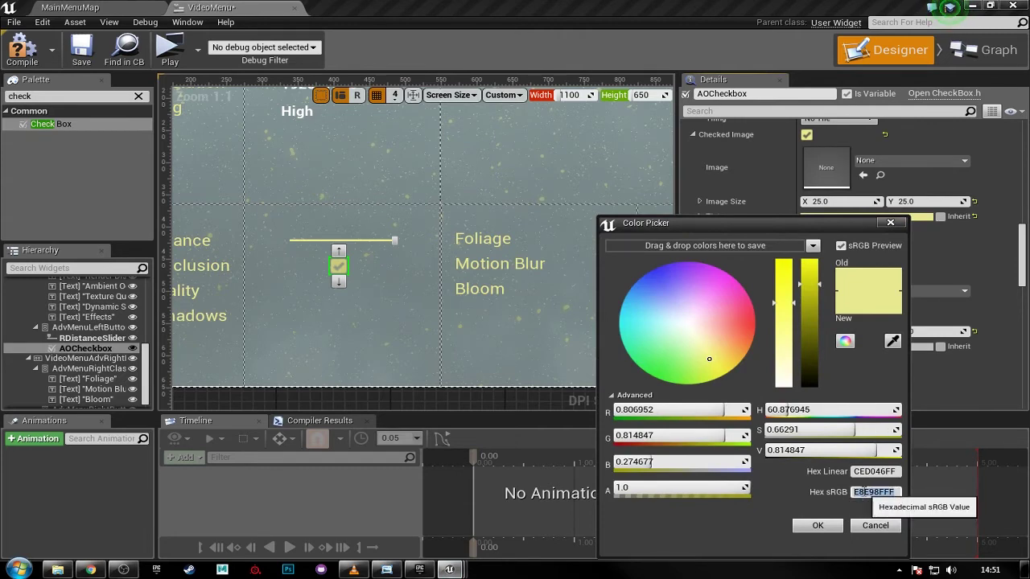
pyautogui.click(817, 526)
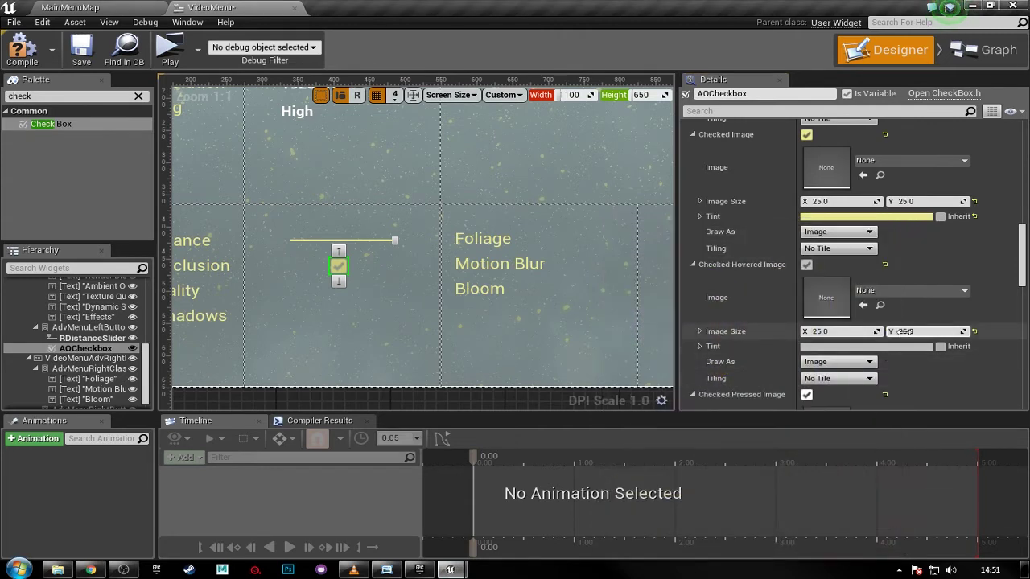
pyautogui.scroll(-3, 1013, 261)
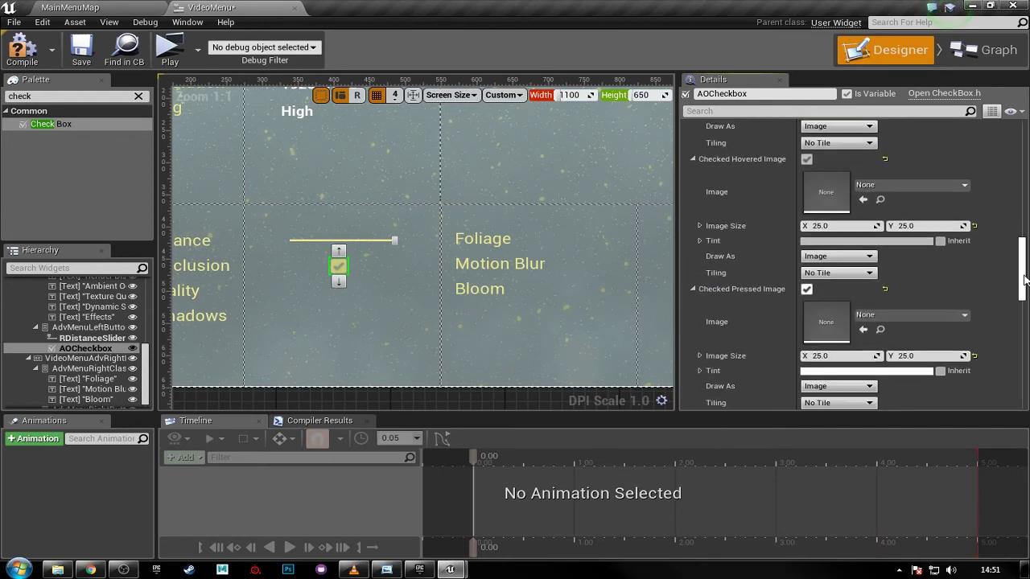
pyautogui.click(894, 241)
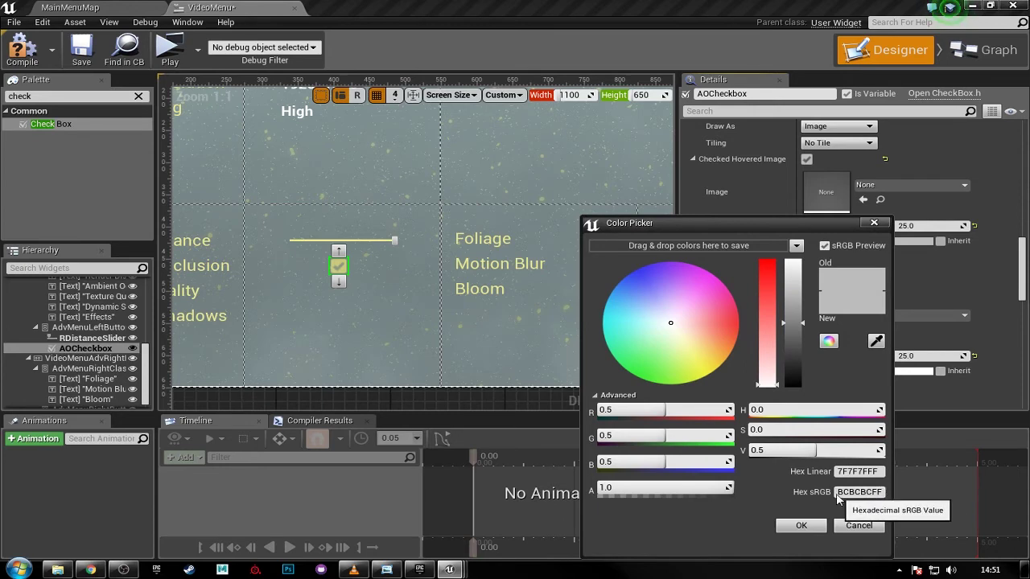
pyautogui.click(878, 493)
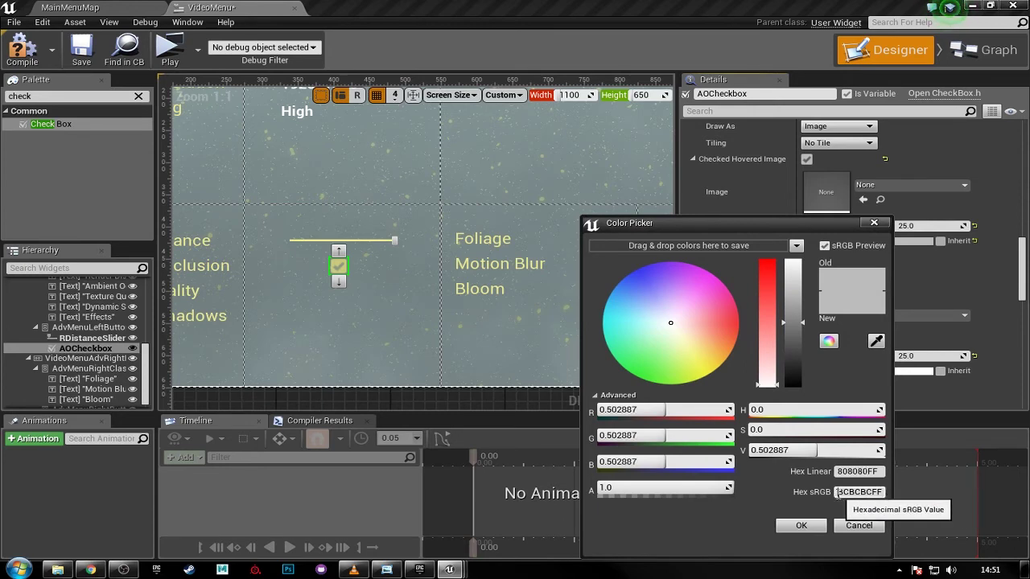
pyautogui.hotkey('ctrl', 'v')
pyautogui.click(801, 525)
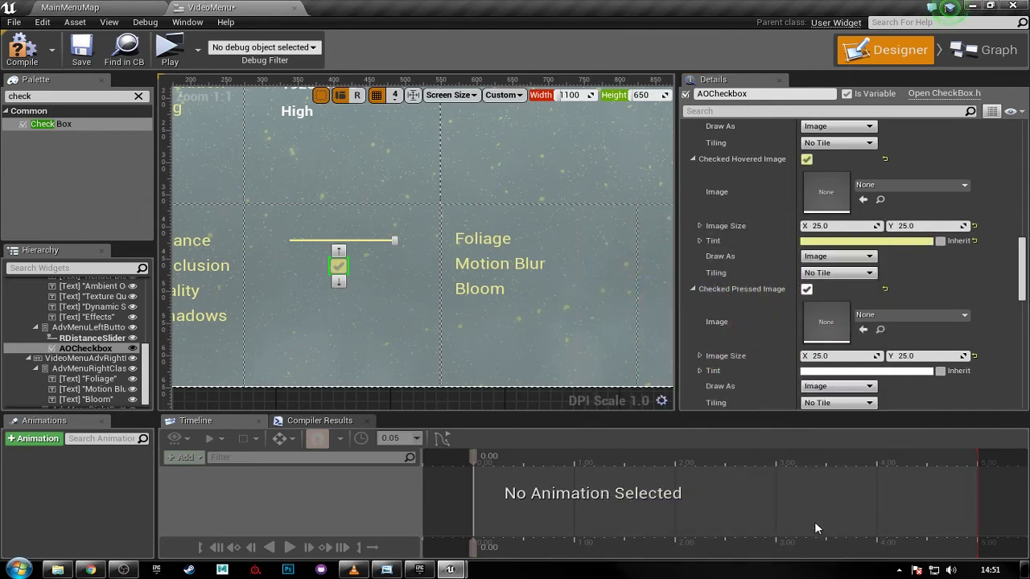
# - Paste the same yellow into the Checked Pressed Image tint and save VideoMenu
pyautogui.click(867, 372)
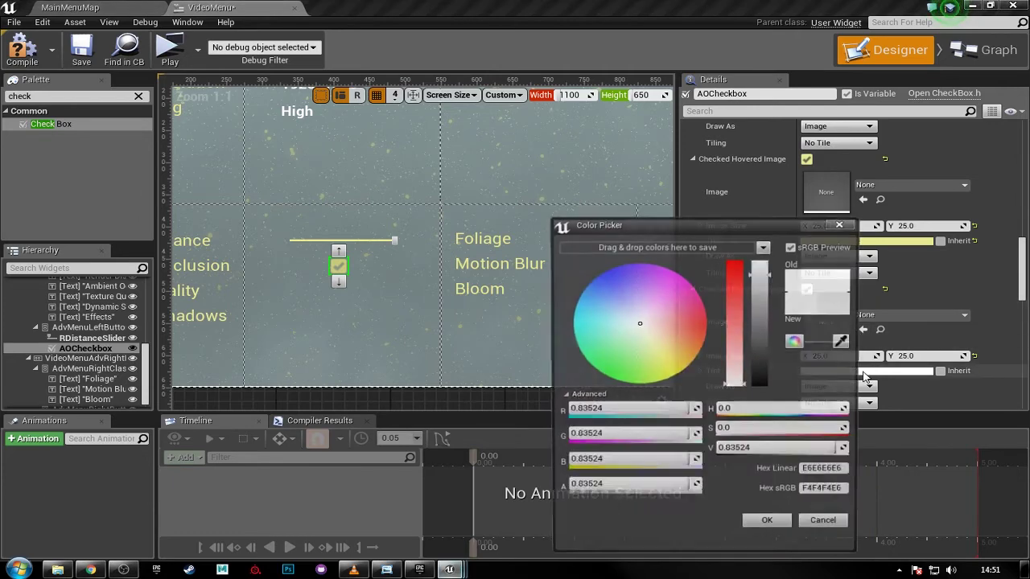
pyautogui.click(846, 492)
pyautogui.hotkey('ctrl', 'v')
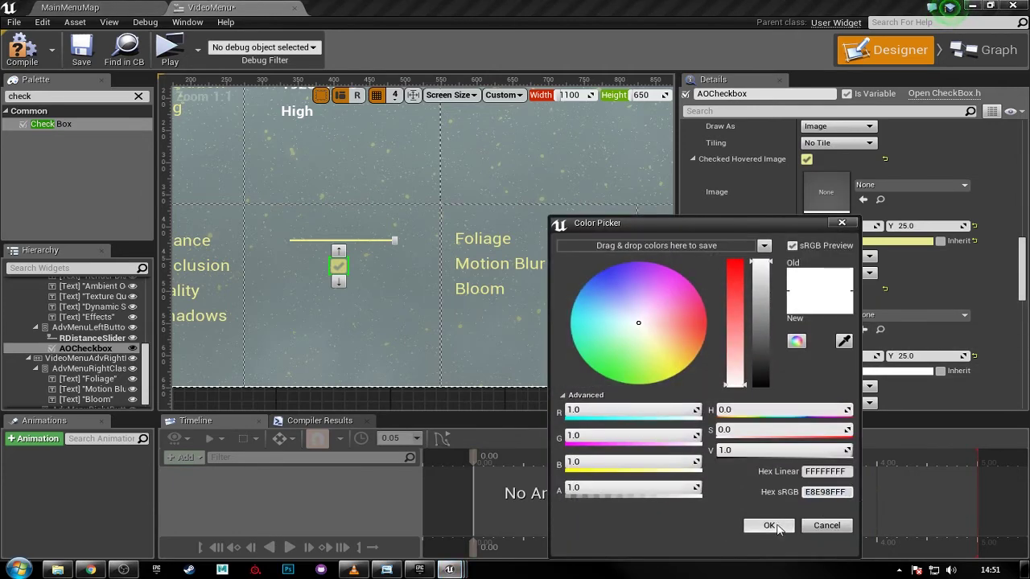
pyautogui.click(769, 525)
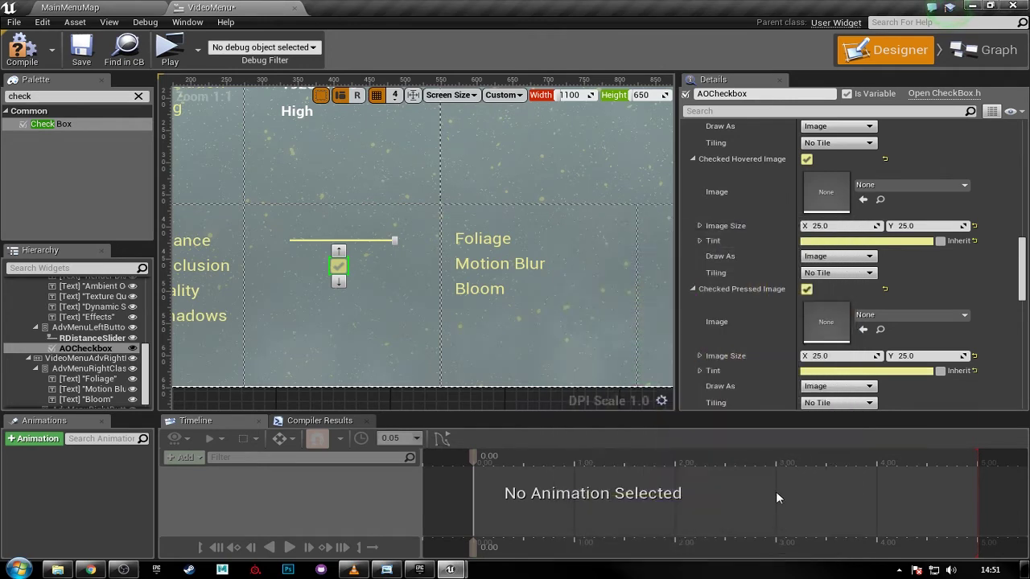
pyautogui.click(81, 51)
# - Launch a Standalone preview, toggle the Ambient Occlusion checkbox in Options, then quit
pyautogui.click(165, 48)
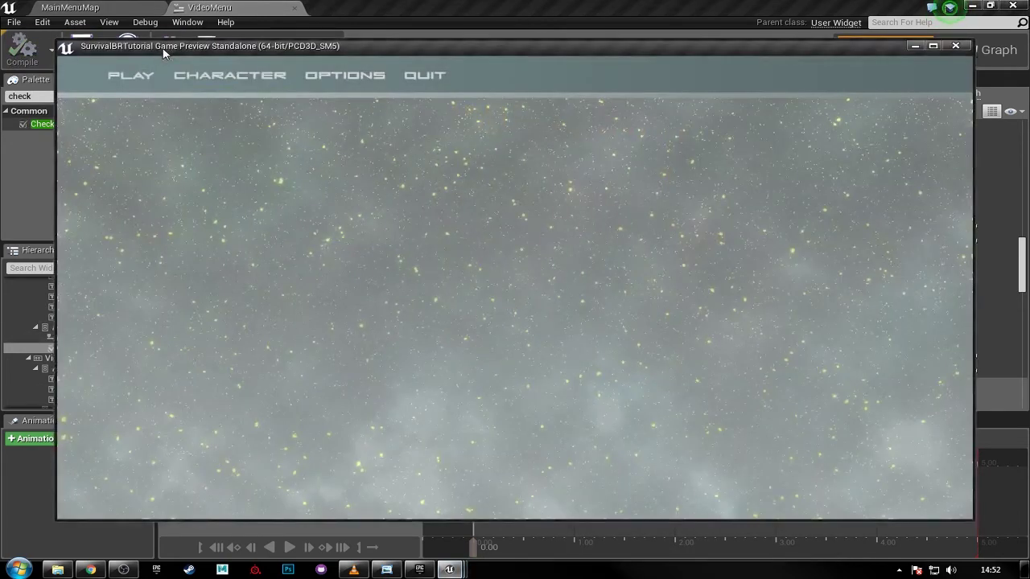
pyautogui.click(337, 75)
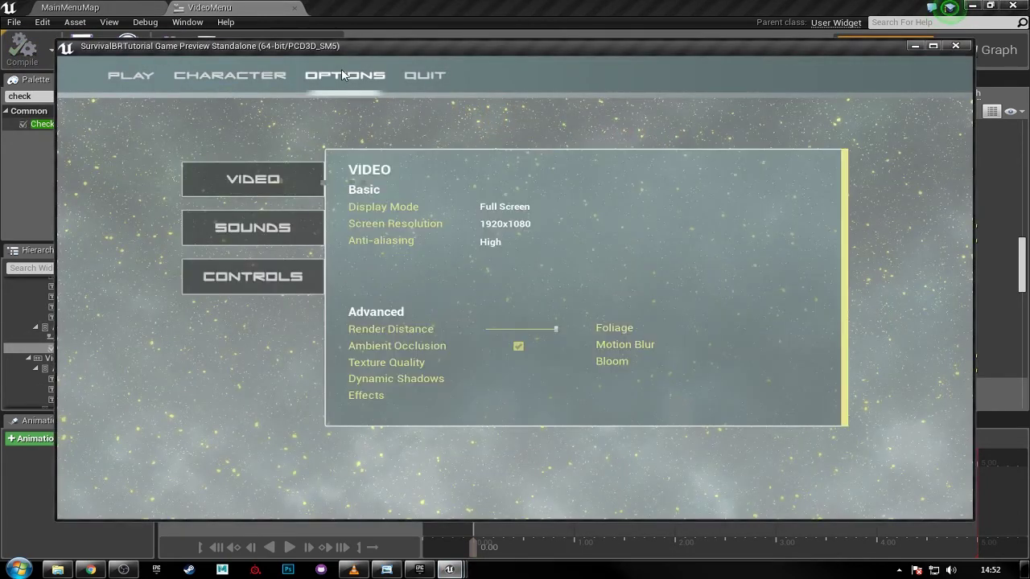
pyautogui.click(519, 346)
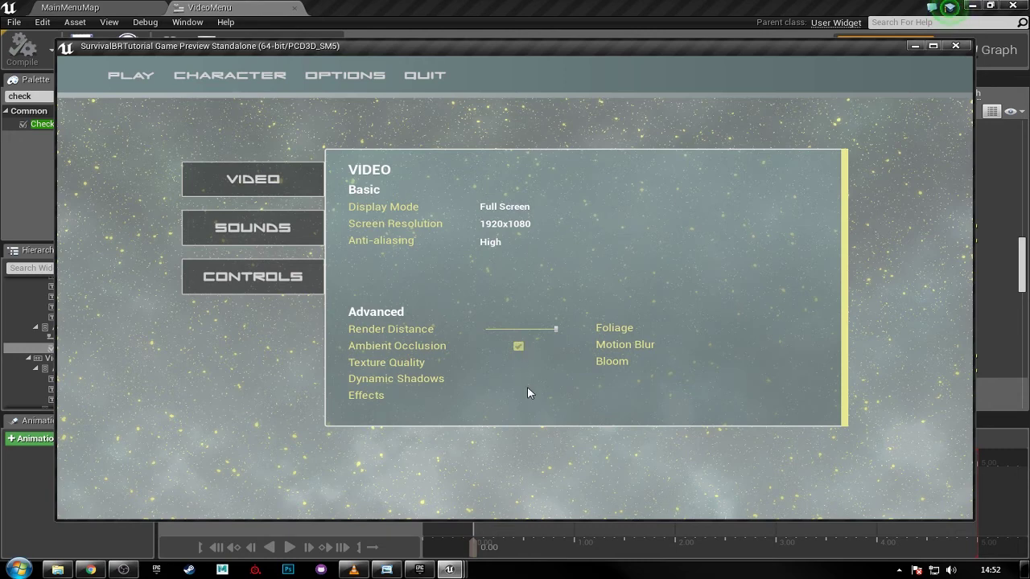
pyautogui.click(429, 80)
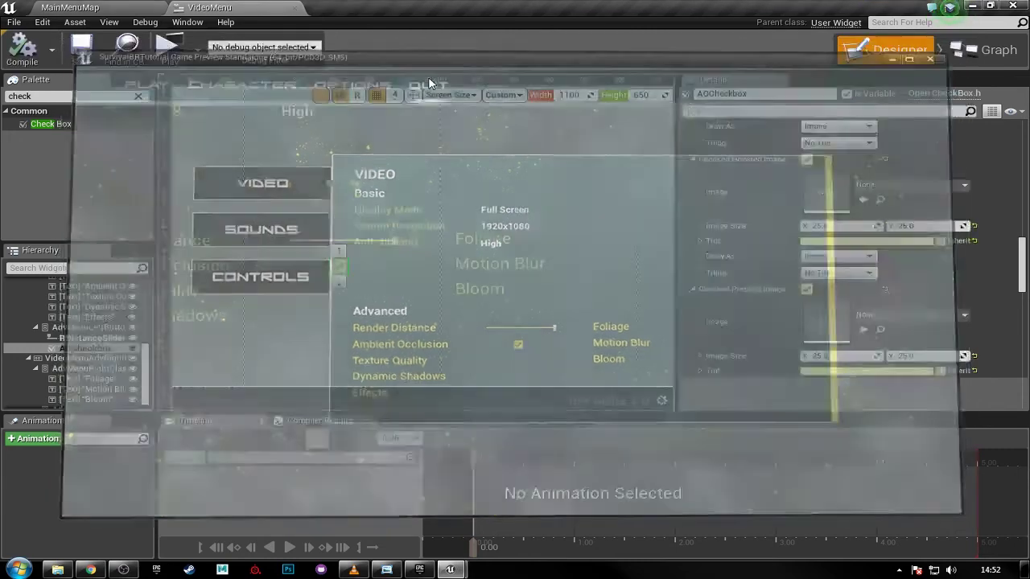
# - Paste the copied ComboBoxString into the middle Advanced column beside Texture Quality
pyautogui.scroll(-2, 604, 274)
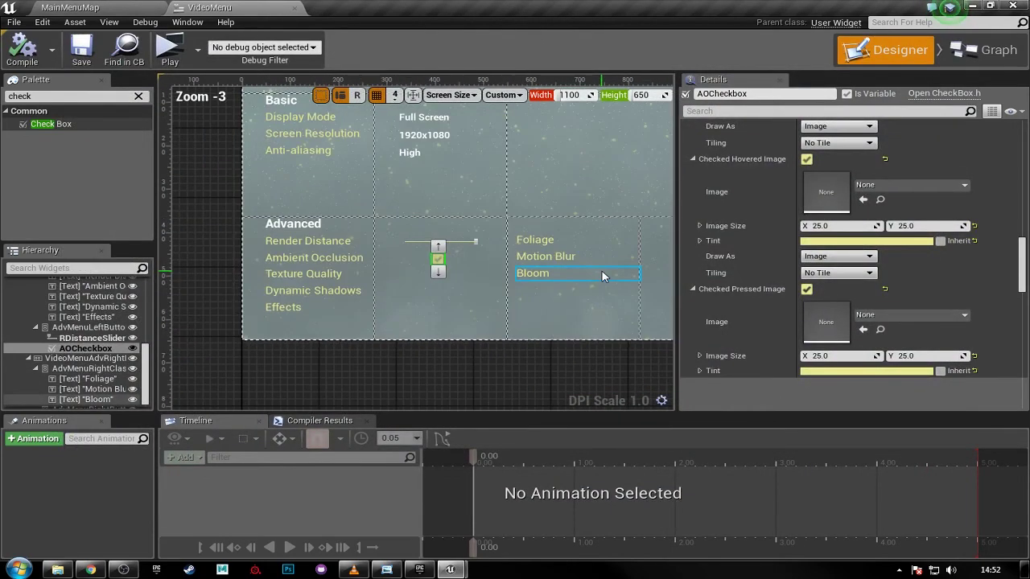
pyautogui.moveTo(603, 276); pyautogui.dragTo(543, 279, button='right')
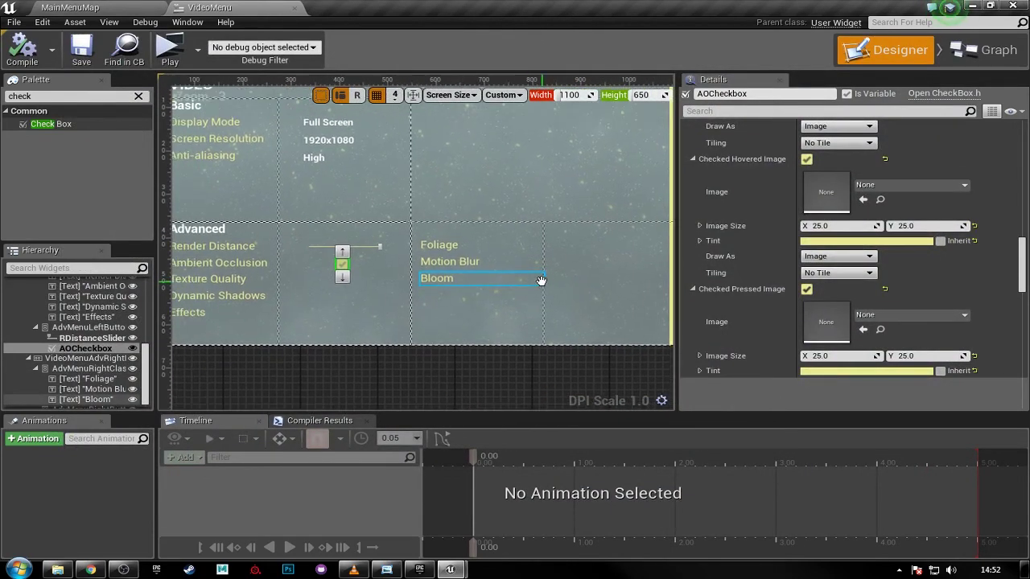
pyautogui.moveTo(458, 311); pyautogui.dragTo(478, 313, button='right')
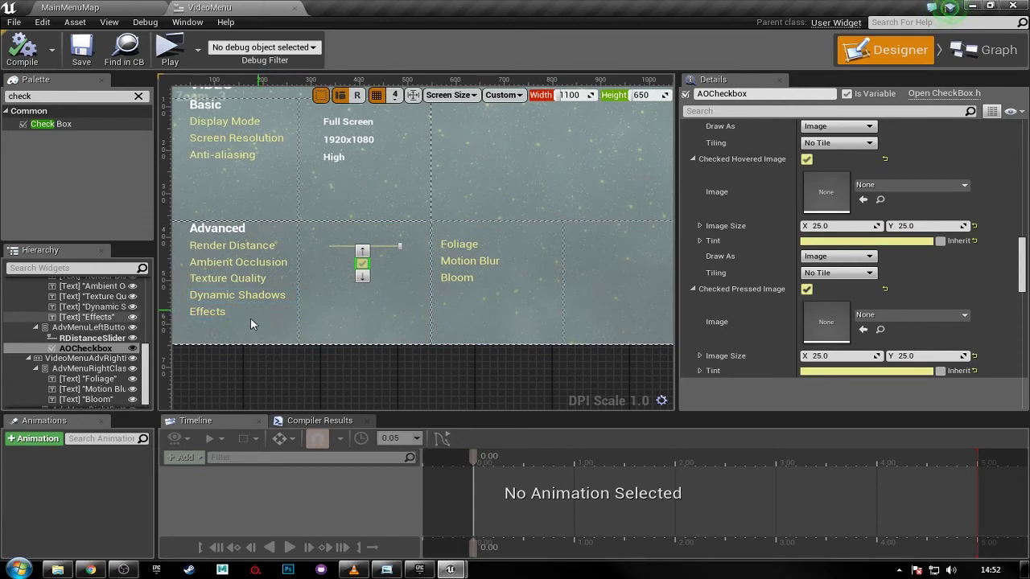
pyautogui.click(339, 348)
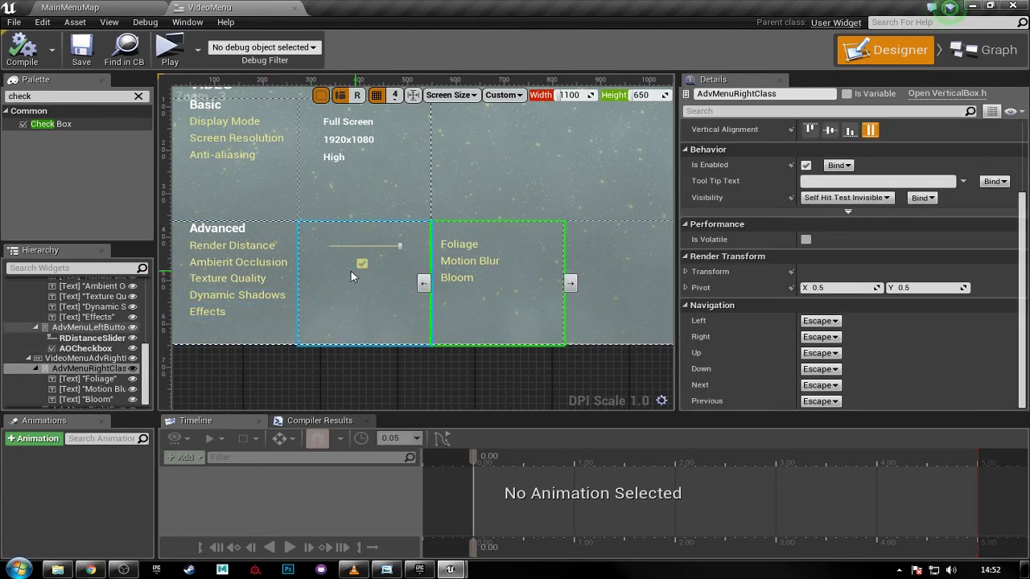
pyautogui.moveTo(88, 370); pyautogui.dragTo(328, 257)
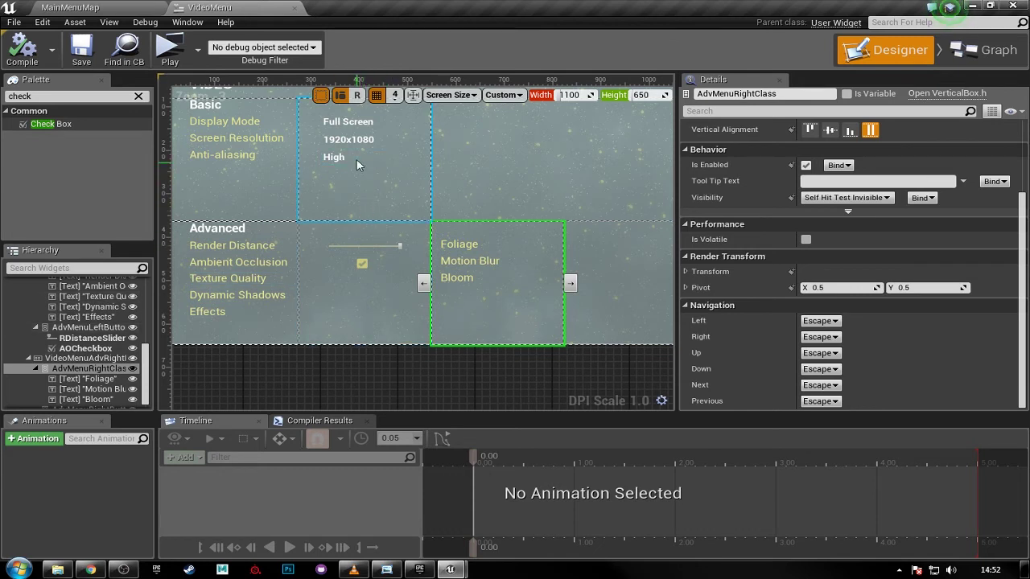
pyautogui.click(336, 157)
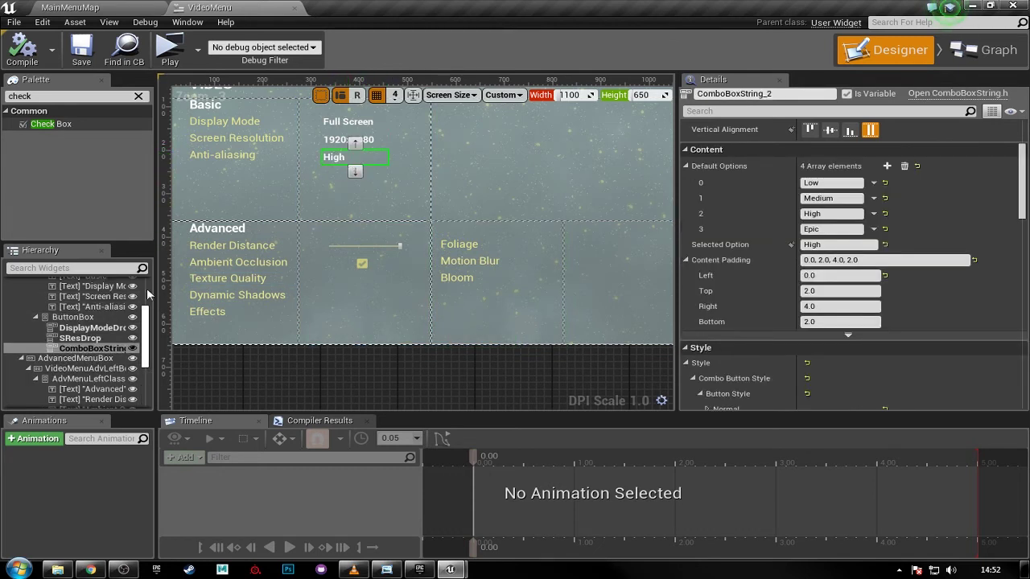
pyautogui.click(310, 264)
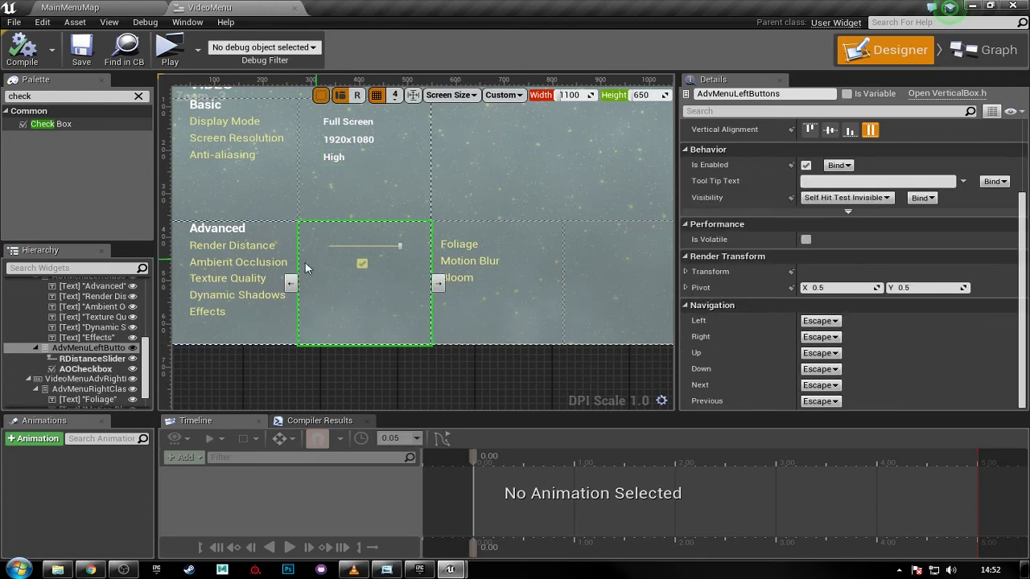
pyautogui.rightClick(109, 348)
pyautogui.click(135, 394)
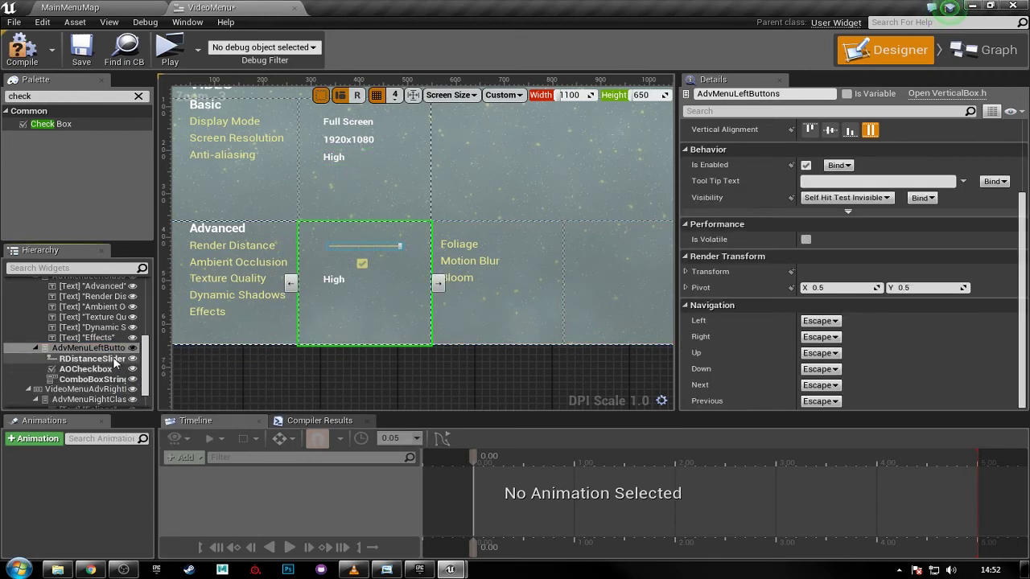
pyautogui.click(103, 380)
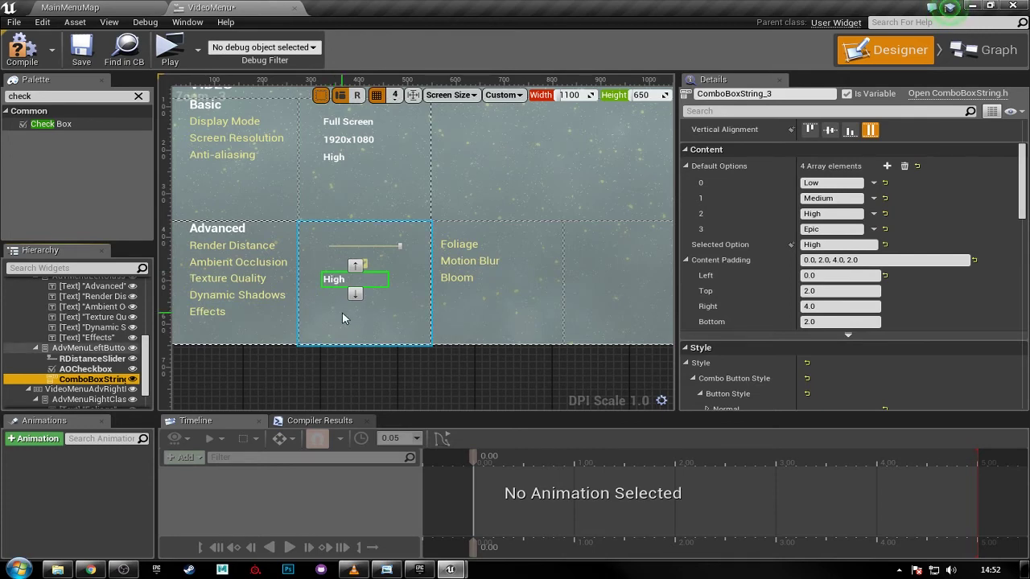
pyautogui.moveTo(341, 318); pyautogui.dragTo(374, 319, button='right')
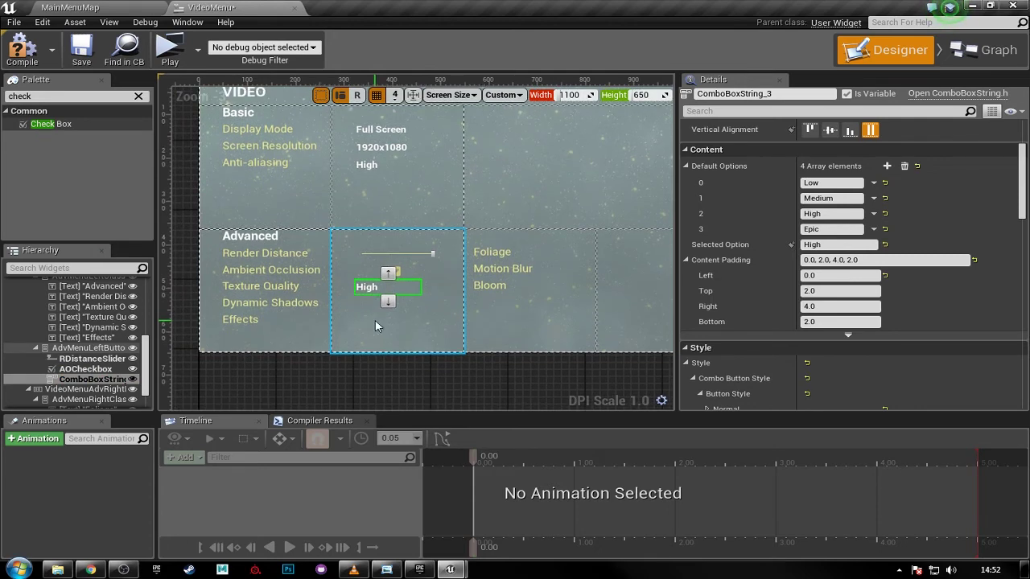
# - Compile and save VideoMenu, and centre the Anti-aliasing combo box horizontally
pyautogui.click(377, 164)
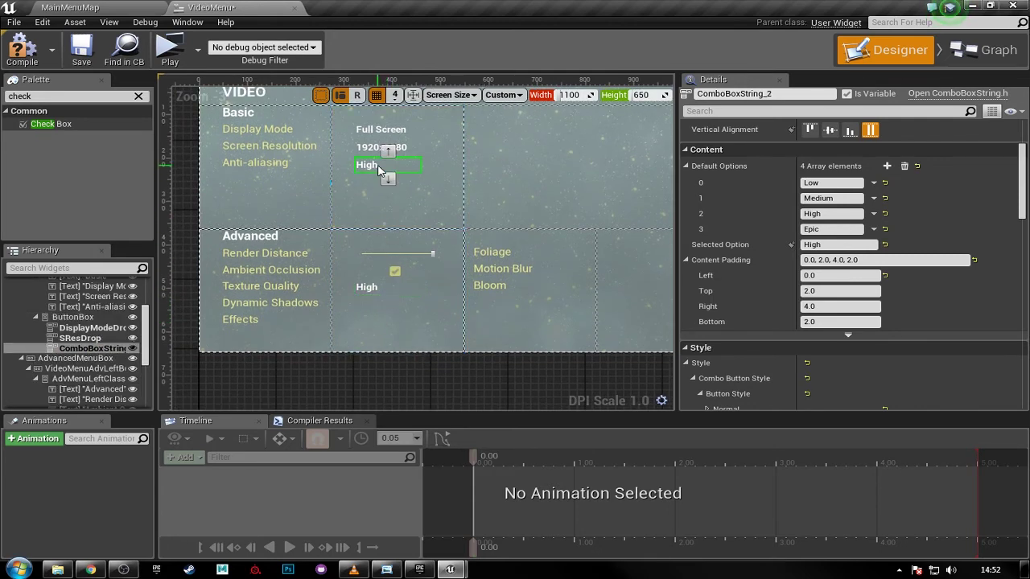
pyautogui.scroll(-1, 905, 290)
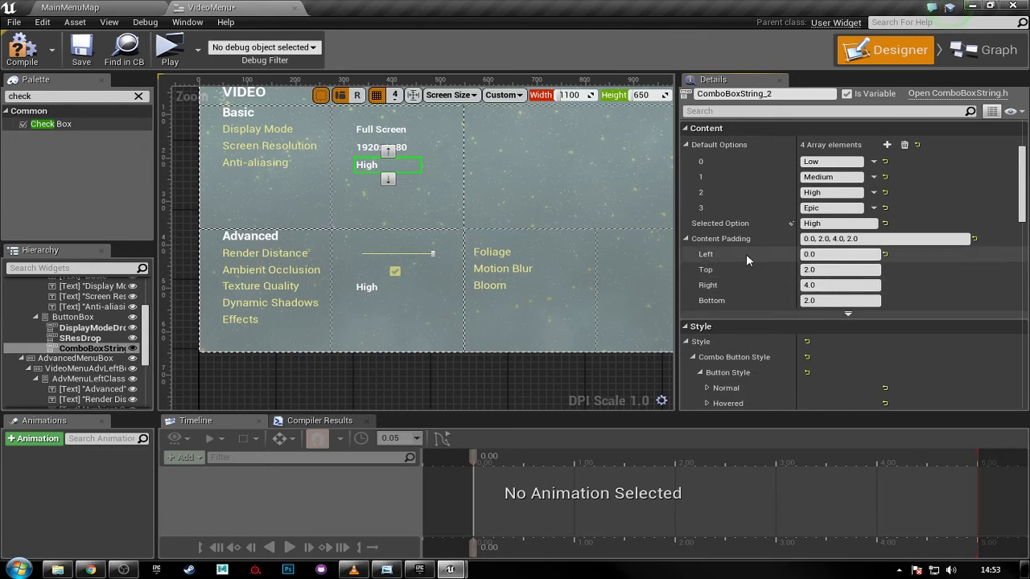
pyautogui.click(687, 239)
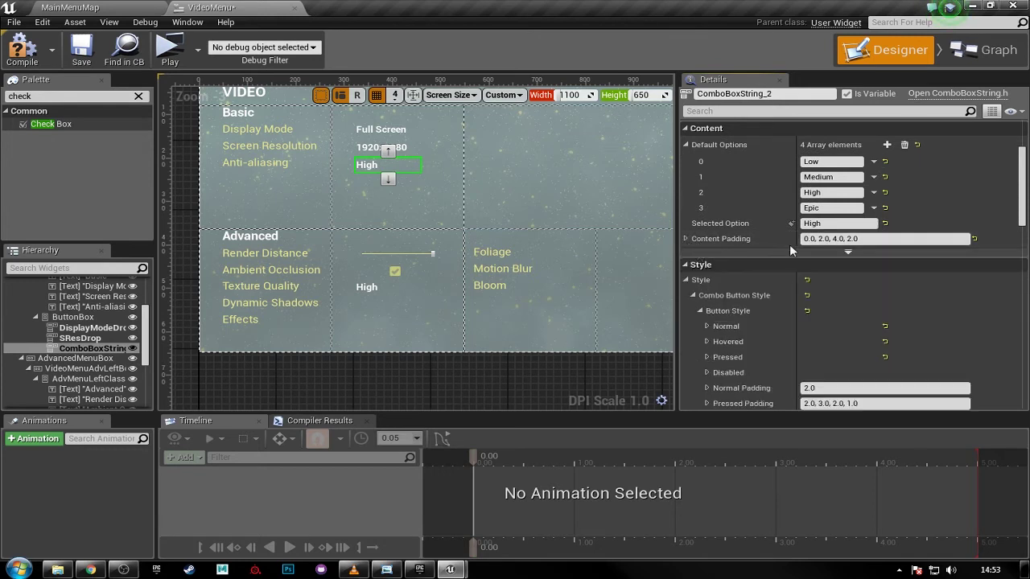
pyautogui.click(686, 238)
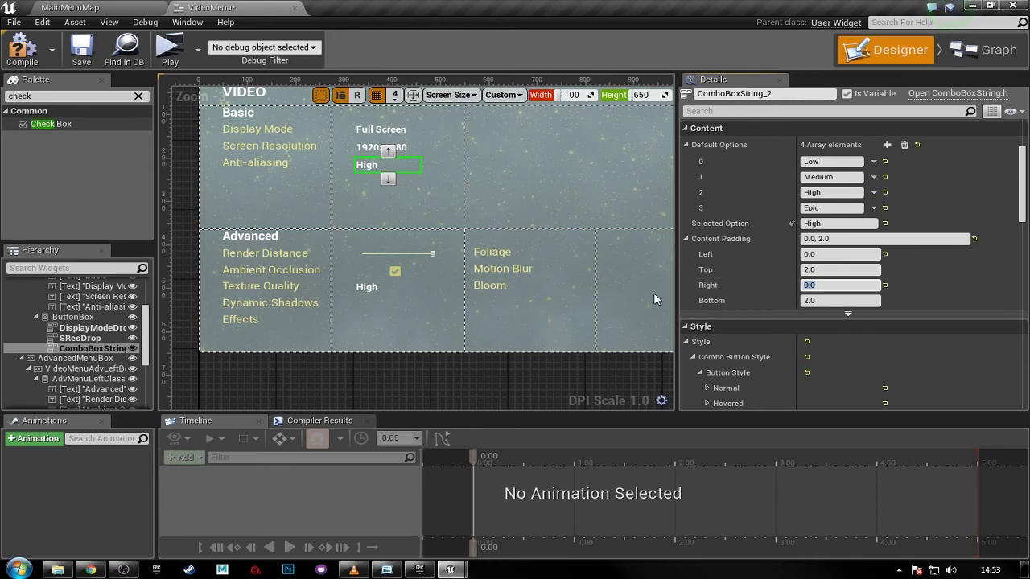
pyautogui.moveTo(605, 312); pyautogui.dragTo(576, 305, button='right')
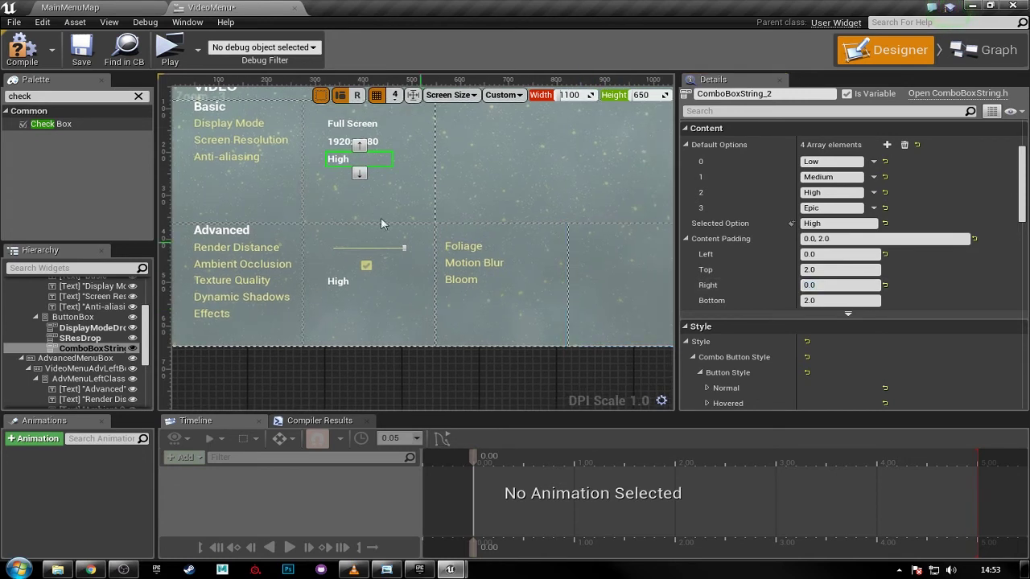
pyautogui.click(80, 50)
pyautogui.scroll(5, 836, 193)
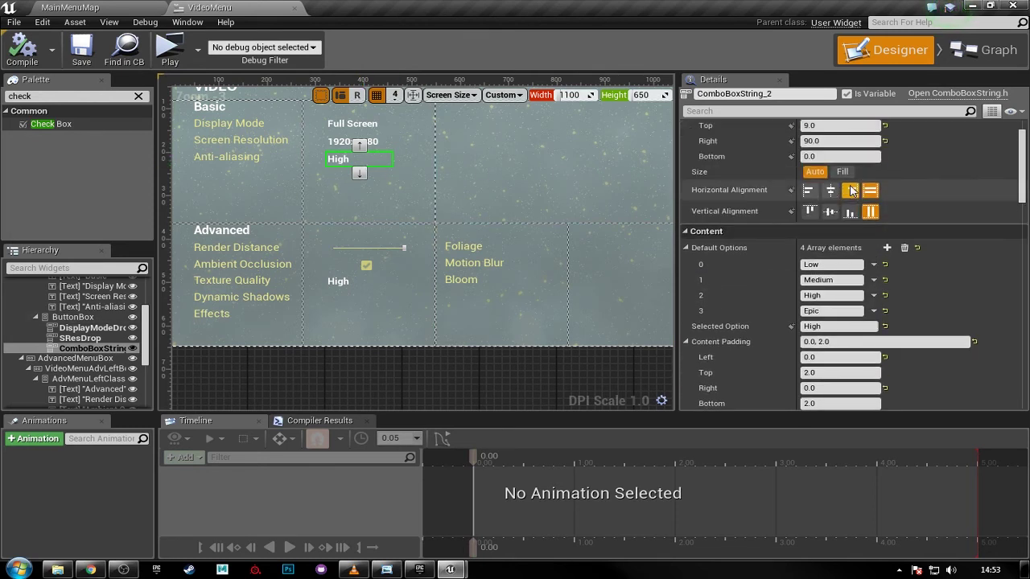
pyautogui.click(830, 191)
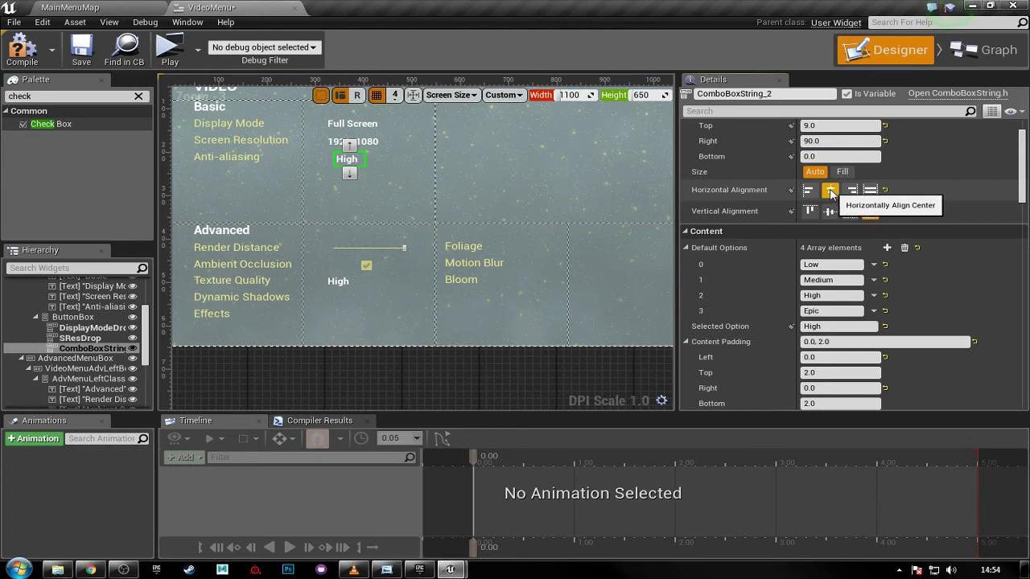
# - Centre the Texture Quality combo box and set its right content padding to 0.0
pyautogui.click(334, 281)
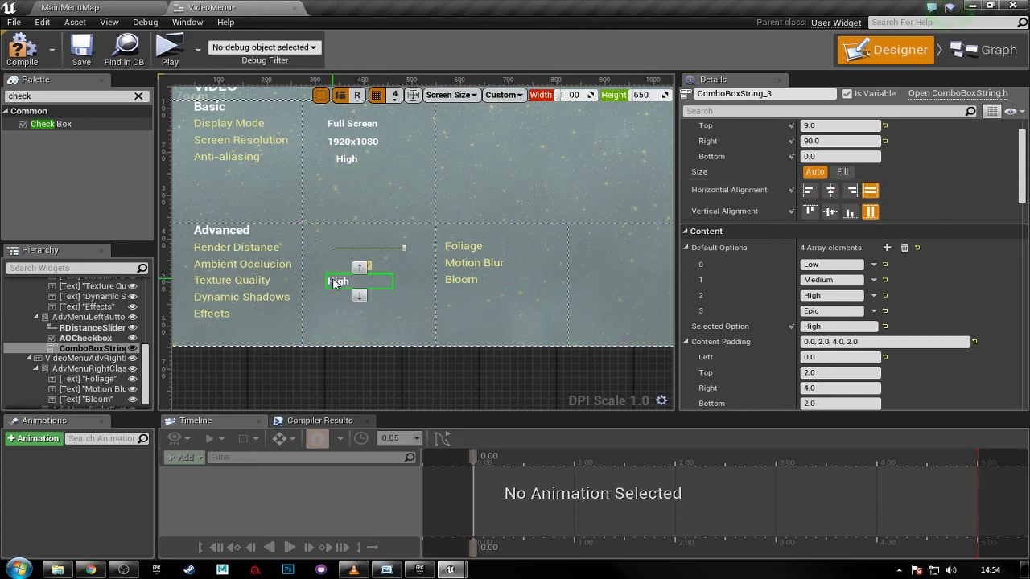
pyautogui.click(831, 191)
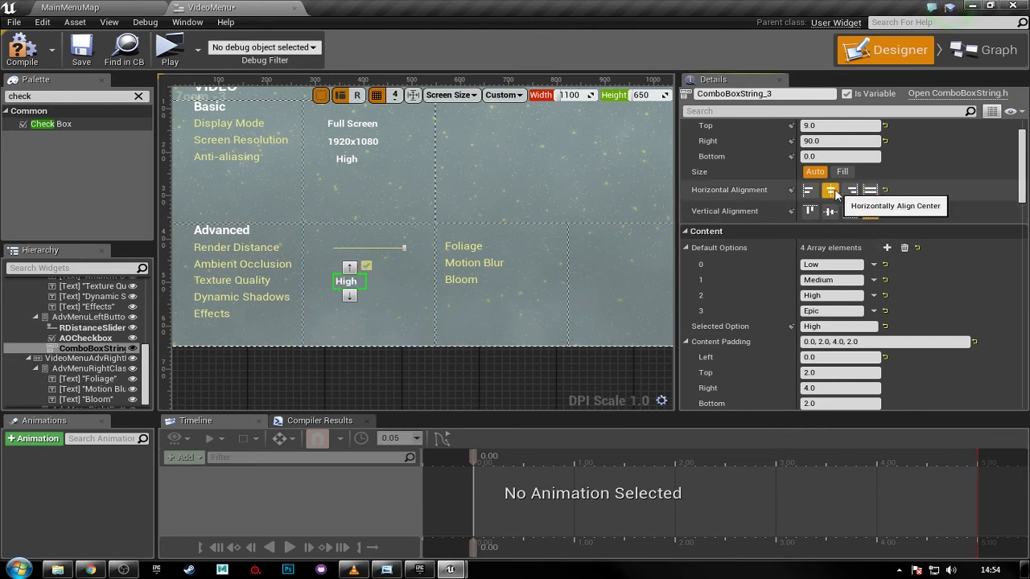
pyautogui.click(828, 388)
pyautogui.write('0')
pyautogui.press('Return')
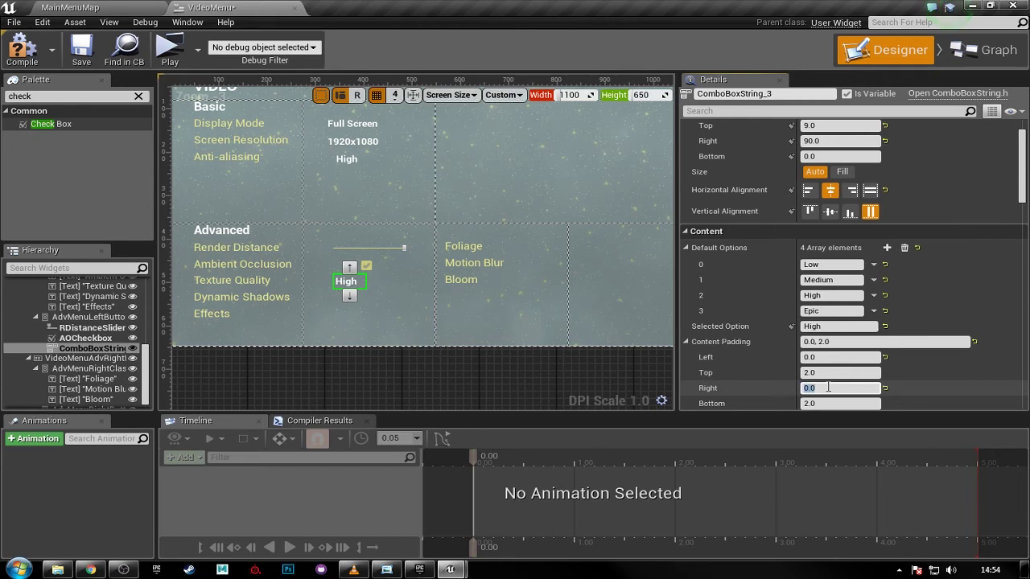
pyautogui.moveTo(559, 287); pyautogui.dragTo(569, 302, button='right')
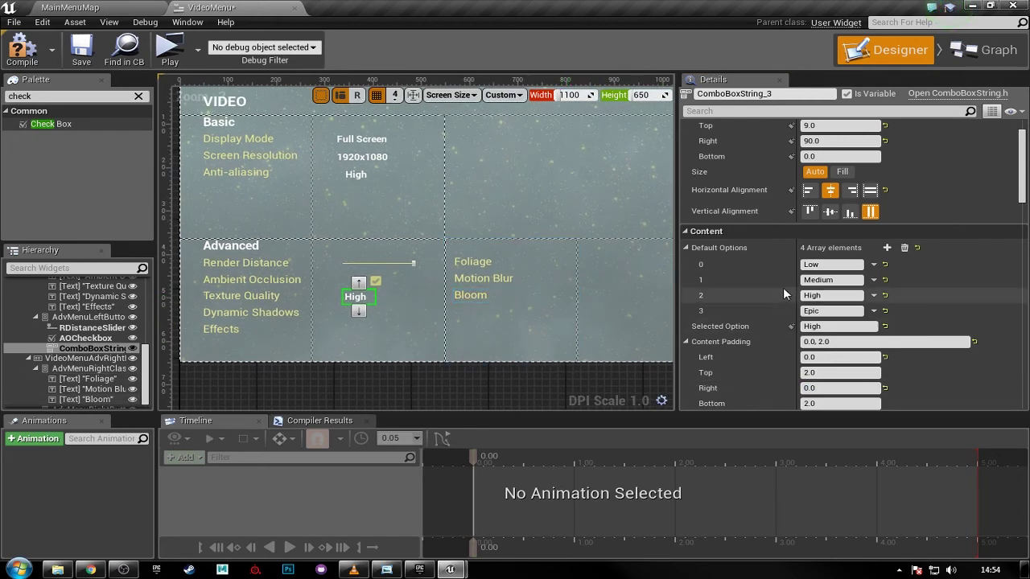
pyautogui.scroll(2, 753, 211)
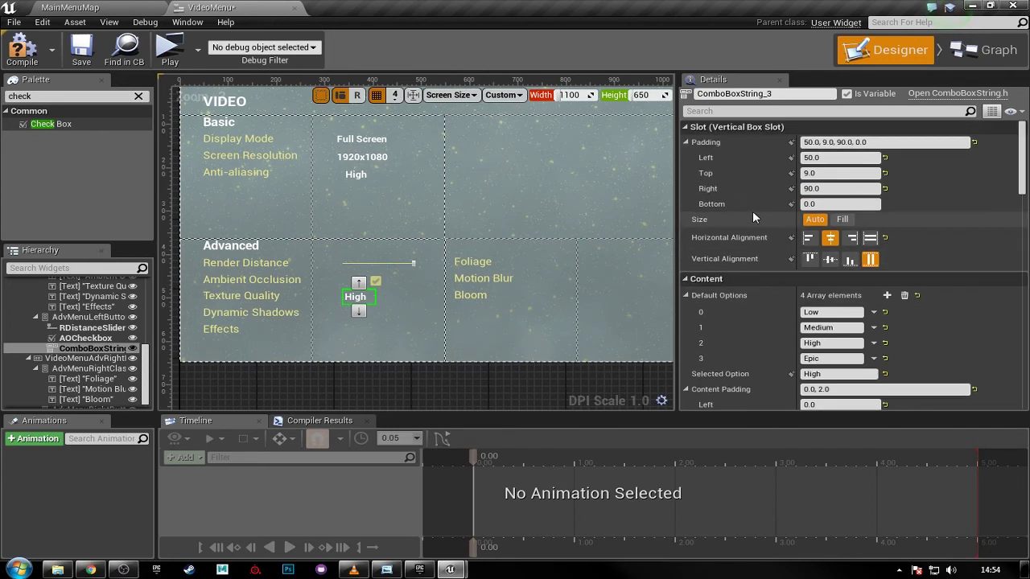
# - Compile and save the VideoMenu widget, then launch the game preview
pyautogui.click(37, 54)
pyautogui.click(83, 54)
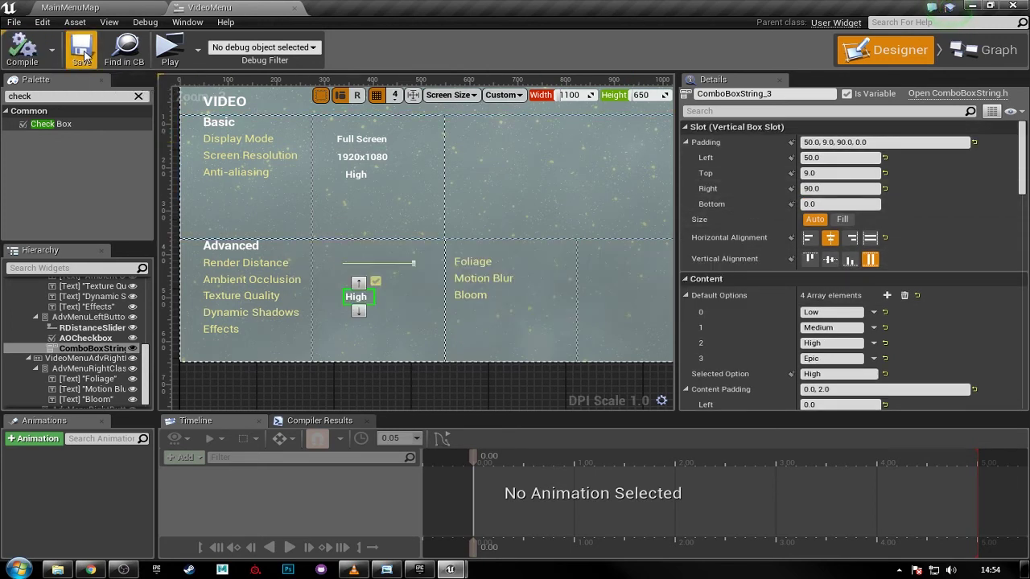
pyautogui.click(171, 53)
# - In the preview's video options, check that Texture Quality lists Low, Medium, High and Epic, leaving High
pyautogui.click(338, 75)
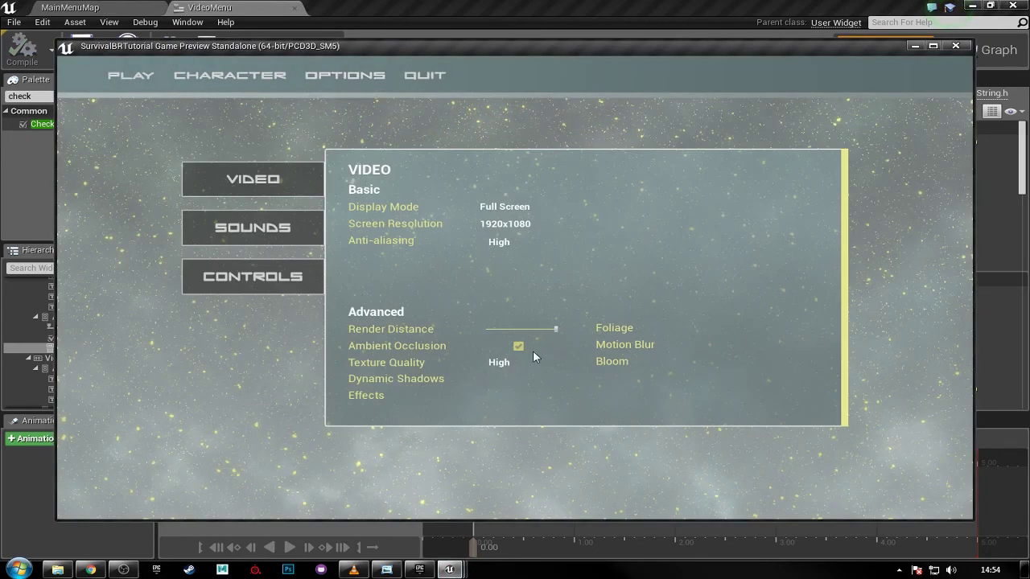
pyautogui.click(507, 363)
pyautogui.click(552, 365)
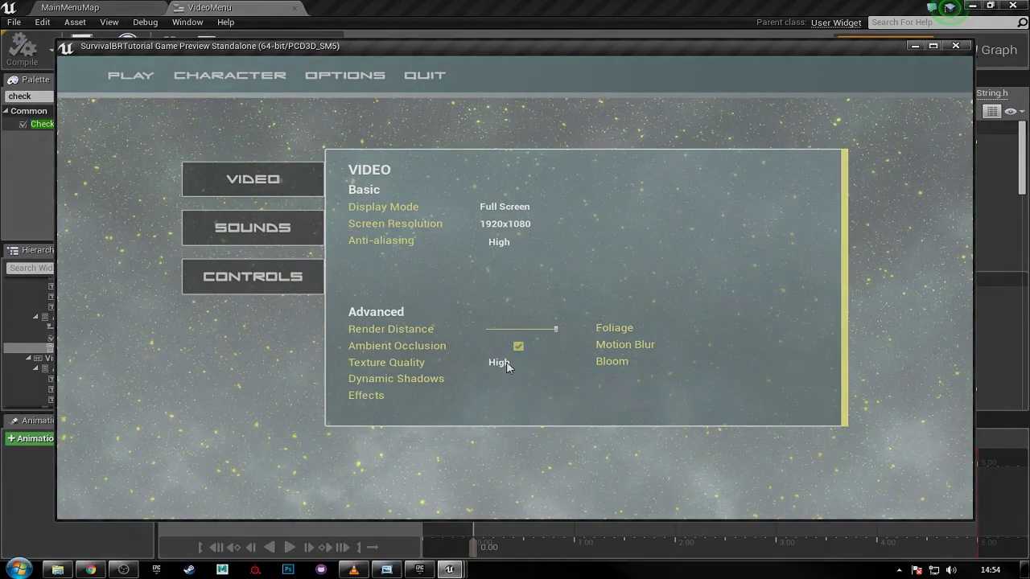
pyautogui.click(506, 363)
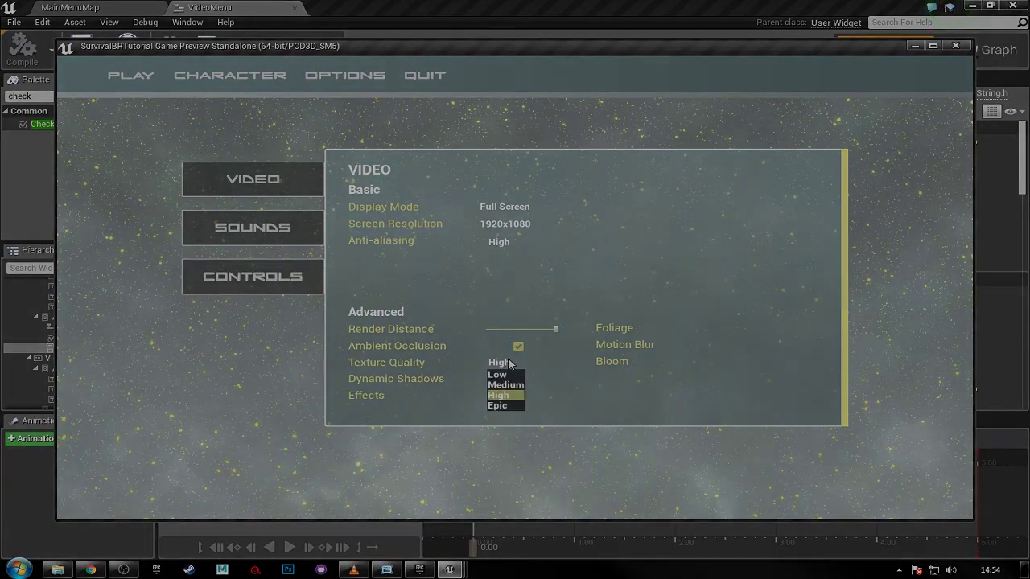
pyautogui.click(534, 363)
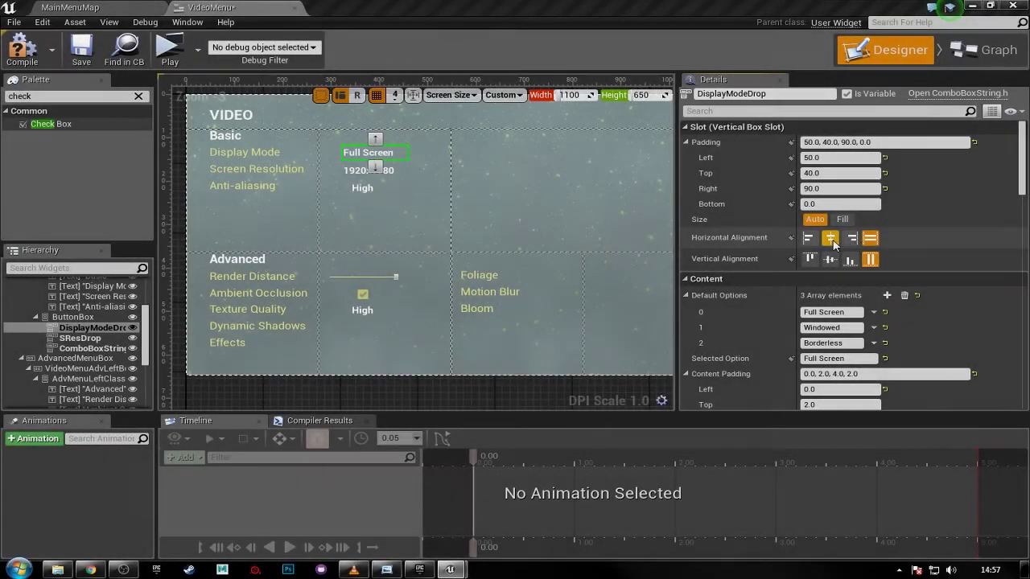
# - Set DisplayModeDrop's Horizontal Alignment to Horizontally Align Center instead of fill
pyautogui.click(831, 238)
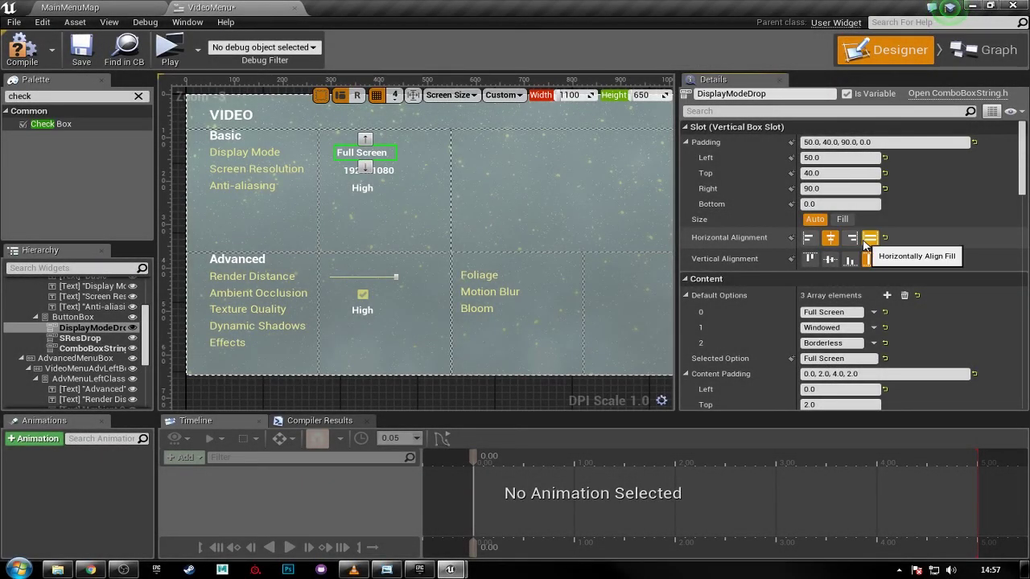
pyautogui.click(868, 240)
pyautogui.click(831, 241)
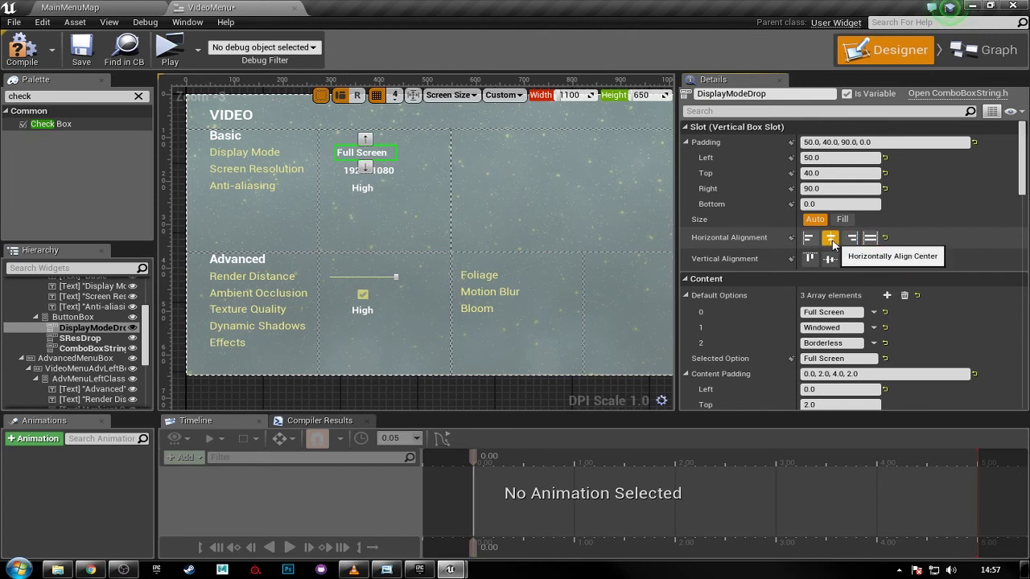
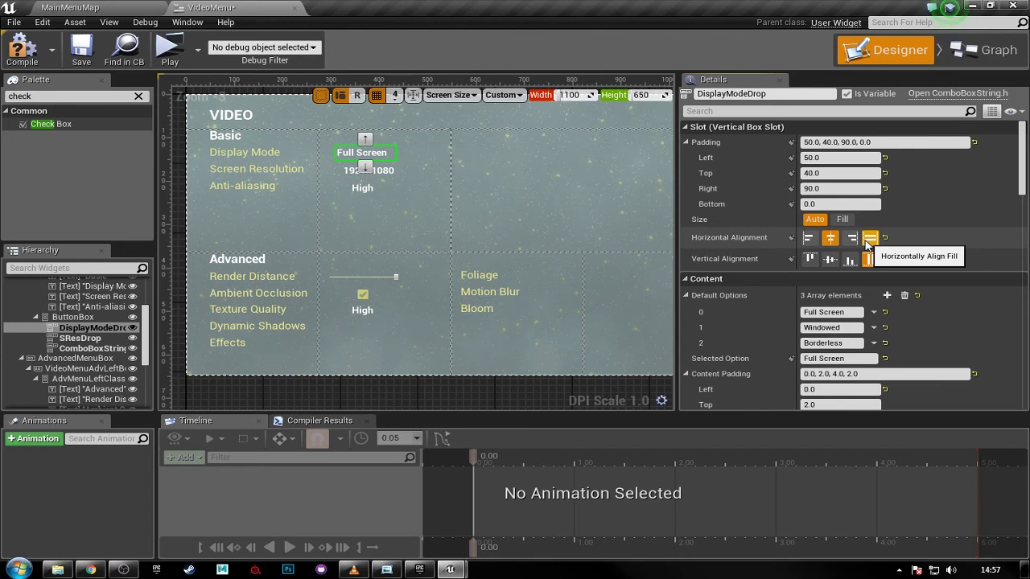
# - Set the DisplayModeDrop dropdown's right padding to 50
pyautogui.click(835, 190)
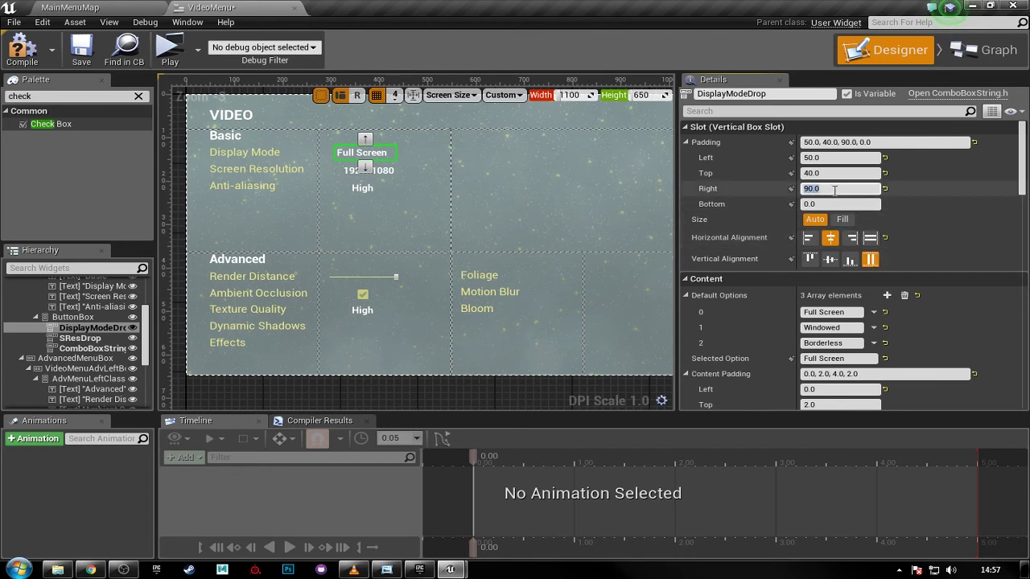
pyautogui.write('50')
pyautogui.press('Return')
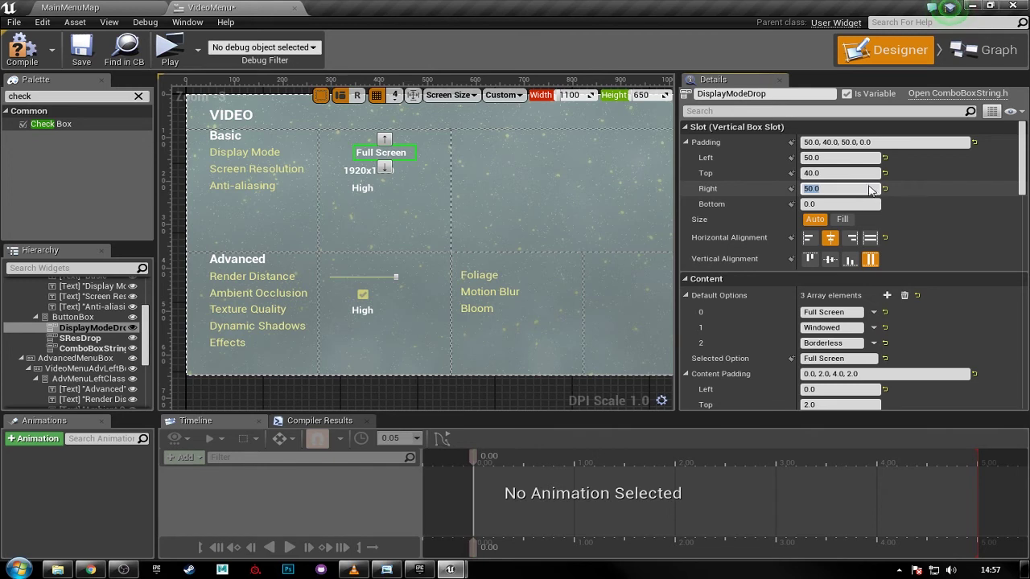
pyautogui.click(830, 240)
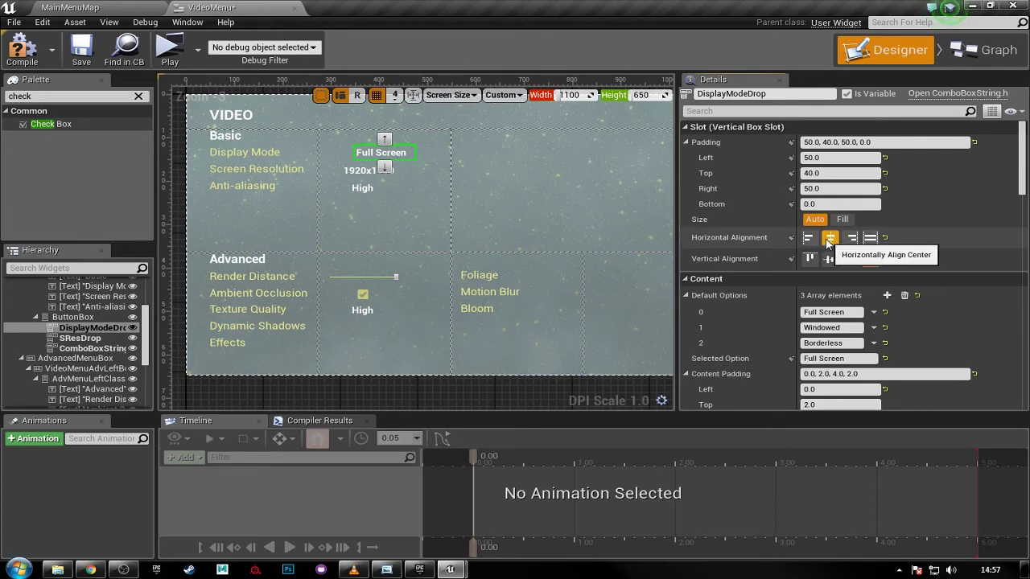
pyautogui.click(827, 190)
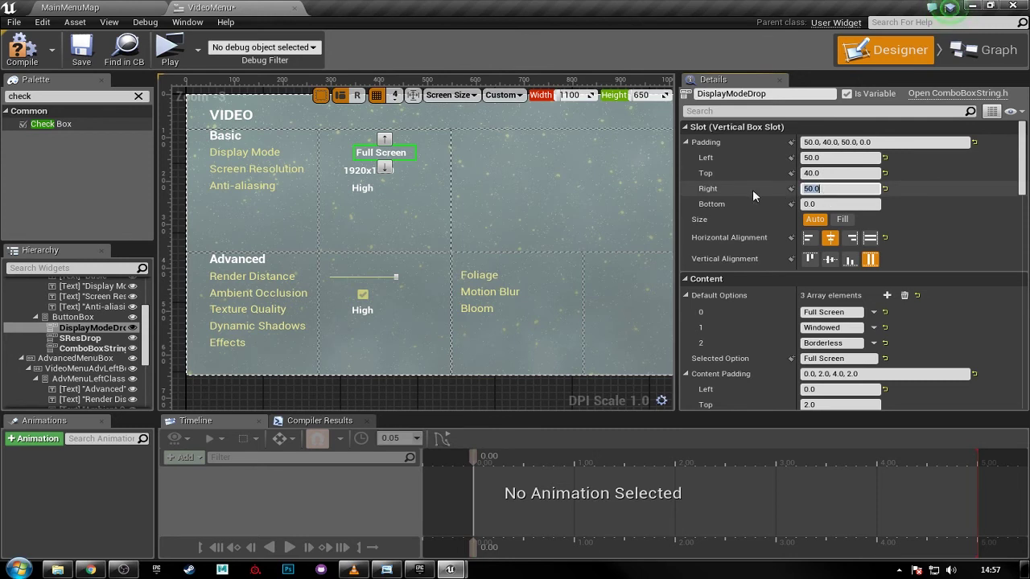
pyautogui.click(835, 190)
pyautogui.doubleClick(835, 191)
pyautogui.click(830, 190)
pyautogui.moveTo(833, 191); pyautogui.dragTo(765, 190)
pyautogui.click(765, 191)
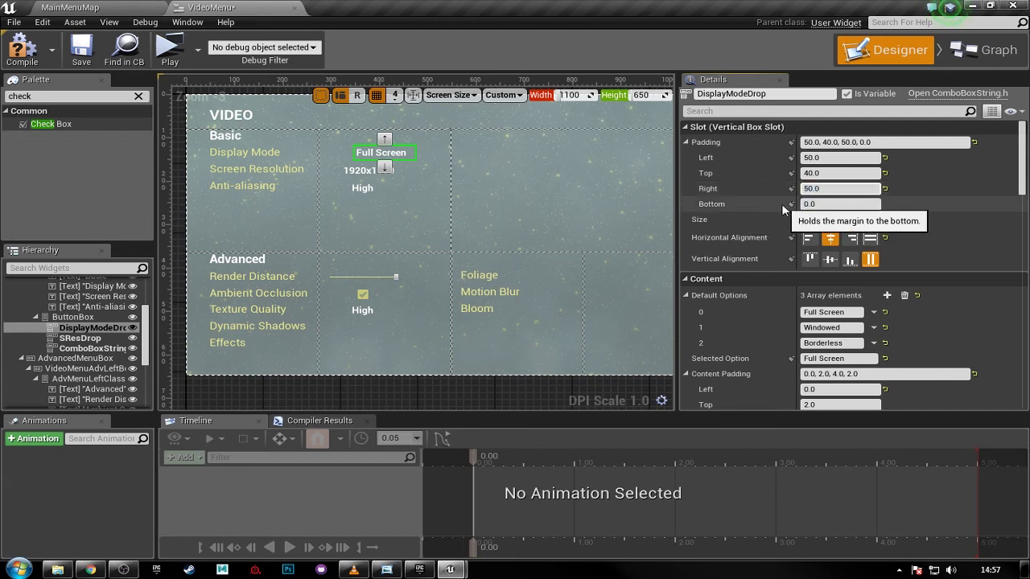
# - Centre SResDrop horizontally and set its right padding to 50
pyautogui.click(356, 173)
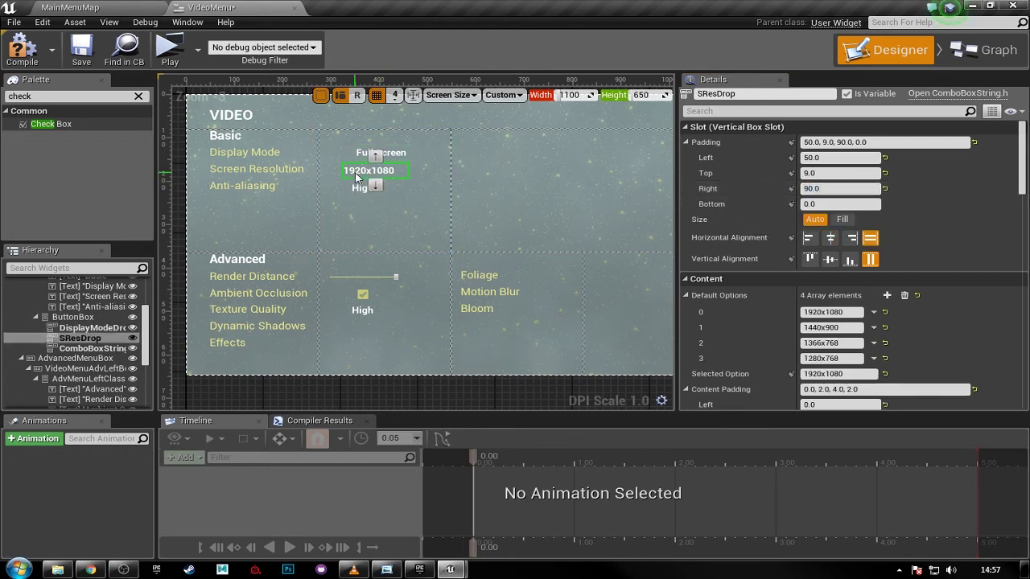
pyautogui.click(830, 237)
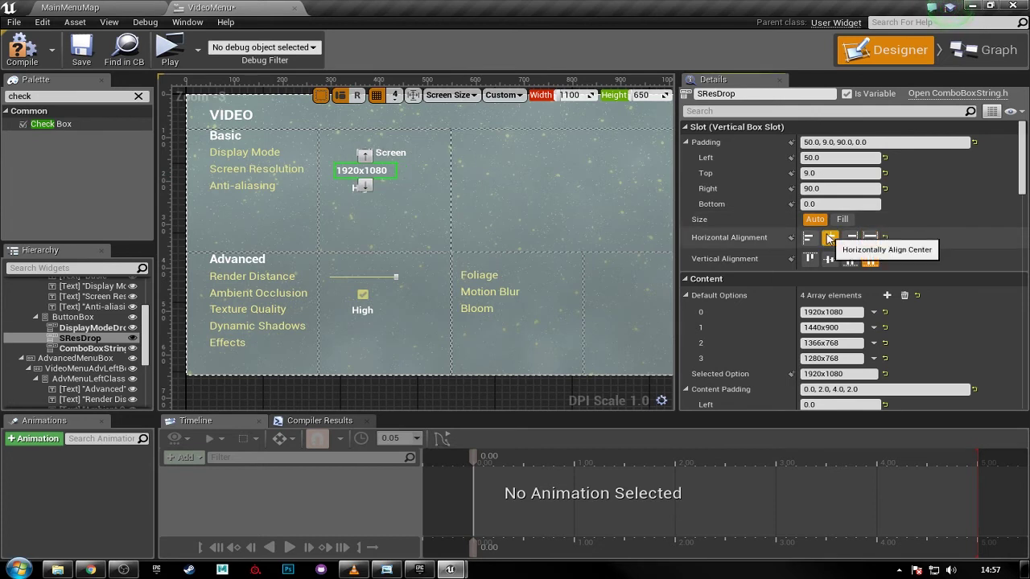
pyautogui.click(824, 188)
pyautogui.write('50')
pyautogui.press('Return')
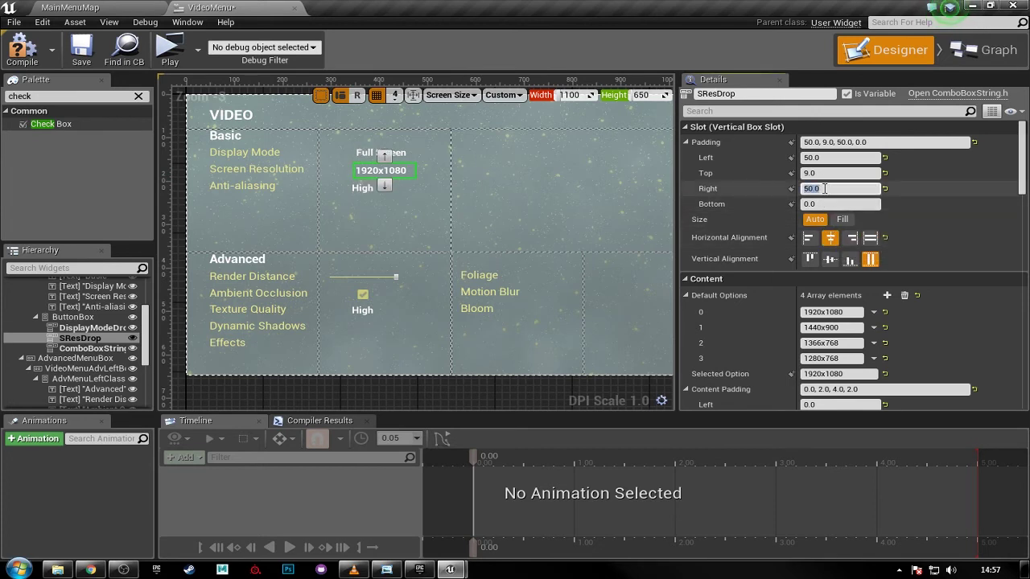
# - Set the anti-aliasing dropdown ComboBoxString_2's right padding to 50
pyautogui.click(362, 187)
pyautogui.click(837, 188)
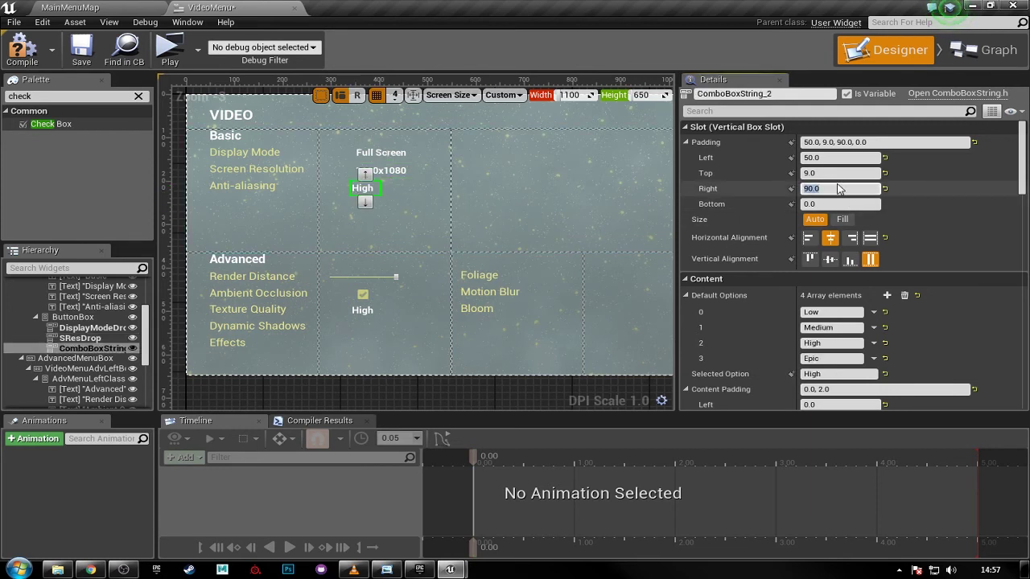
pyautogui.write('50')
pyautogui.press('Return')
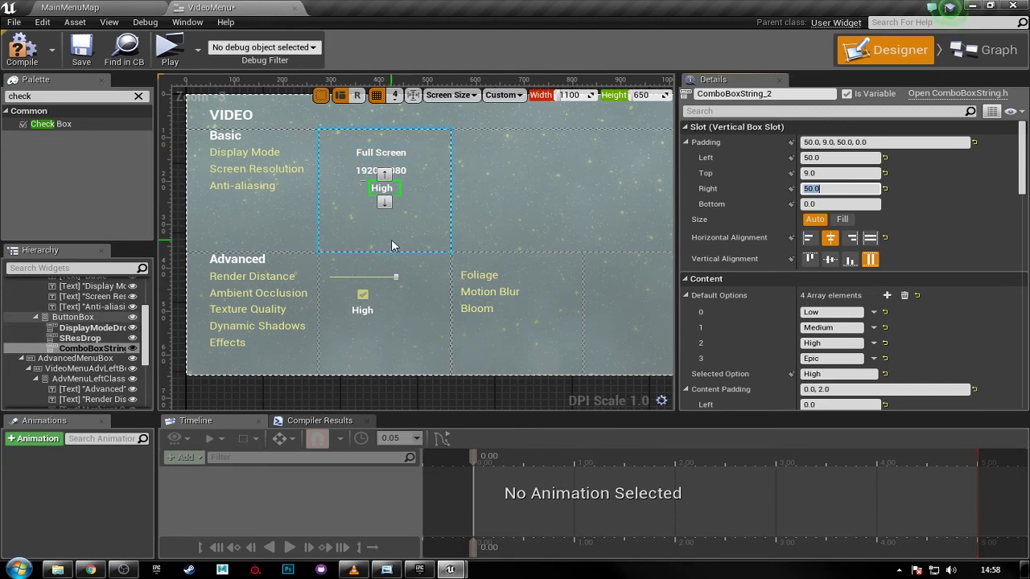
pyautogui.moveTo(412, 231); pyautogui.dragTo(413, 207, button='right')
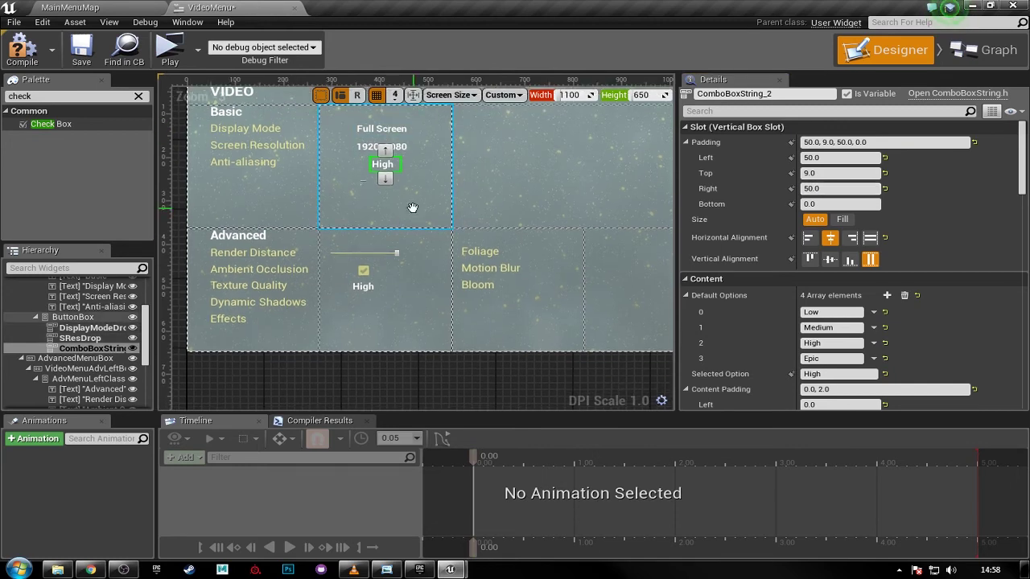
# - Set the Render Distance slider's right padding to 60
pyautogui.click(380, 254)
pyautogui.click(832, 187)
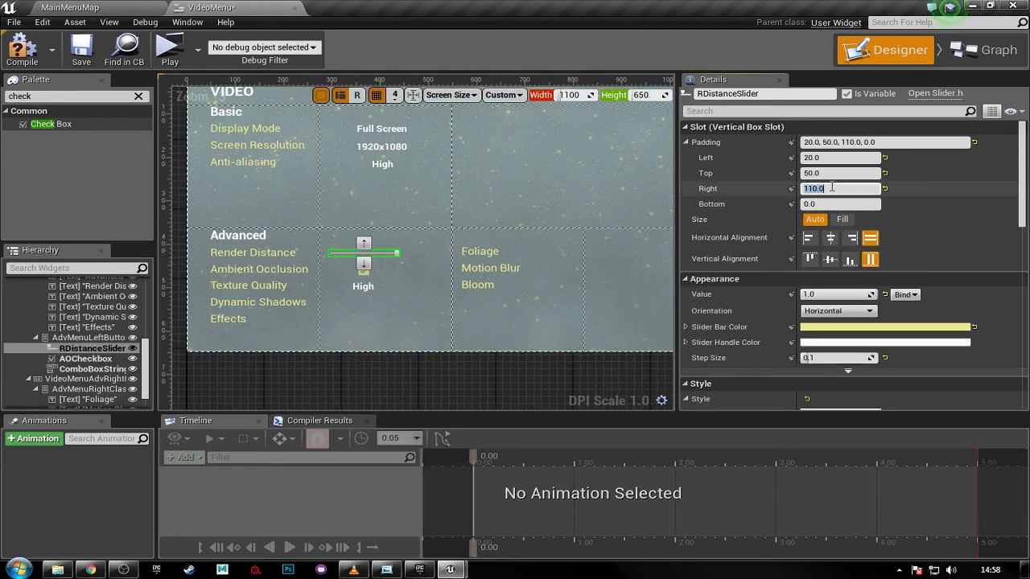
pyautogui.write('50')
pyautogui.press('Return')
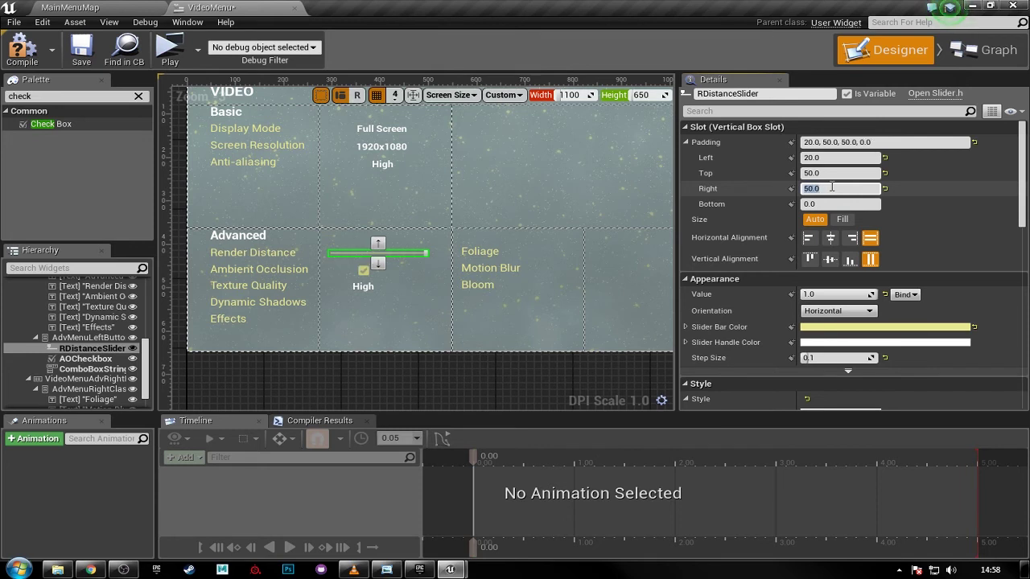
pyautogui.write('60')
pyautogui.press('Return')
# - Set the slider's left padding to 60 and keep it filling its slot both ways
pyautogui.click(835, 159)
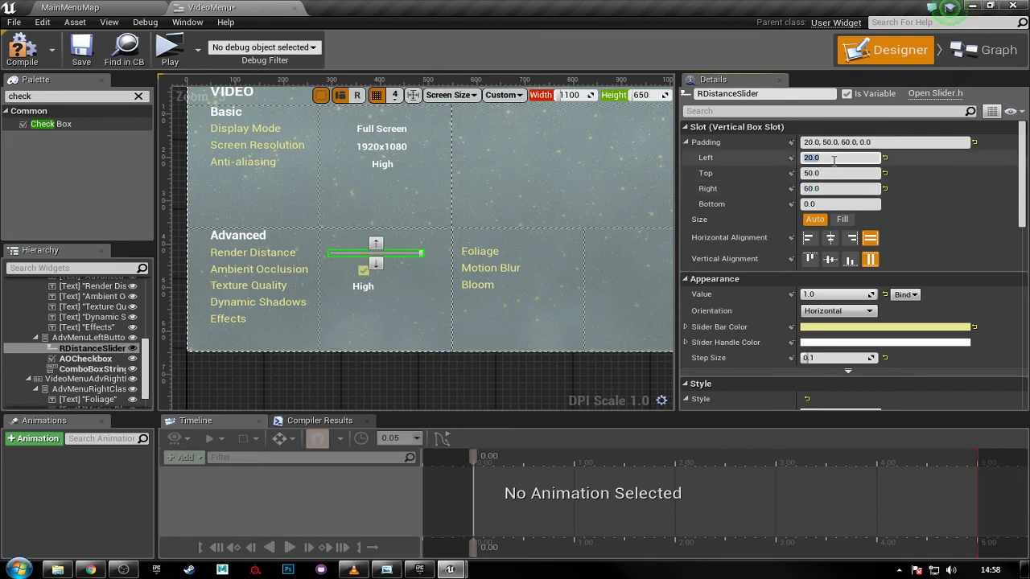
pyautogui.write('50')
pyautogui.press('Return')
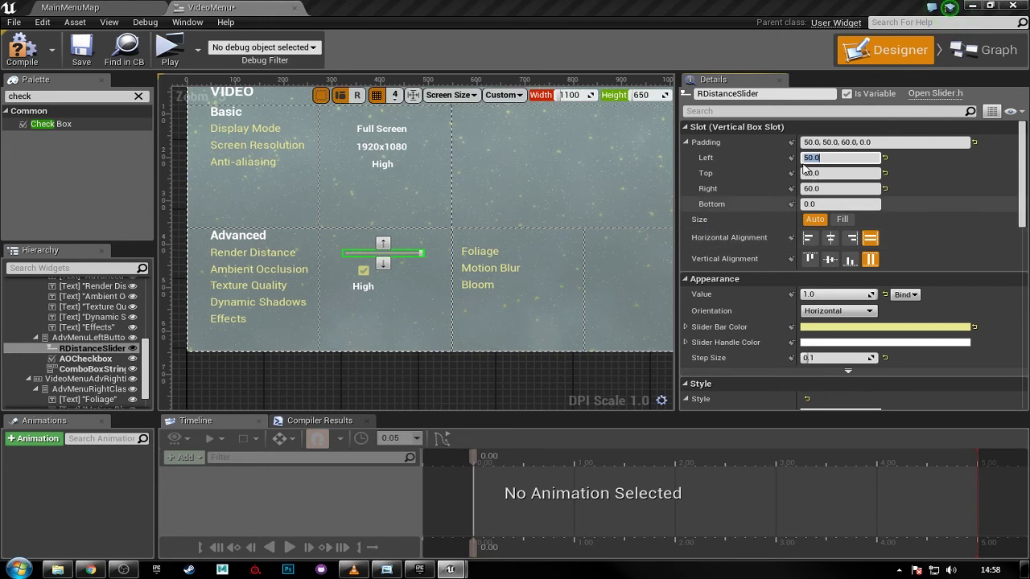
pyautogui.write('60')
pyautogui.press('Return')
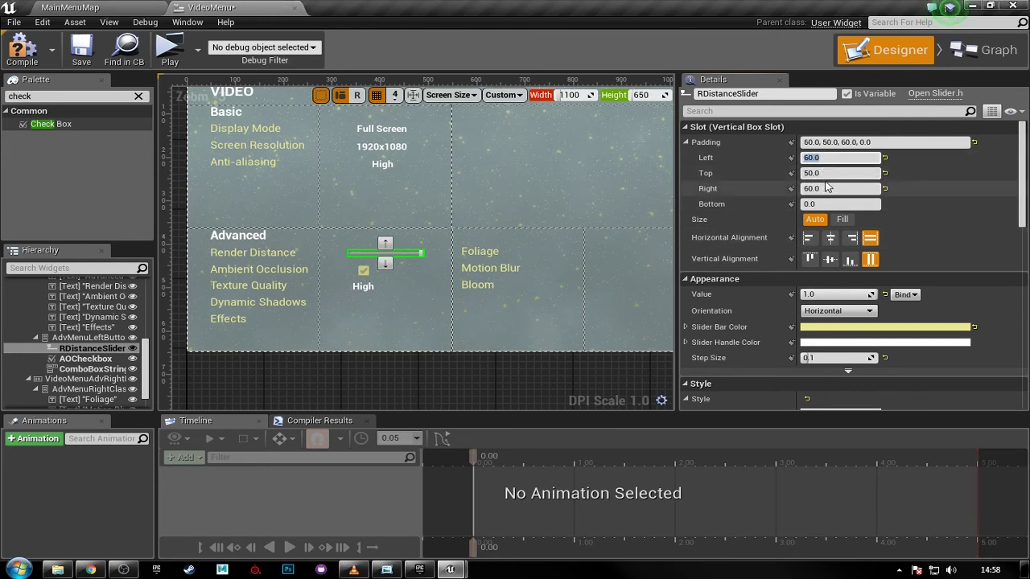
pyautogui.click(832, 239)
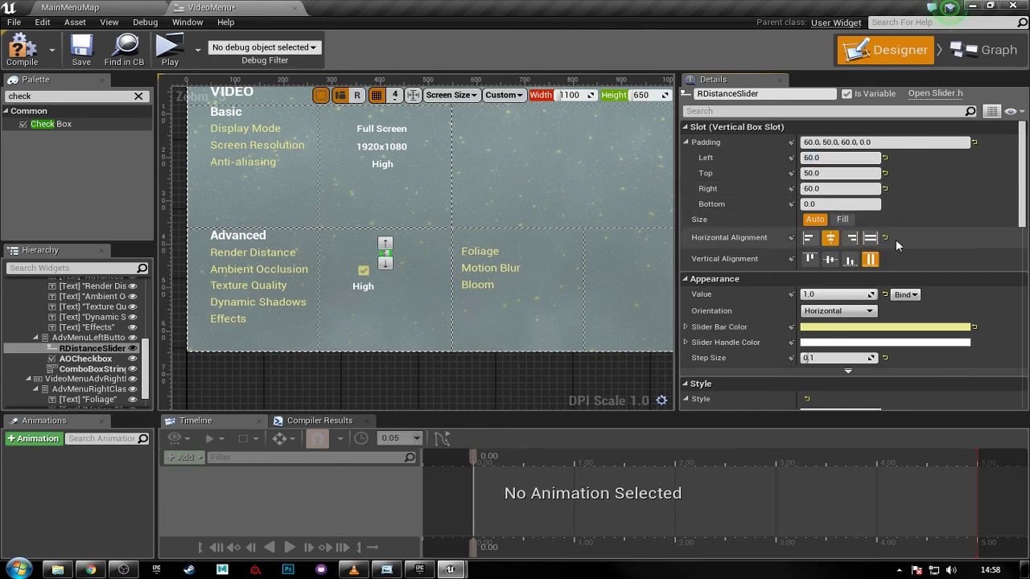
pyautogui.click(869, 237)
pyautogui.click(869, 258)
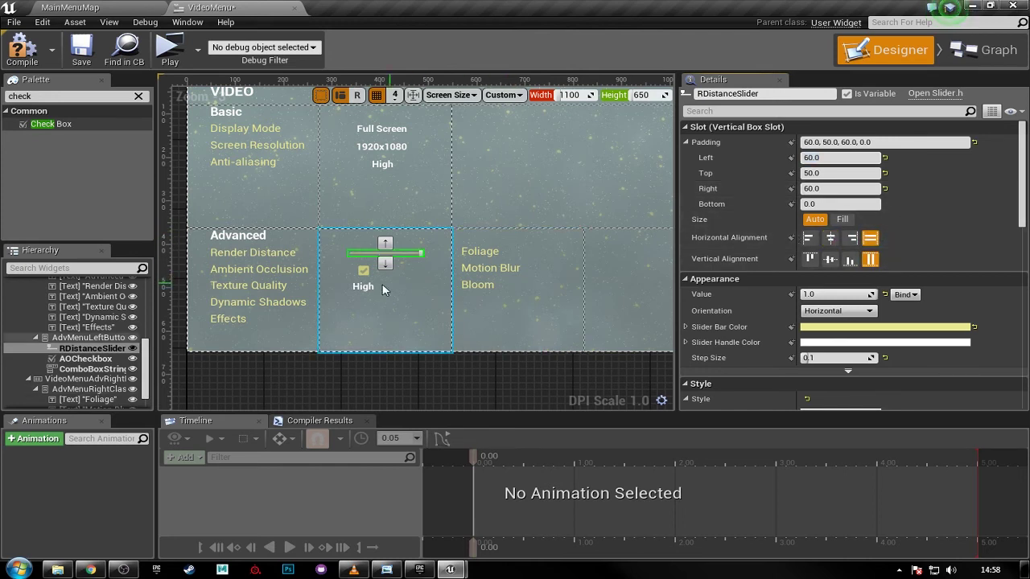
# - Centre the Ambient Occlusion checkbox horizontally with a left padding of 120
pyautogui.click(364, 272)
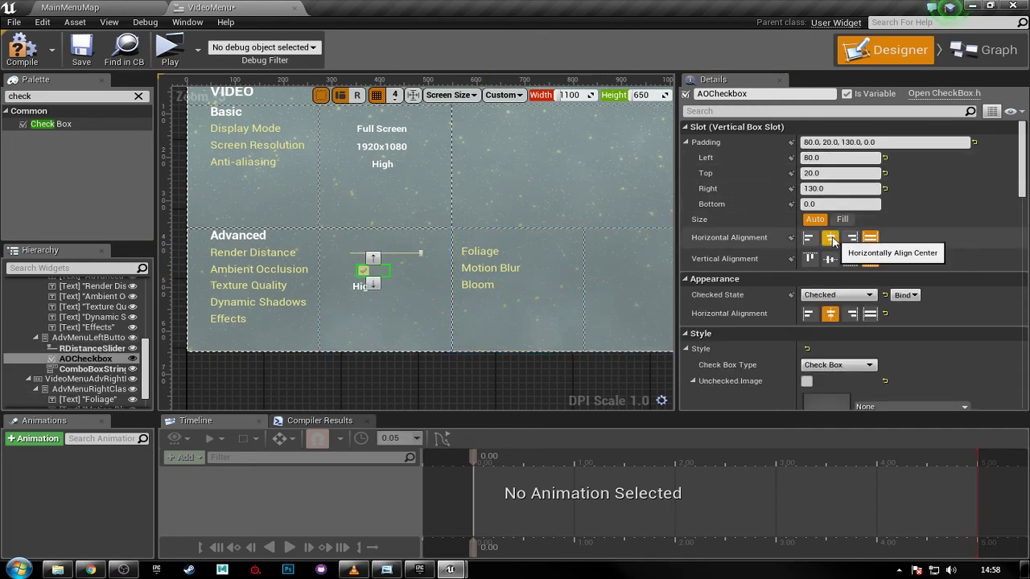
pyautogui.click(831, 239)
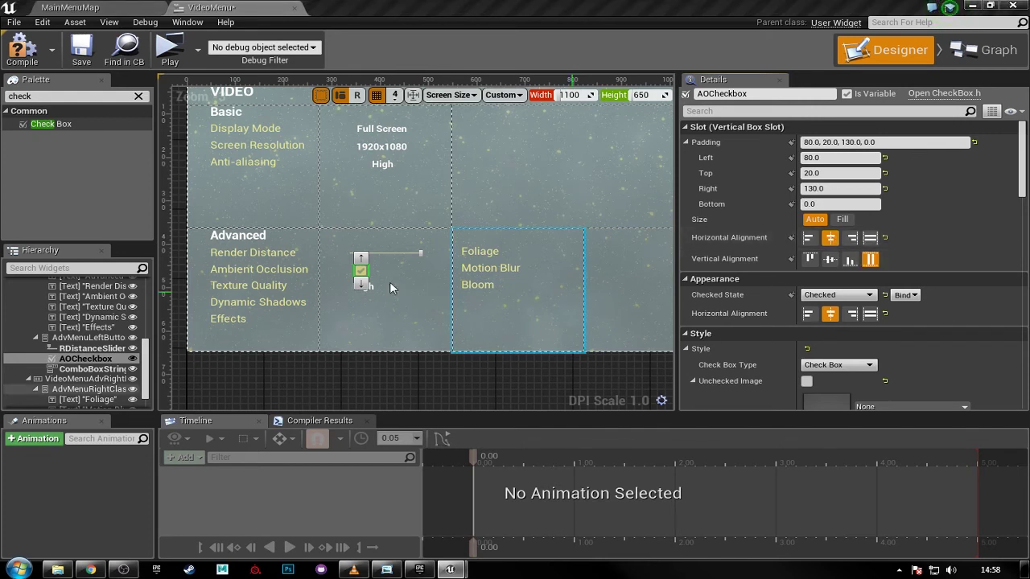
pyautogui.click(831, 157)
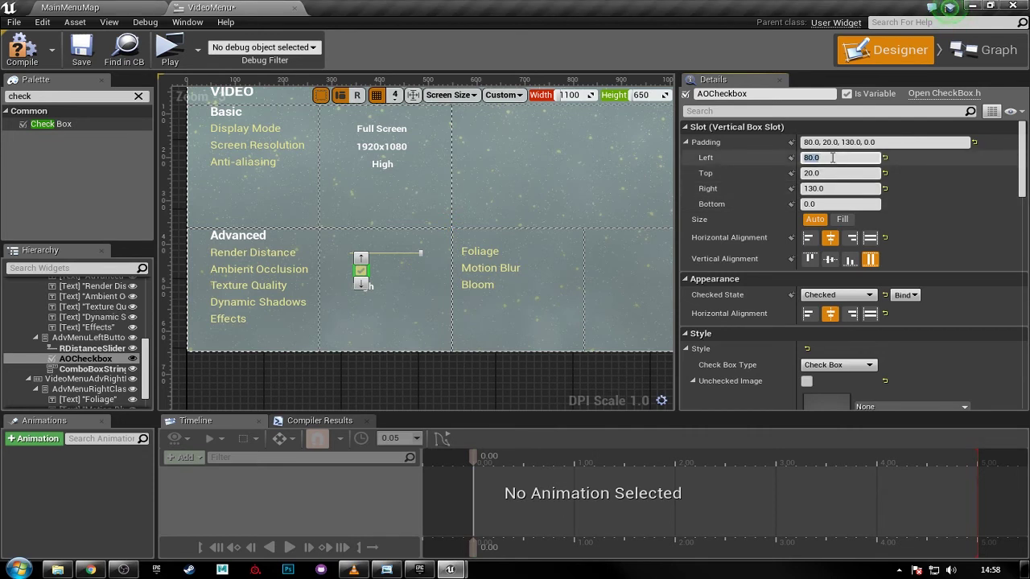
pyautogui.write('120')
pyautogui.press('Tab')
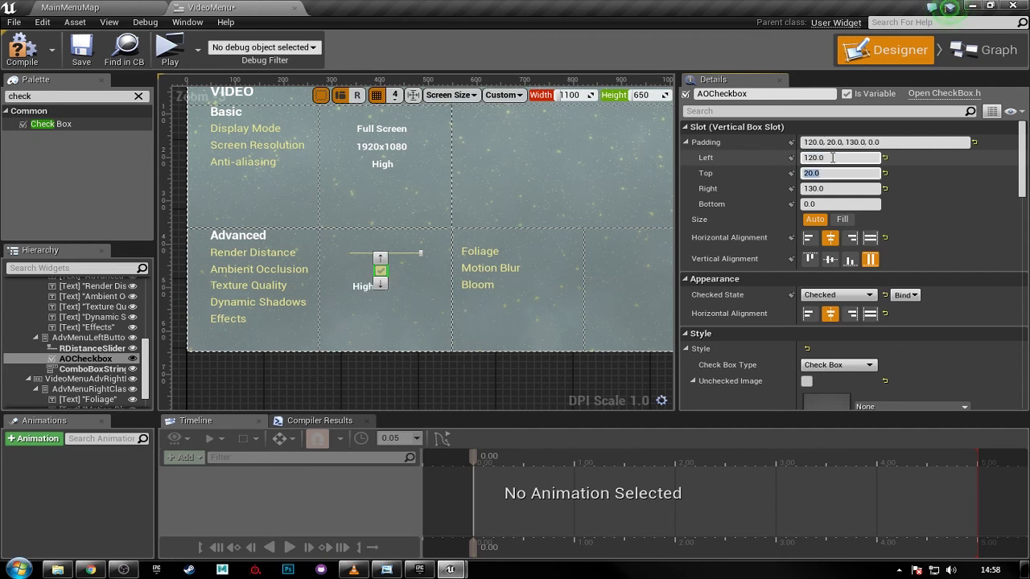
pyautogui.press('Tab')
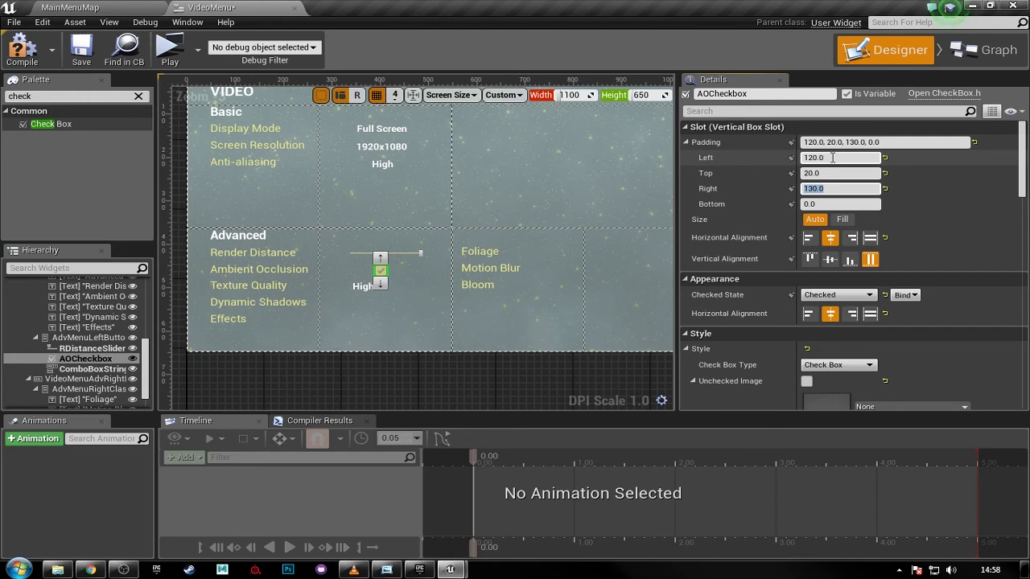
# - Set ComboBoxString_3's right padding to 50, then compile and save VideoMenu
pyautogui.click(359, 285)
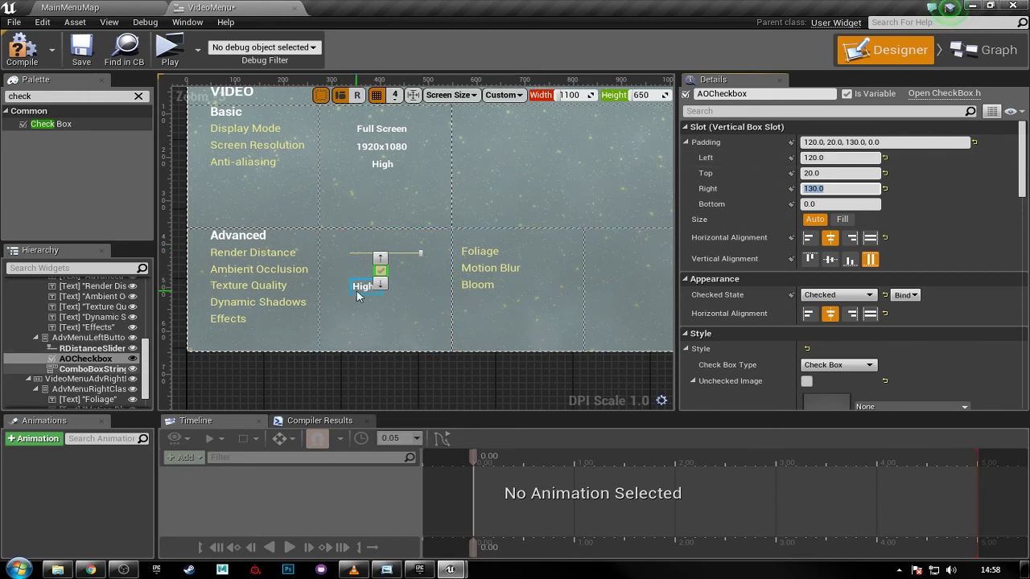
pyautogui.click(827, 188)
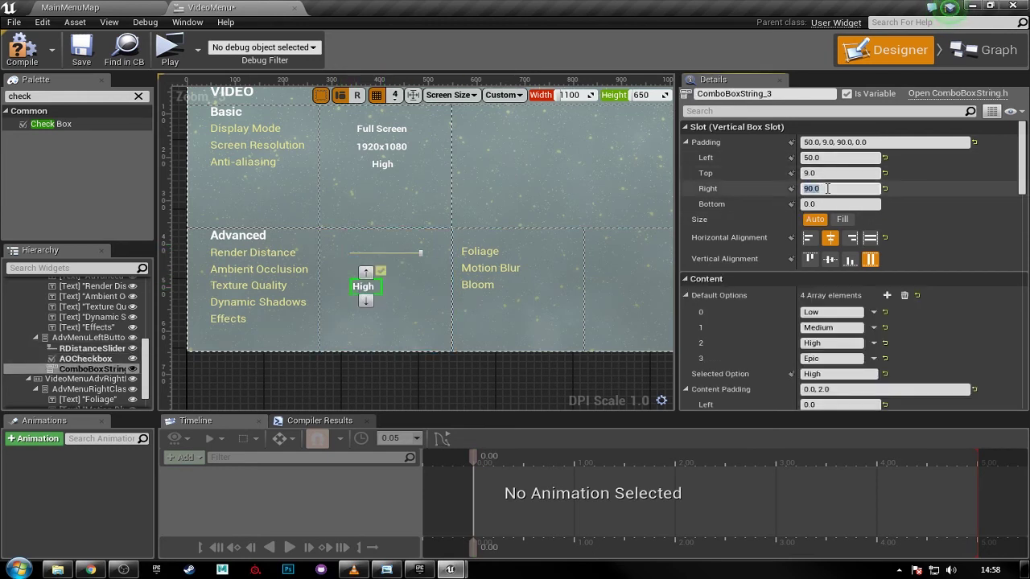
pyautogui.write('50')
pyautogui.press('Return')
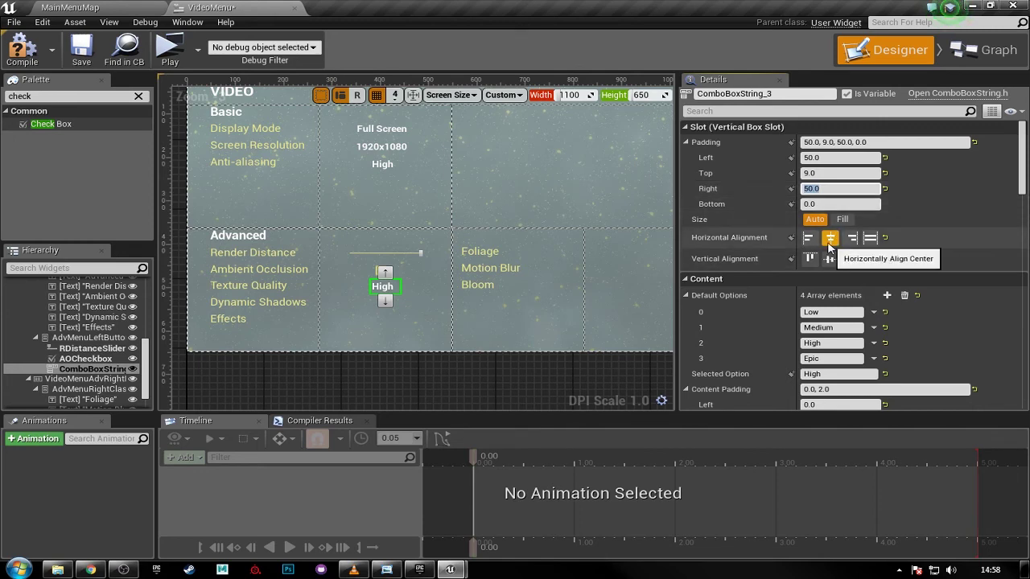
pyautogui.click(22, 48)
pyautogui.click(81, 49)
# - Run a standalone preview, view the OPTIONS menu, then quit back to the designer
pyautogui.click(170, 49)
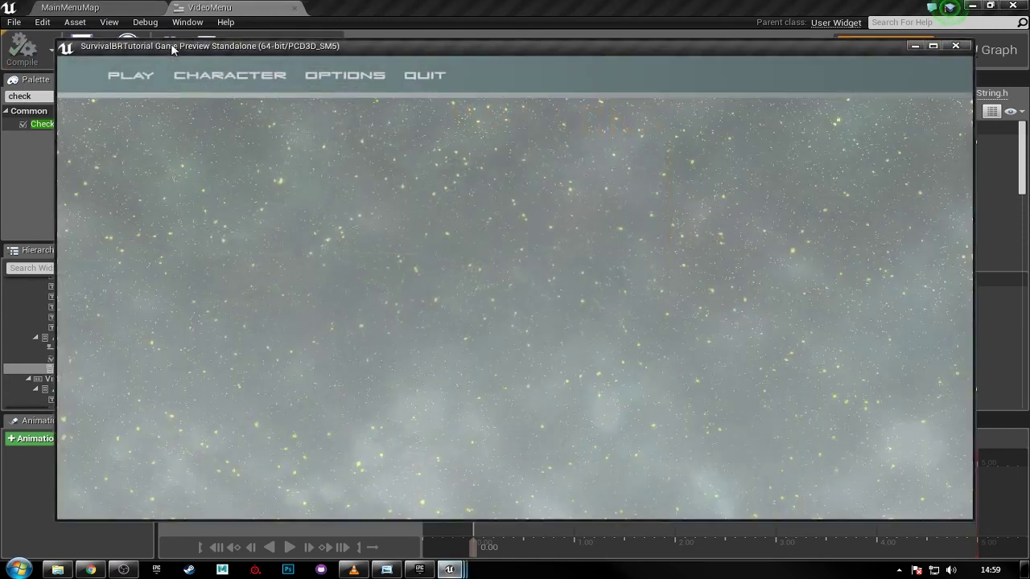
pyautogui.click(348, 83)
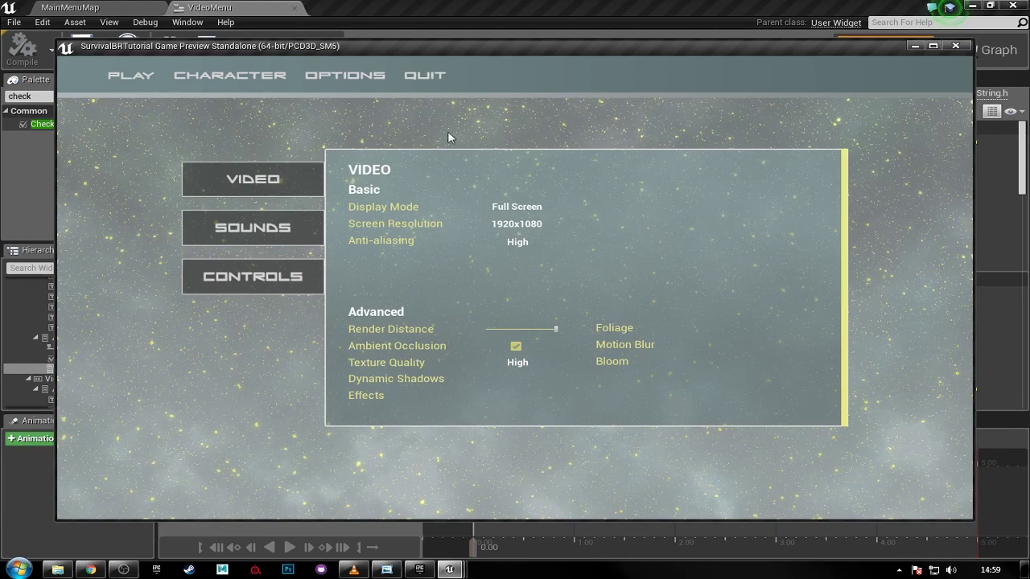
pyautogui.click(440, 86)
pyautogui.click(409, 255)
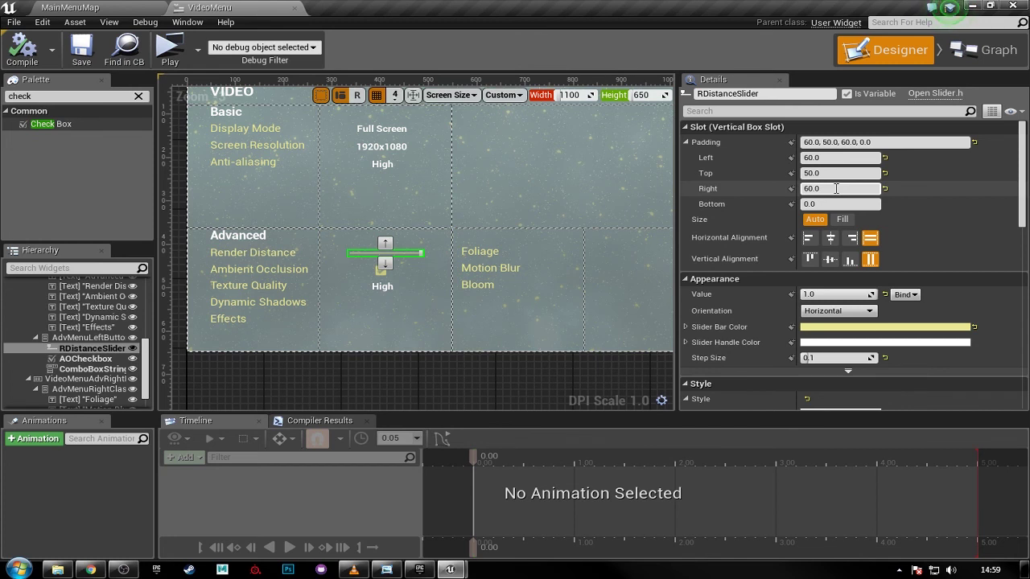
# - Keep the Render Distance slider full width with right padding 70 and left padding 50
pyautogui.click(832, 239)
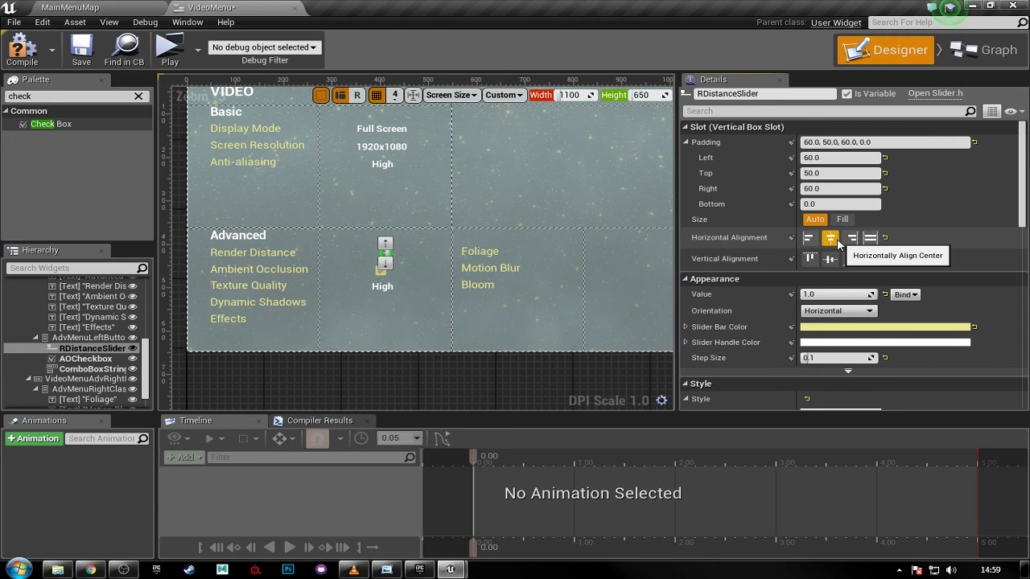
pyautogui.click(870, 238)
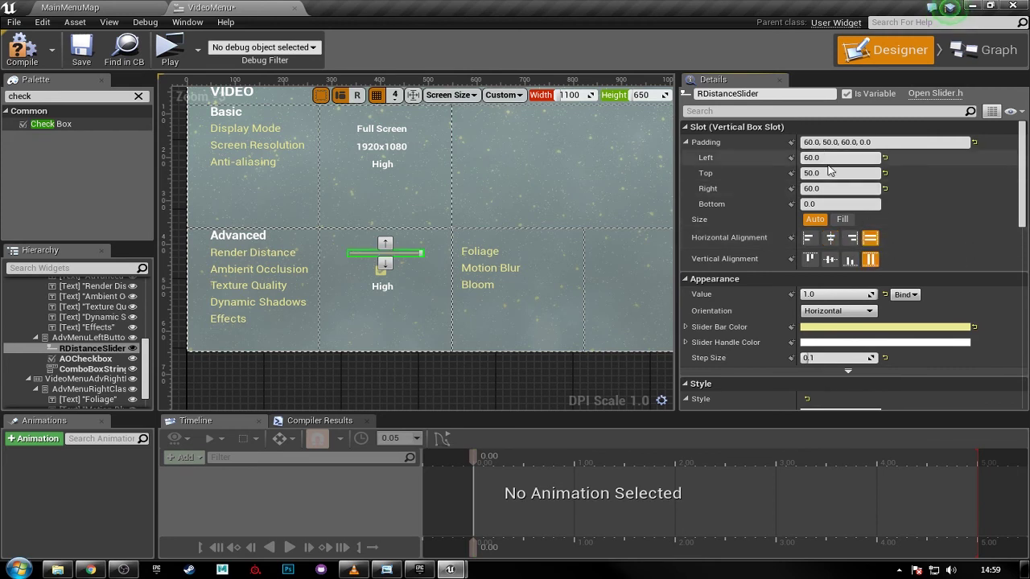
pyautogui.click(829, 188)
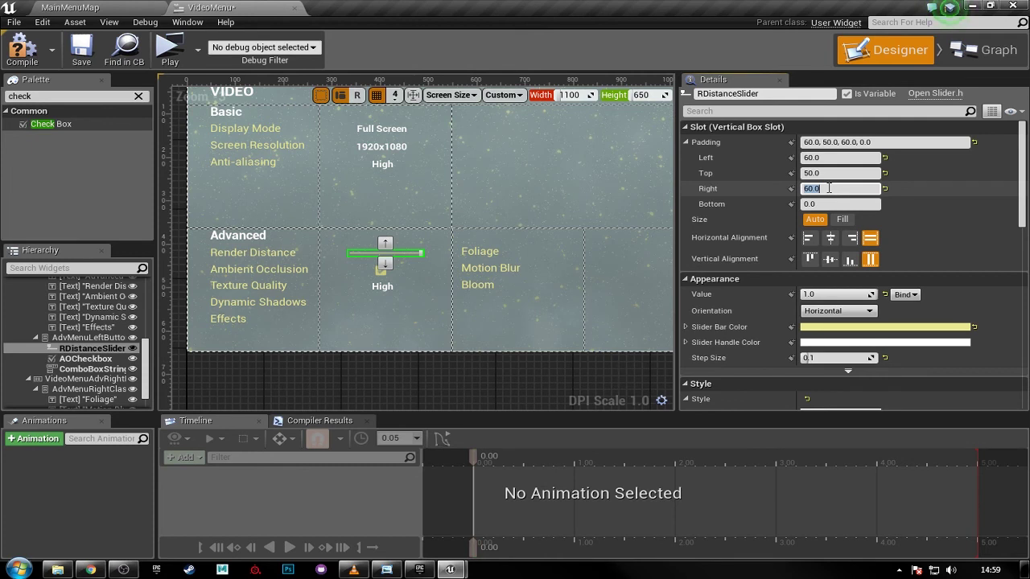
pyautogui.write('70')
pyautogui.press('Return')
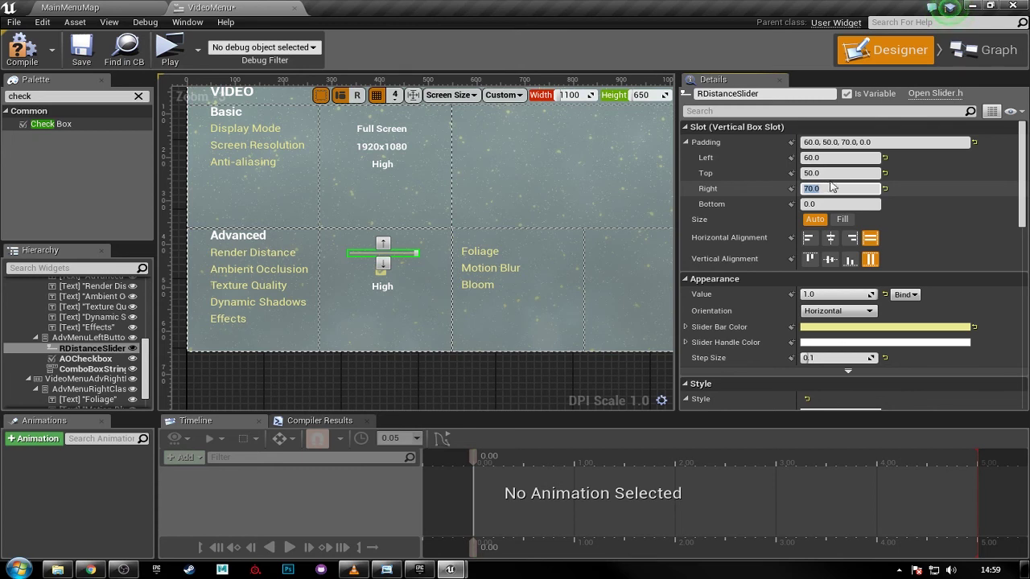
pyautogui.click(834, 158)
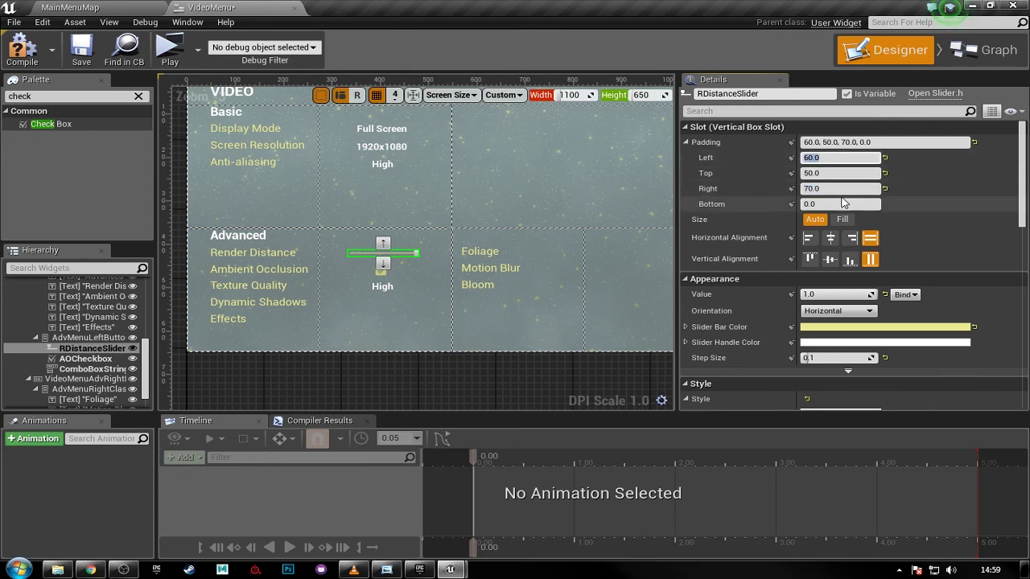
pyautogui.write('50')
pyautogui.press('Return')
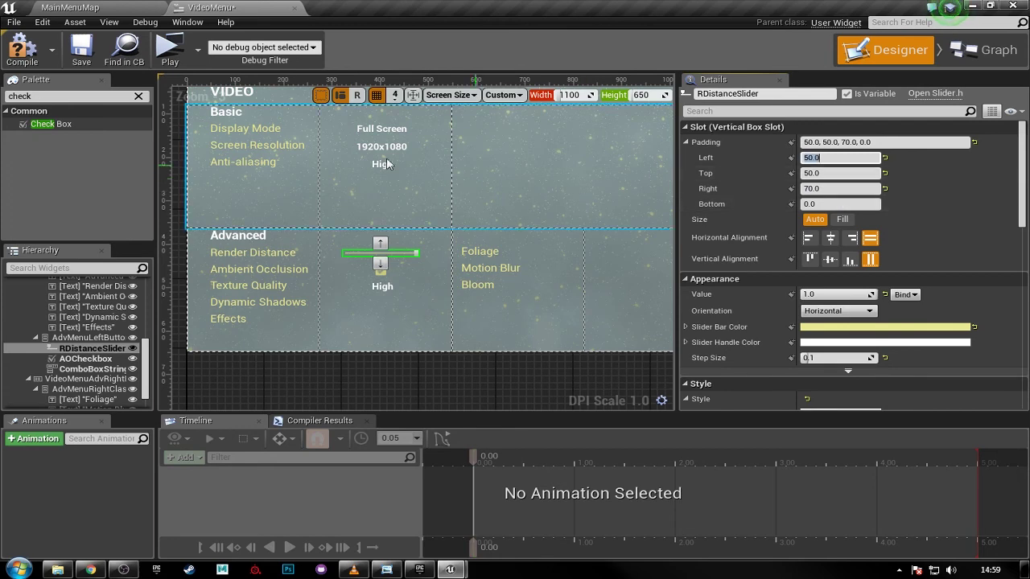
# - Test the slider in a standalone game's OPTIONS screen, then quit the preview
pyautogui.click(170, 53)
pyautogui.click(325, 78)
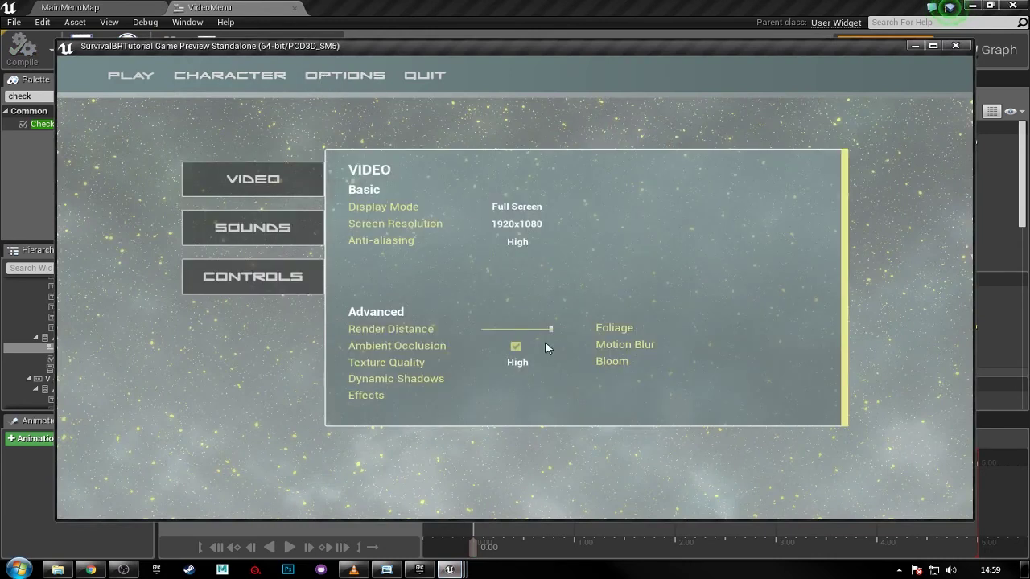
pyautogui.moveTo(552, 337); pyautogui.dragTo(586, 337)
pyautogui.click(425, 75)
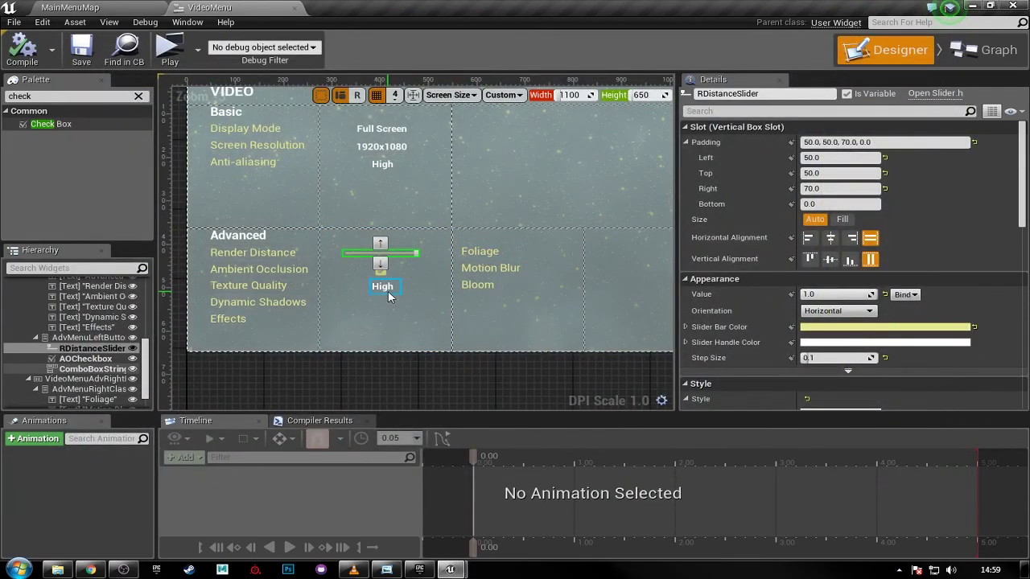
# - Select ComboBoxString_3 in the hierarchy and start renaming the Texture Quality dropdown
pyautogui.click(387, 292)
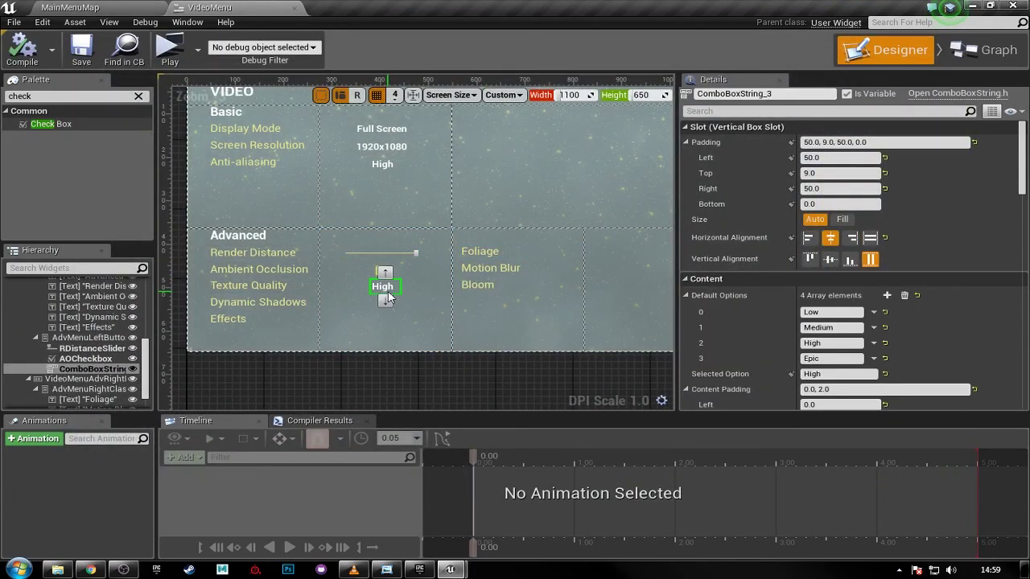
pyautogui.click(98, 369)
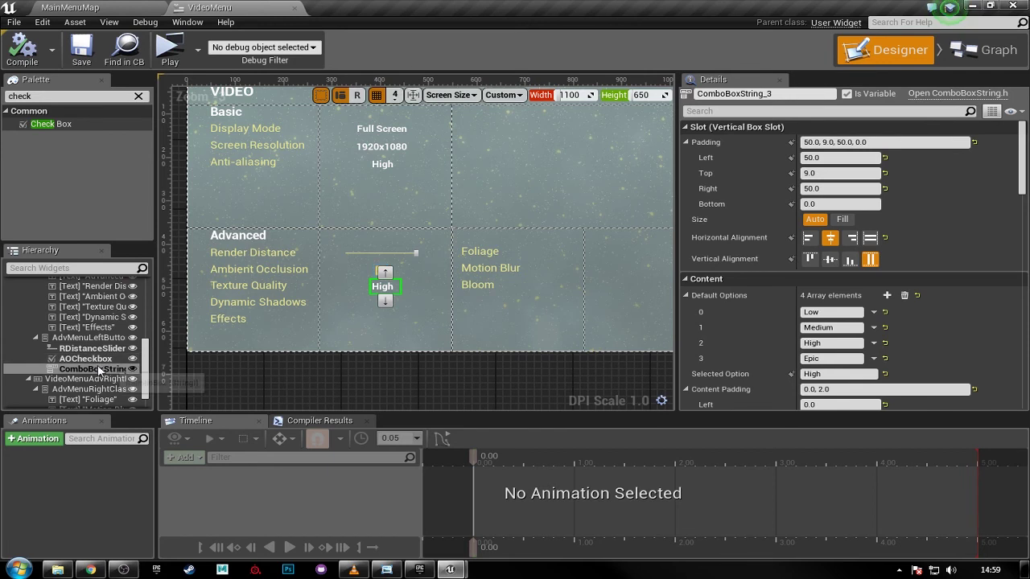
pyautogui.click(823, 94)
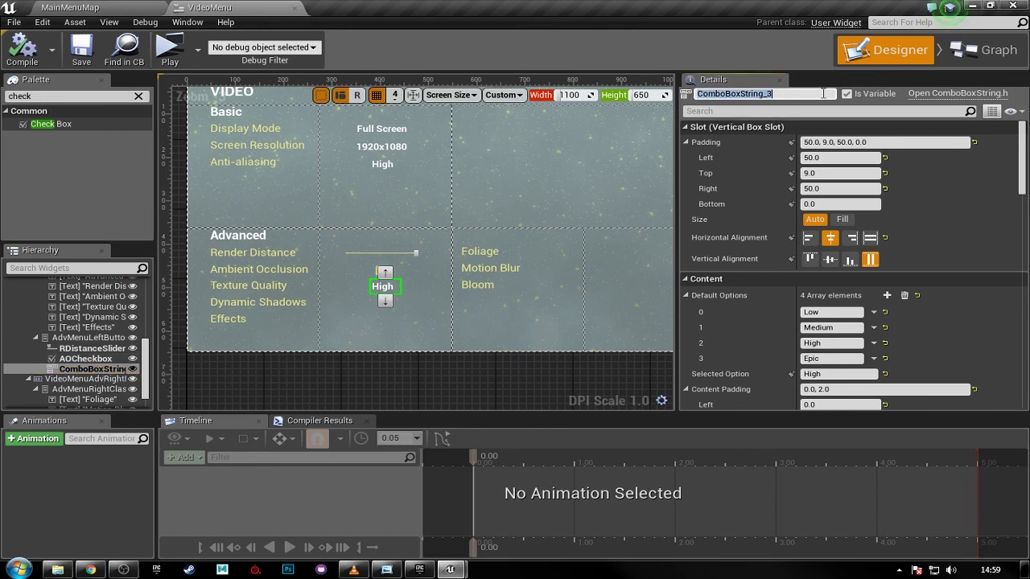
pyautogui.write('texct')
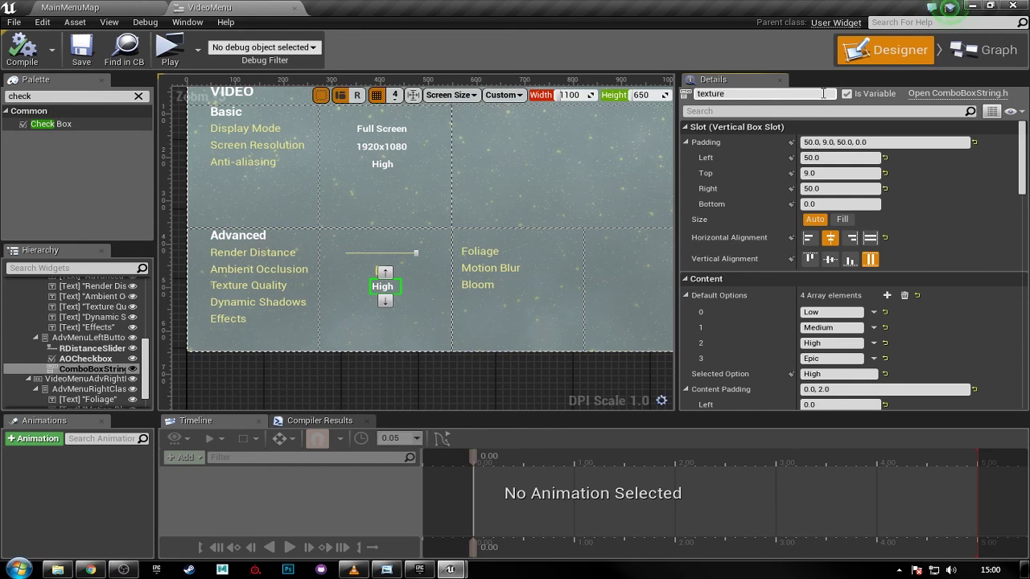
pyautogui.click(823, 93)
pyautogui.write('T')
pyautogui.press('Return')
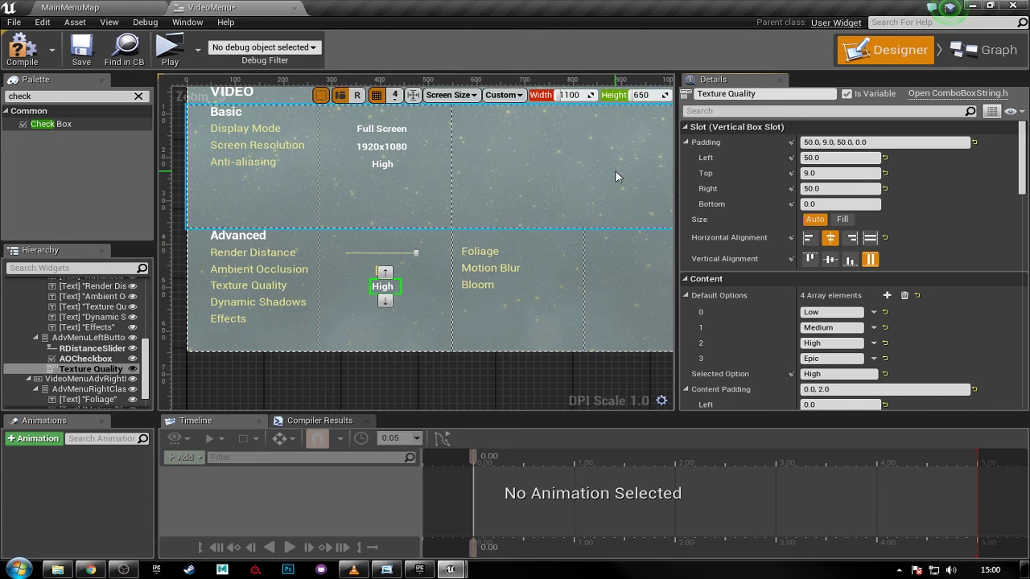
# - Finish renaming it TextureDrop and paste two copies into AdvMenuLeftButtons
pyautogui.click(833, 94)
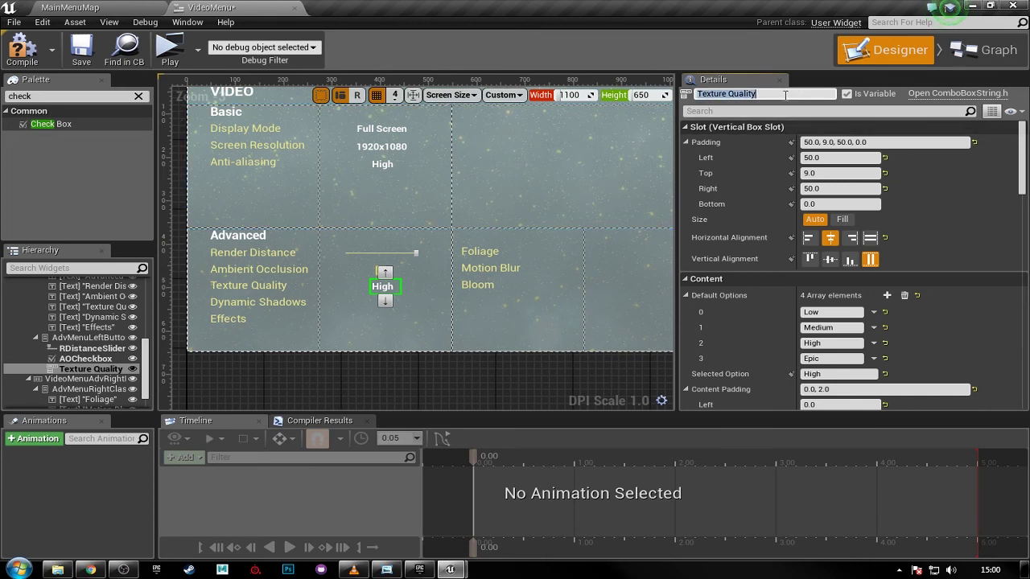
pyautogui.write('TQ')
pyautogui.press('BackSpace')
pyautogui.write('exture')
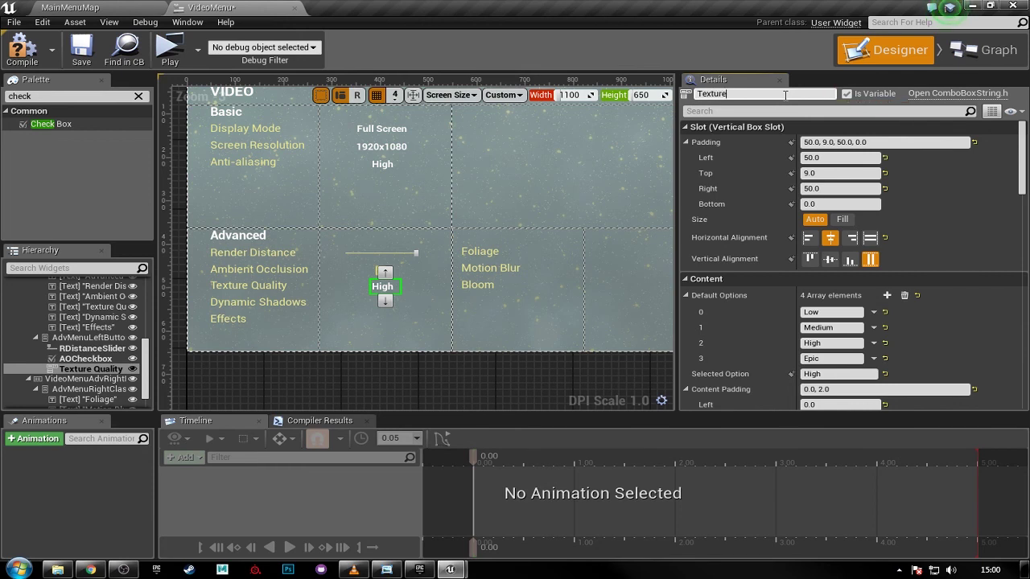
pyautogui.write('Drop')
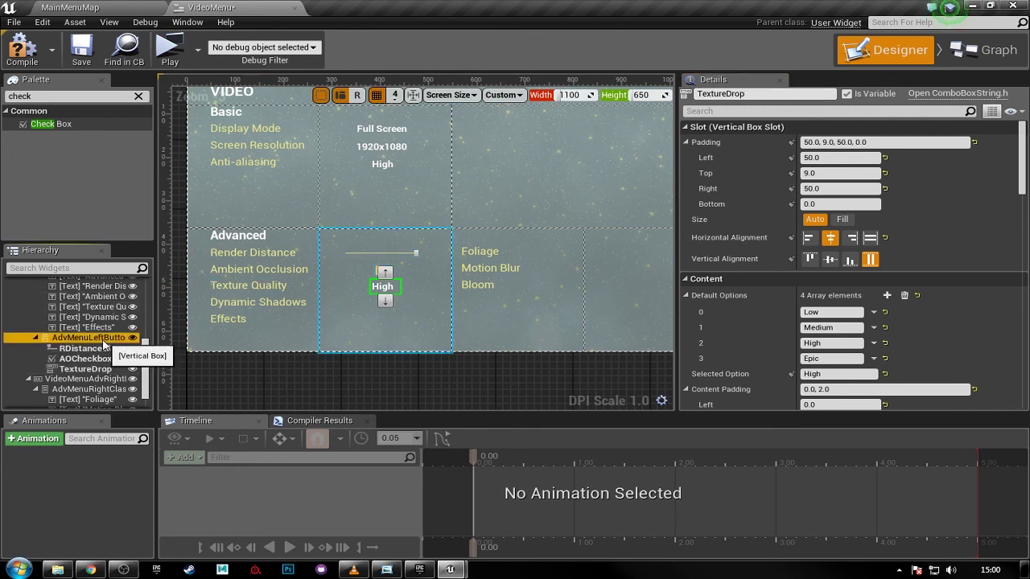
pyautogui.click(89, 337)
pyautogui.hotkey('ctrl', 'v')
pyautogui.hotkey('ctrl', 'v')
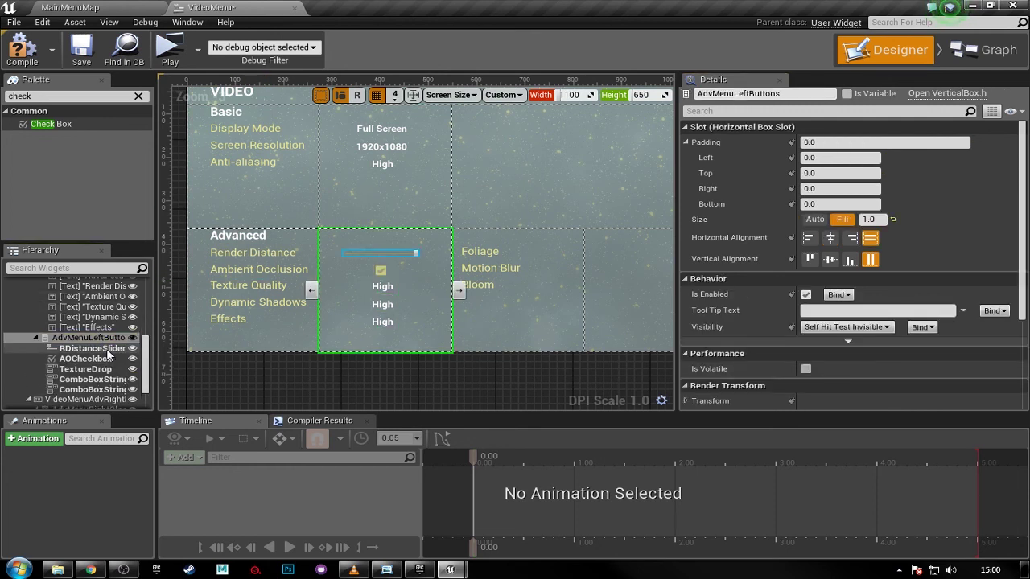
# - Rename the middle new dropdown to ShadowsDrop
pyautogui.click(383, 305)
pyautogui.click(791, 94)
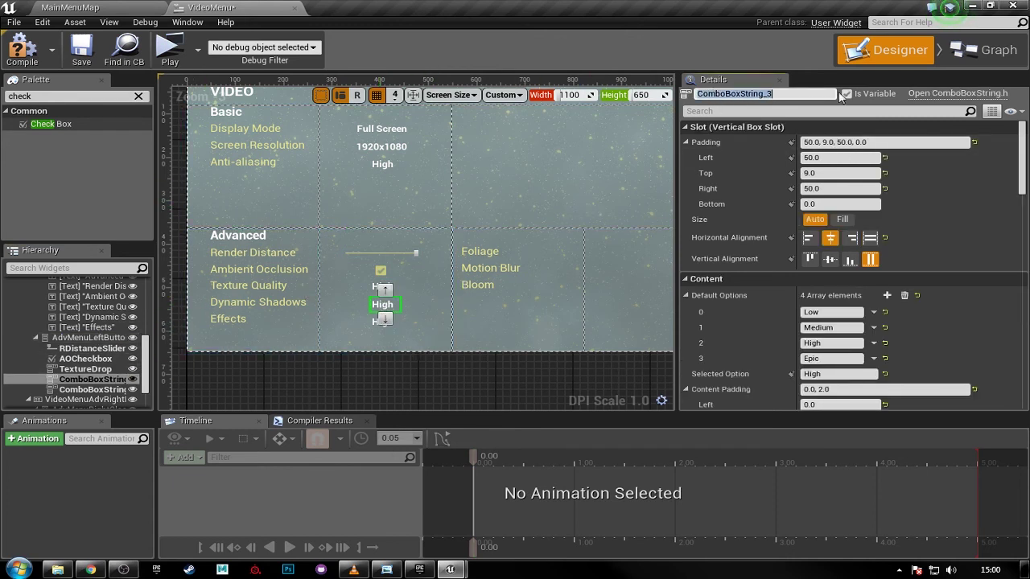
pyautogui.write('D')
pyautogui.press('BackSpace')
pyautogui.write('Shad')
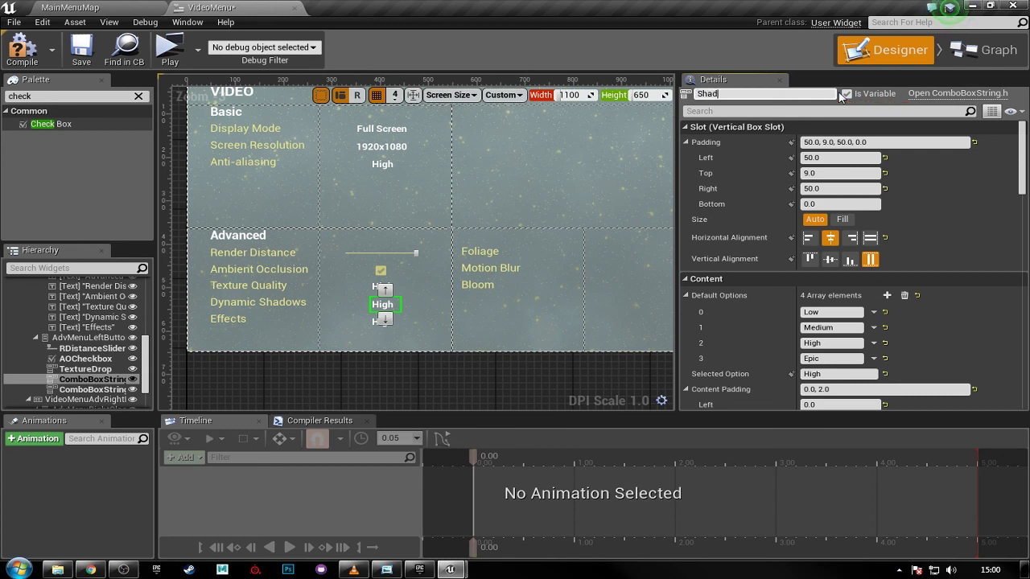
pyautogui.write('owsDrop')
pyautogui.press('Return')
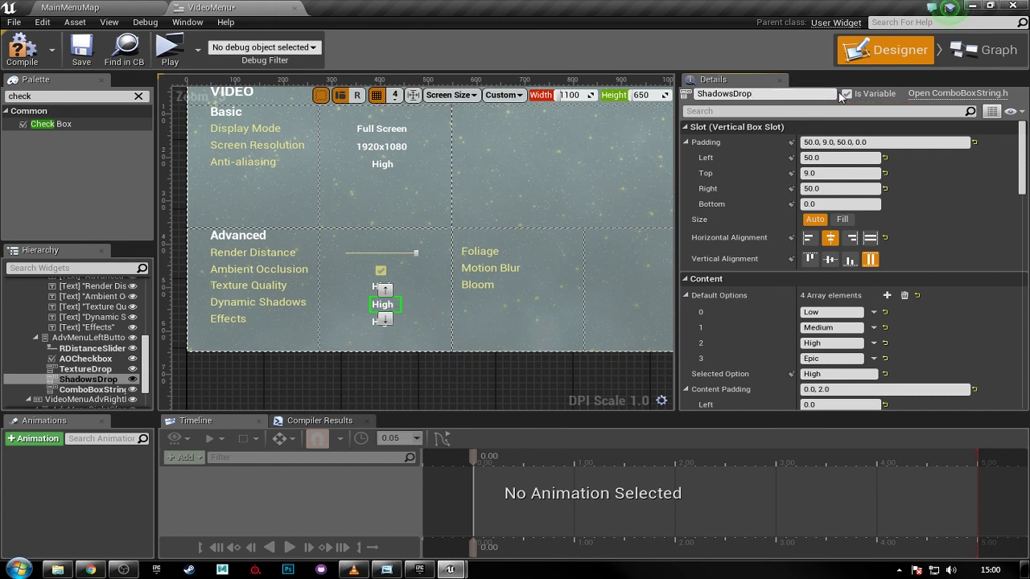
# - Rename the last dropdown to EffectsDrop, then compile and save VideoMenu
pyautogui.click(133, 390)
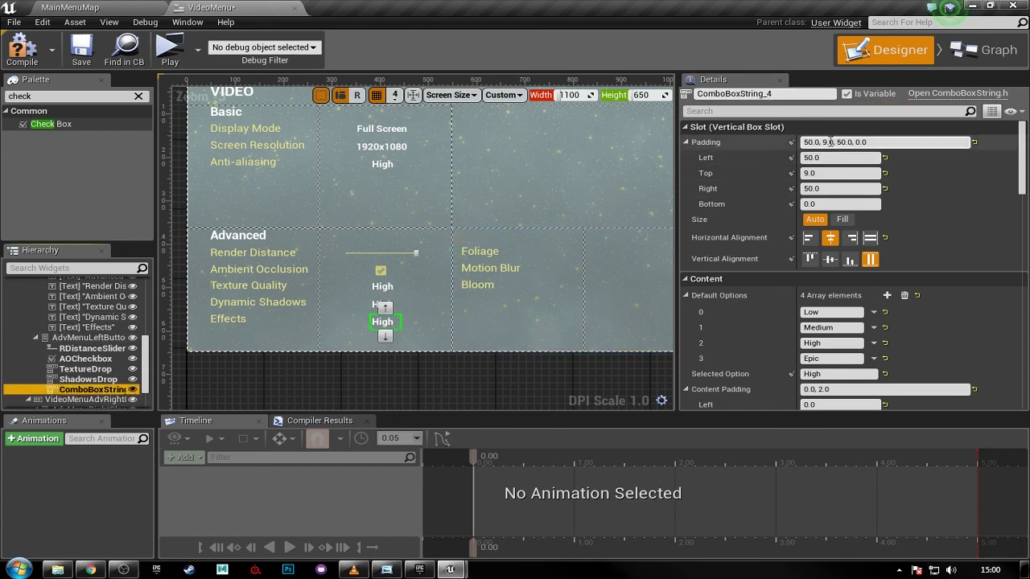
pyautogui.click(699, 94)
pyautogui.write('EffectsD')
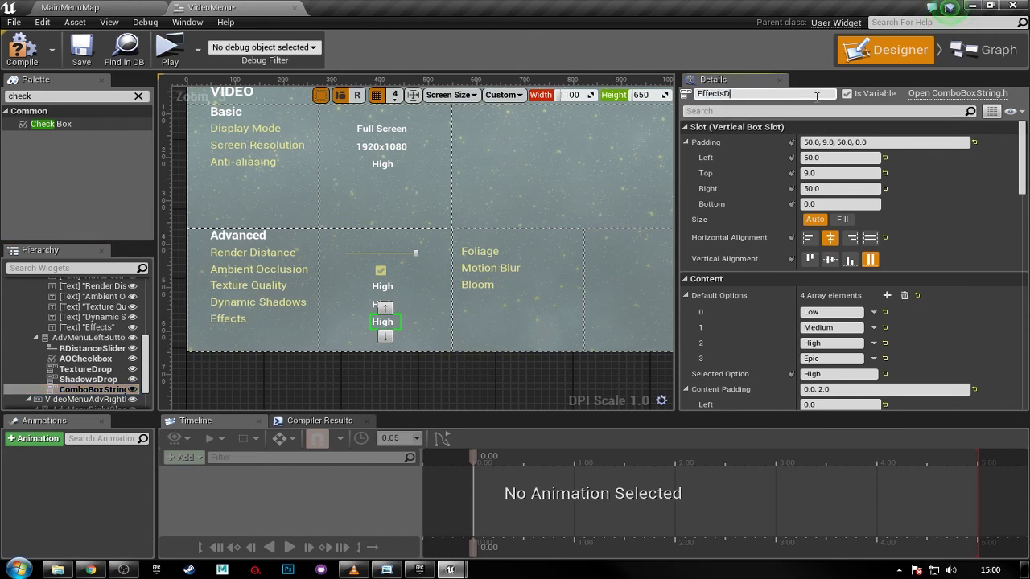
pyautogui.write('rop')
pyautogui.press('Return')
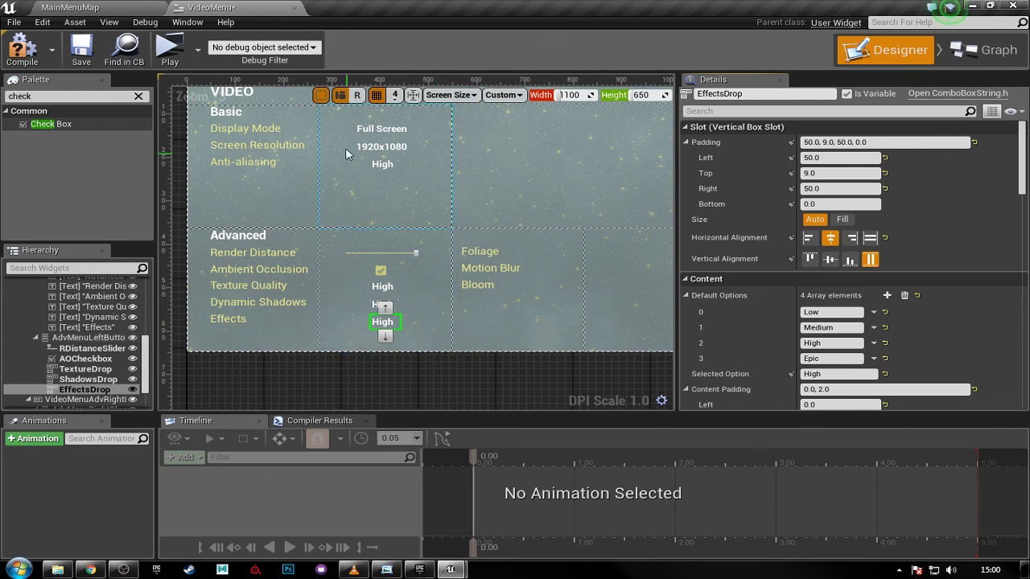
pyautogui.click(22, 48)
pyautogui.click(81, 48)
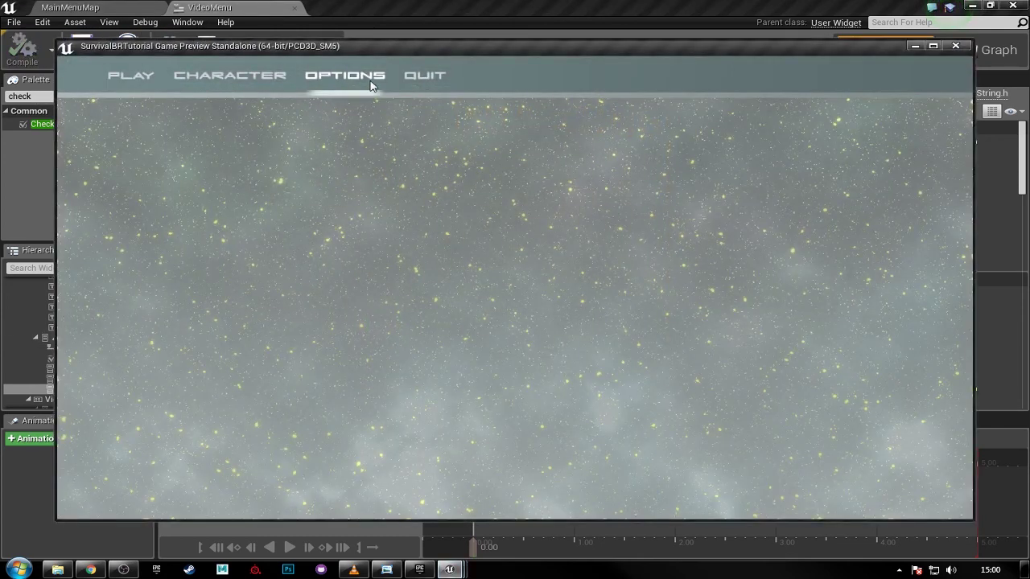
pyautogui.click(350, 76)
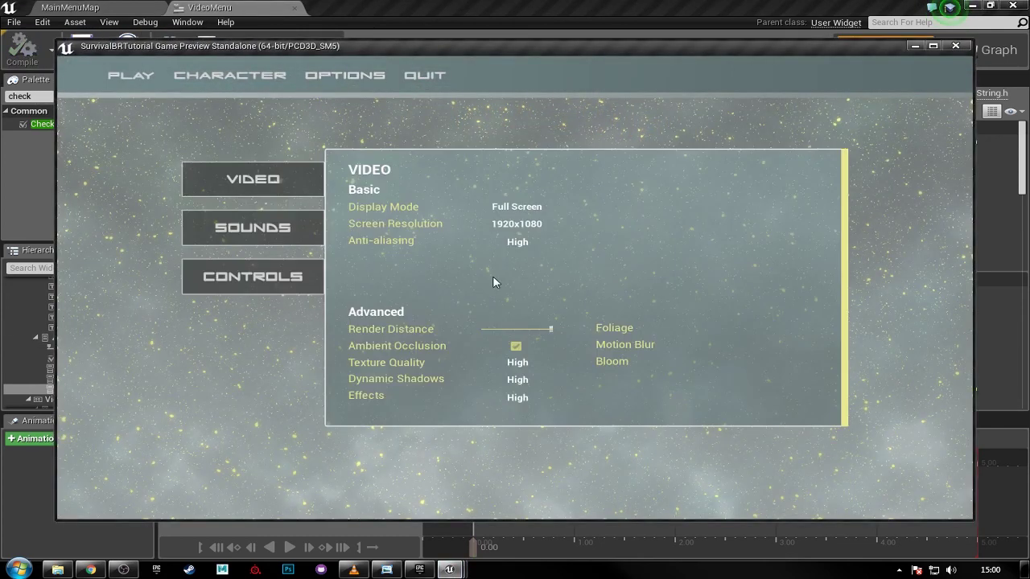
pyautogui.click(518, 384)
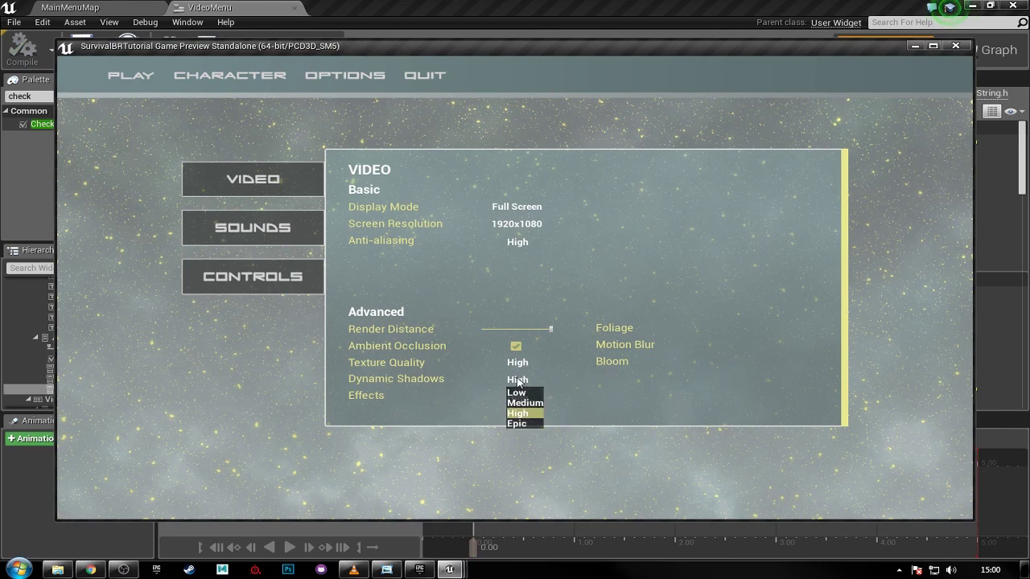
pyautogui.click(503, 402)
pyautogui.click(516, 399)
pyautogui.click(492, 394)
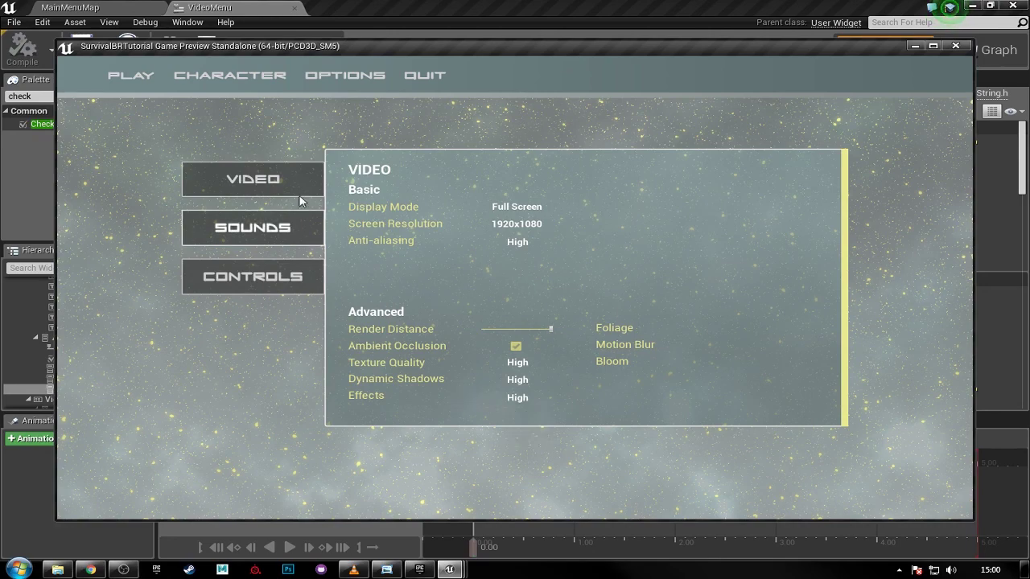
pyautogui.click(420, 87)
pyautogui.click(382, 309)
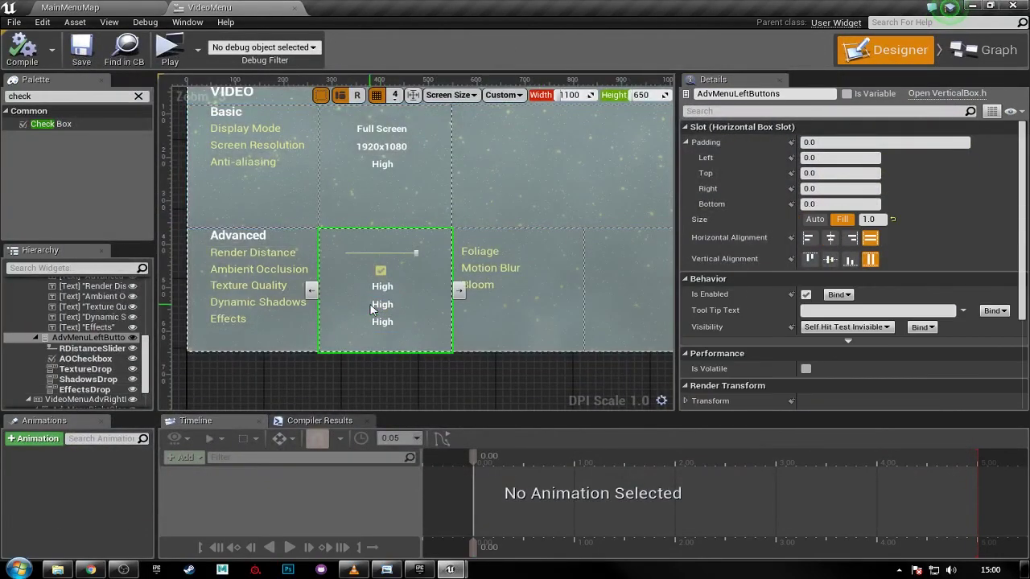
# - Set ShadowsDrop's top padding to 8 and check EffectsDrop's top padding
pyautogui.click(382, 306)
pyautogui.click(845, 173)
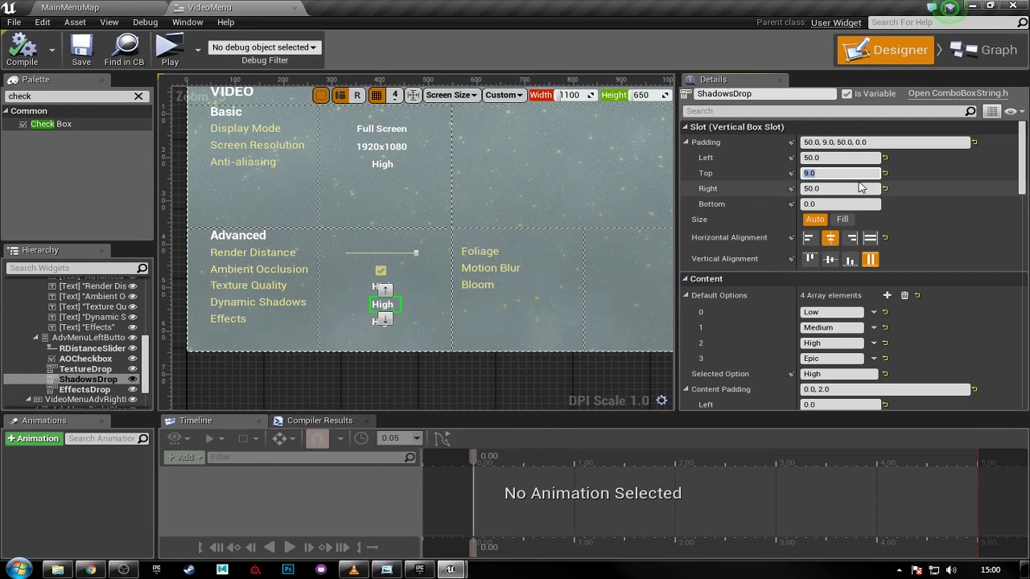
pyautogui.write('8')
pyautogui.press('Return')
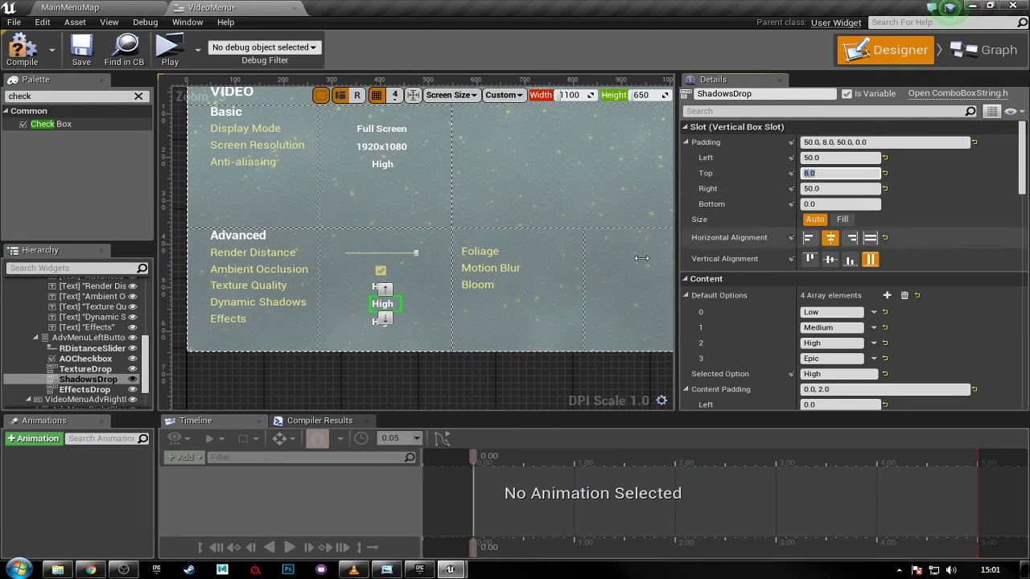
pyautogui.click(375, 321)
pyautogui.click(821, 172)
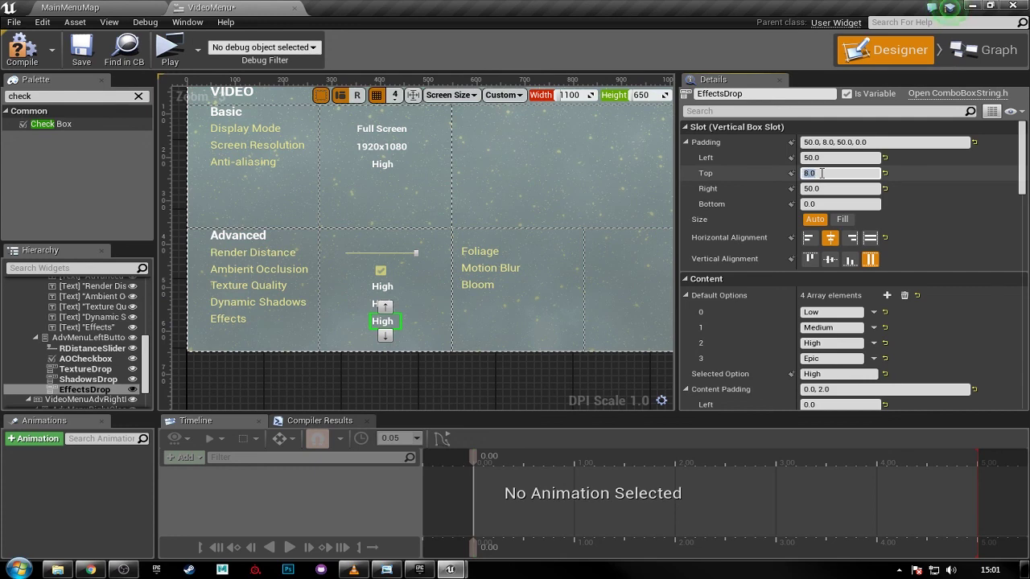
pyautogui.moveTo(442, 319); pyautogui.dragTo(466, 274, button='right')
pyautogui.click(546, 263)
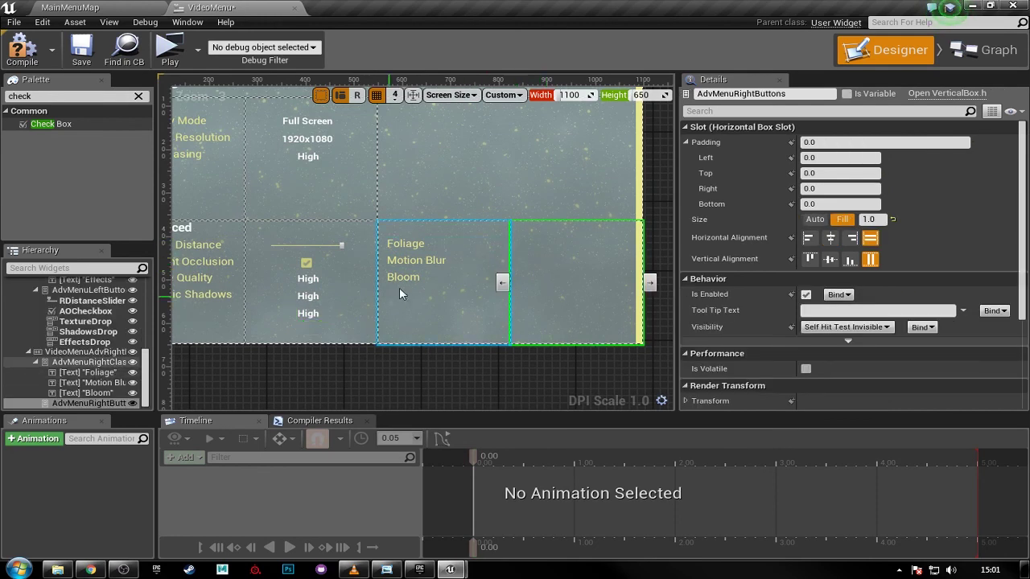
# - Paste a copy of TextureDrop into AdvMenuRightButtons and name it FoliageDrop
pyautogui.click(313, 283)
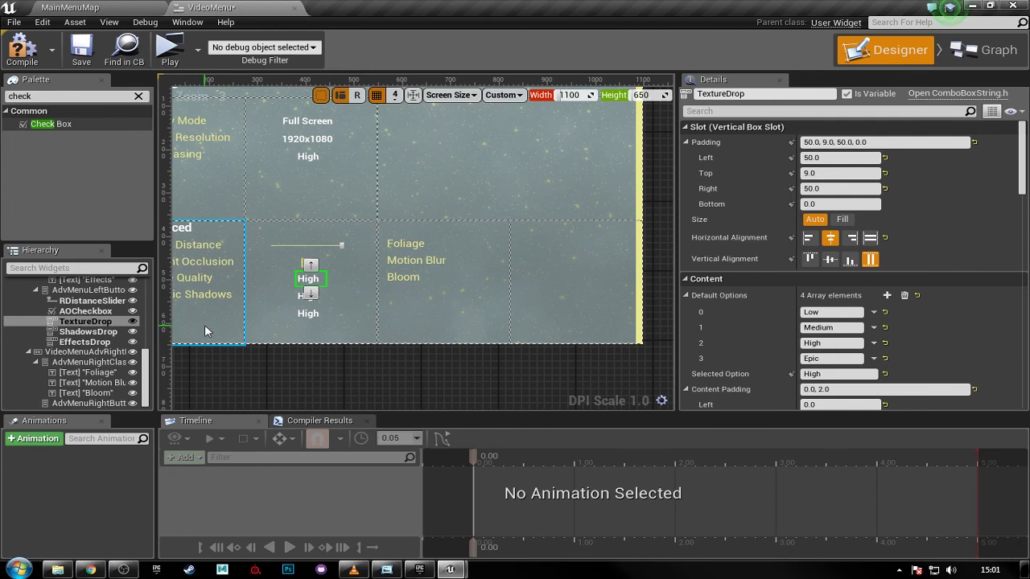
pyautogui.click(539, 254)
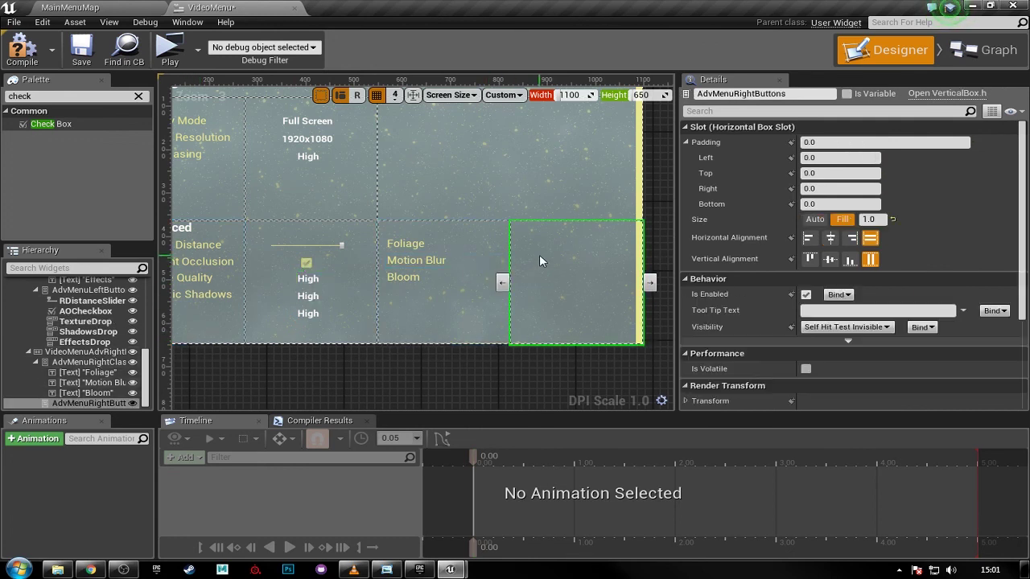
pyautogui.hotkey('ctrl', 'v')
pyautogui.click(34, 403)
pyautogui.scroll(-1, 89, 406)
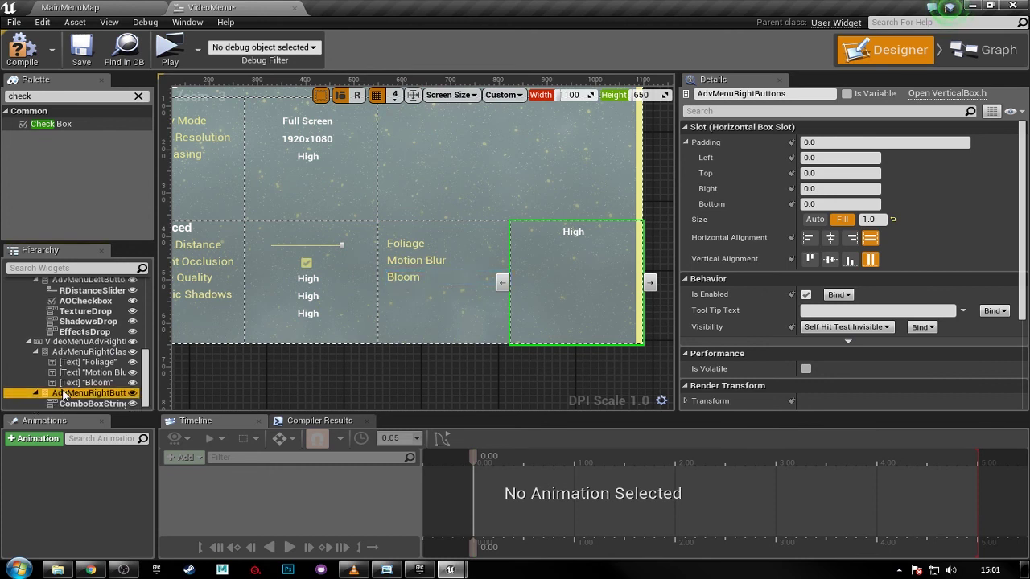
pyautogui.click(91, 405)
pyautogui.click(789, 95)
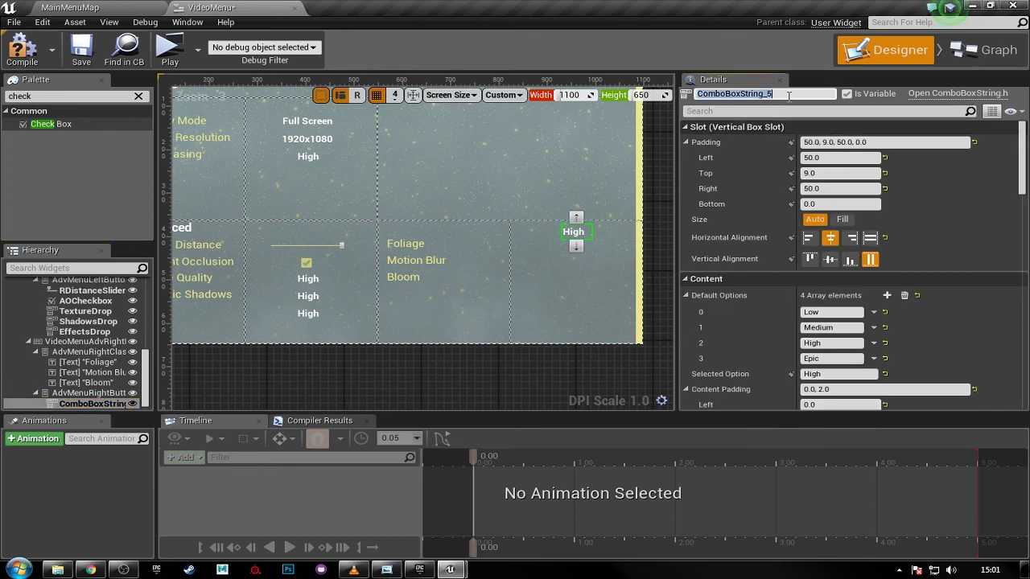
pyautogui.write('FoliageDrop')
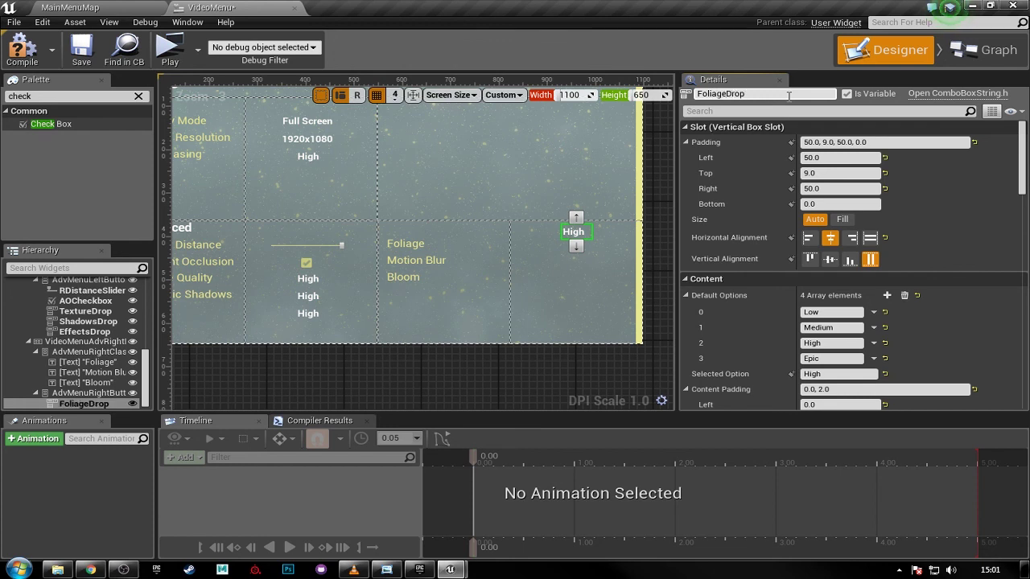
pyautogui.press('Return')
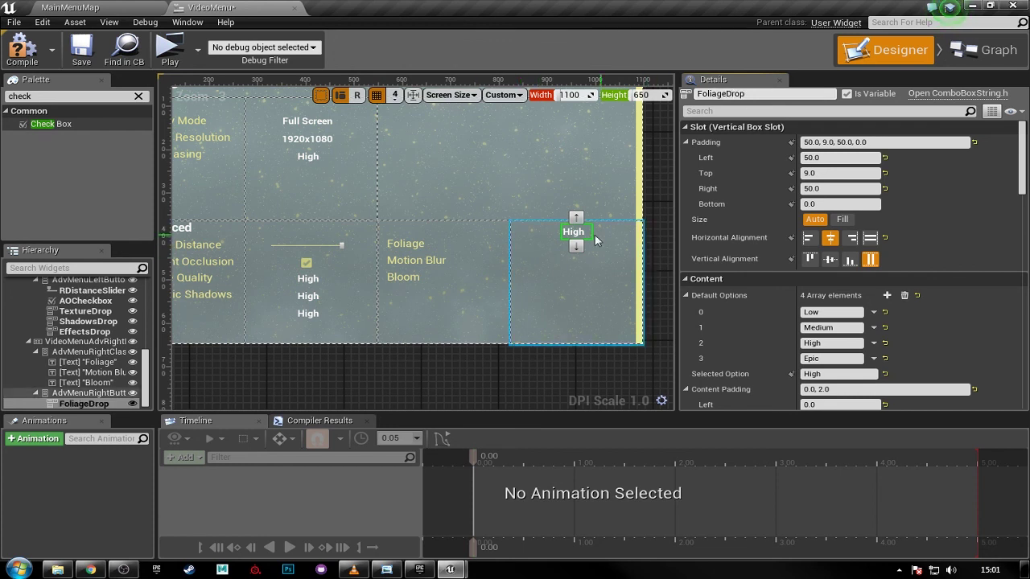
# - Give FoliageDrop a top padding of 40 to line up with Foliage, then save
pyautogui.click(450, 249)
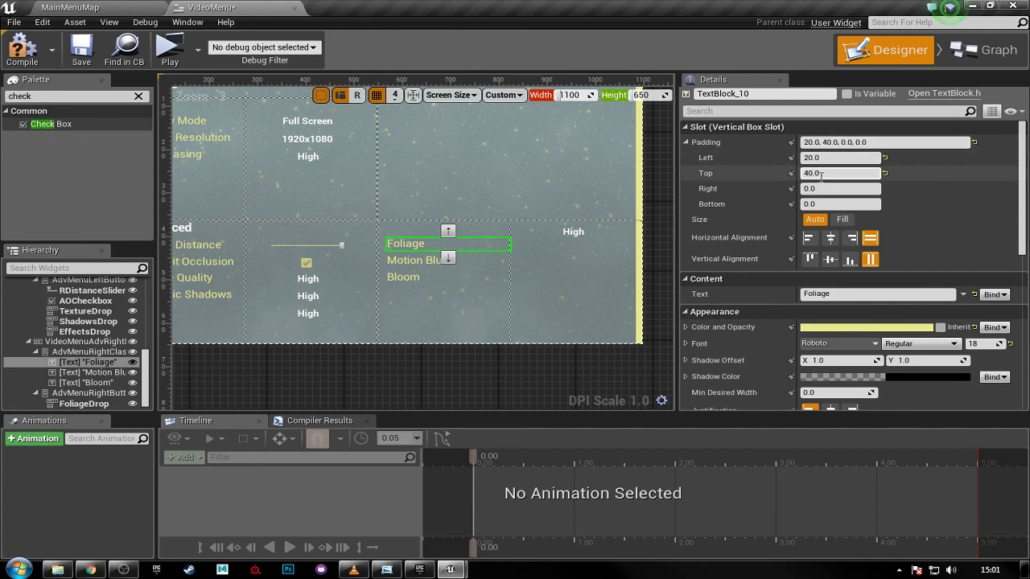
pyautogui.click(574, 233)
pyautogui.click(827, 175)
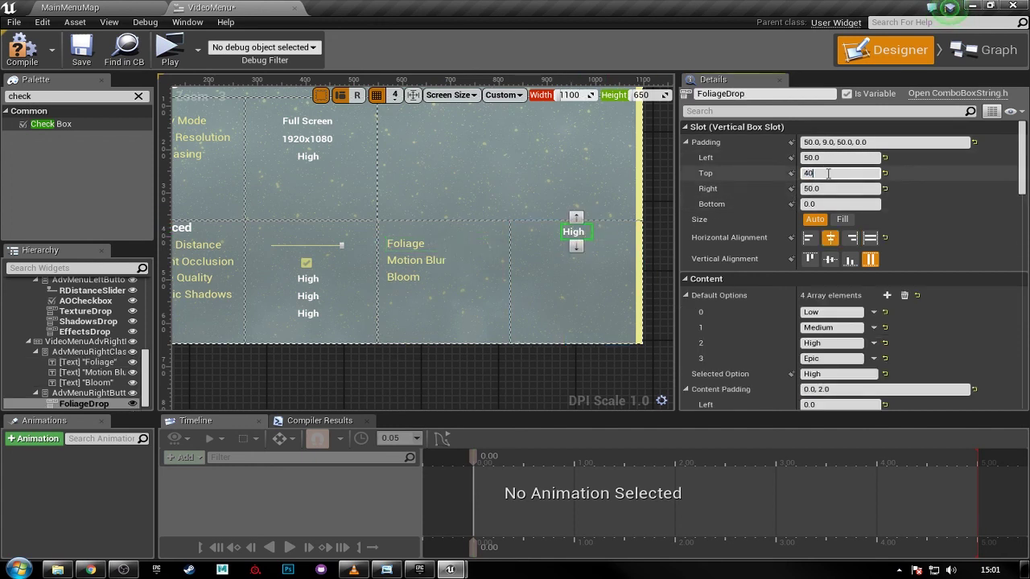
pyautogui.press('Return')
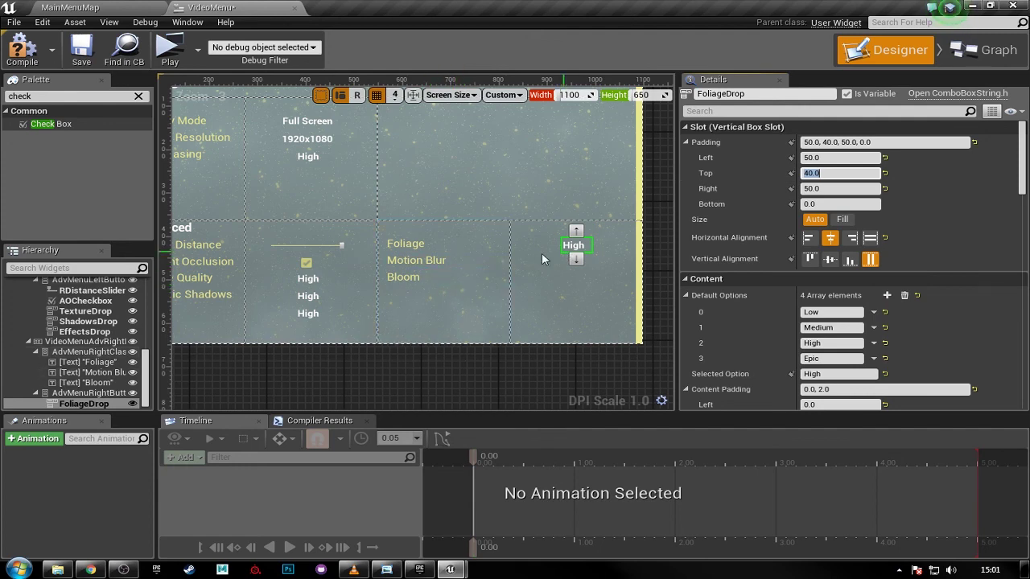
pyautogui.click(81, 51)
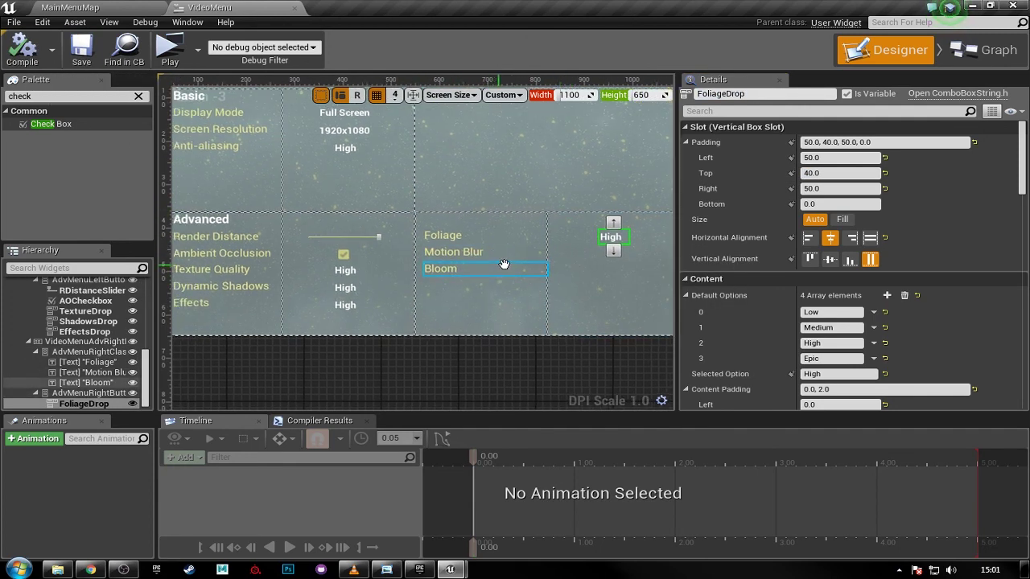
# - Add a checkbox under FoliageDrop with a top padding of 10
pyautogui.click(359, 258)
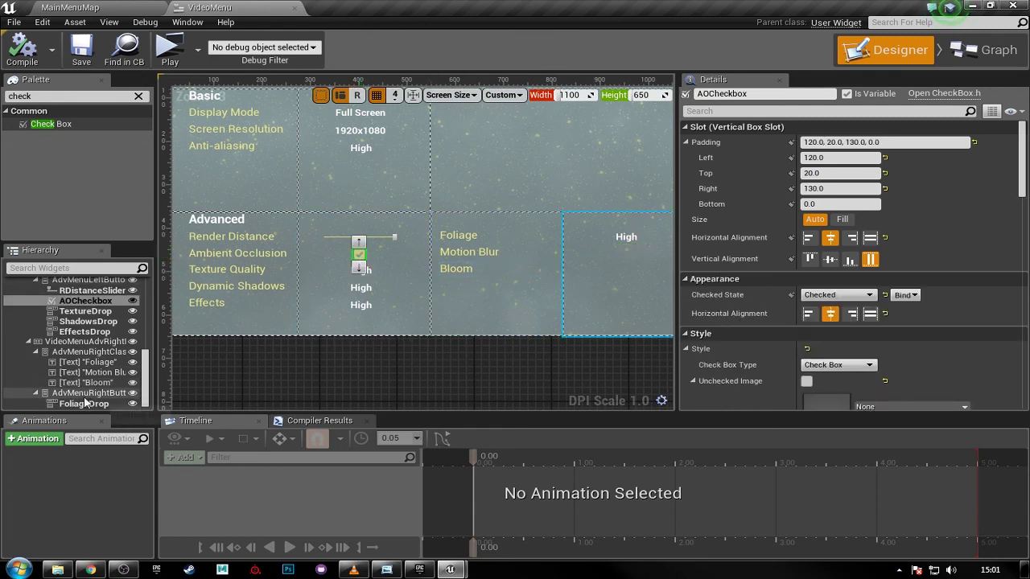
pyautogui.click(612, 273)
pyautogui.moveTo(407, 284); pyautogui.dragTo(404, 249, button='right')
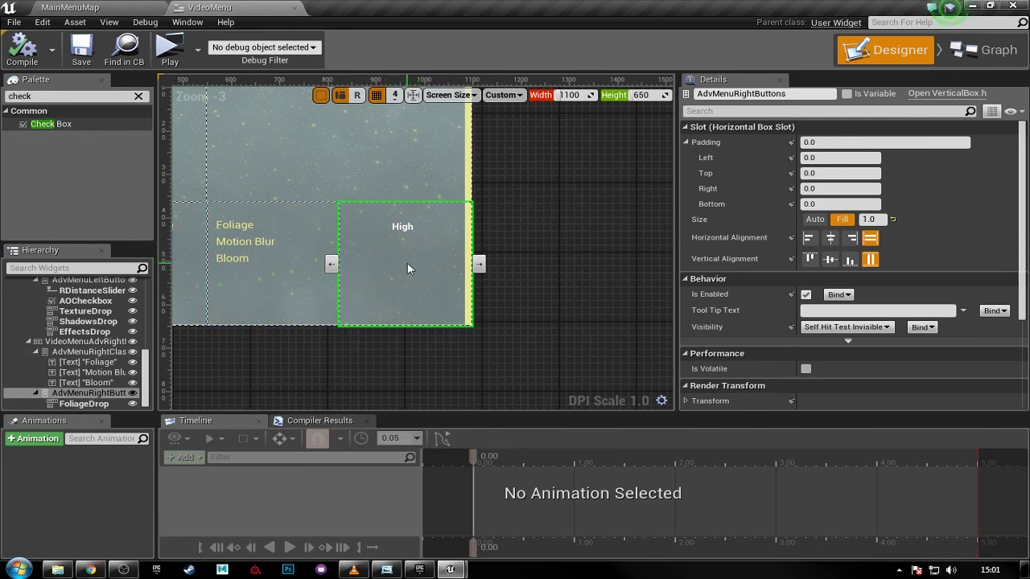
pyautogui.moveTo(407, 262); pyautogui.dragTo(407, 262)
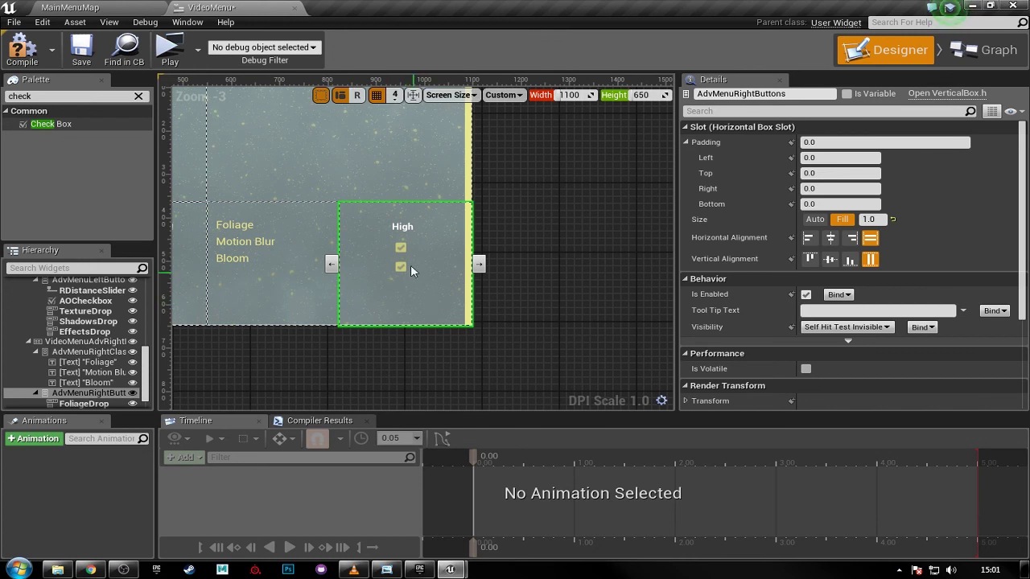
pyautogui.click(402, 247)
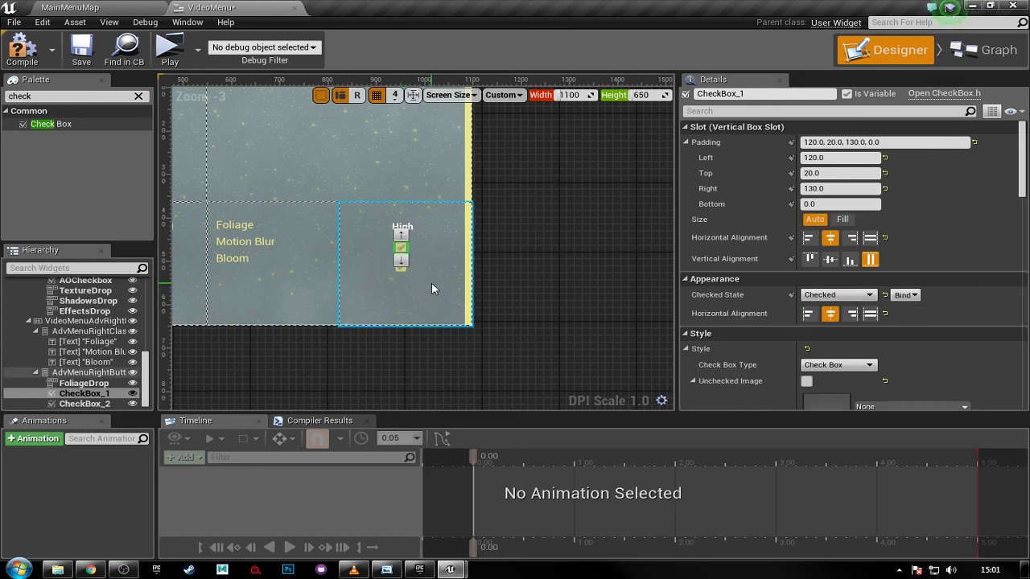
pyautogui.click(822, 173)
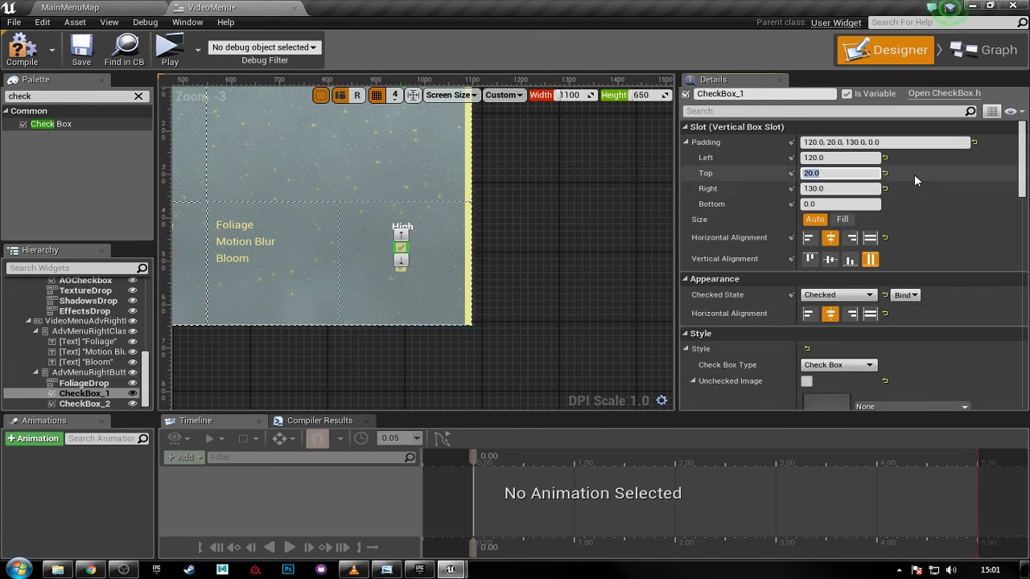
pyautogui.write('10')
pyautogui.press('Return')
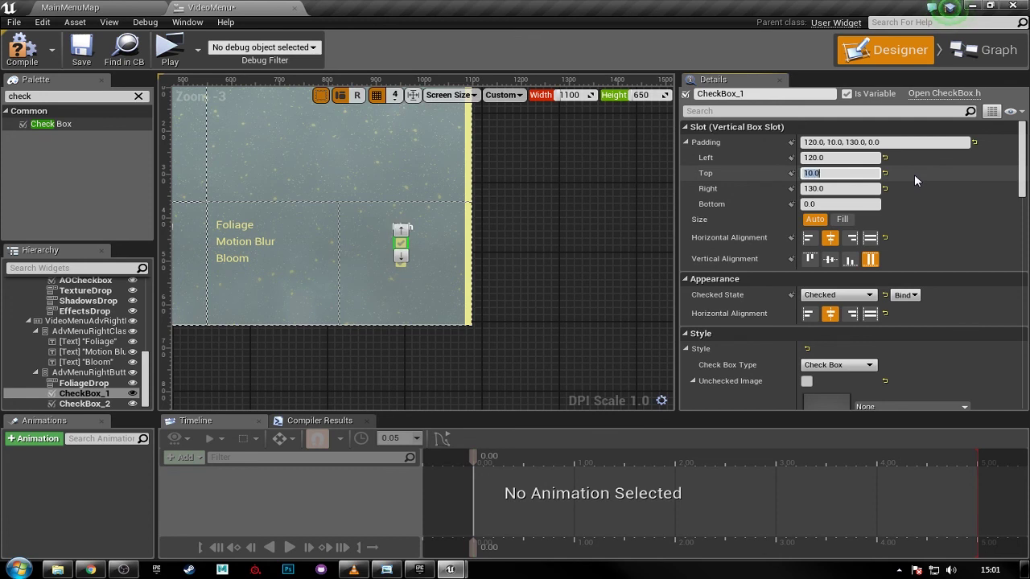
# - Give the second new checkbox a top padding of 10 and save VideoMenu
pyautogui.click(399, 264)
pyautogui.click(834, 175)
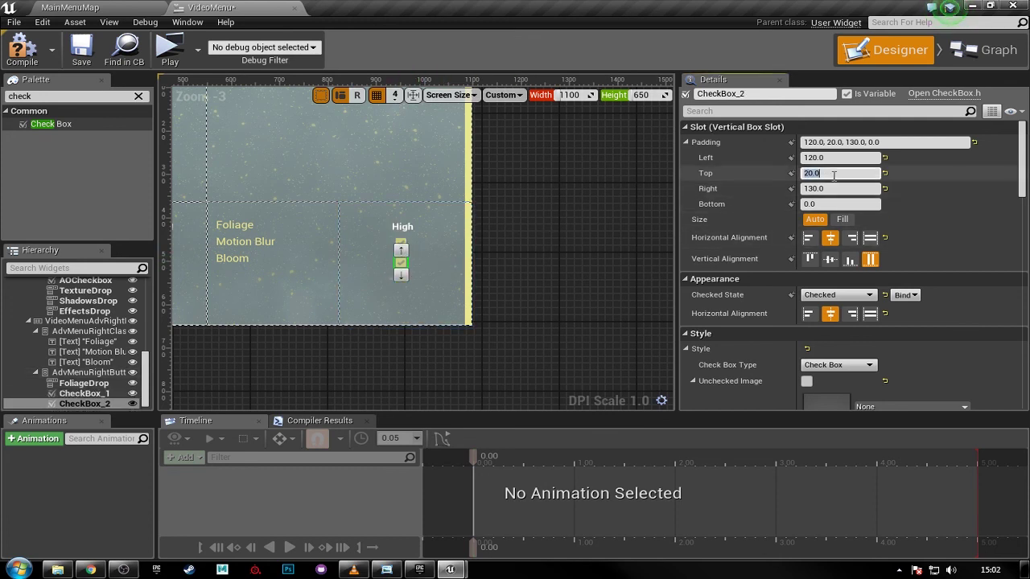
pyautogui.write('10')
pyautogui.press('Return')
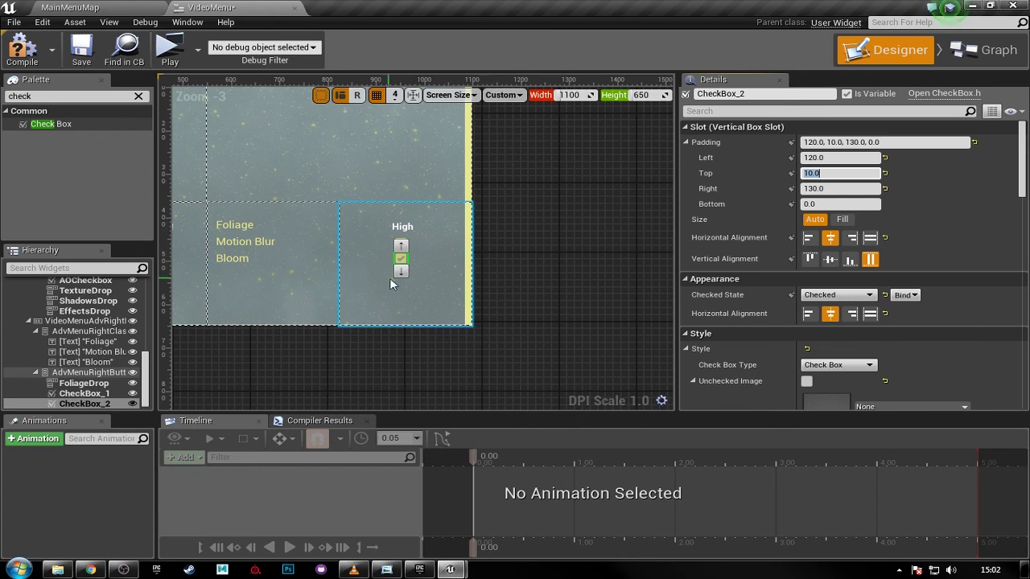
pyautogui.moveTo(390, 278); pyautogui.dragTo(508, 268, button='right')
pyautogui.moveTo(597, 192); pyautogui.dragTo(653, 218, button='right')
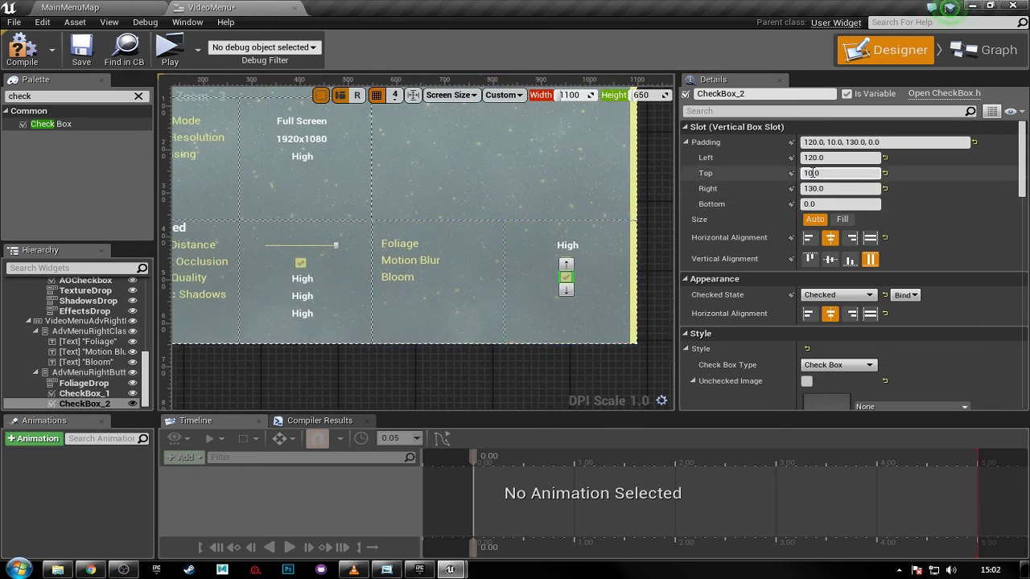
pyautogui.click(82, 49)
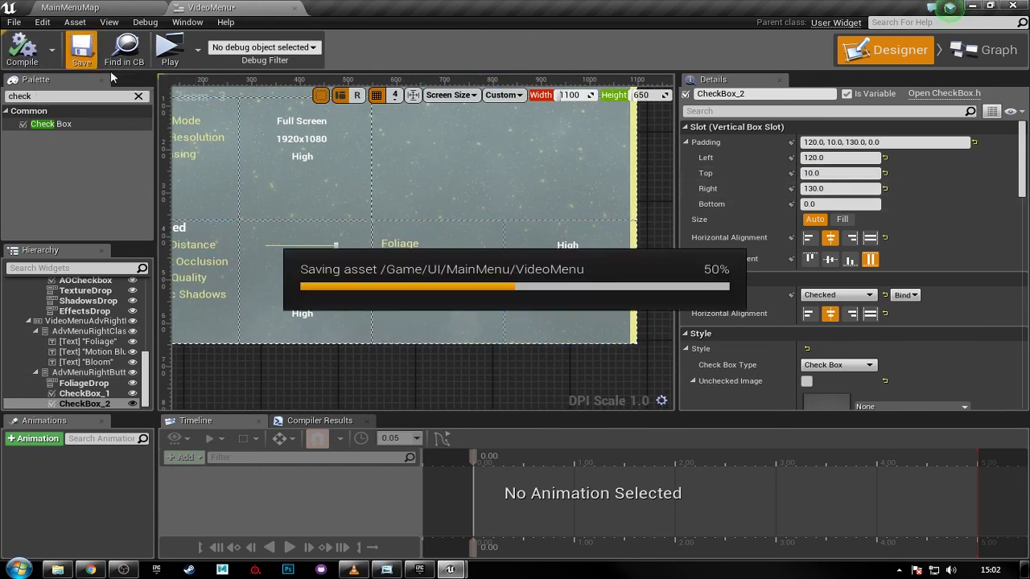
# - Launch the standalone preview, open OPTIONS, keep Full Screen display mode and check the resolution list
pyautogui.click(167, 53)
pyautogui.click(344, 75)
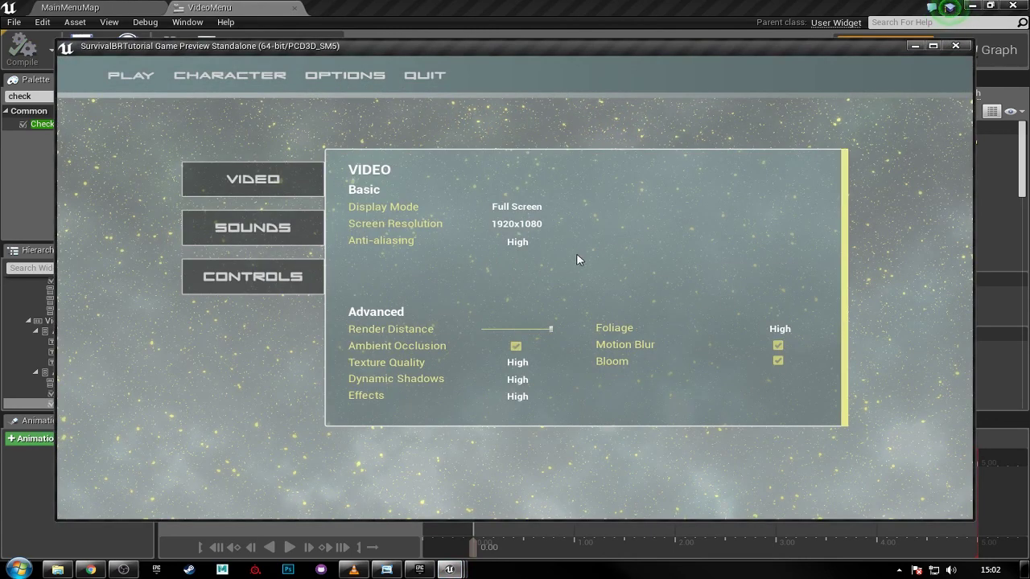
pyautogui.click(515, 208)
pyautogui.click(519, 209)
pyautogui.click(531, 226)
pyautogui.click(557, 222)
pyautogui.click(553, 218)
pyautogui.click(552, 225)
# - Try Anti-aliasing Low and Medium, settle on Epic, test Render Distance at maximum, and enable Motion Blur
pyautogui.click(545, 243)
pyautogui.click(523, 254)
pyautogui.click(529, 254)
pyautogui.click(528, 265)
pyautogui.click(525, 245)
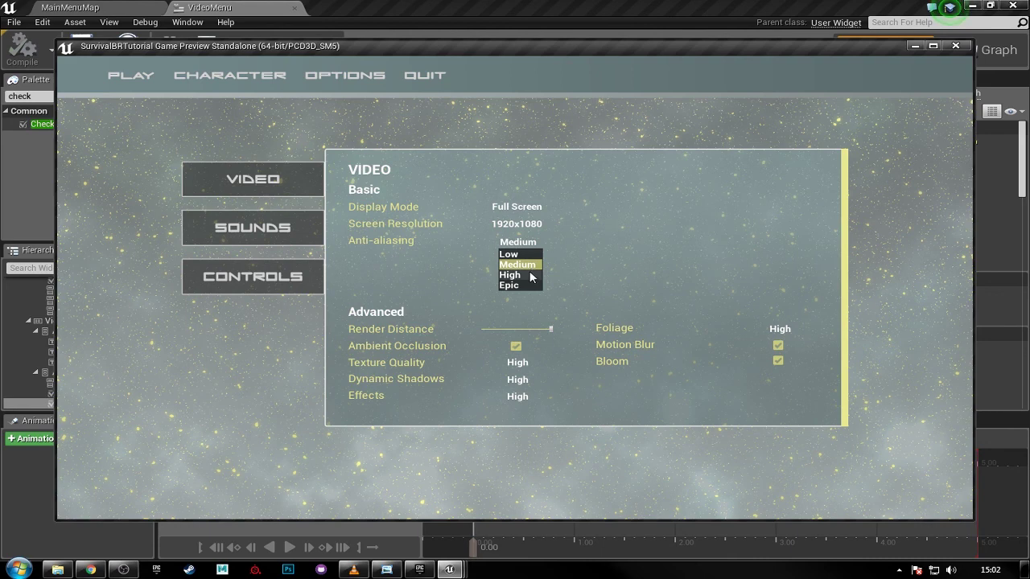
pyautogui.click(531, 242)
pyautogui.click(532, 285)
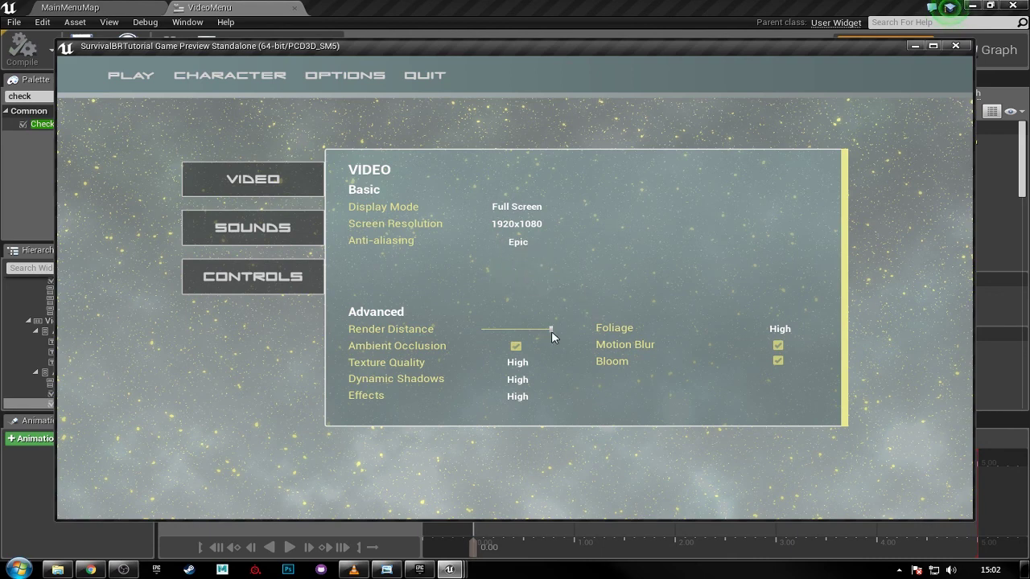
pyautogui.moveTo(552, 332)
pyautogui.mouseDown()
pyautogui.moveTo(494, 330)
pyautogui.moveTo(552, 329)
pyautogui.mouseUp()
pyautogui.click(778, 345)
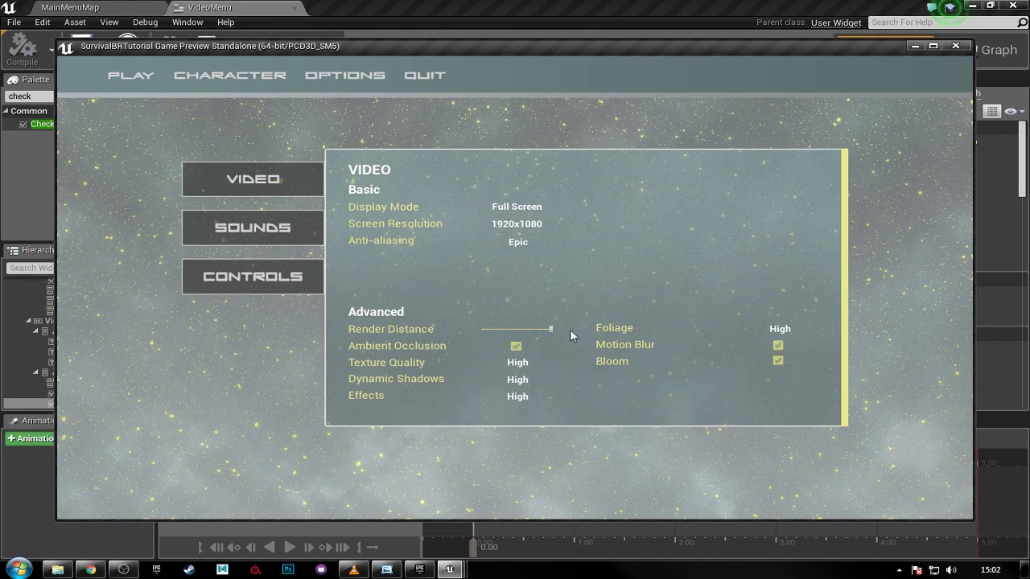